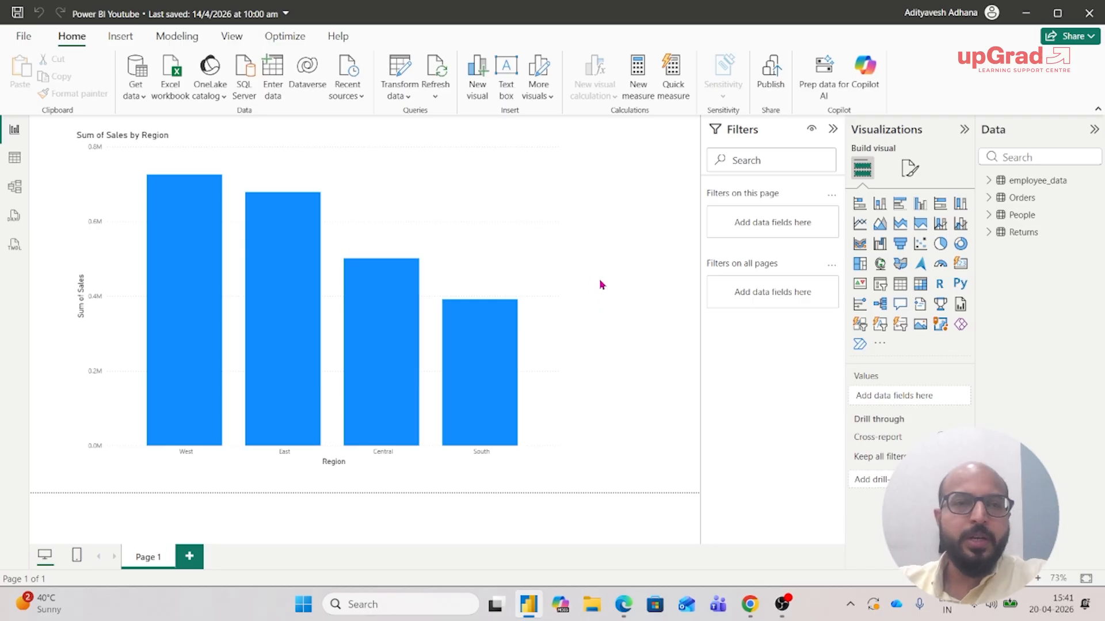
- Open the report's data in the Power Query Editor and display the Fill query
left_click(408, 92)
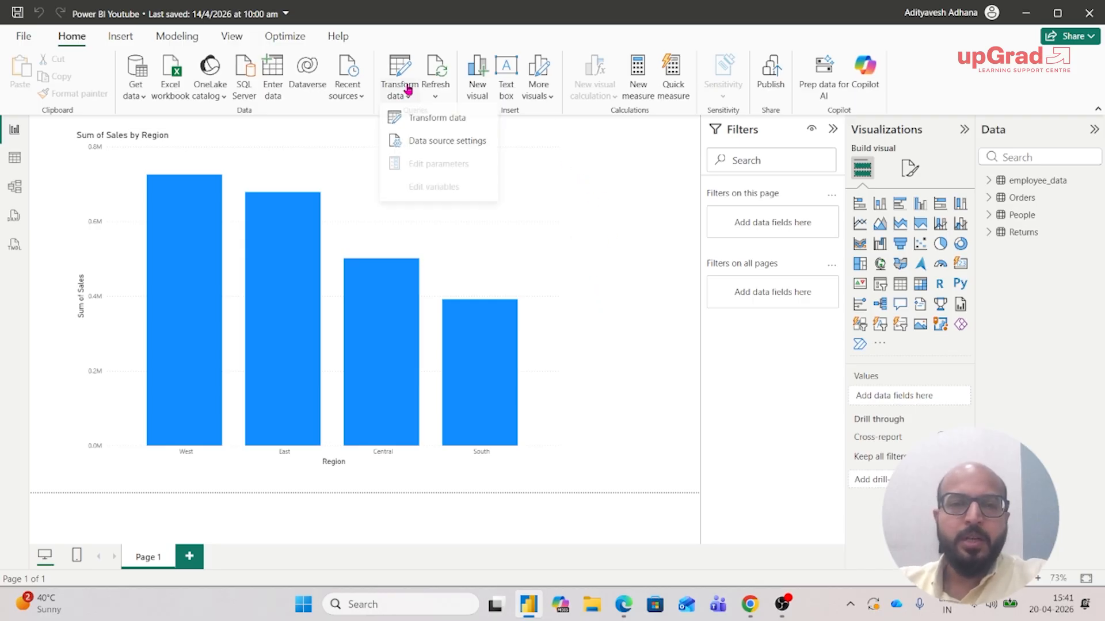
left_click(447, 125)
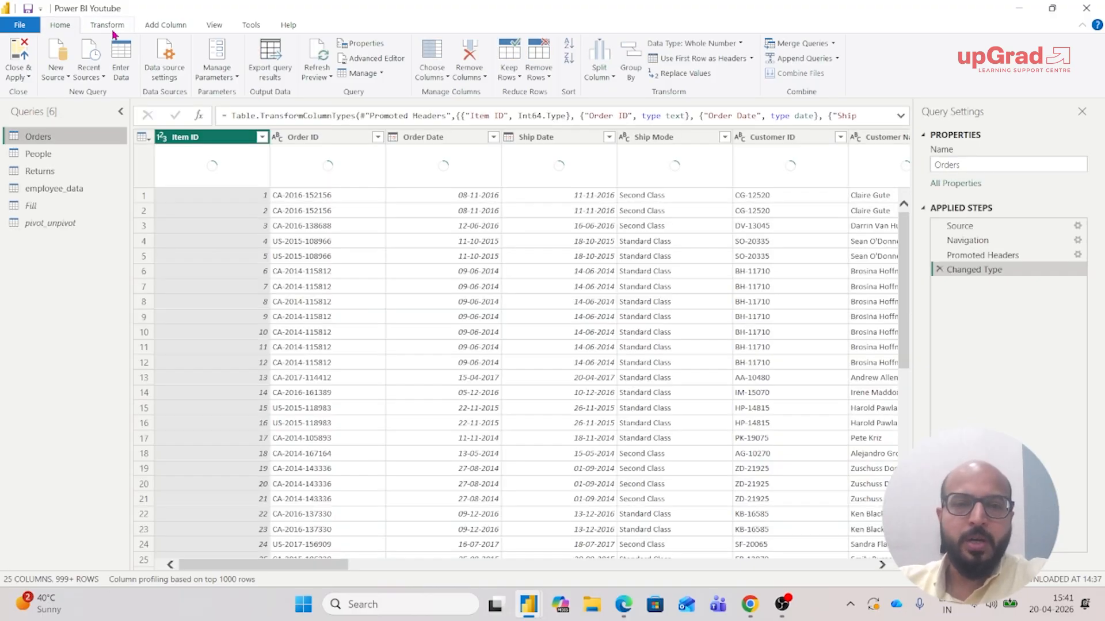
left_click(118, 30)
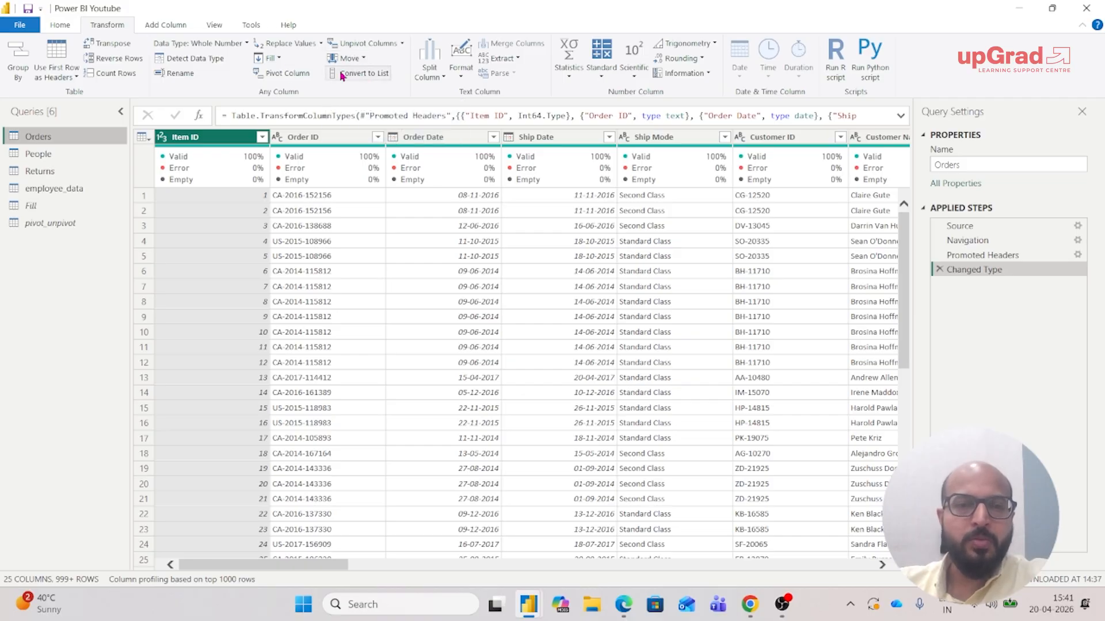
left_click(279, 60)
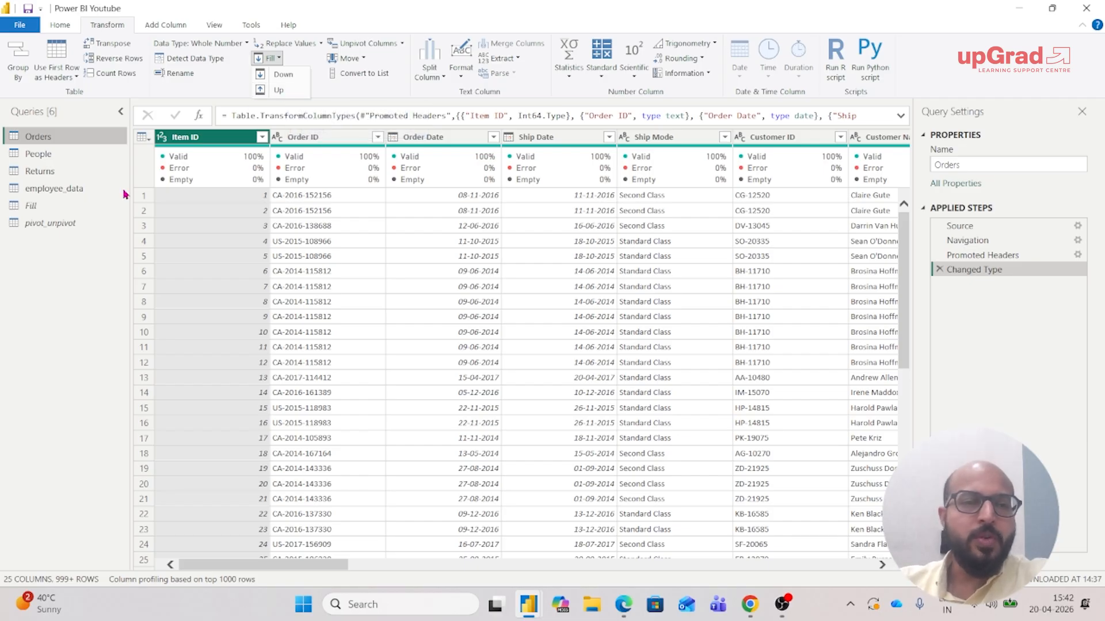
left_click(41, 208)
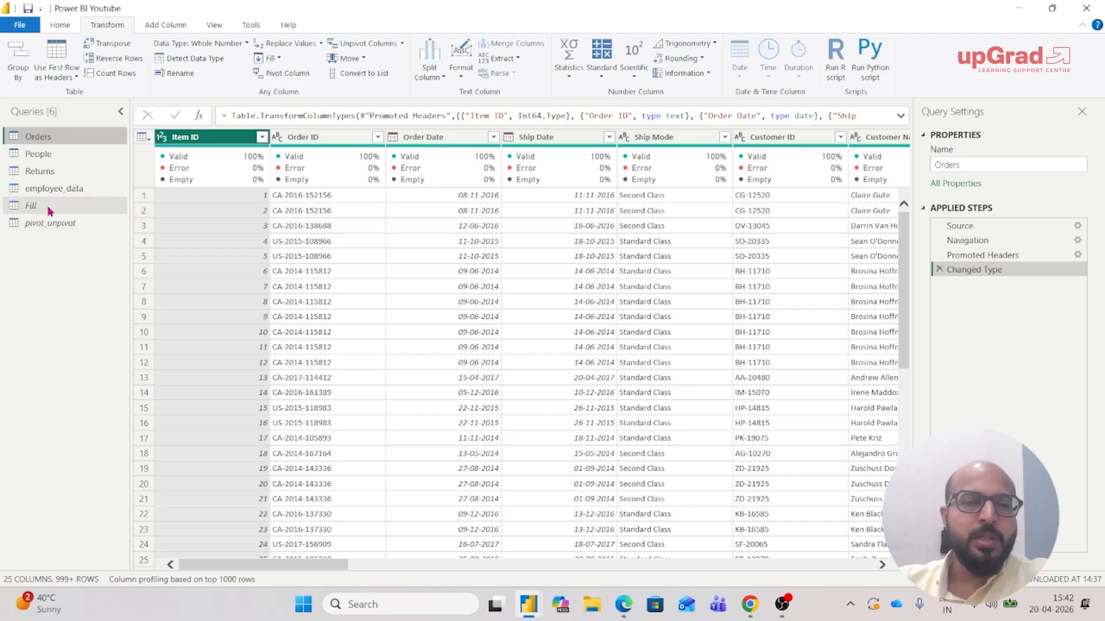
left_click(50, 210)
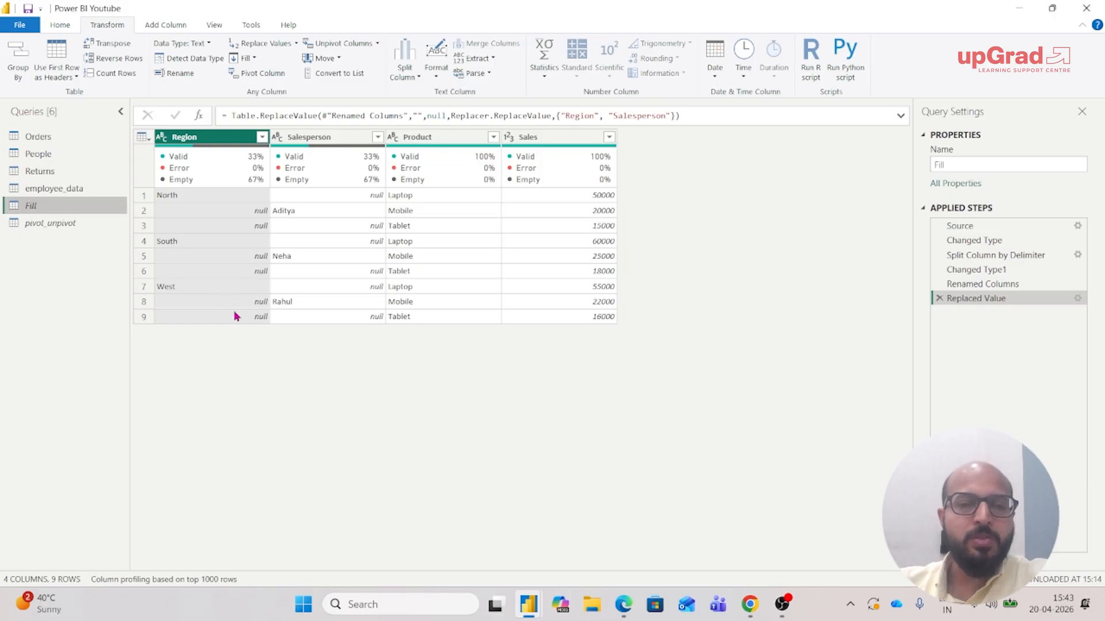
- Fill the empty cells of the Region column downward
left_click(307, 144)
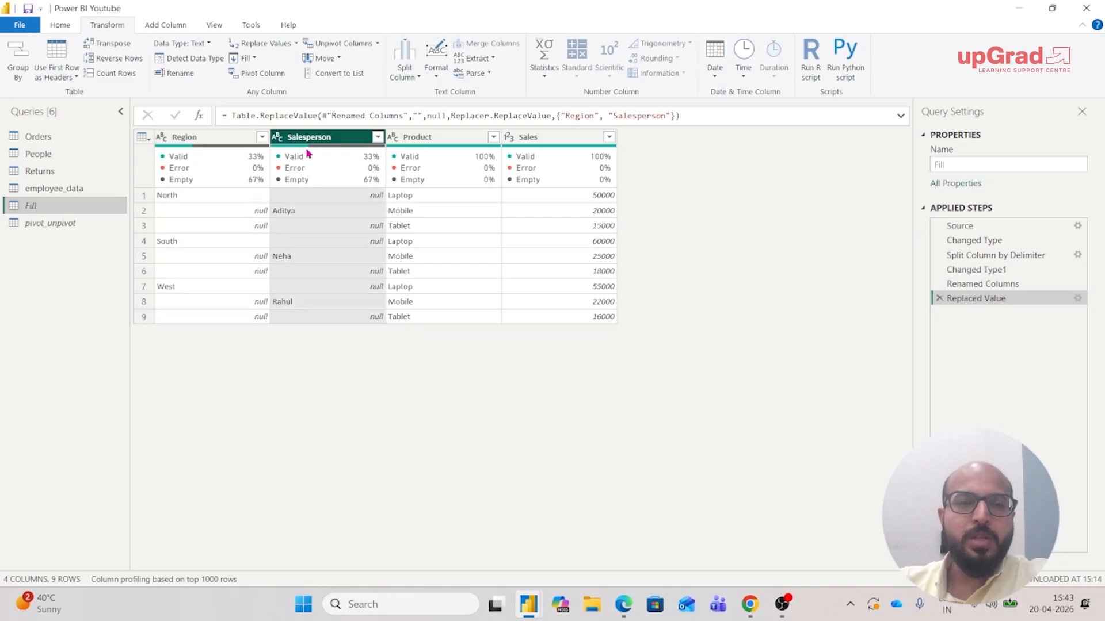
left_click(223, 143)
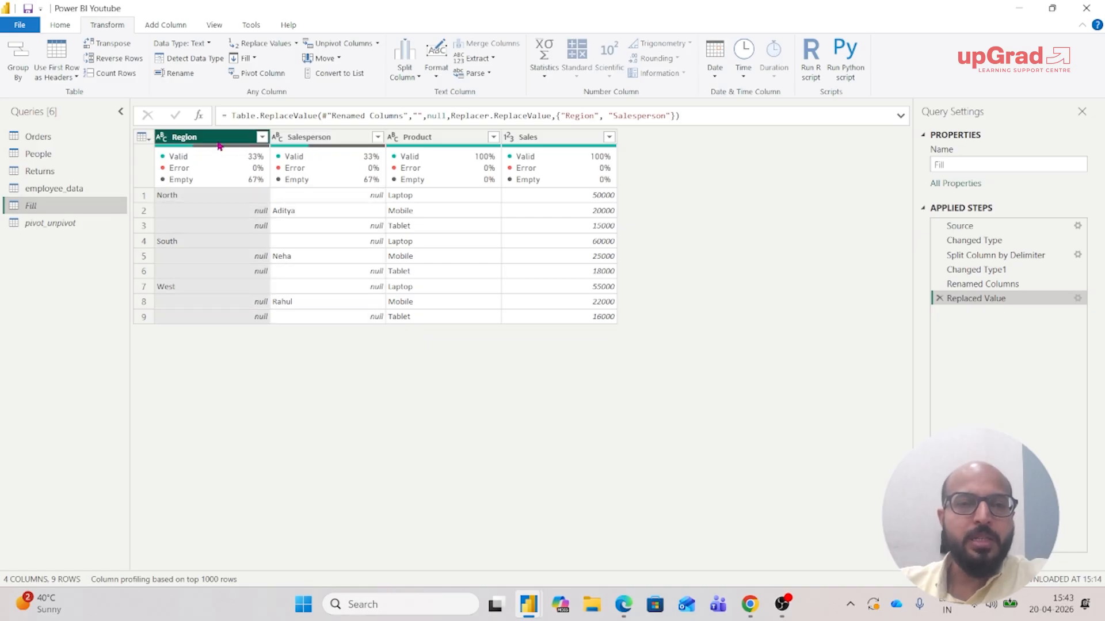
left_click(252, 60)
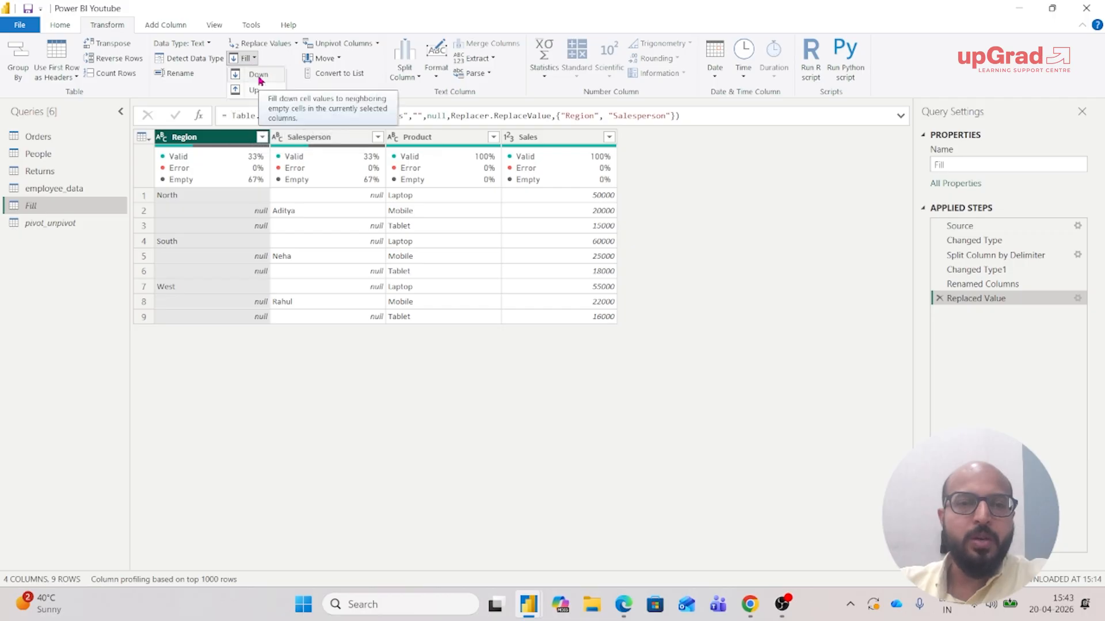
left_click(259, 76)
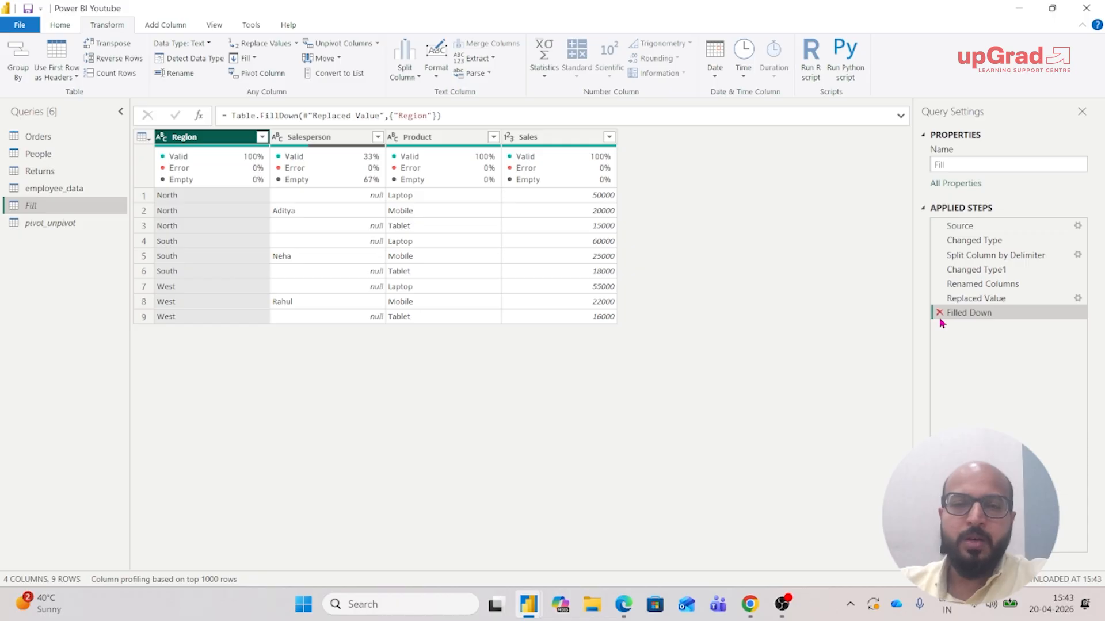
- Fill the Salesperson column's empty cells upward, followed by a downward fill for the remaining empty row
mouse_move(319, 146)
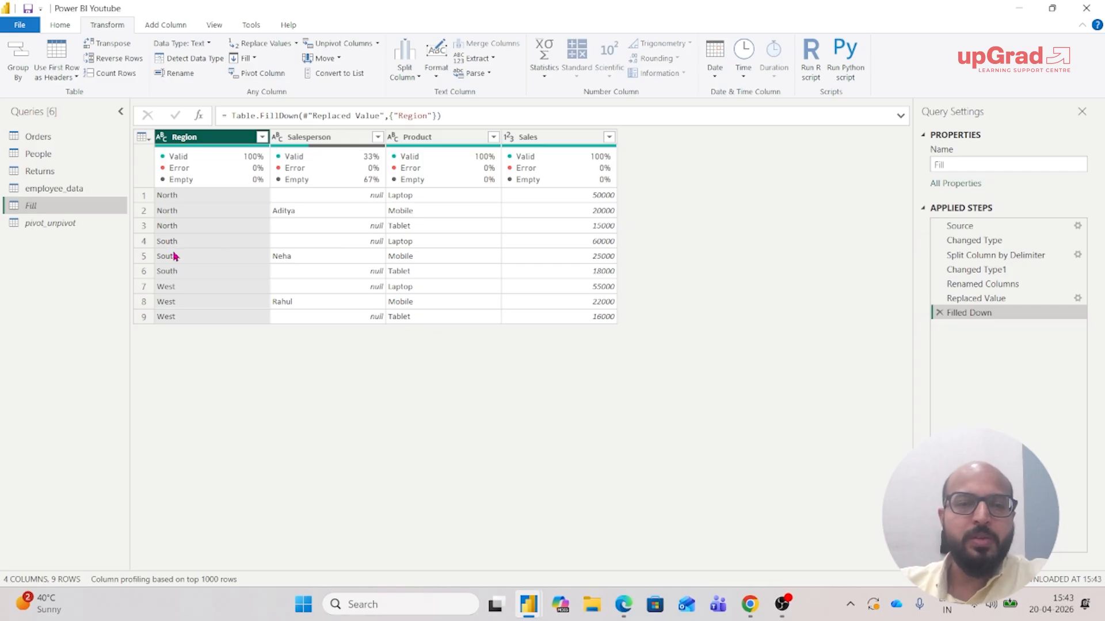
left_click(324, 141)
left_click(246, 58)
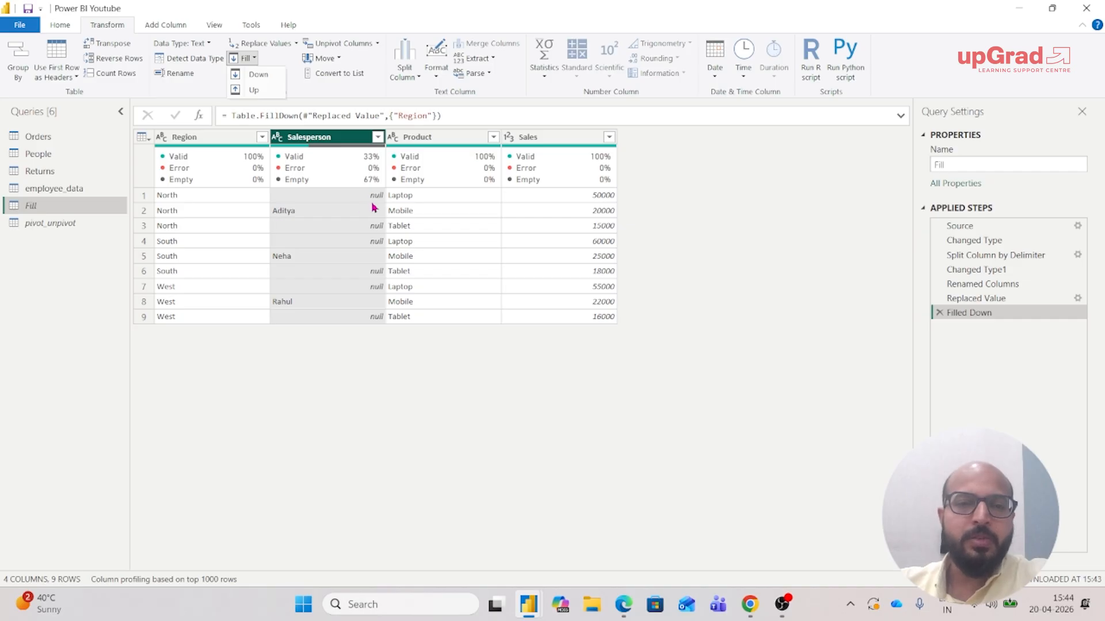
left_click(262, 91)
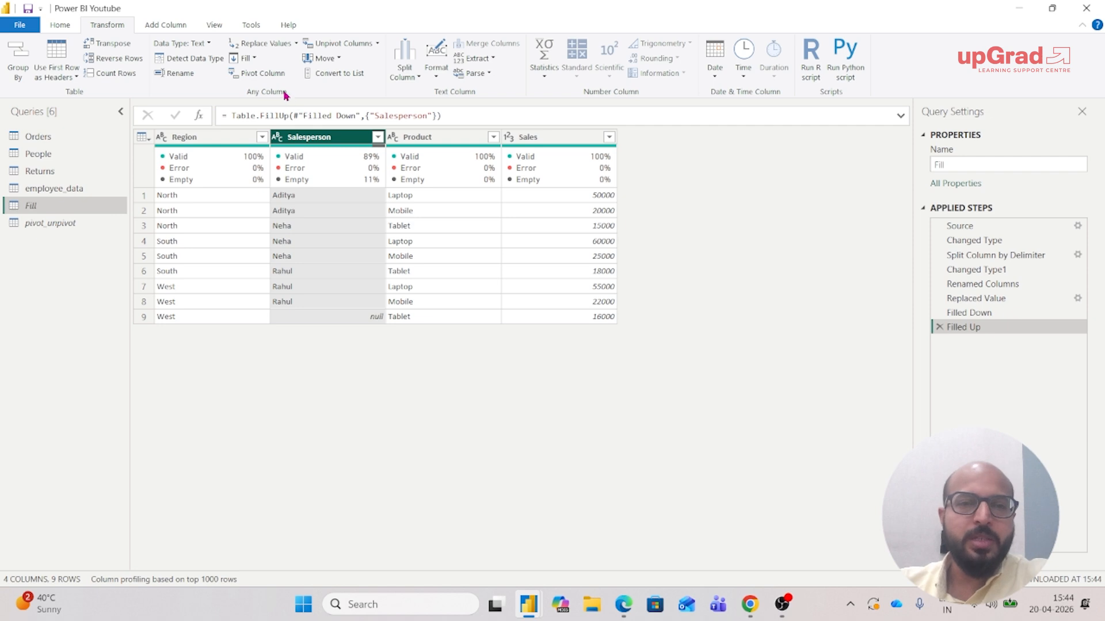
left_click(255, 59)
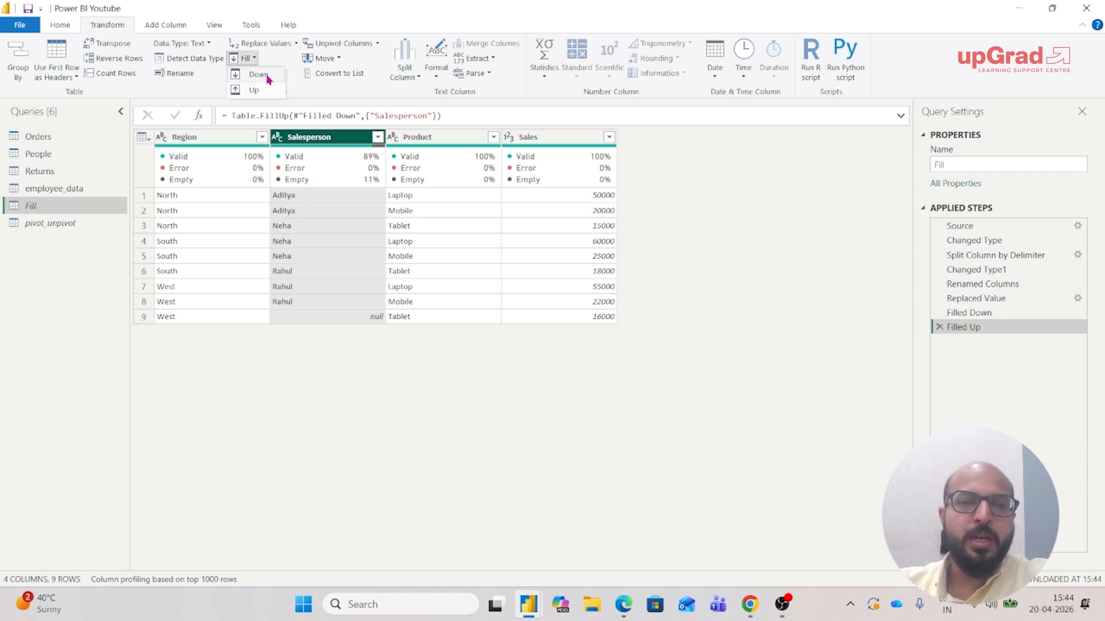
left_click(260, 75)
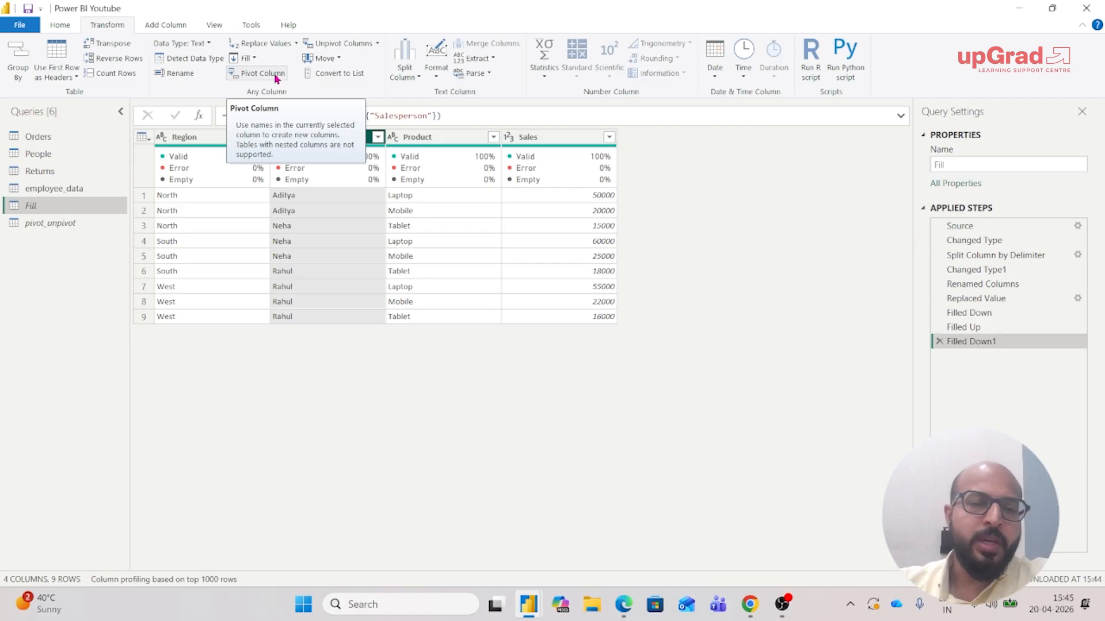
- Open the pivot_unpivot query and select its Month column
left_click(51, 224)
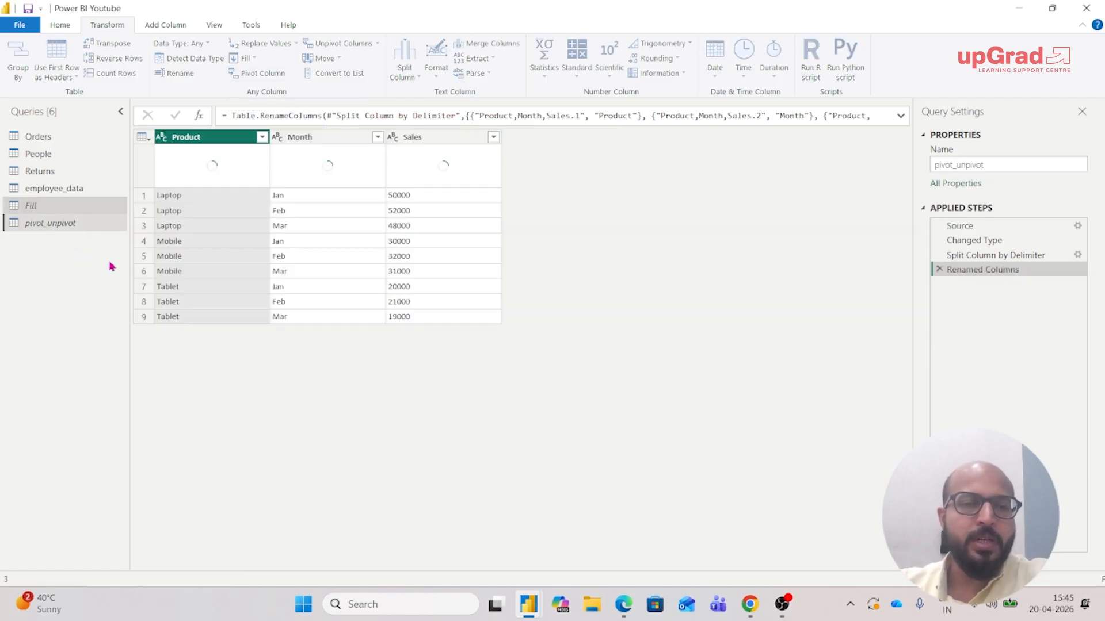
left_click(311, 138)
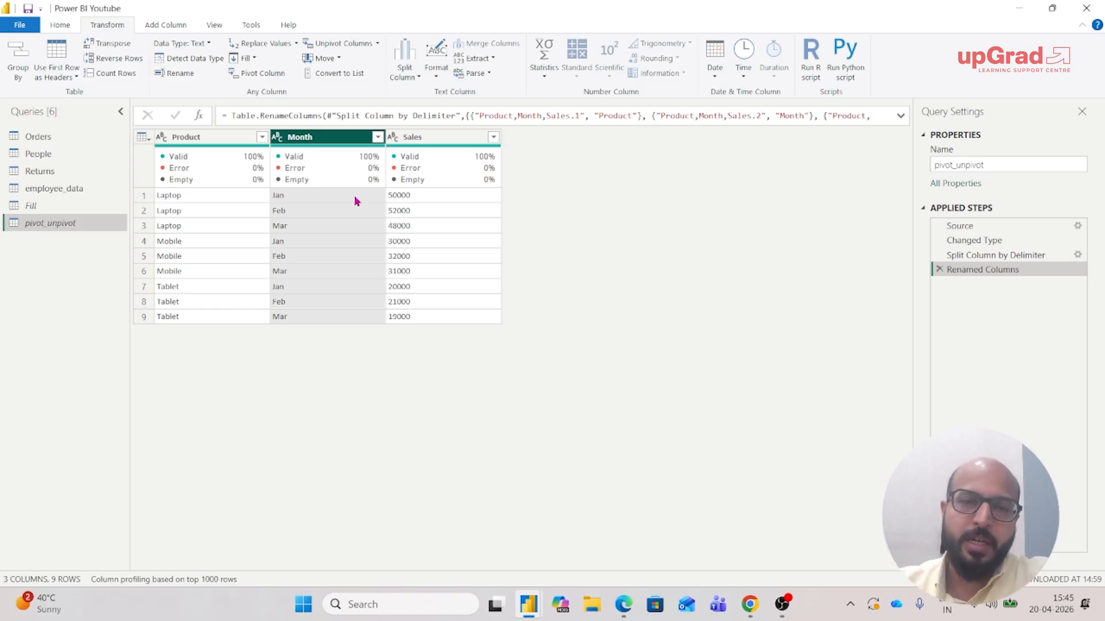
mouse_move(302, 165)
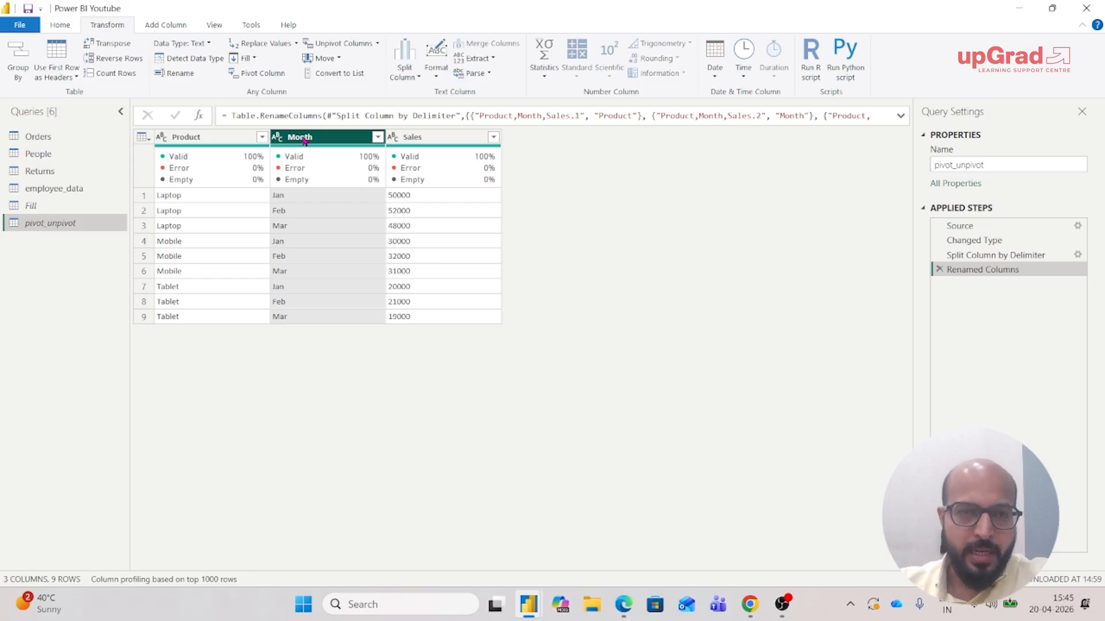
- Pivot the Month column using Product as the values column
left_click(270, 80)
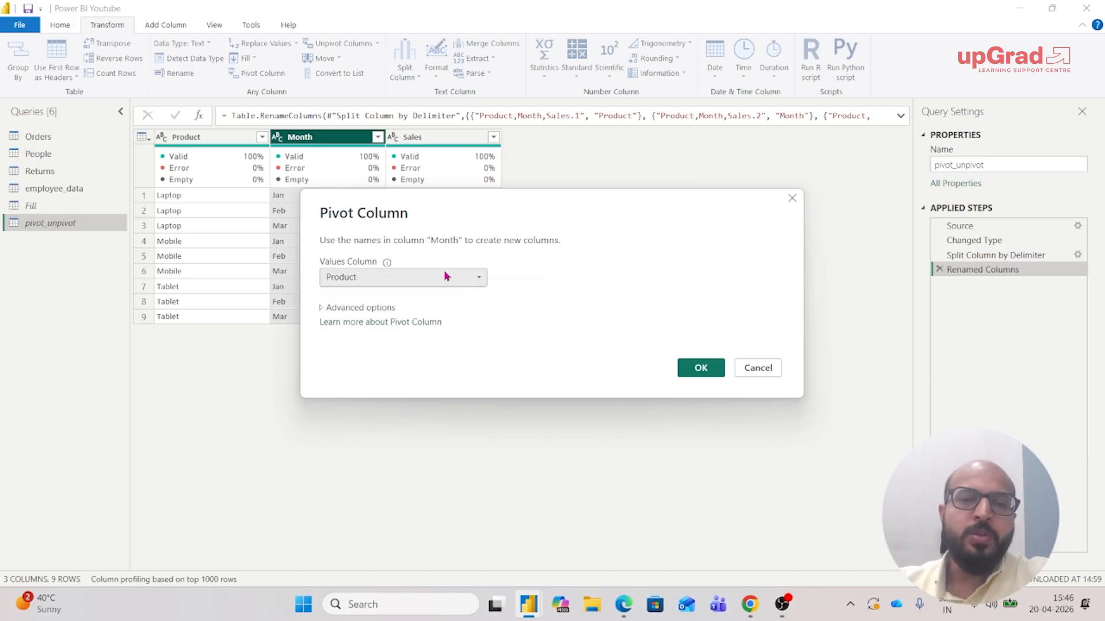
left_click(477, 281)
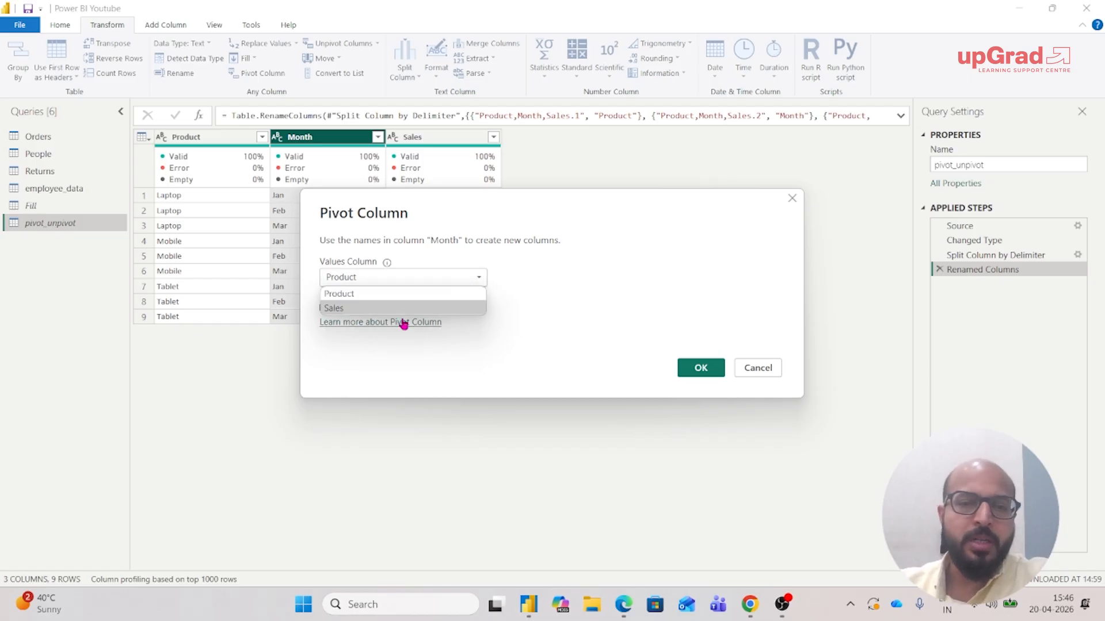
left_click(350, 299)
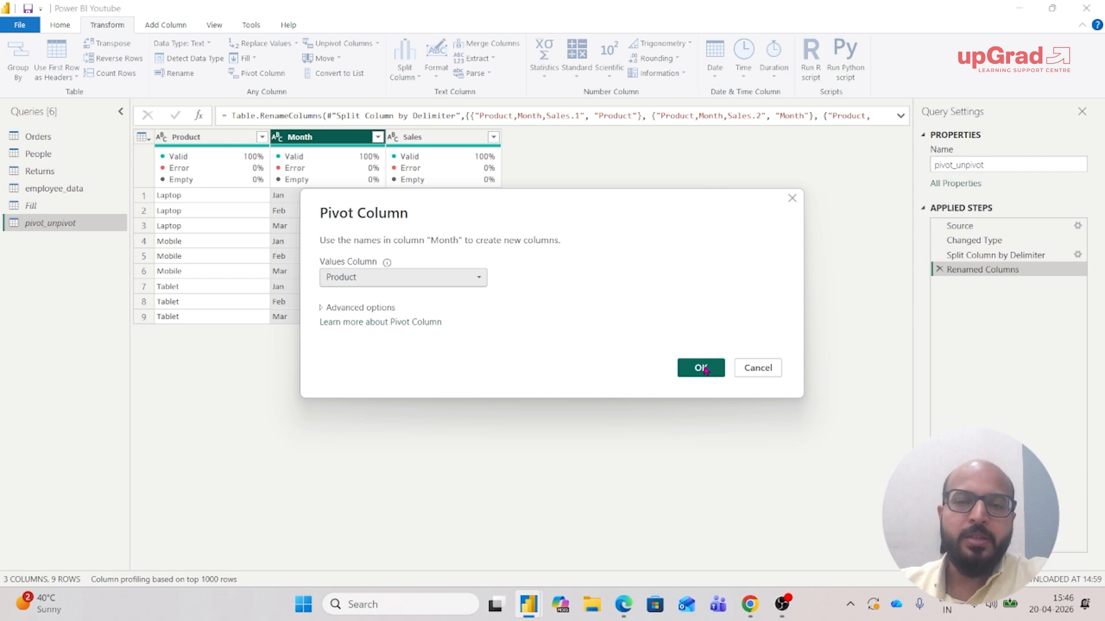
left_click(702, 368)
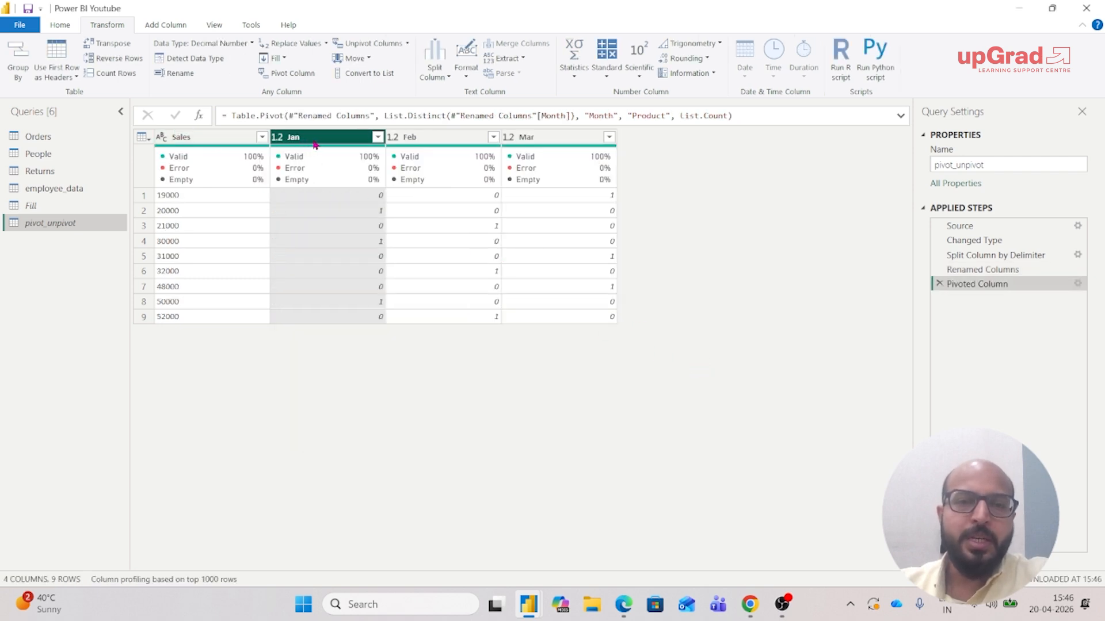
- Examine the pivoted month columns, the pivot's aggregate function options, and the table as it was before pivoting
left_click(423, 138)
left_click(542, 144)
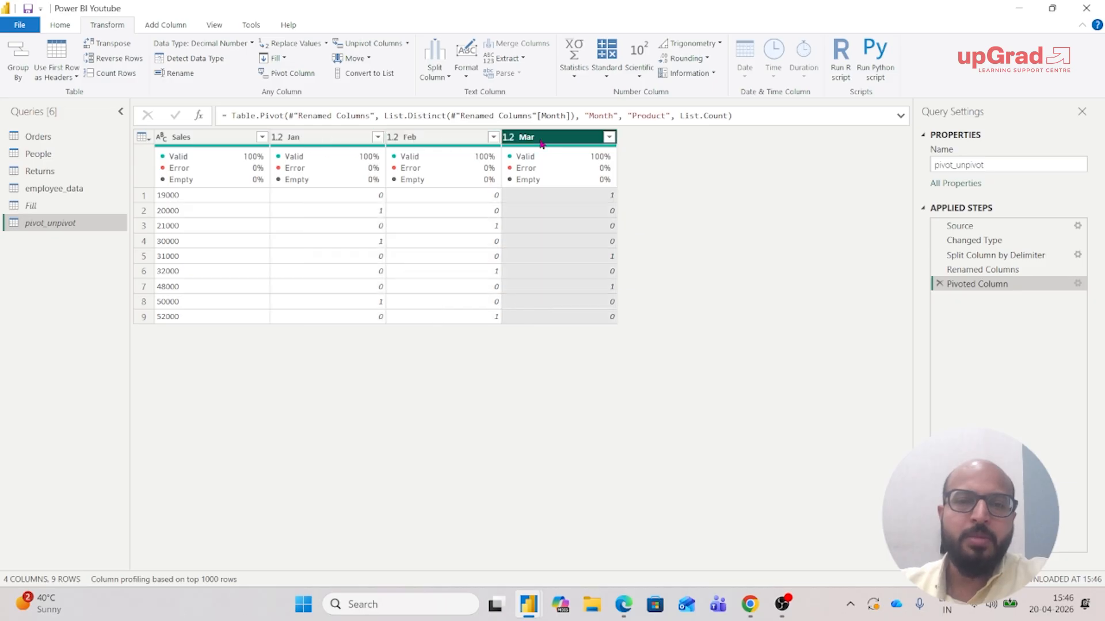
left_click(429, 144)
left_click(293, 147)
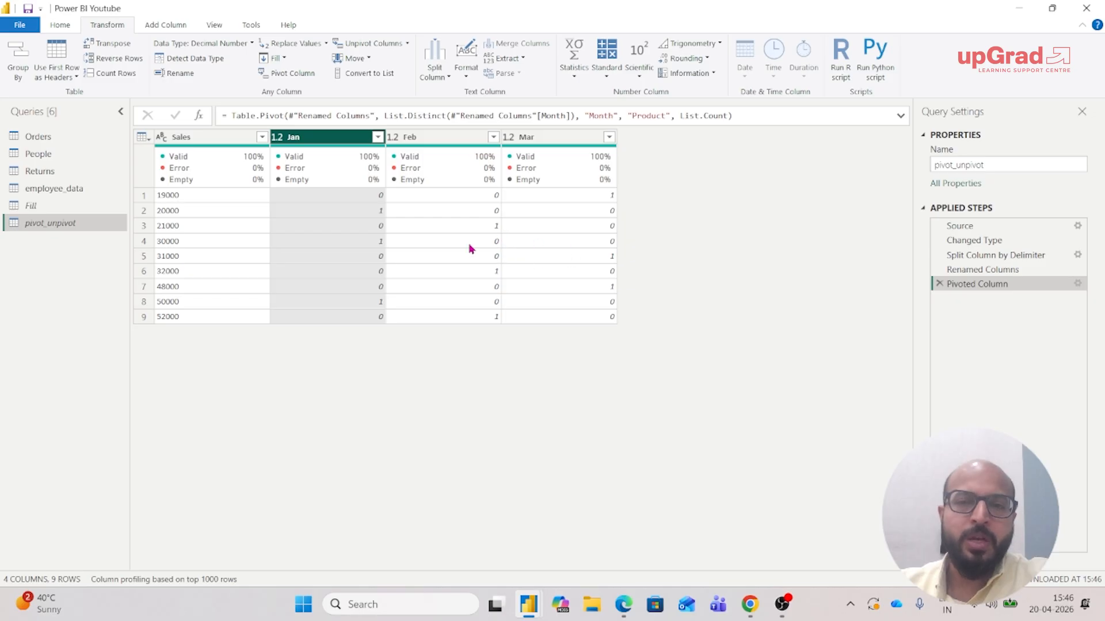
left_click(1078, 284)
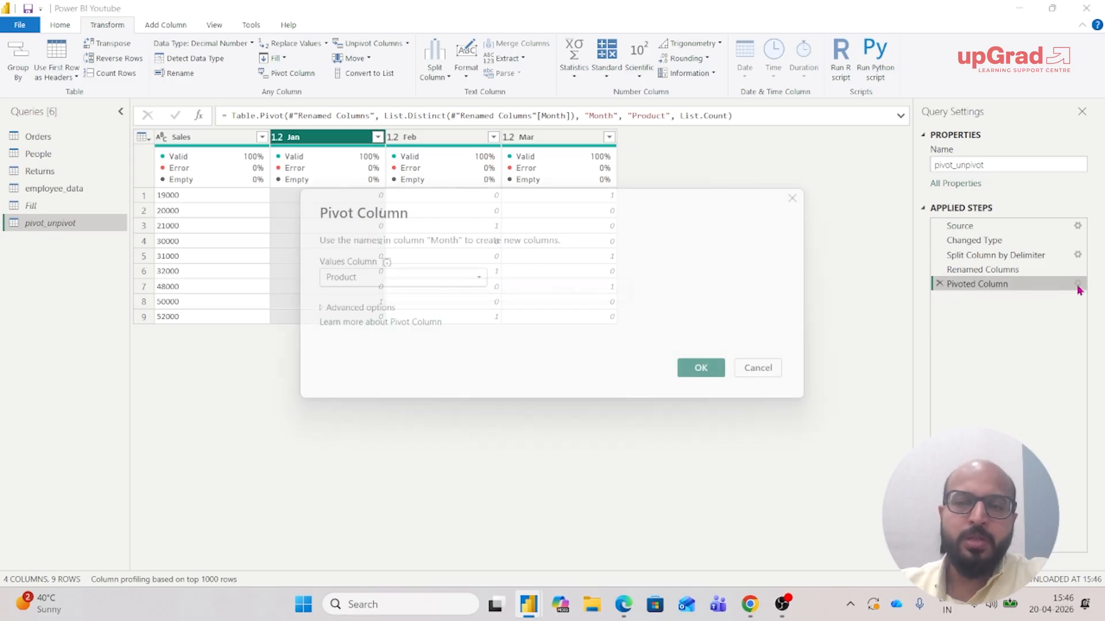
left_click(323, 308)
left_click_drag(610, 217, 758, 212)
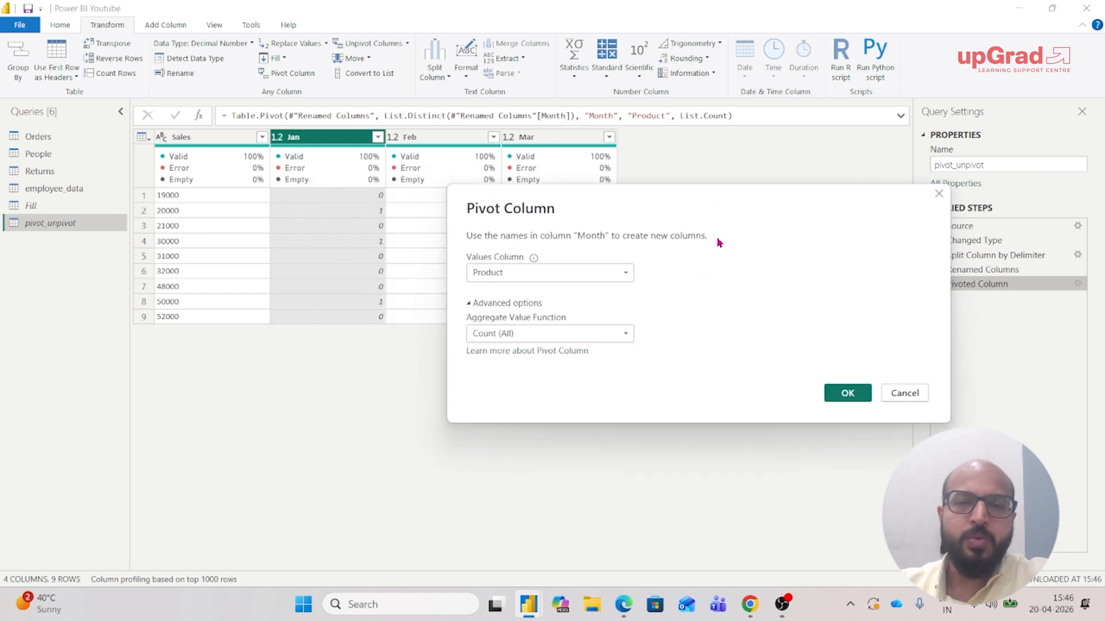
left_click(605, 339)
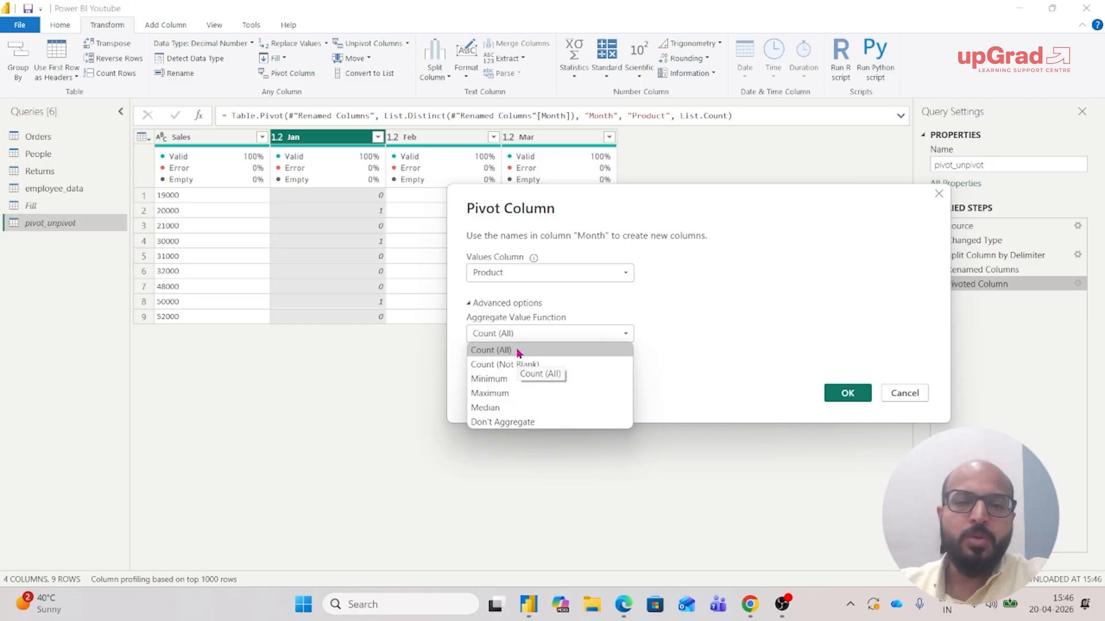
left_click(905, 393)
left_click(989, 271)
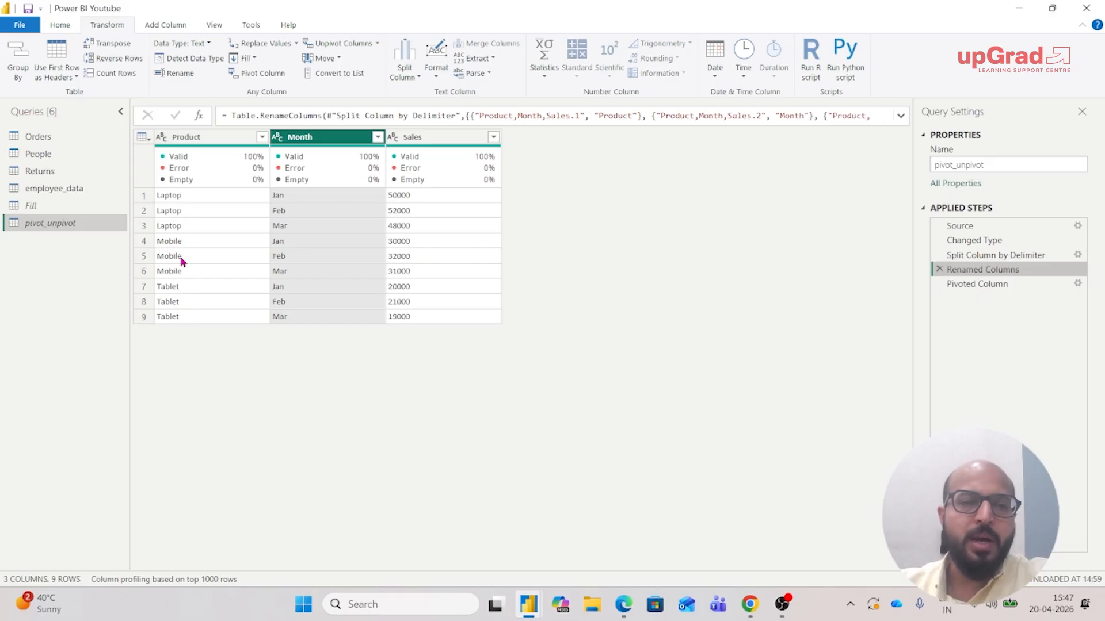
left_click(1001, 284)
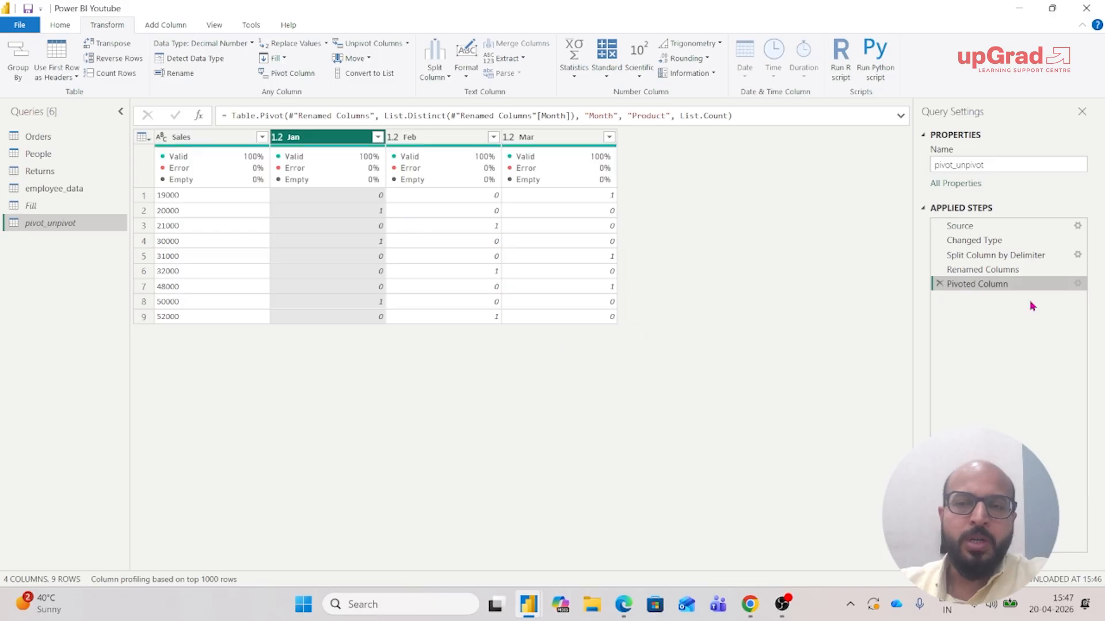
- Set the pivot's aggregate function to Don't Aggregate, and delete the Pivoted Column step after applying it
left_click(1078, 283)
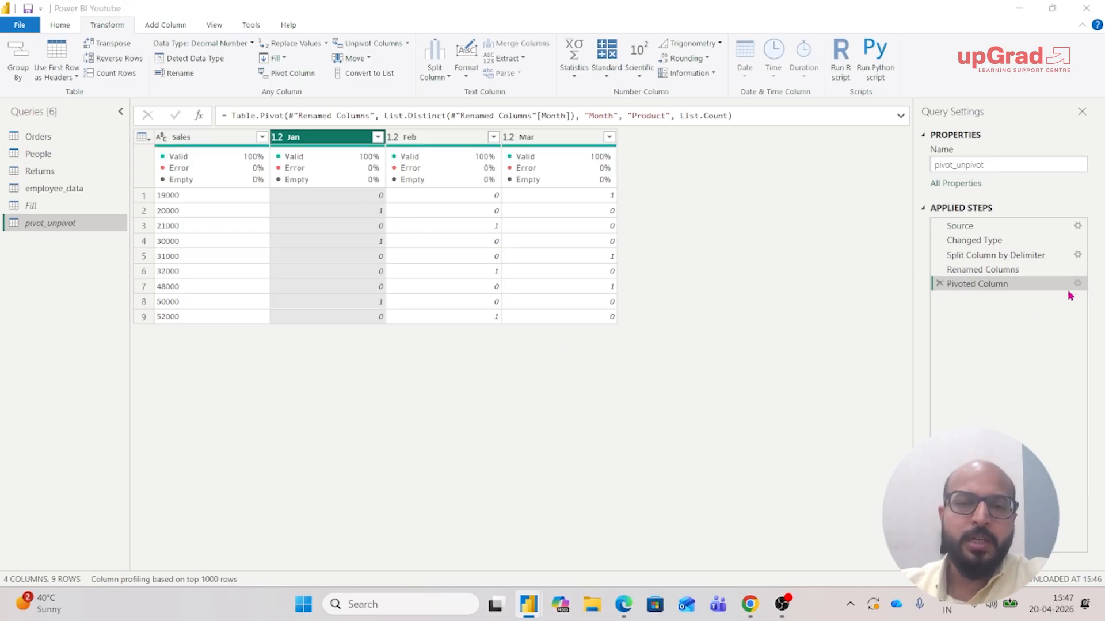
left_click(322, 308)
left_click(476, 339)
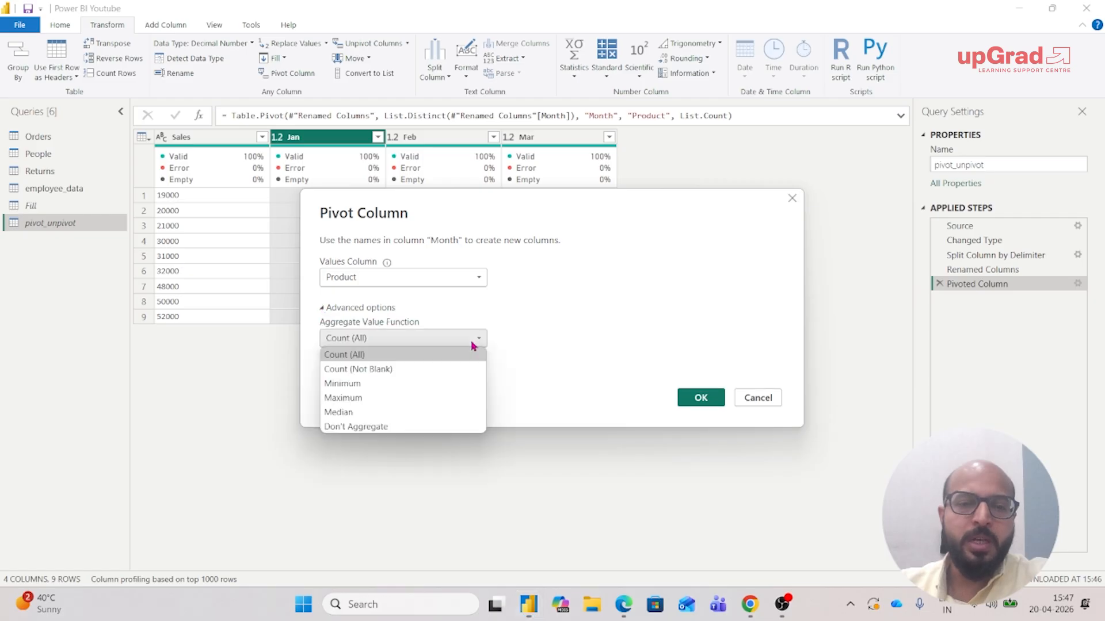
left_click(398, 427)
left_click(686, 403)
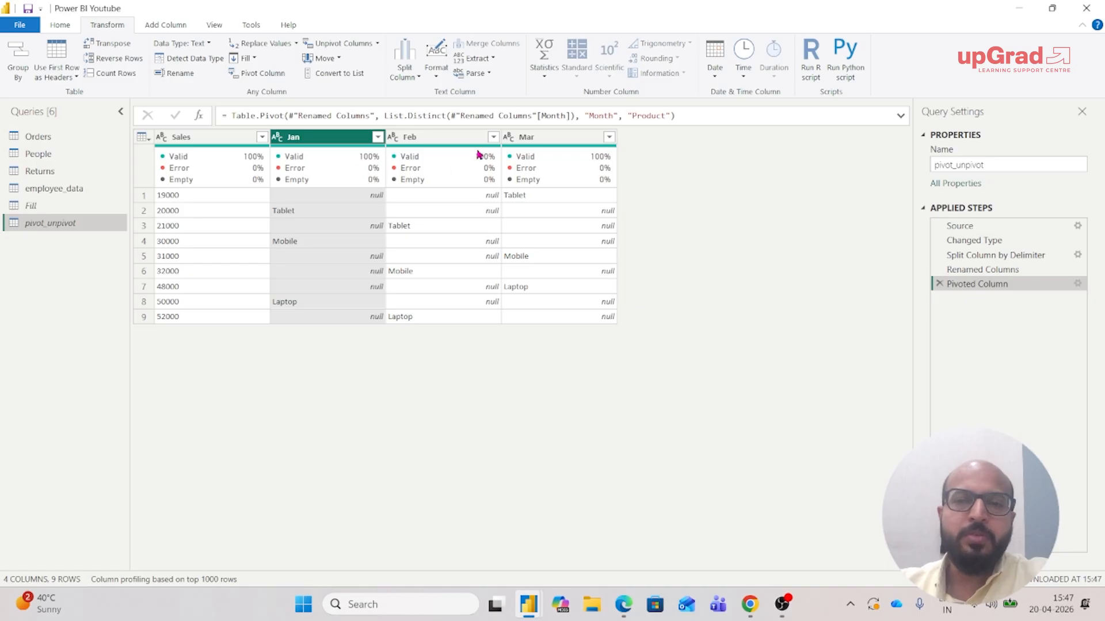
left_click(939, 284)
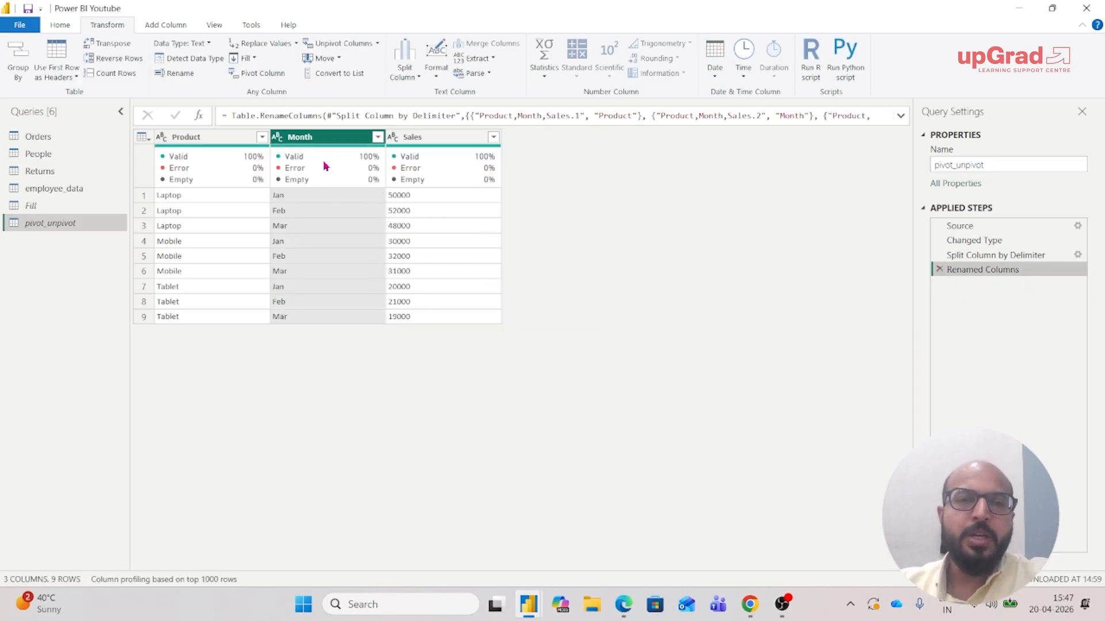
- Pivot the Month column using Sales as the values column and Don't Aggregate as the aggregate function
left_click(253, 74)
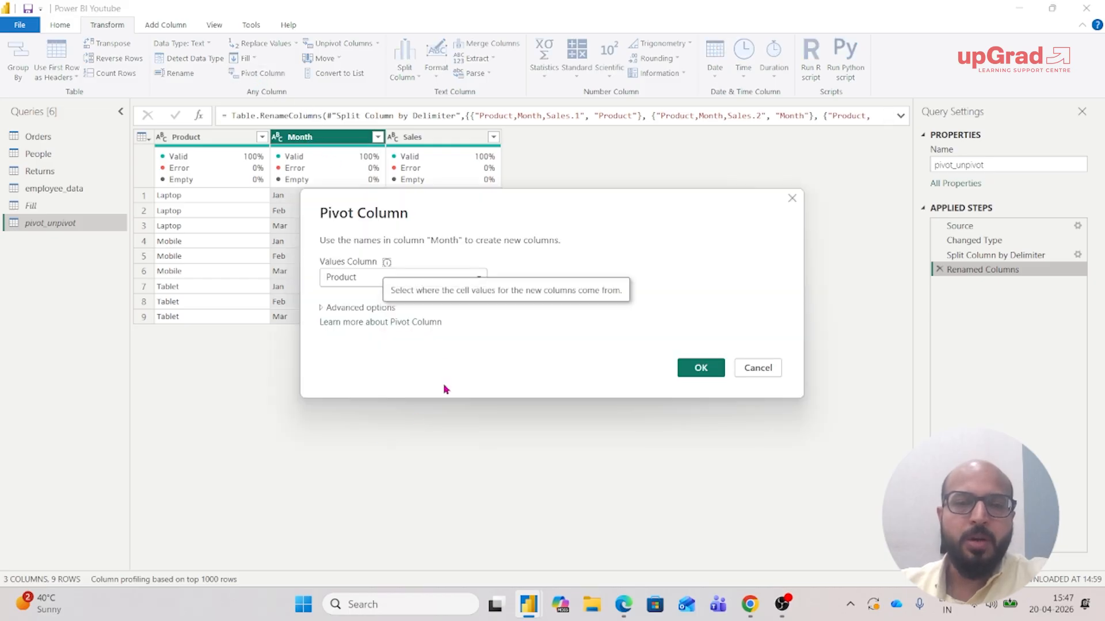
left_click(416, 281)
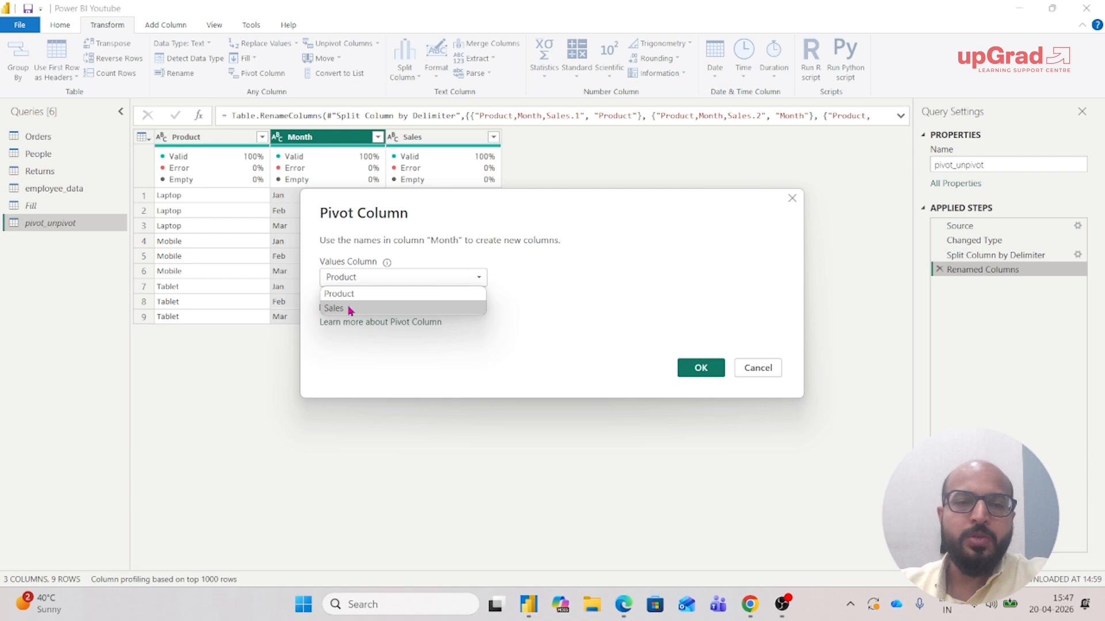
left_click(351, 306)
left_click(321, 309)
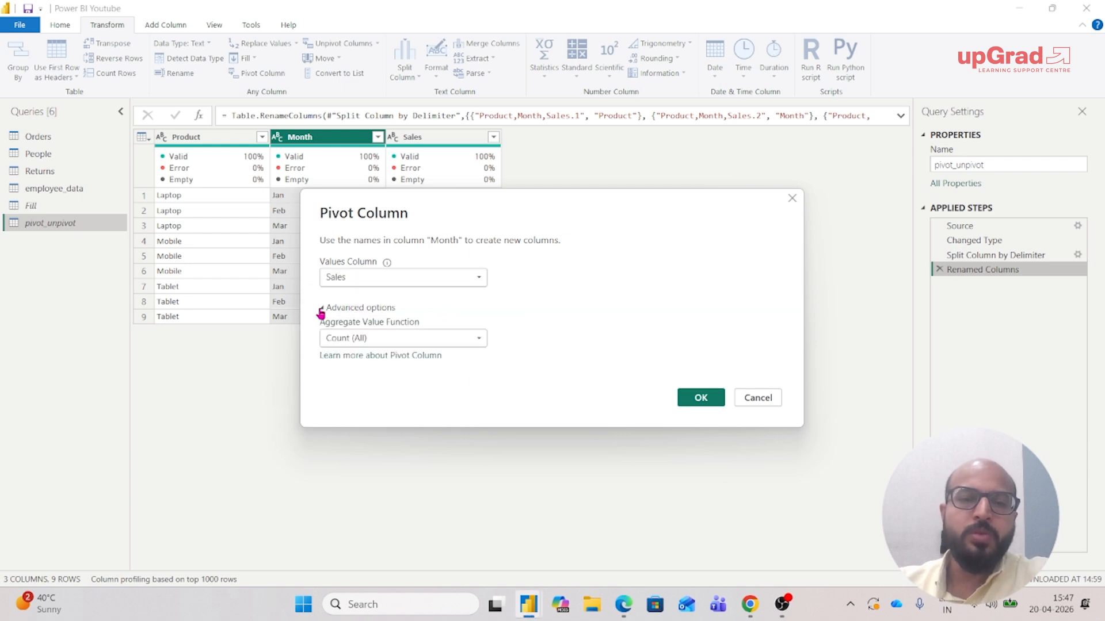
left_click(402, 343)
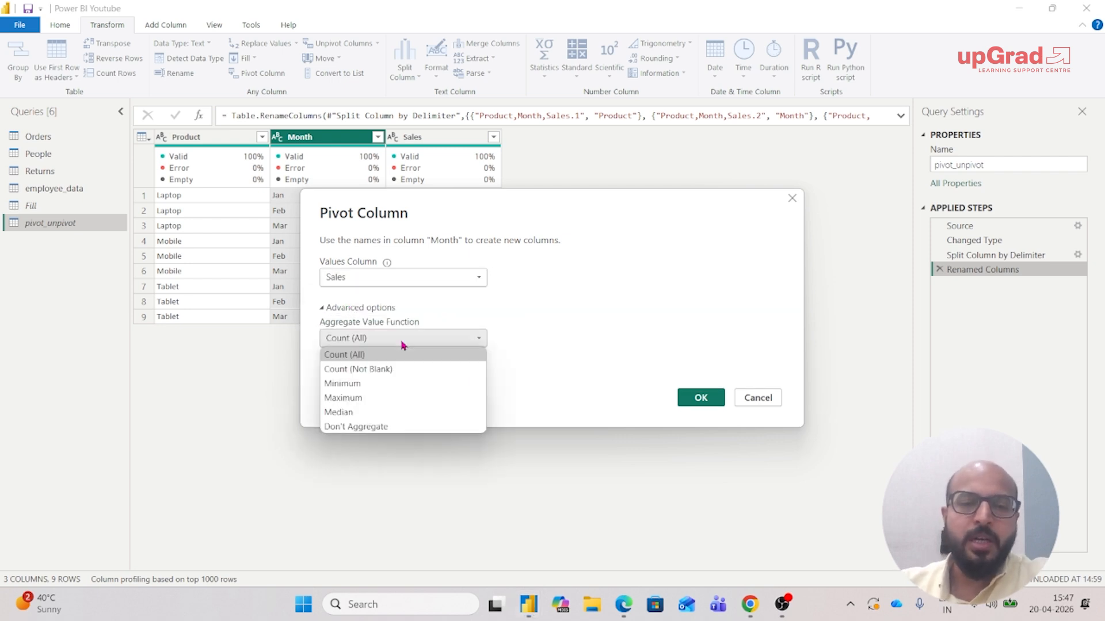
left_click(389, 426)
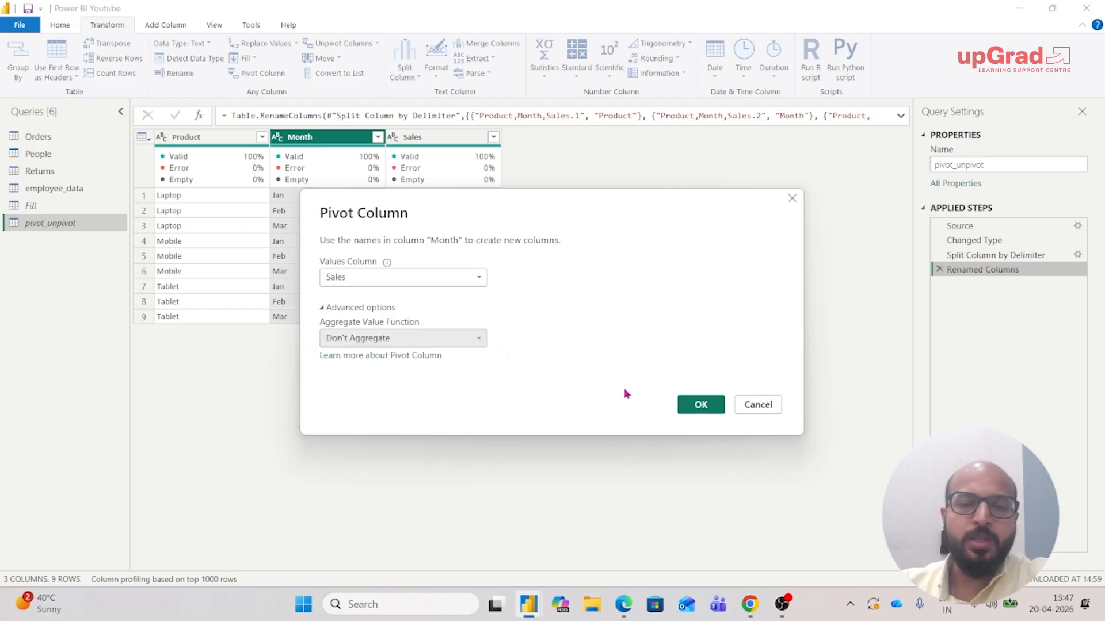
left_click(701, 405)
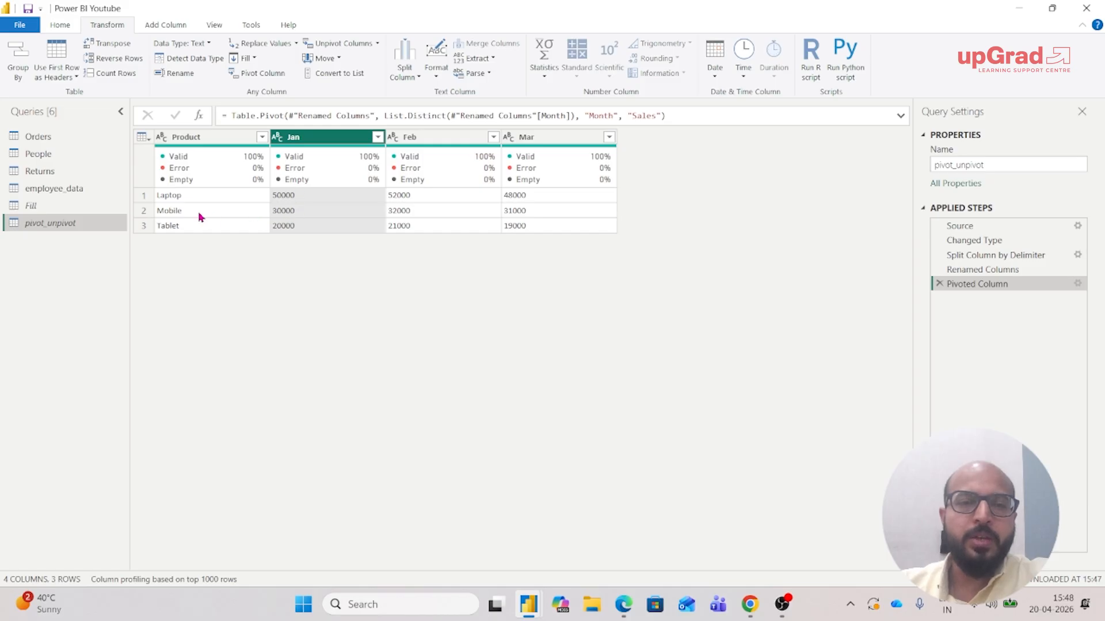
- Unpivot the Jan, Feb and Mar columns into attribute and value columns
mouse_move(439, 167)
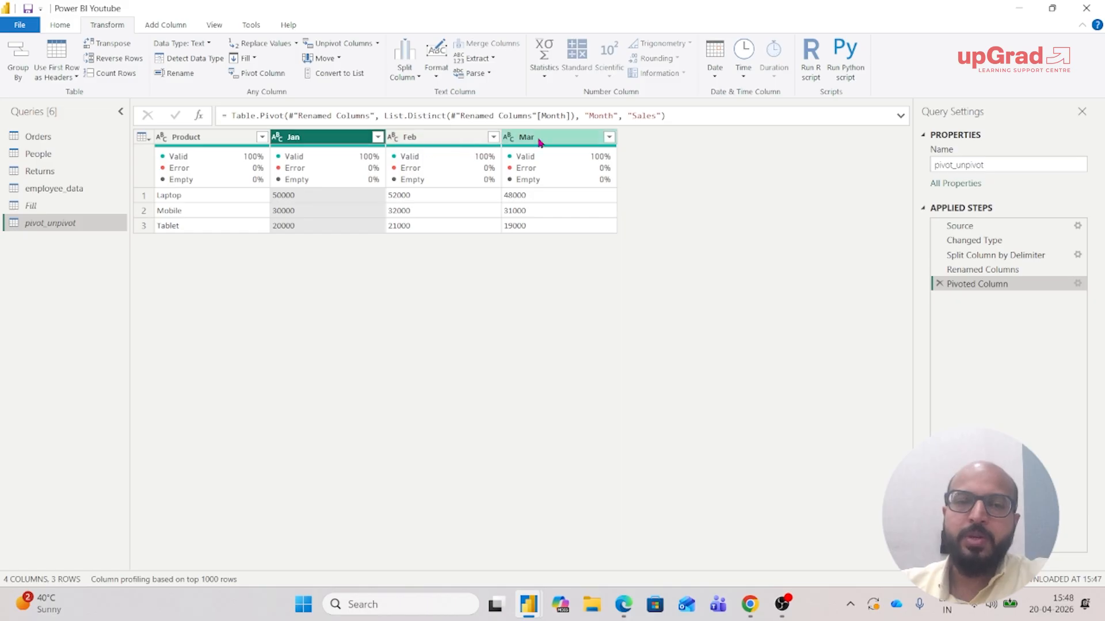
mouse_move(468, 153)
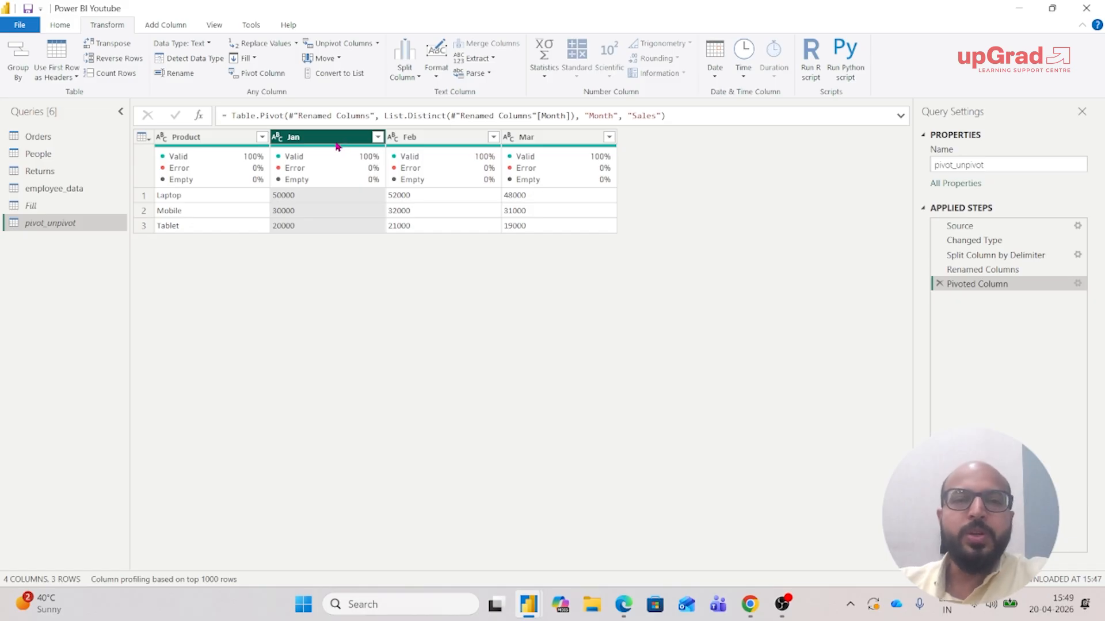
left_click(449, 139, "ctrl")
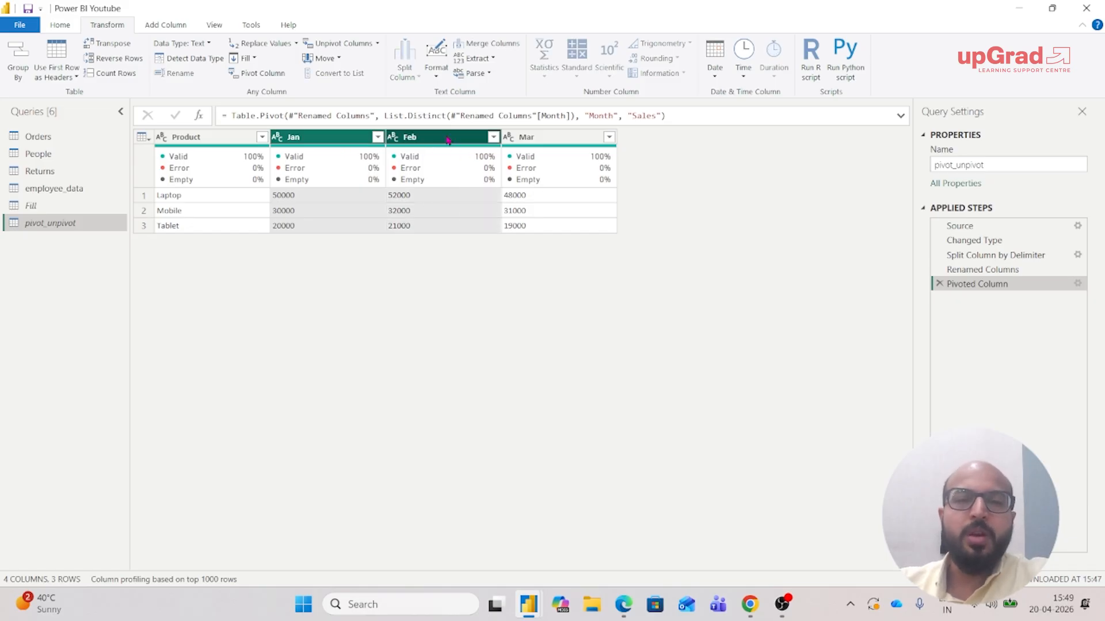
left_click(566, 141, "ctrl")
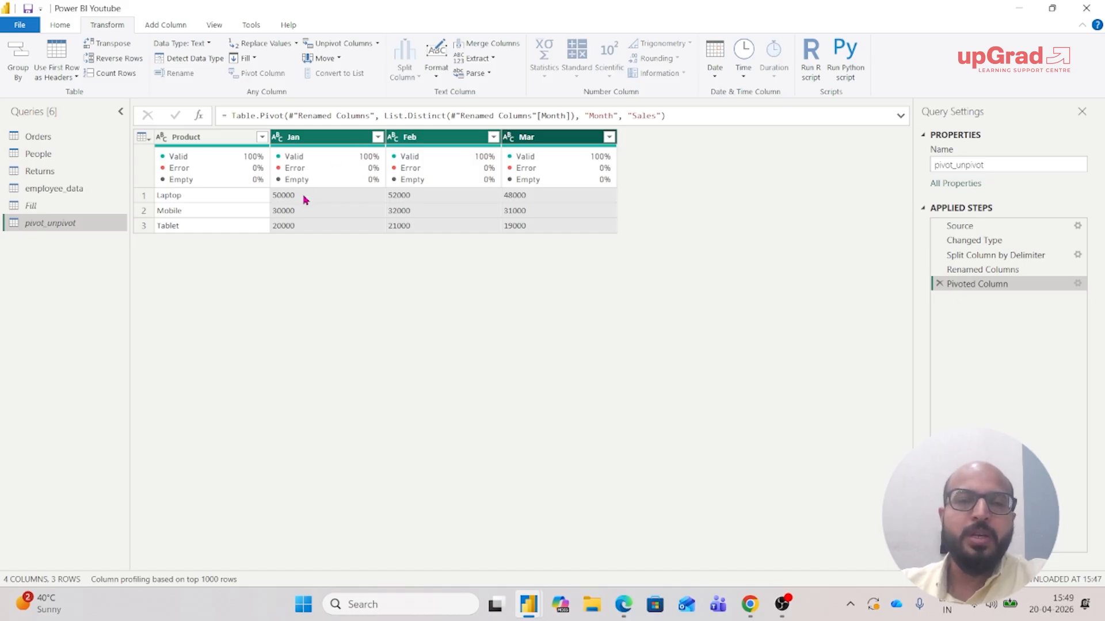
left_click(339, 44)
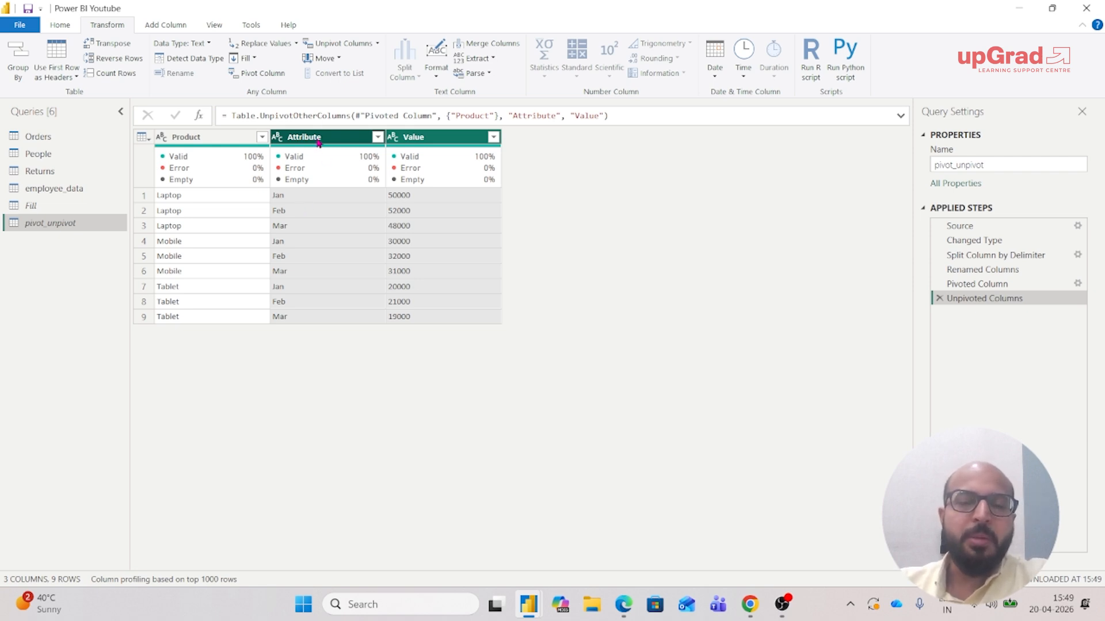
left_click(418, 145, "ctrl")
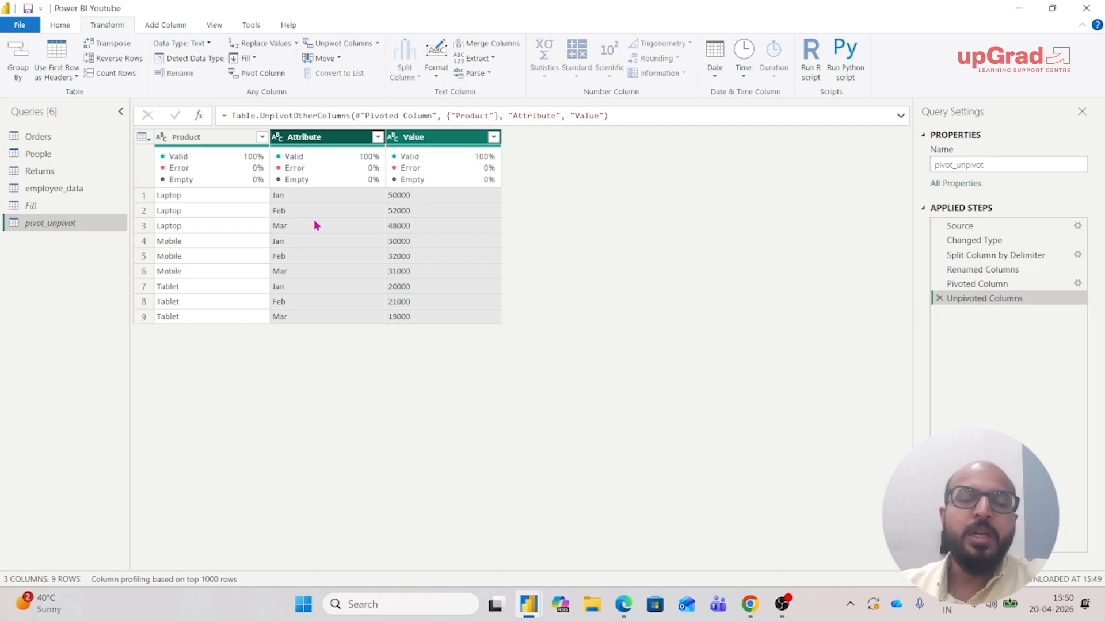
- Rename the Attribute column as Month and the Value column as Sales
left_click(315, 137)
double_click(315, 136)
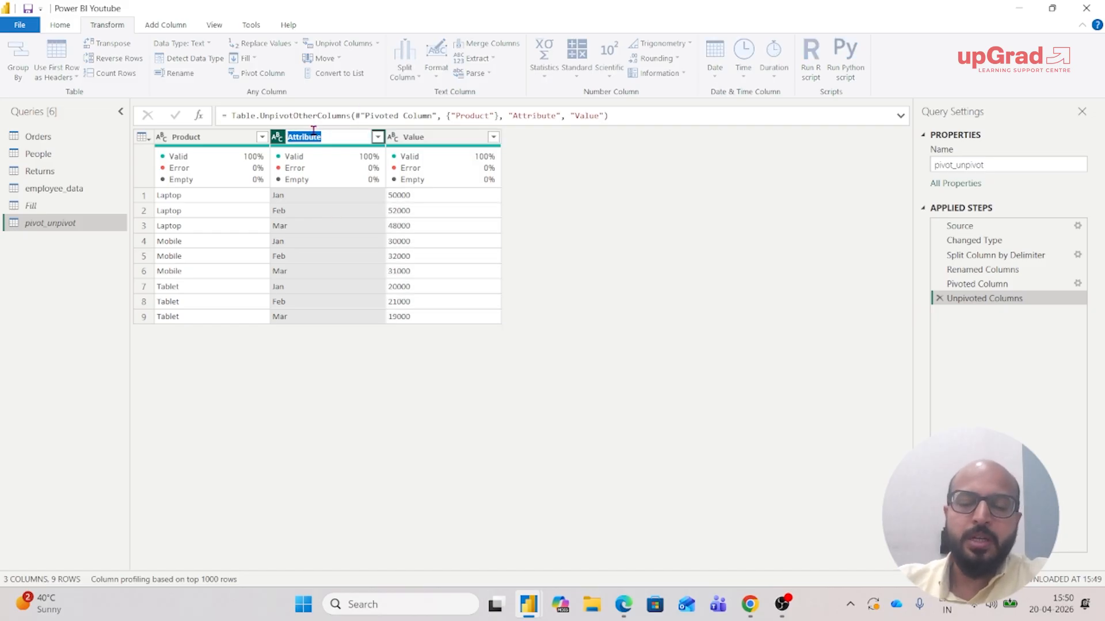
type("Month")
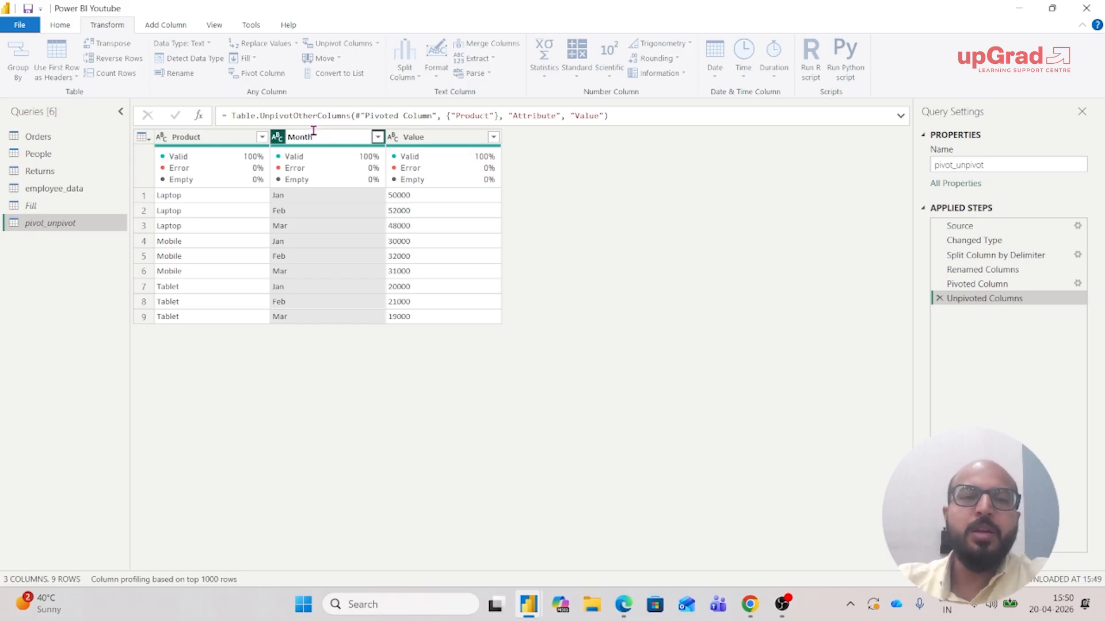
key("Return")
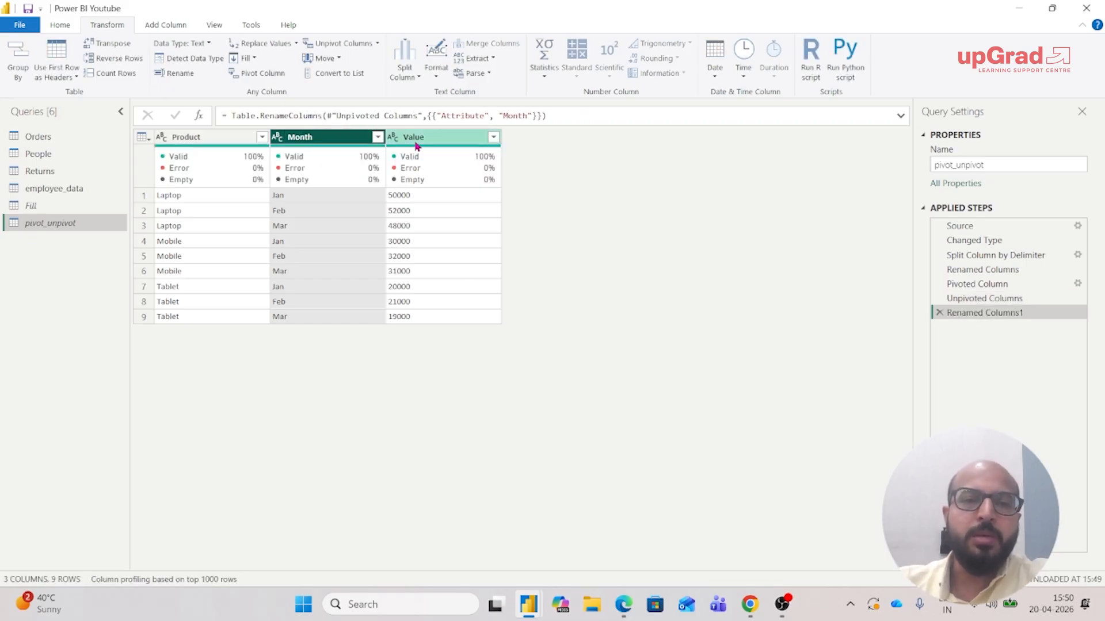
double_click(415, 138)
type("Sales")
key("Return")
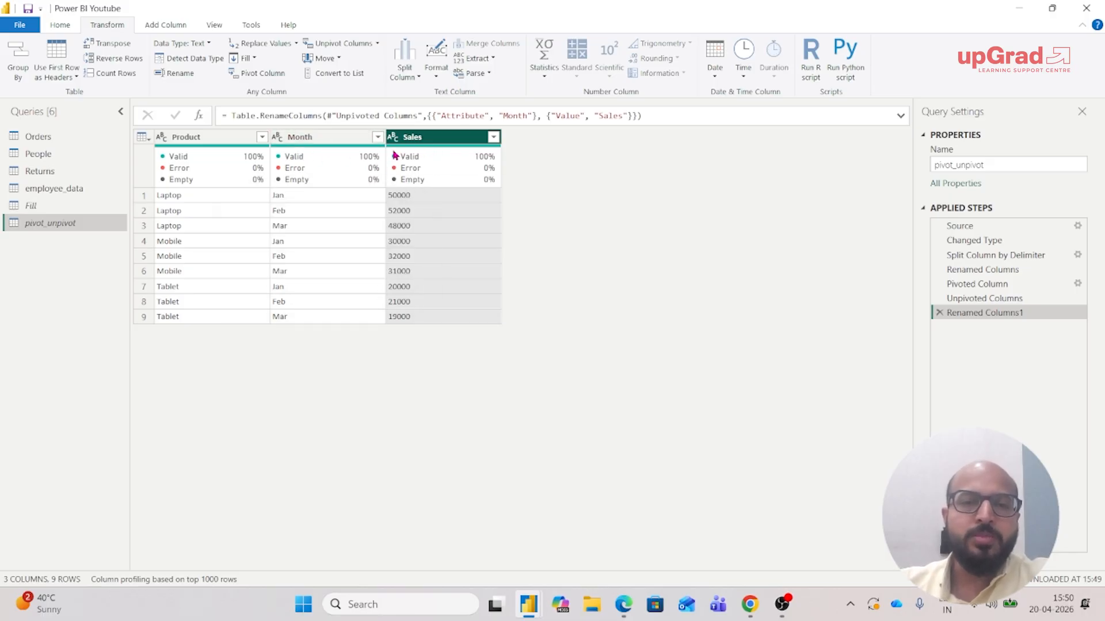
- Move the Product column after Month, to the end of the table, and back to the beginning
left_click_drag(207, 140, 379, 164)
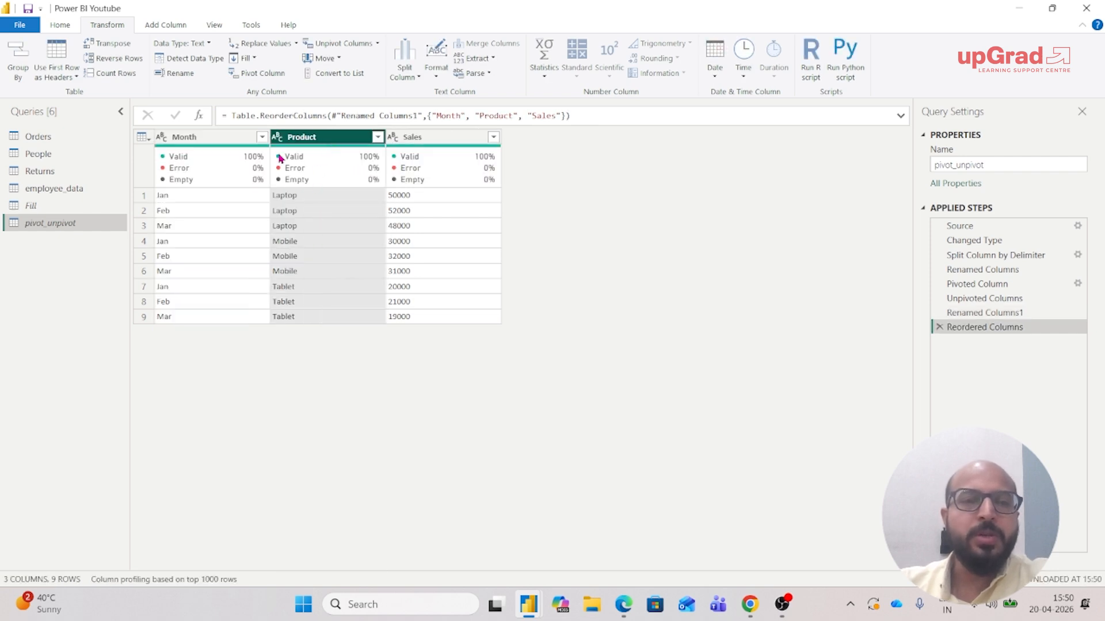
left_click(334, 58)
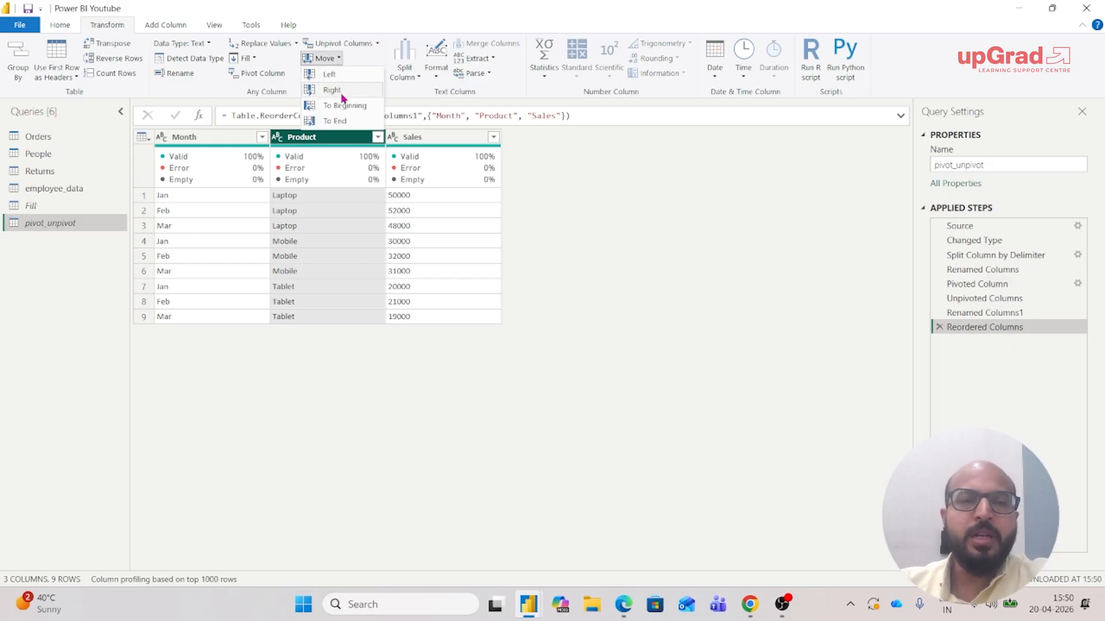
left_click(348, 123)
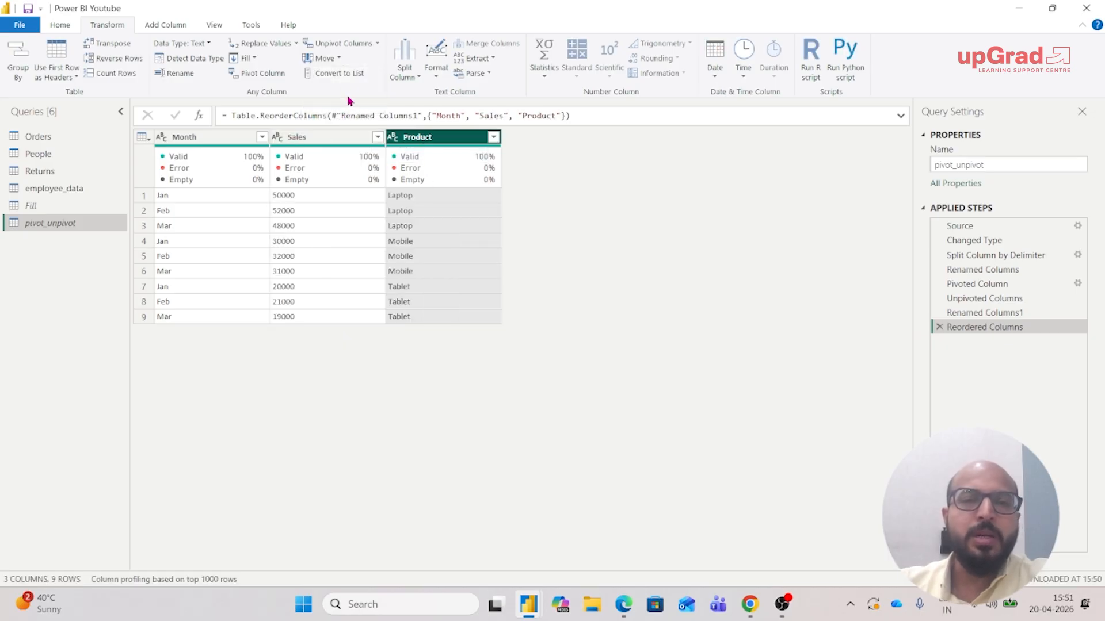
left_click(338, 59)
left_click(344, 106)
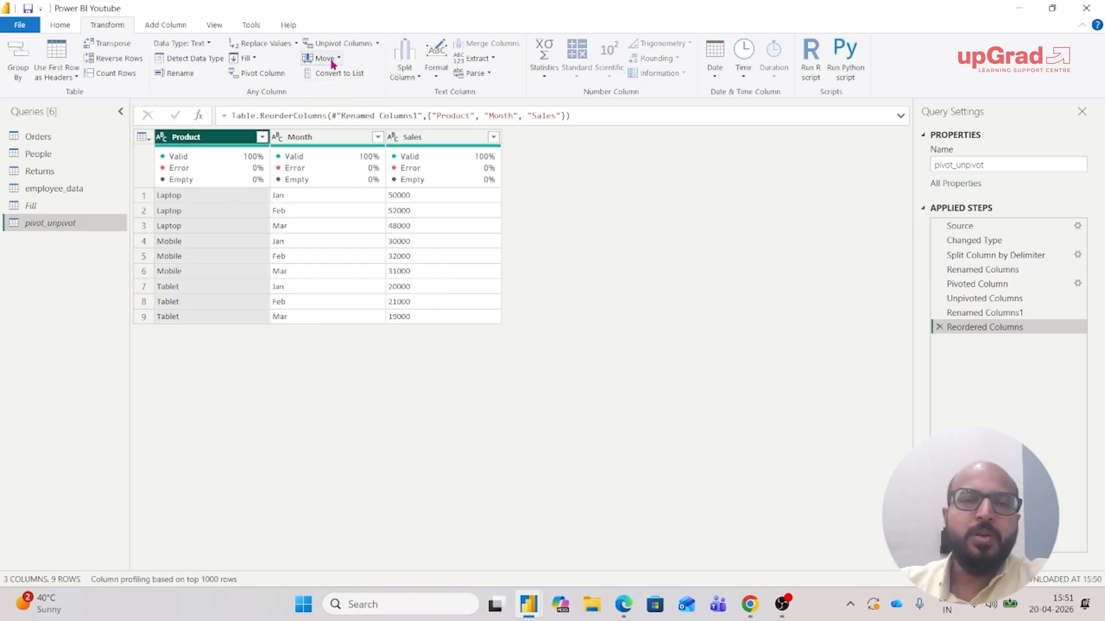
- Move the Month column to the beginning of the table
left_click(337, 140)
left_click(325, 58)
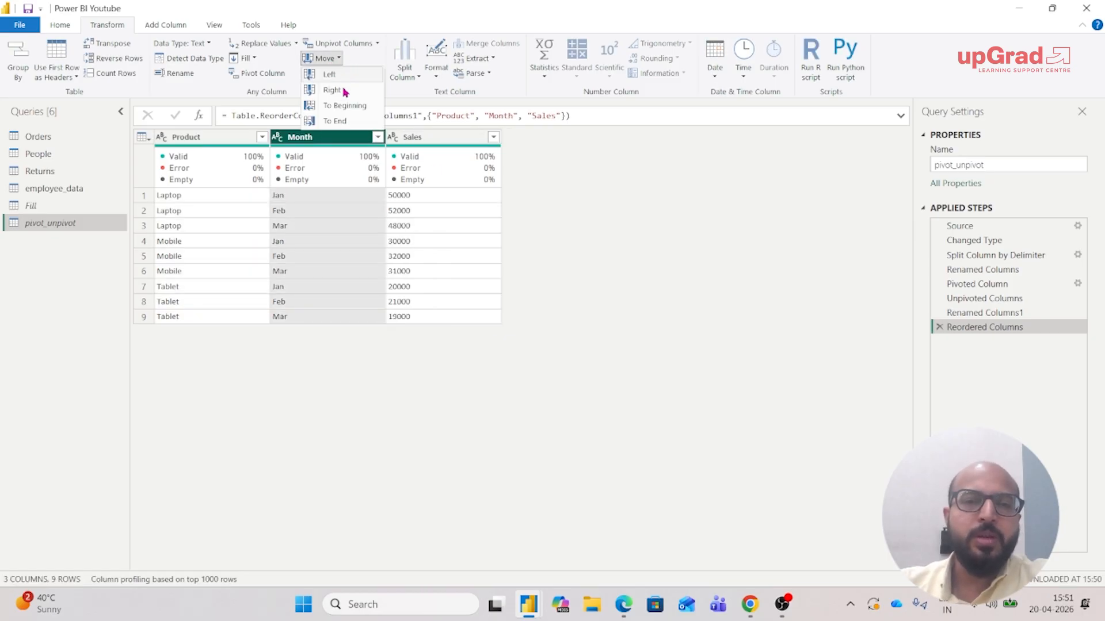
left_click(344, 106)
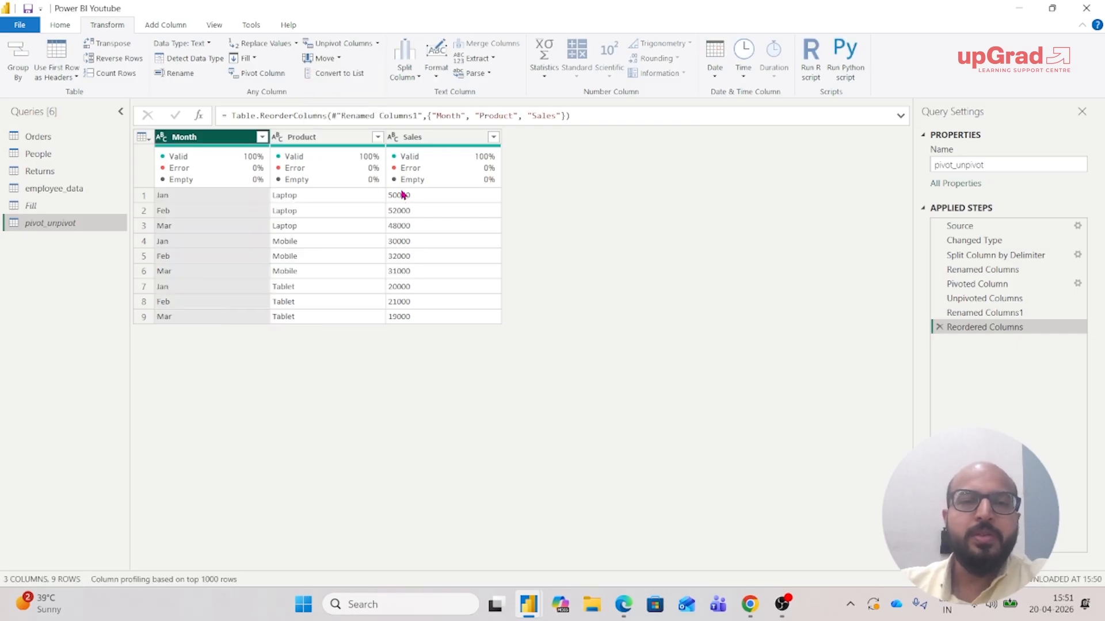
mouse_move(406, 190)
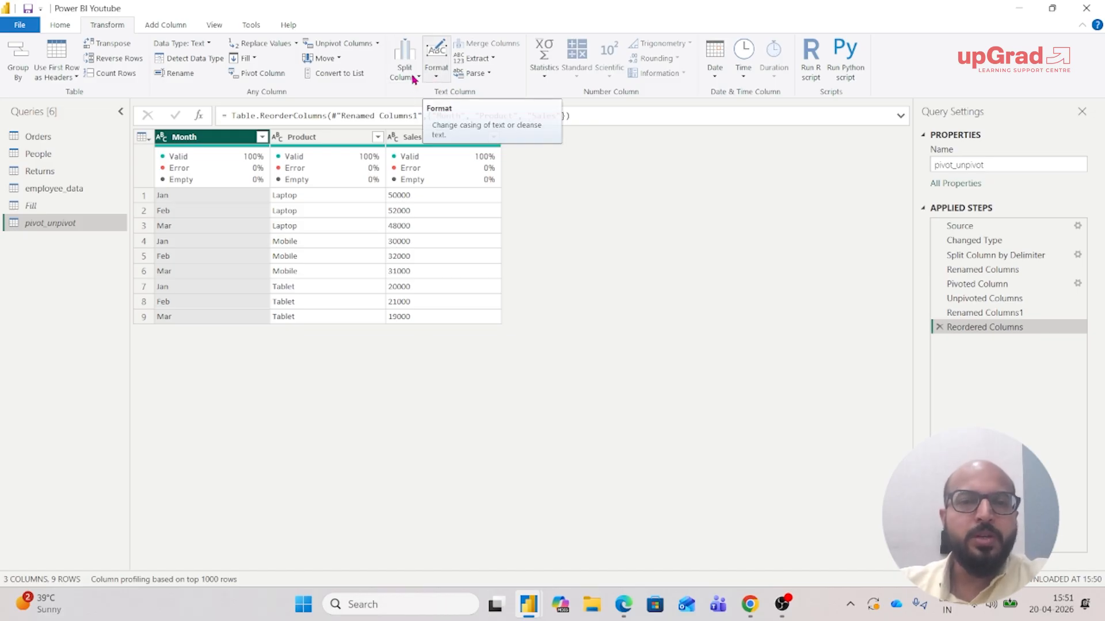
left_click(60, 26)
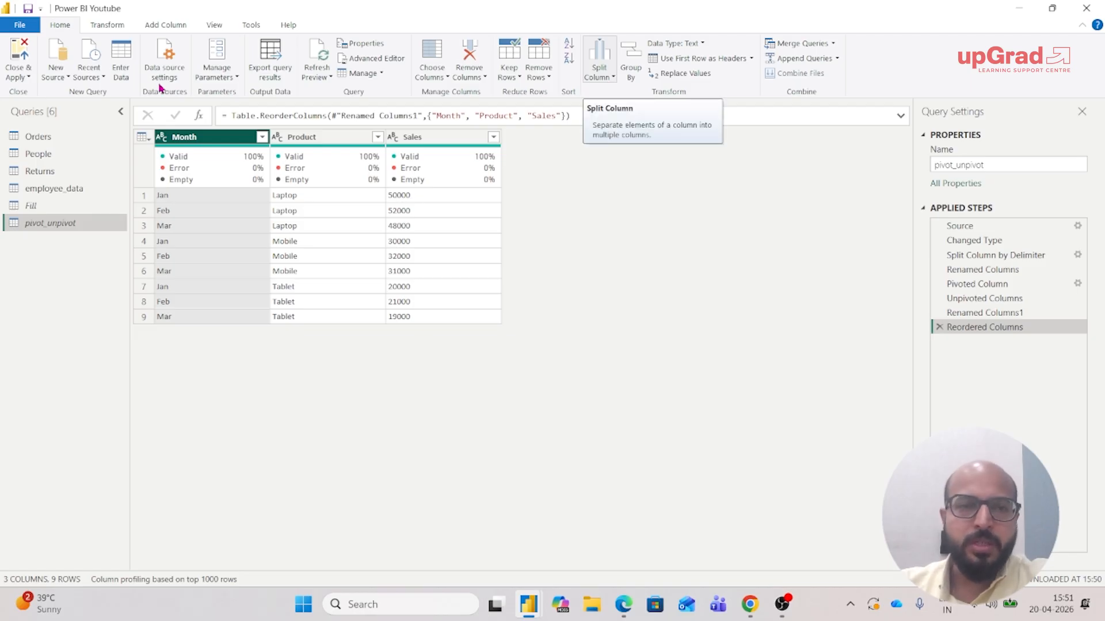
left_click(115, 25)
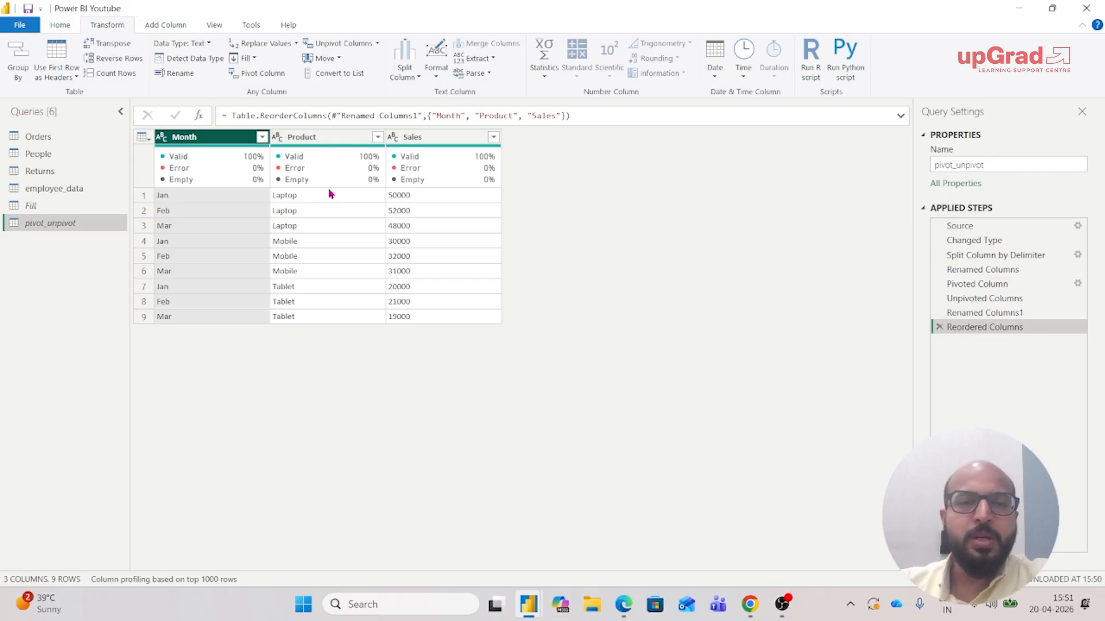
mouse_move(334, 165)
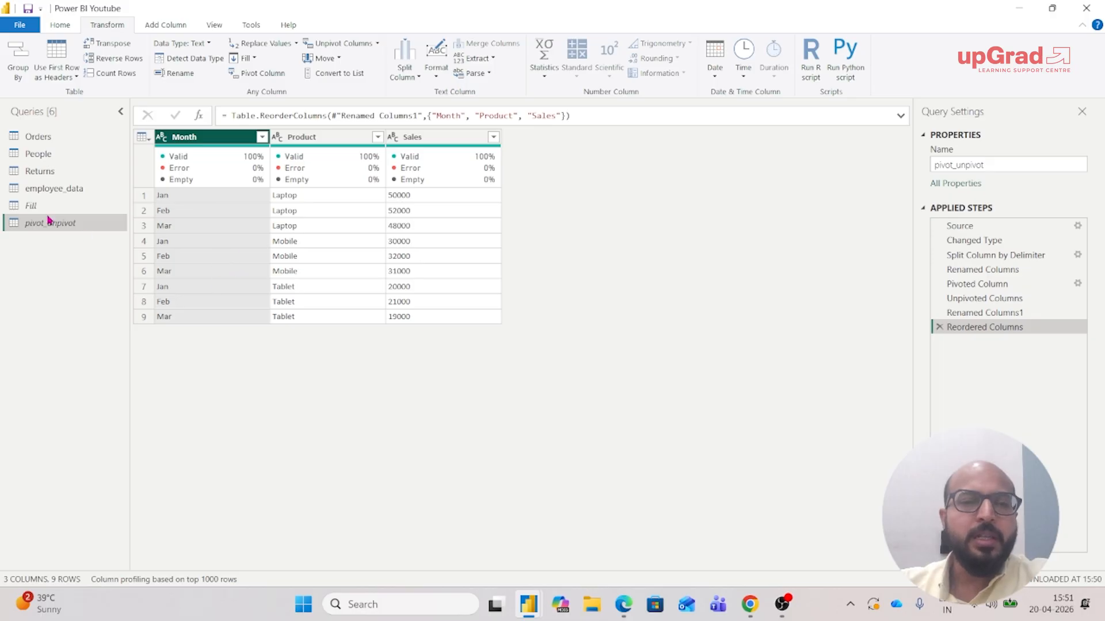
- Open the employee_data query, dismiss the preview age notice, and convert the city column's text to lowercase
left_click(66, 192)
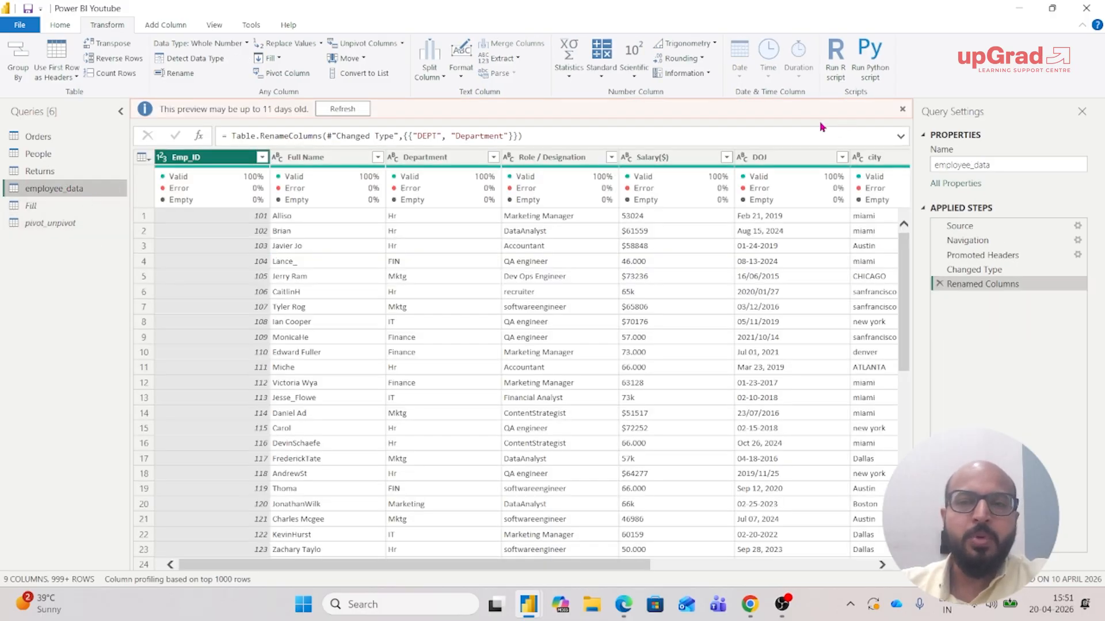
left_click(902, 109)
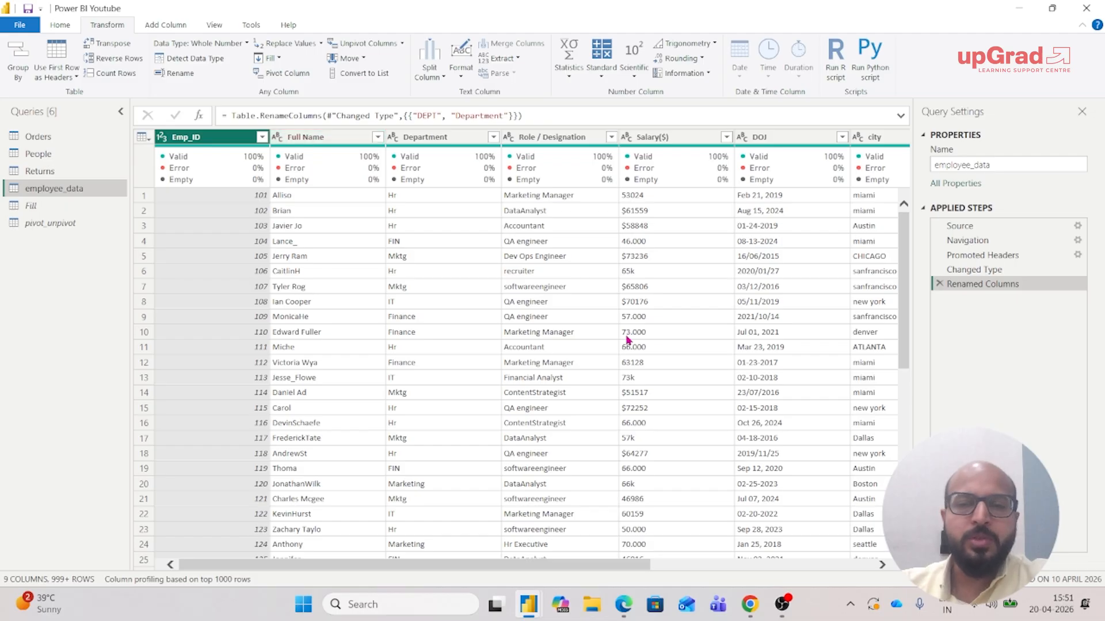
scroll(629, 340, "right", 5)
left_click(540, 142)
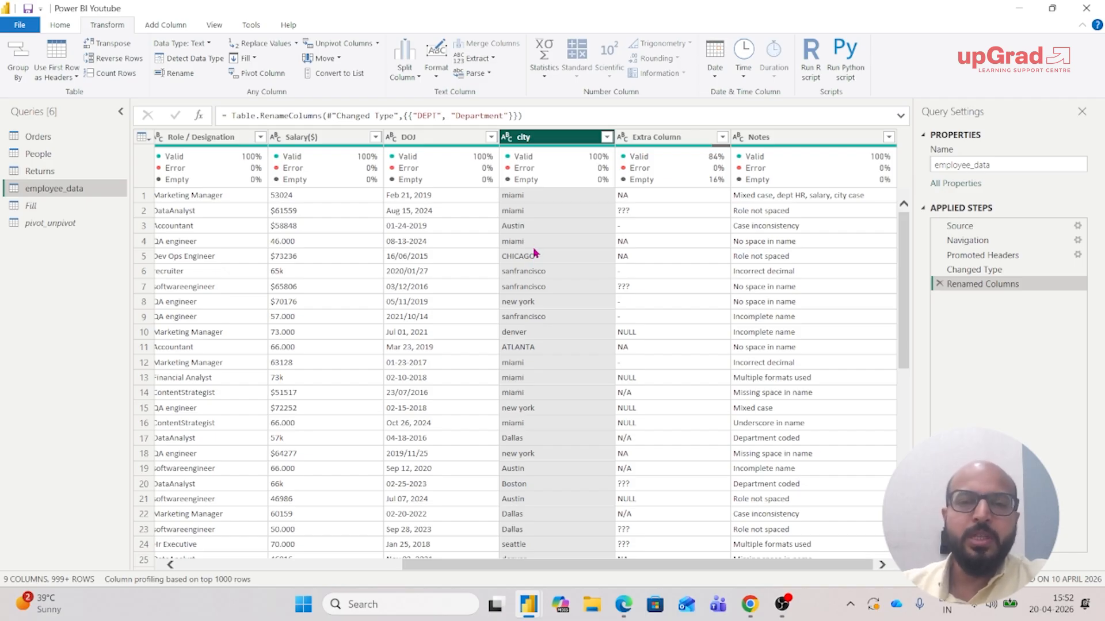
left_click(437, 80)
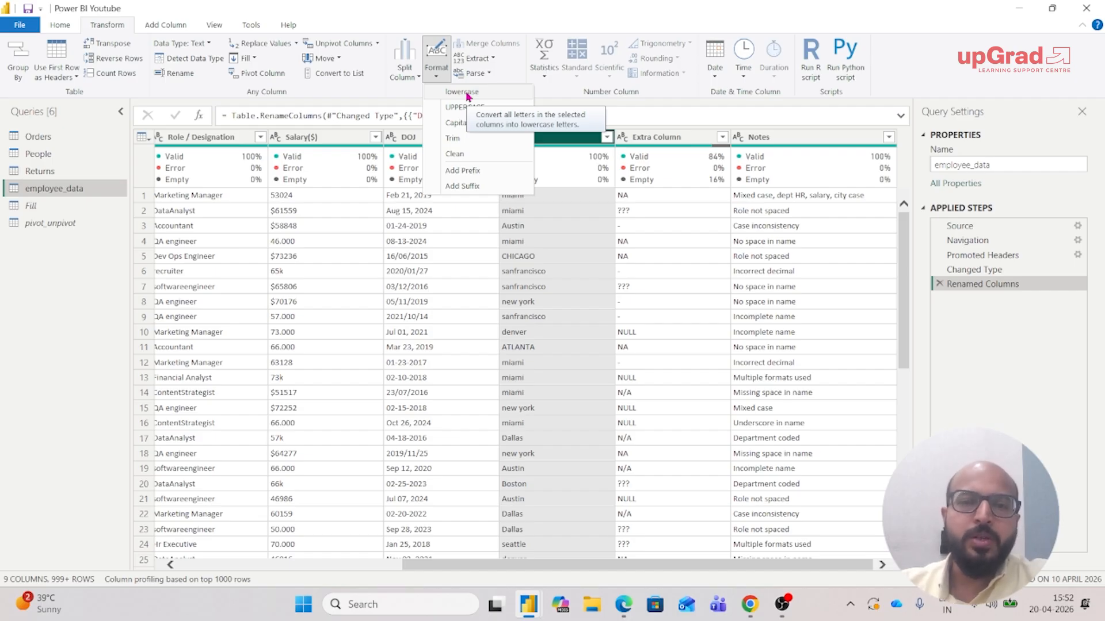
left_click(464, 92)
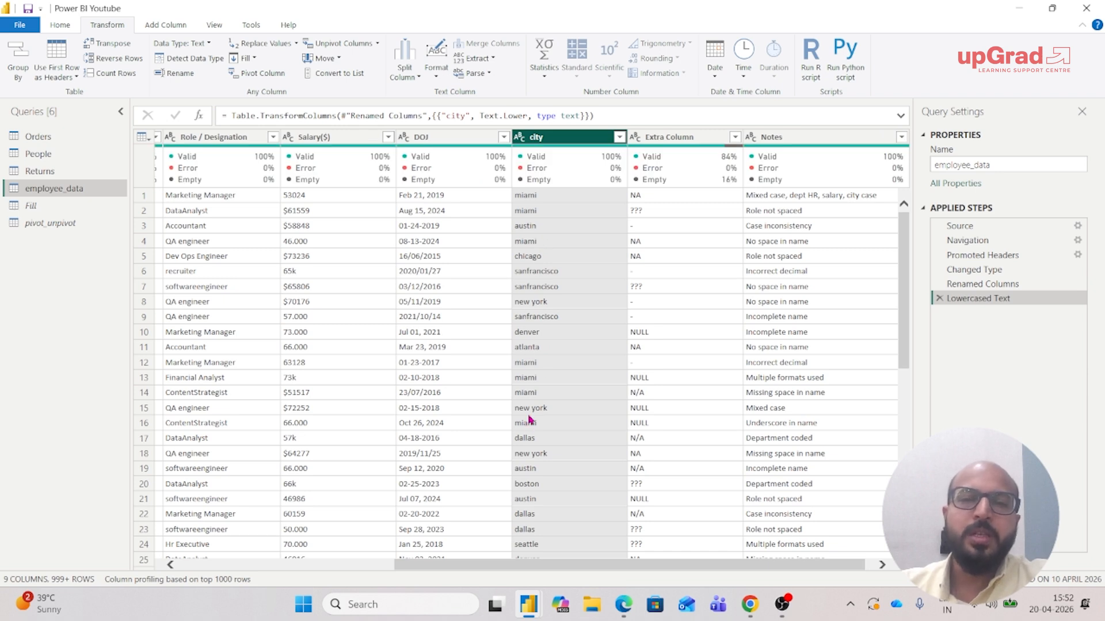
- Convert the city column's text to uppercase, followed by capitalizing each word
left_click(437, 68)
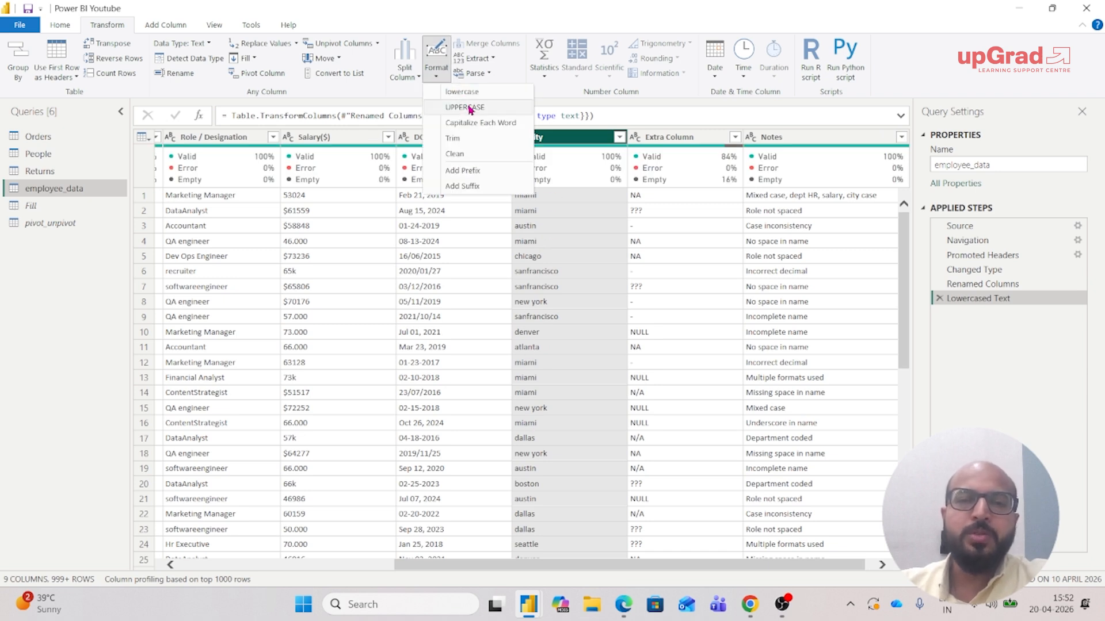
left_click(469, 109)
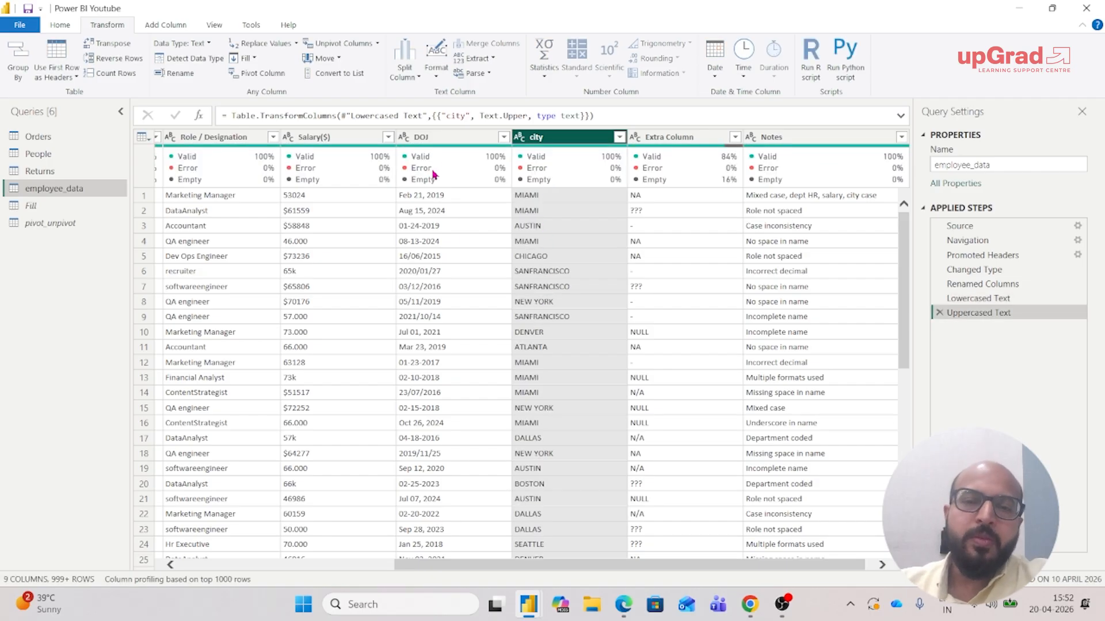
left_click(436, 75)
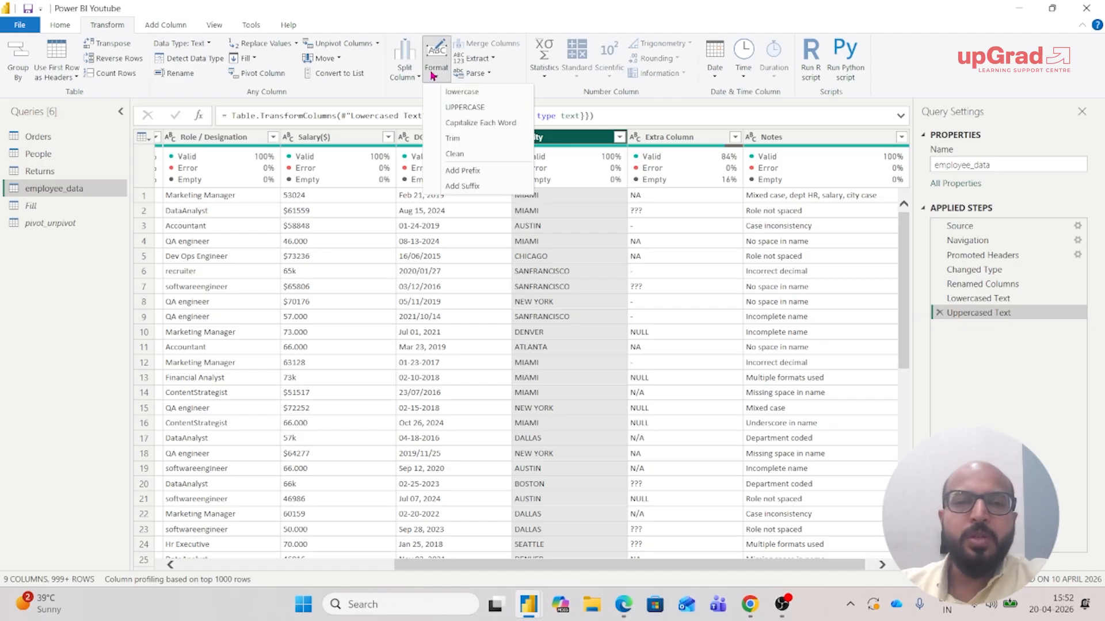
left_click(482, 123)
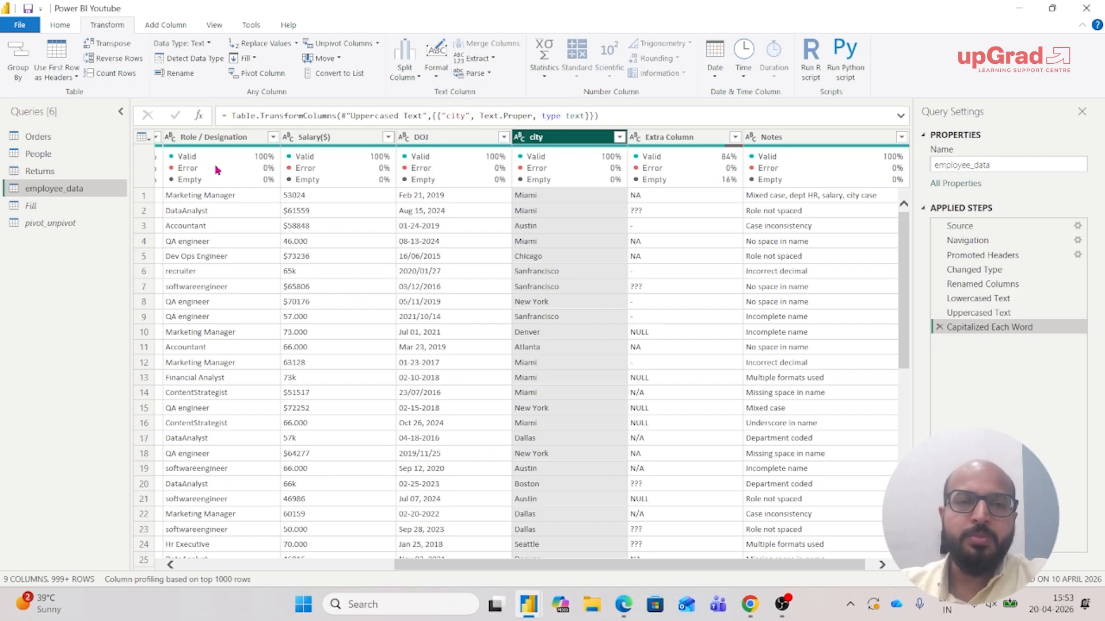
- Trim leading and trailing whitespace in the Role / Designation column, and delete that trim from the applied steps
scroll(241, 278, "left", 3)
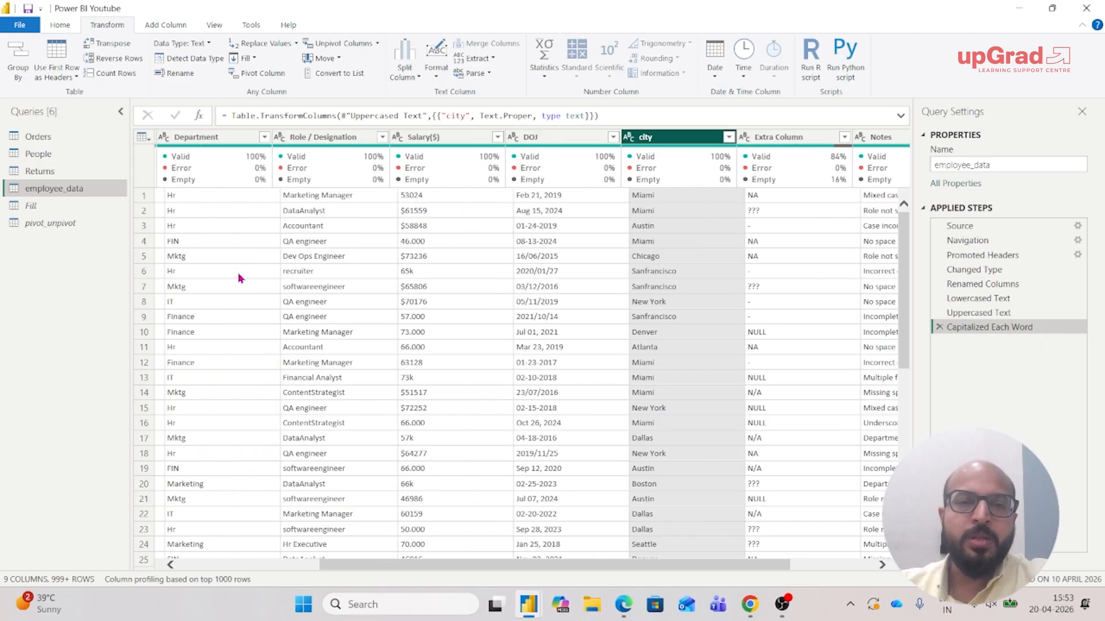
left_click(411, 141)
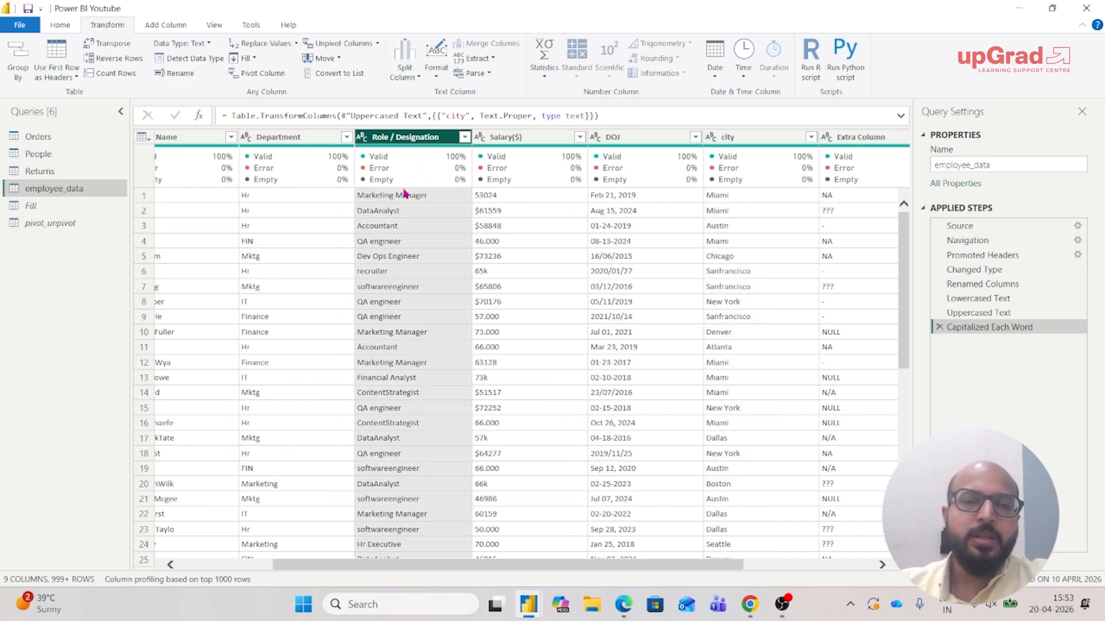
left_click(441, 75)
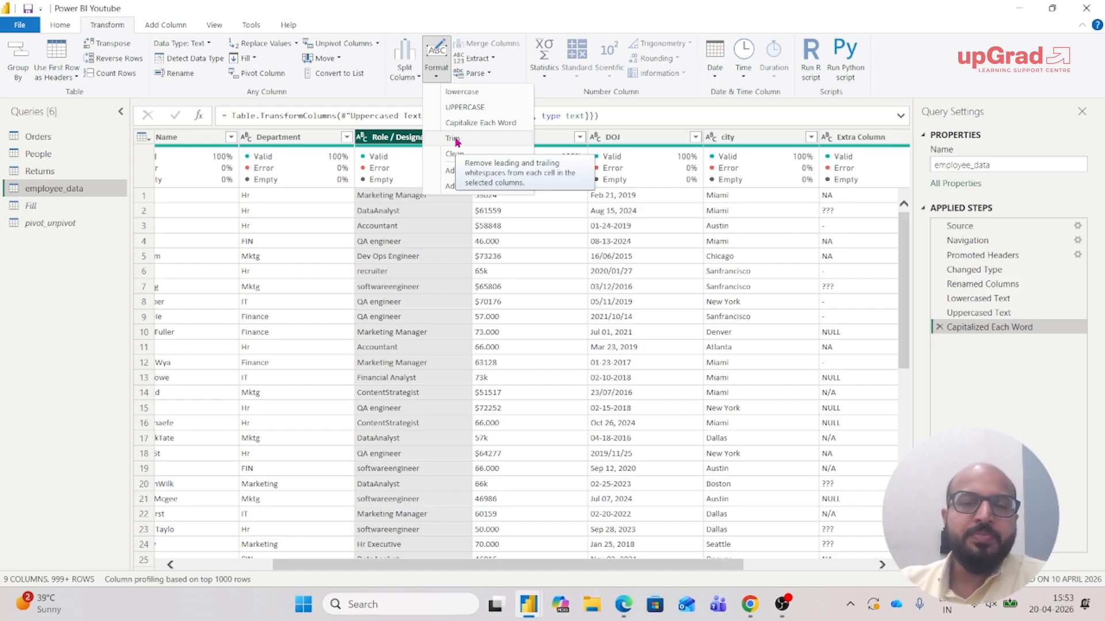
left_click(468, 142)
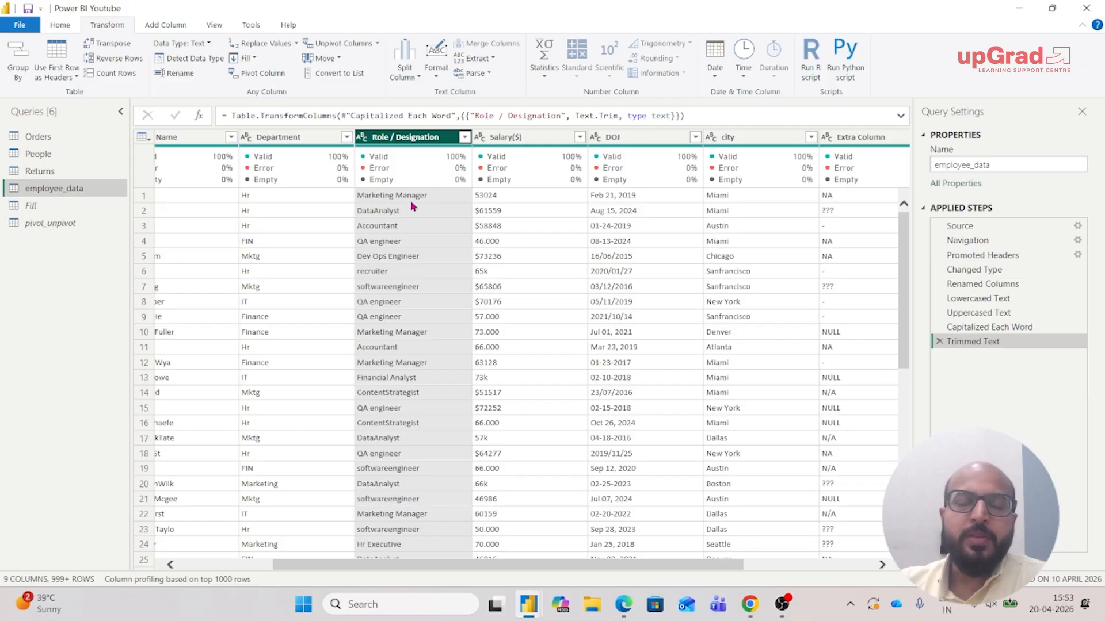
left_click(941, 343)
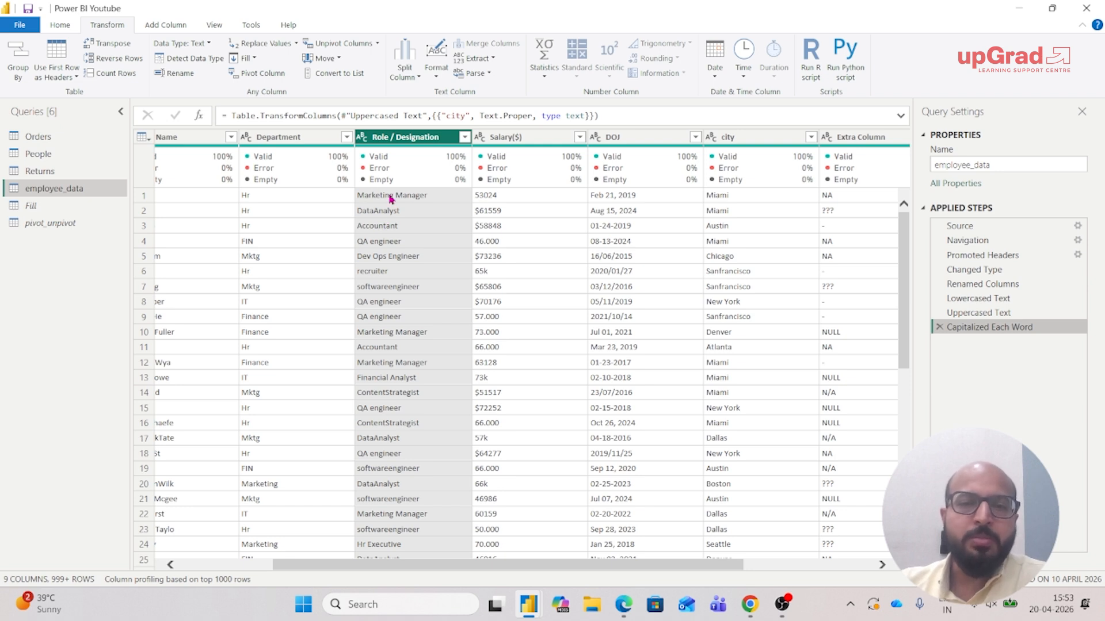
mouse_move(388, 167)
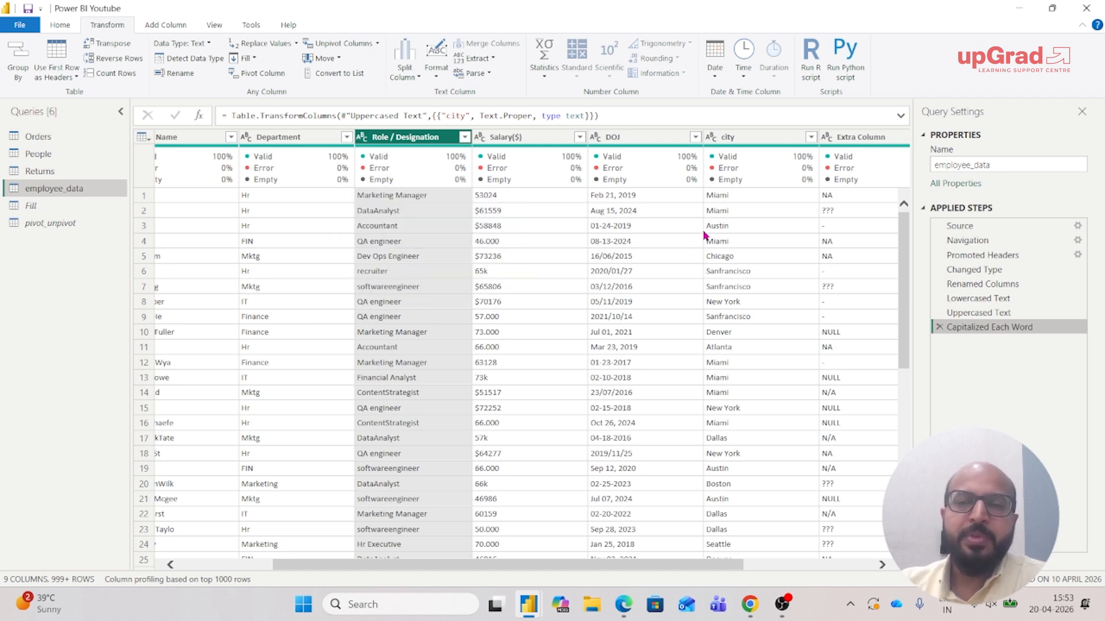
left_click(741, 144)
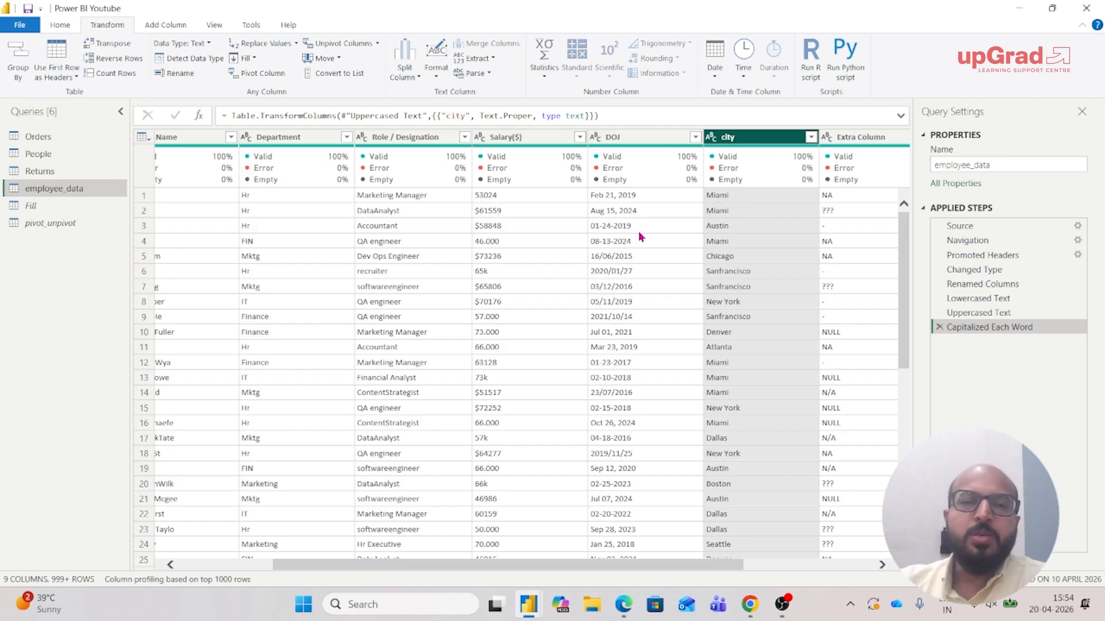
left_click(436, 72)
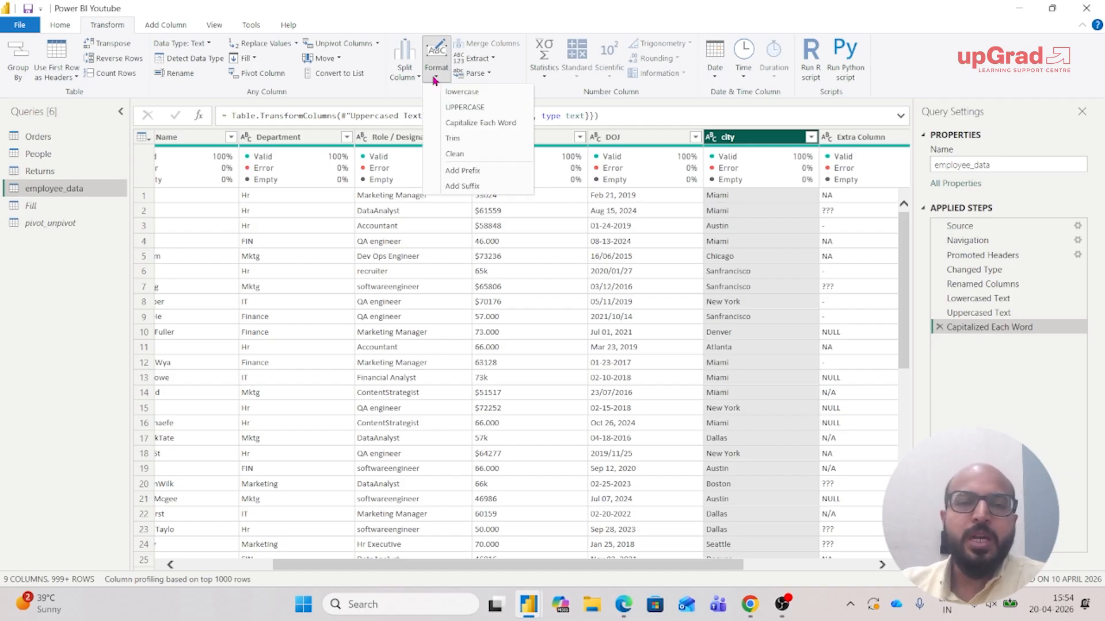
left_click(524, 570)
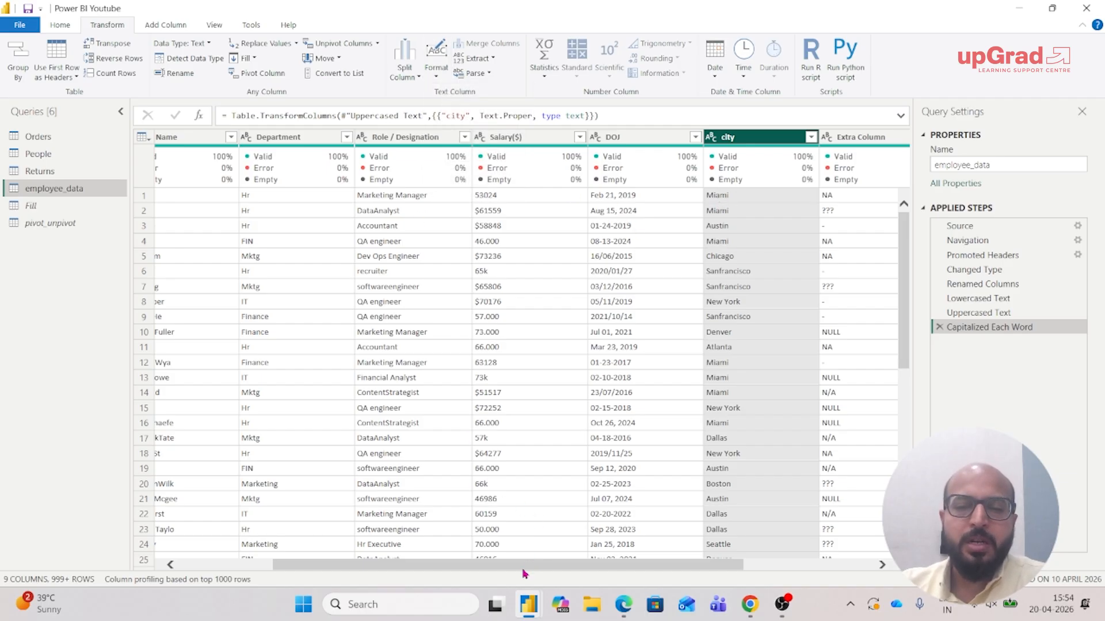
left_click_drag(525, 571, 421, 572)
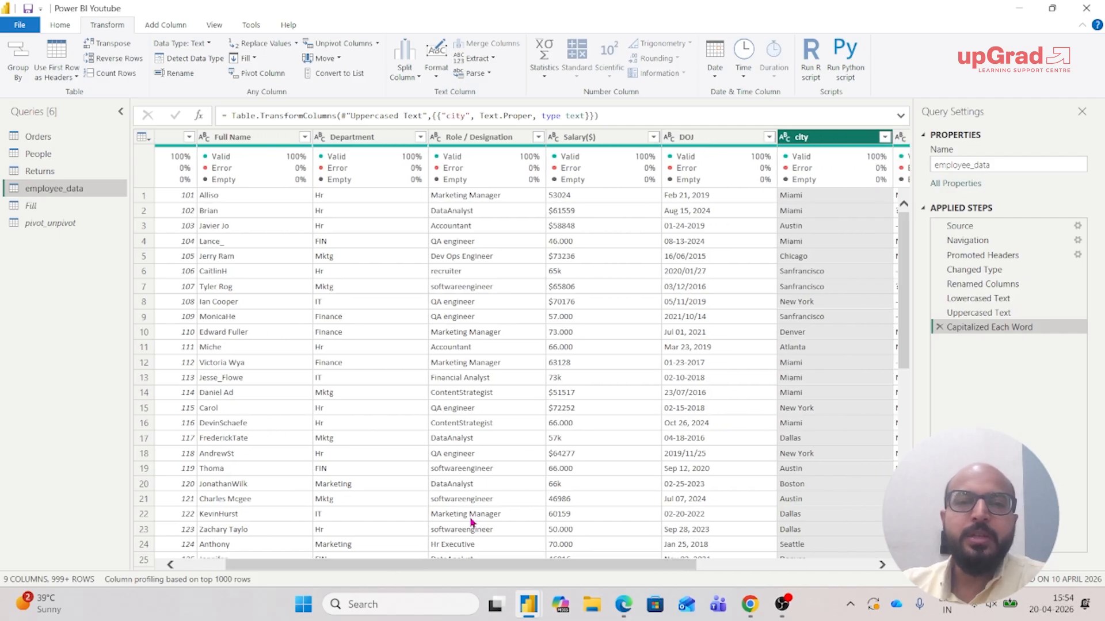
left_click(436, 72)
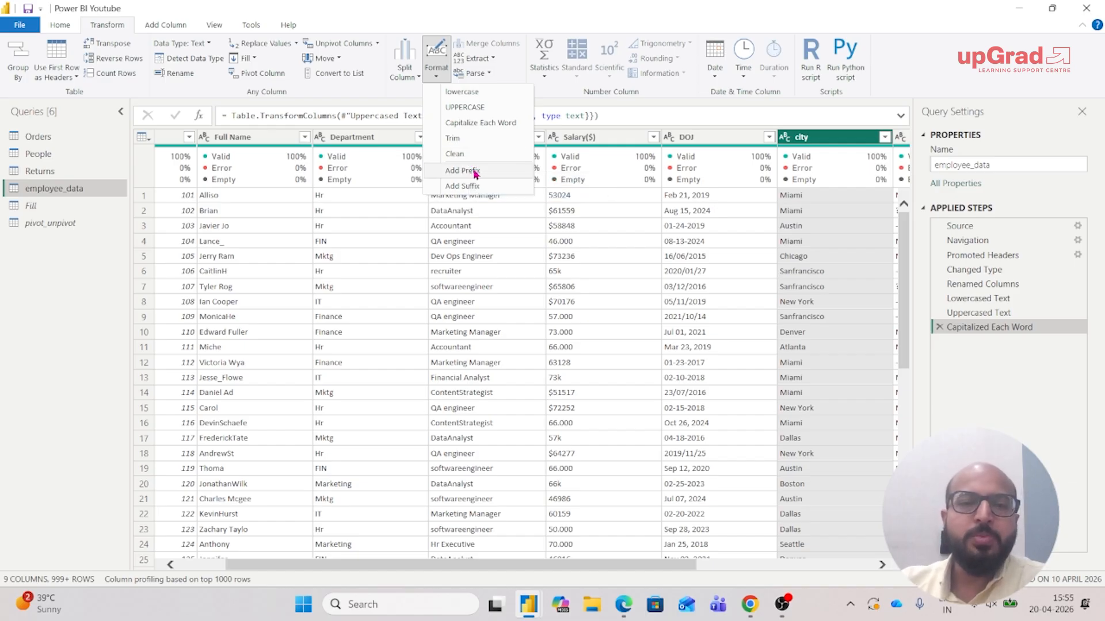
left_click(352, 138)
left_click(460, 138)
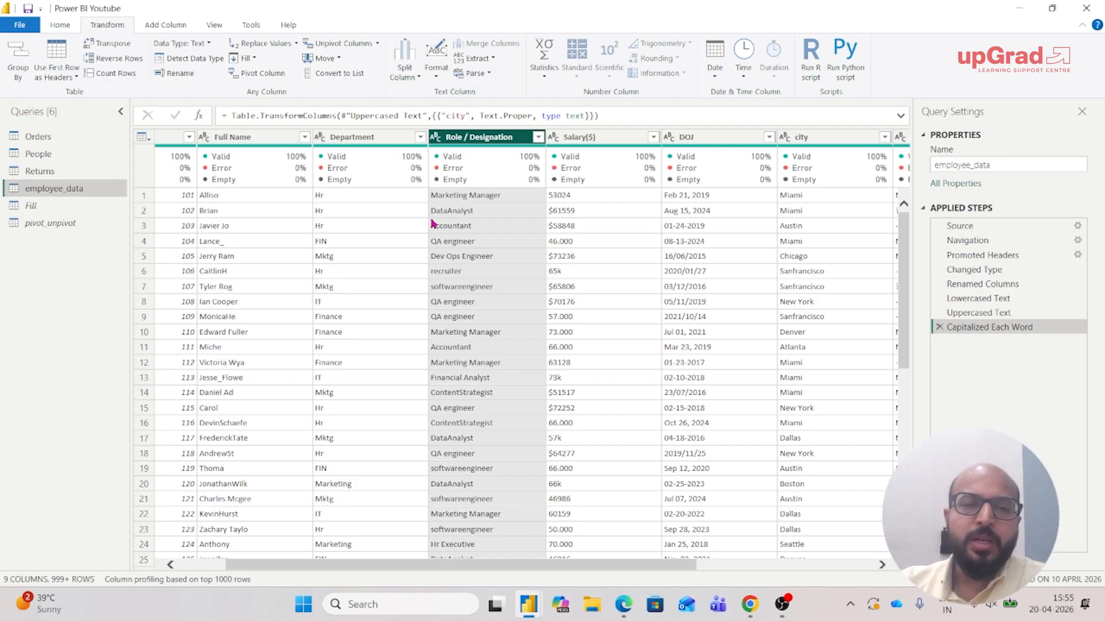
- Add the prefix "Dr." to every value in the Full Name column, and delete that prefix from the applied steps
left_click(228, 138)
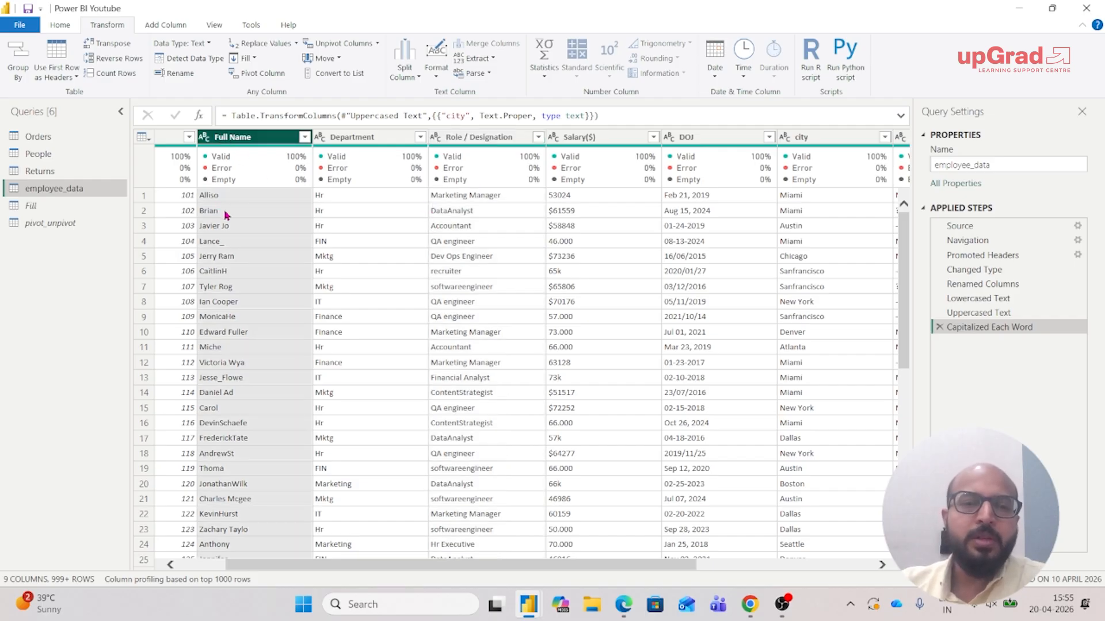
left_click_drag(388, 572, 358, 571)
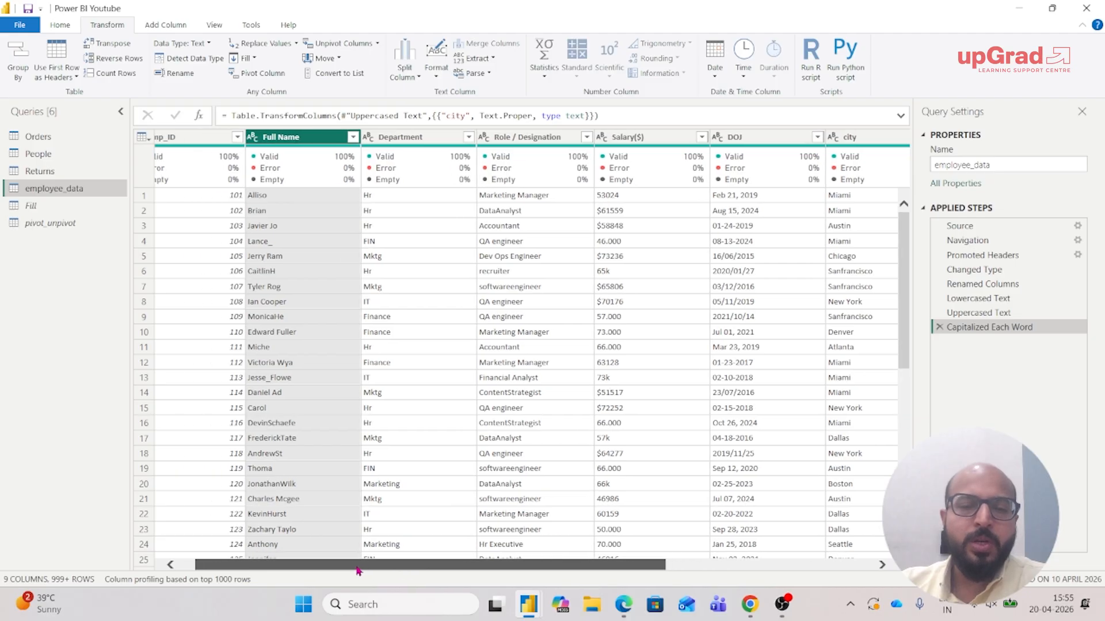
left_click(436, 76)
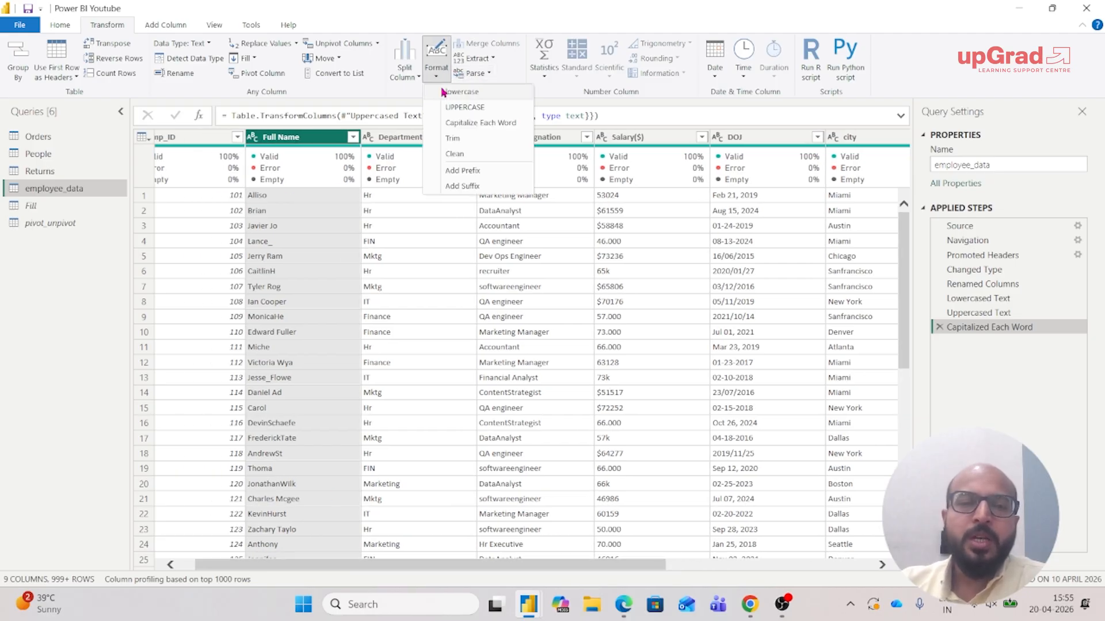
left_click(476, 171)
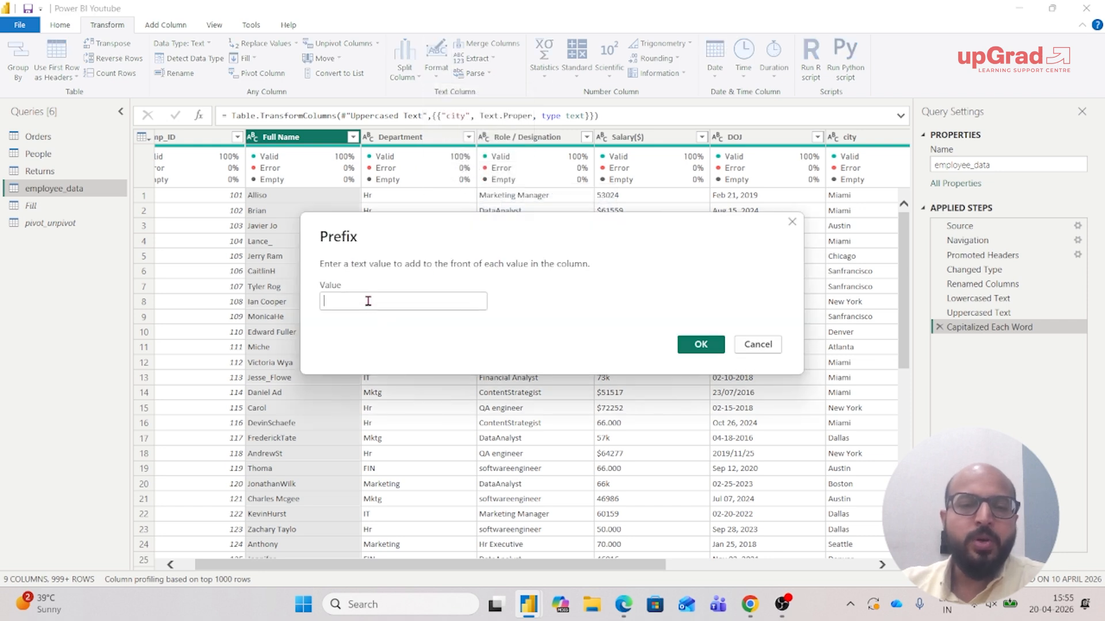
type("D")
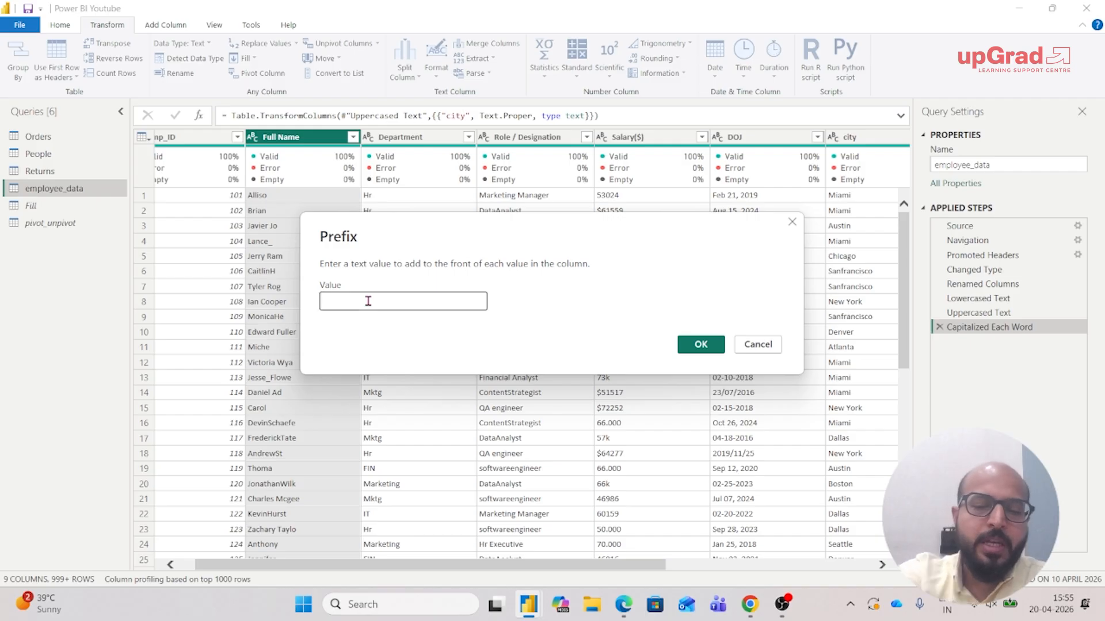
type("r.")
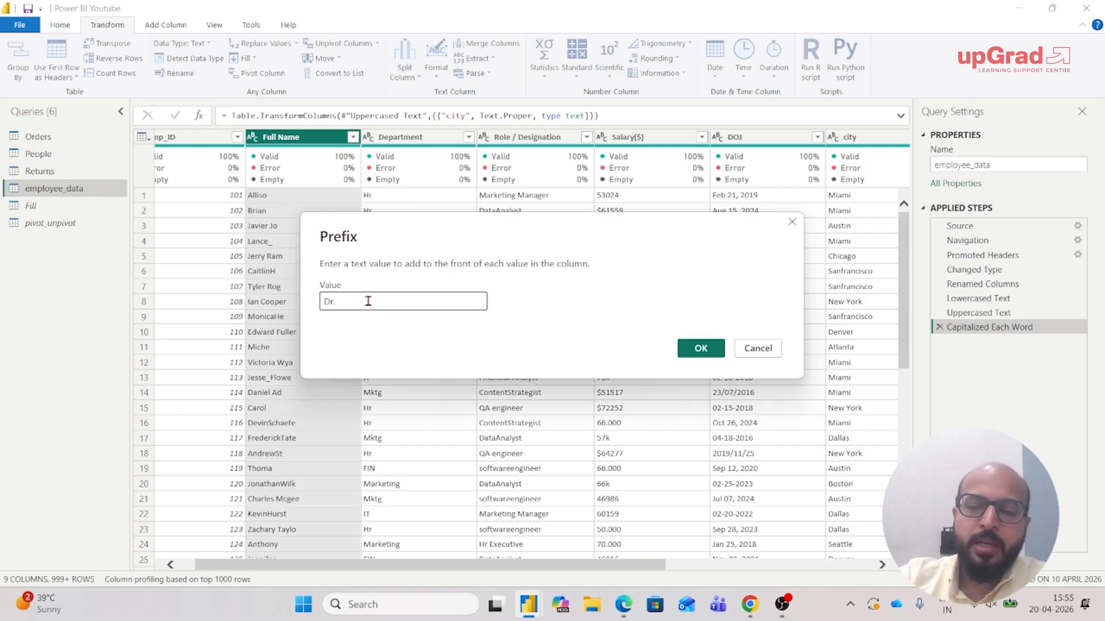
key("Return")
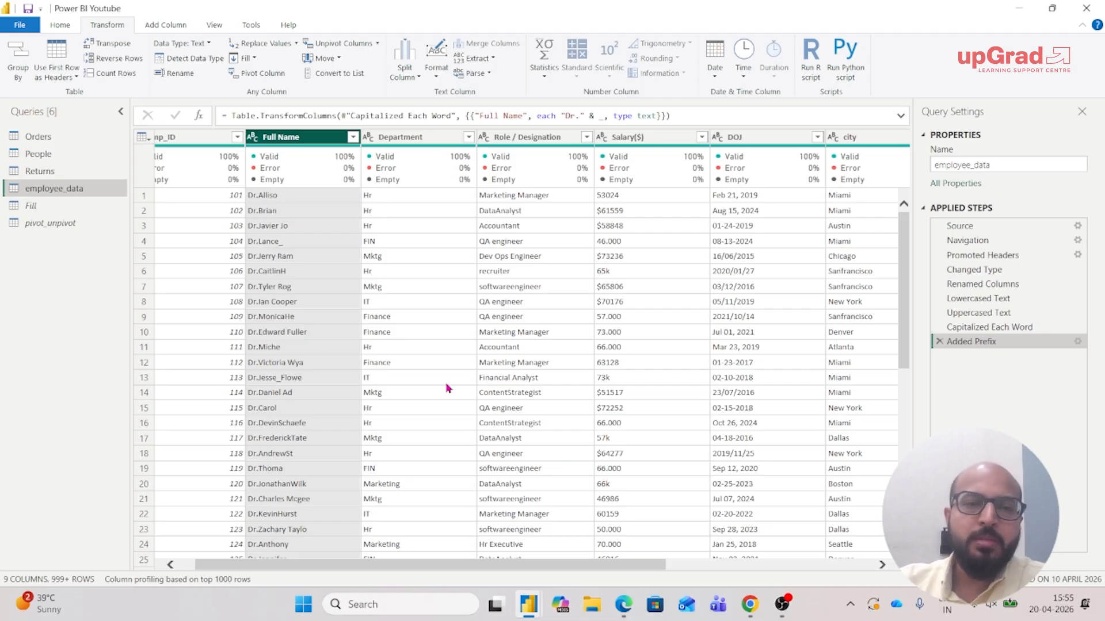
left_click(940, 342)
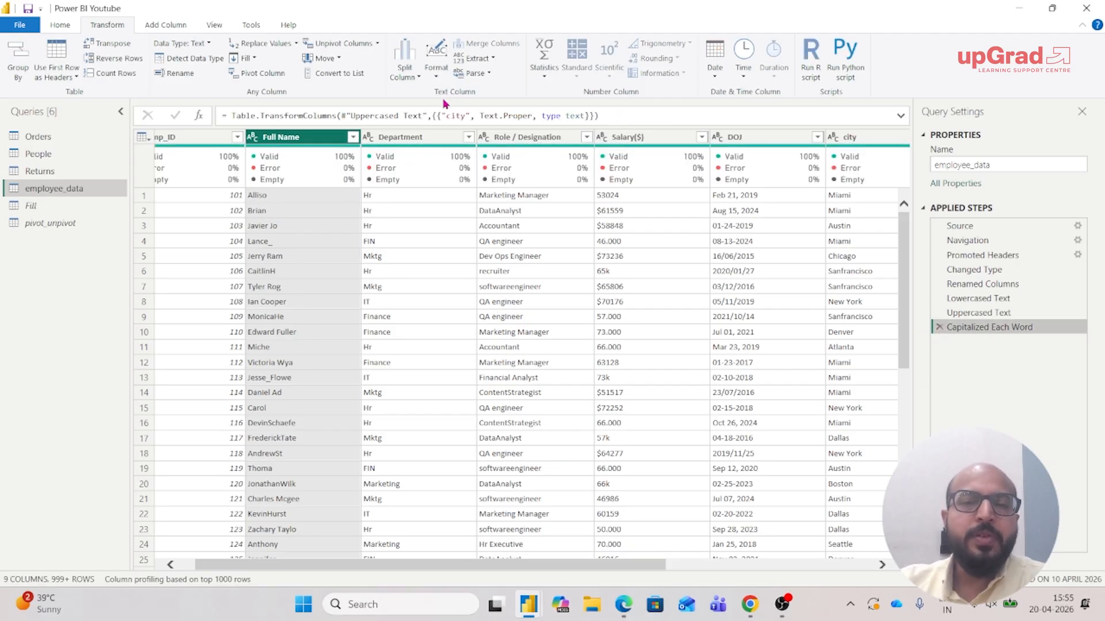
- Add the suffix "Trainee" to every value in the Full Name column, and delete that suffix from the applied steps
left_click(436, 79)
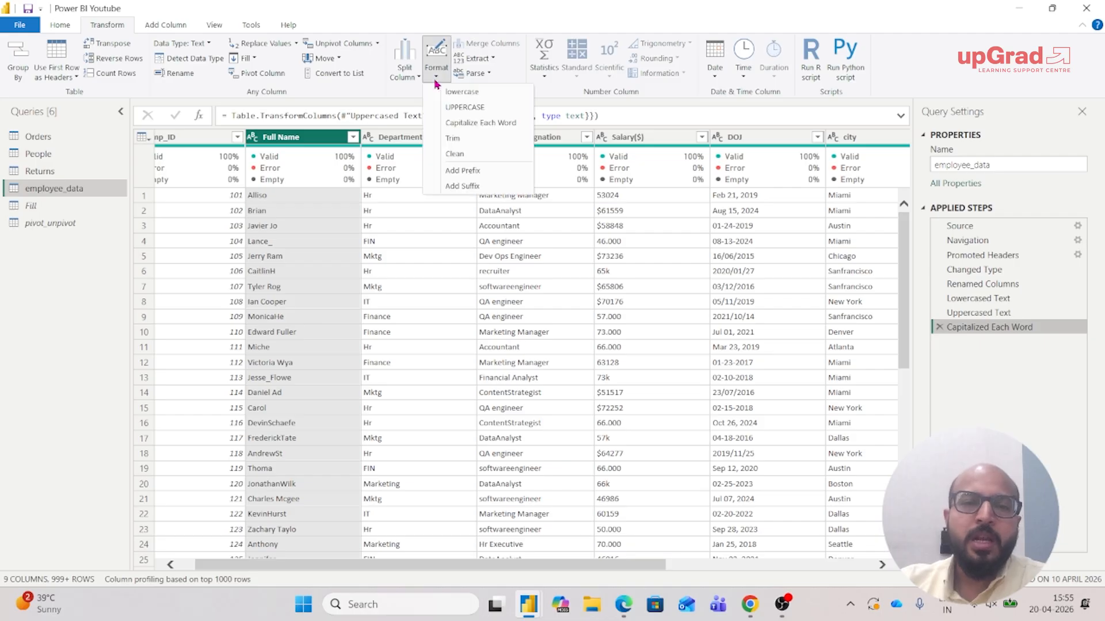
left_click(484, 186)
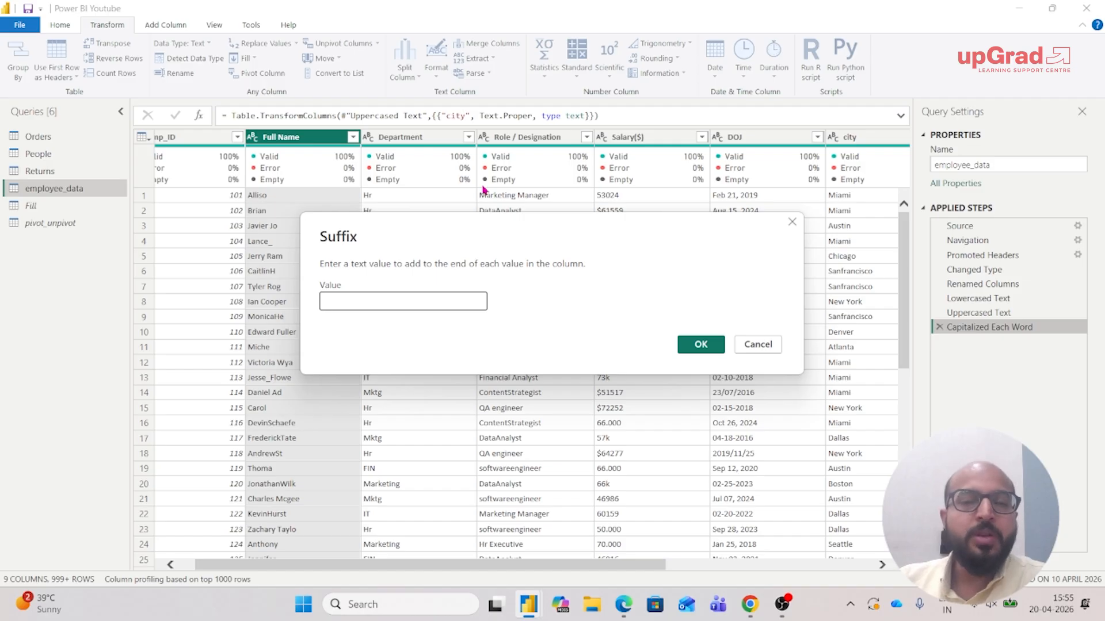
type("J")
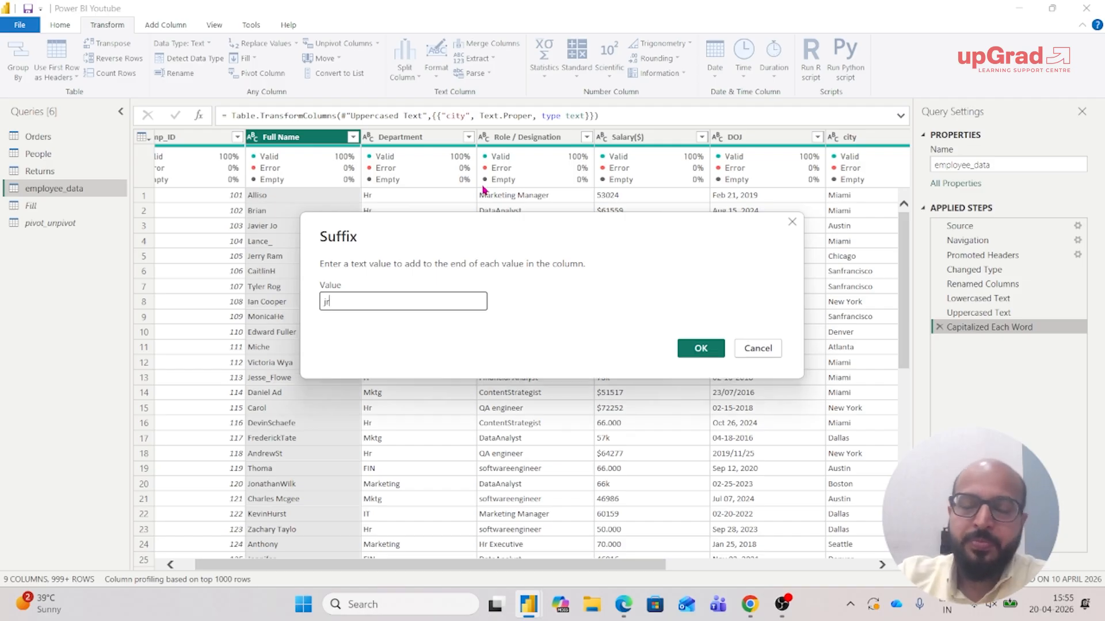
type("Jr")
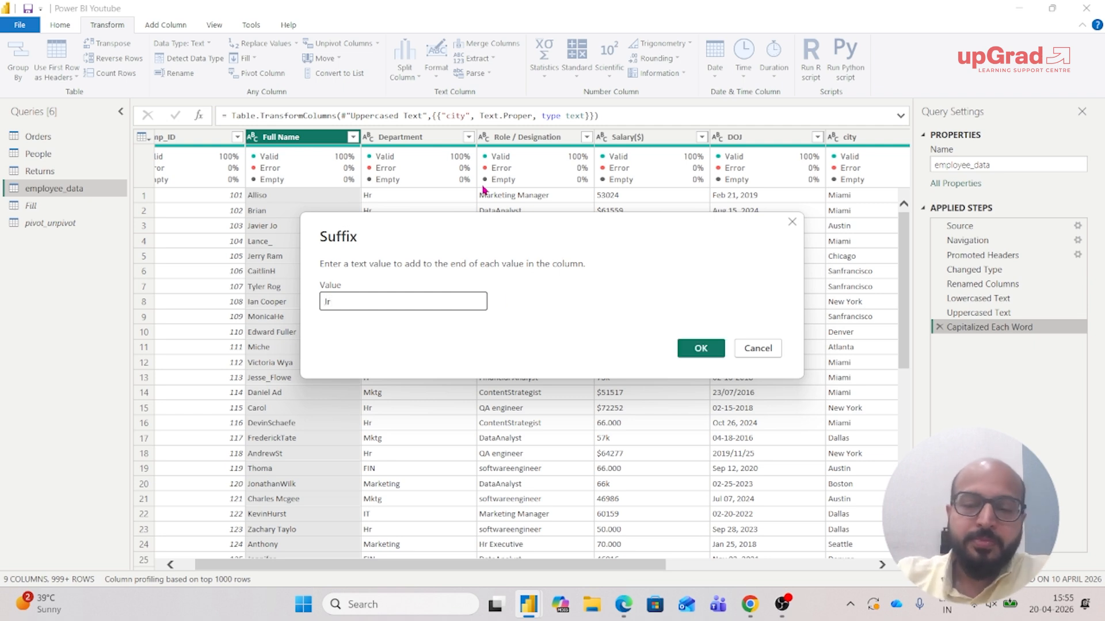
type("TRaine")
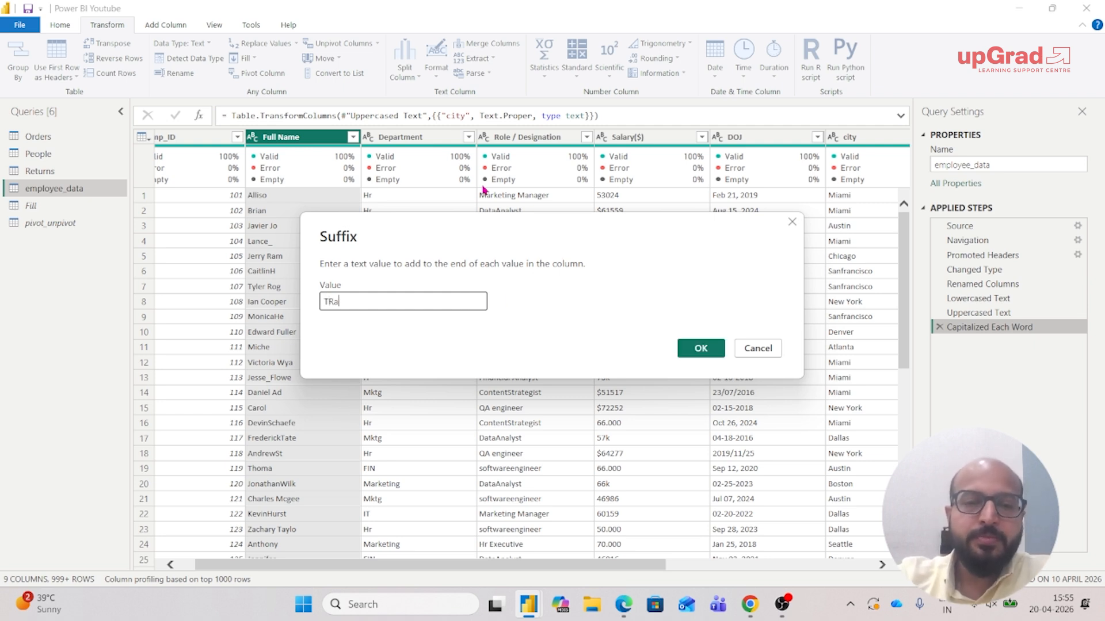
key("BackSpace")
key("BackSpace")
key("BackSpace")
key("BackSpace")
type("aine")
key("Return")
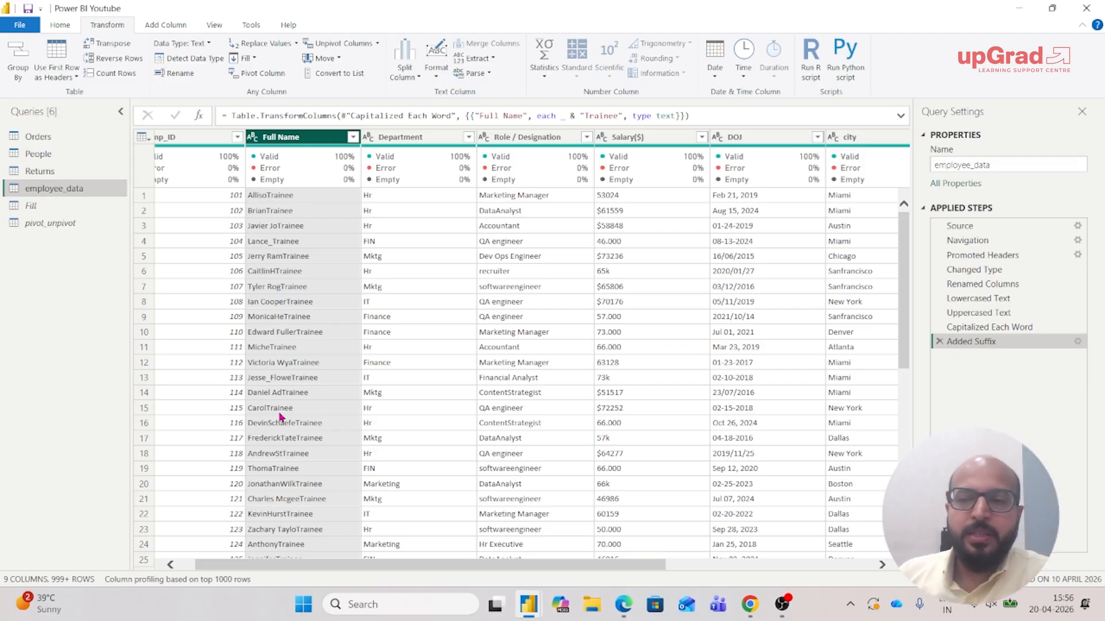
left_click(940, 342)
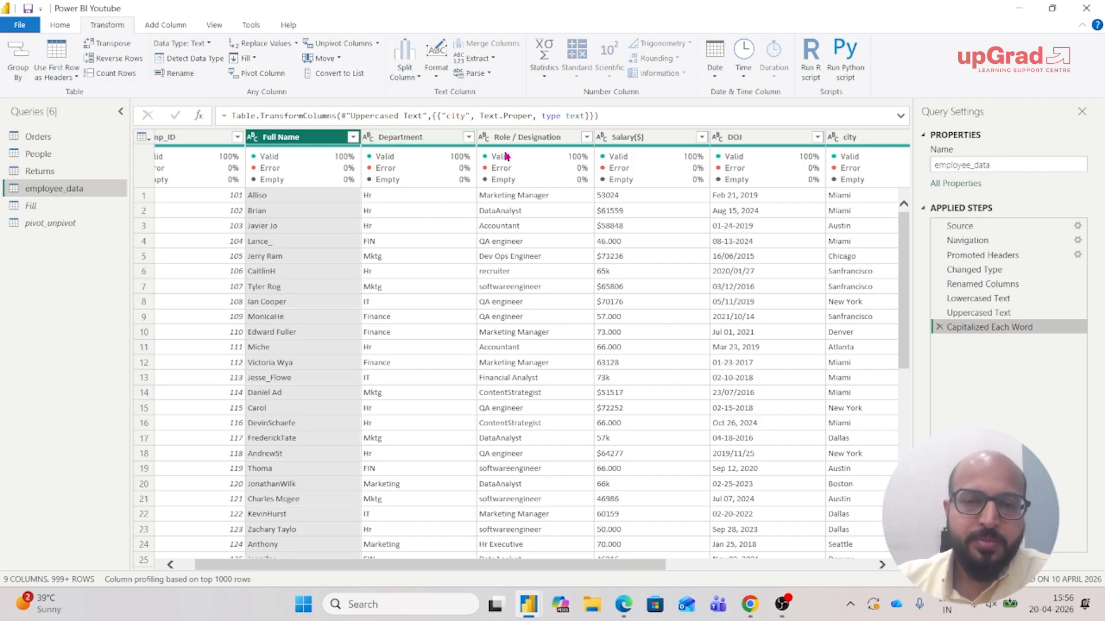
- Replace the Role / Designation values with their extracted text length, and delete that calculation from the applied steps
left_click(517, 137)
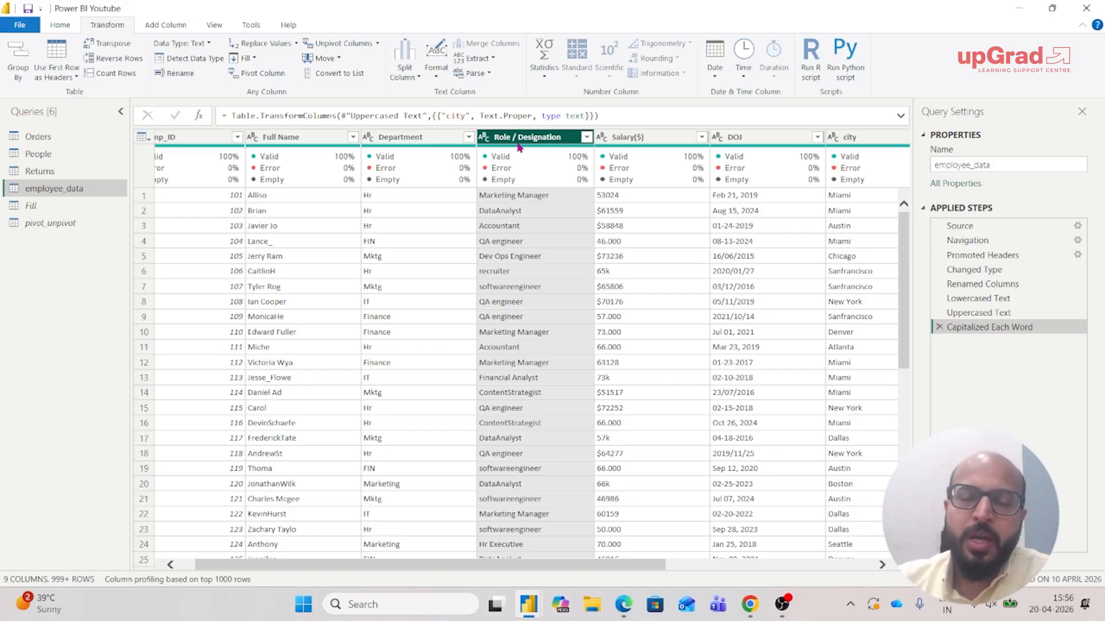
left_click(488, 64)
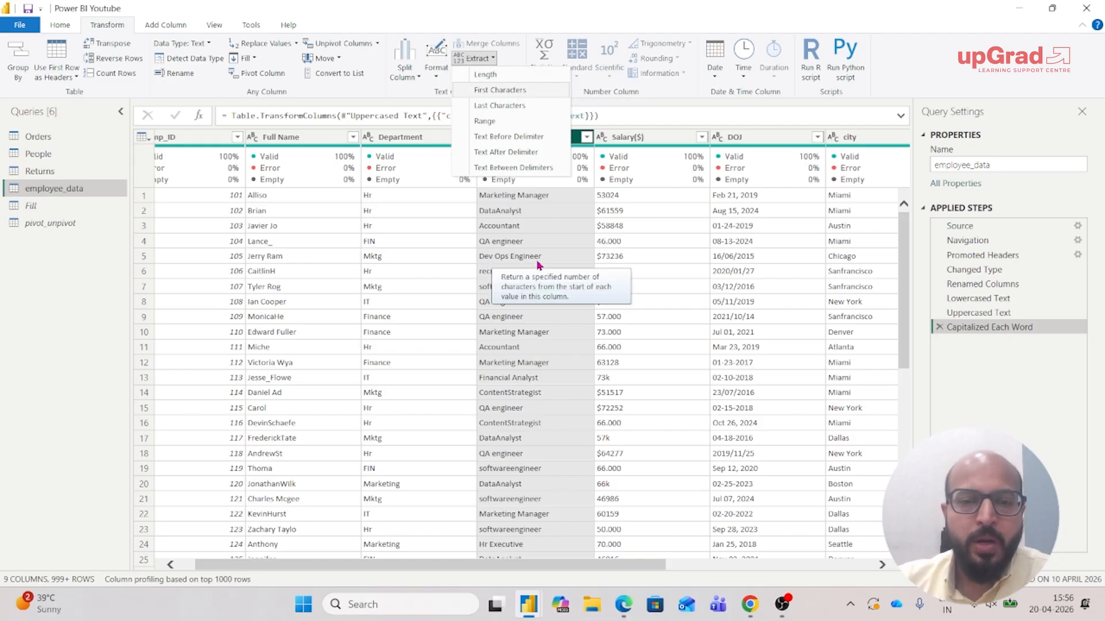
left_click(490, 76)
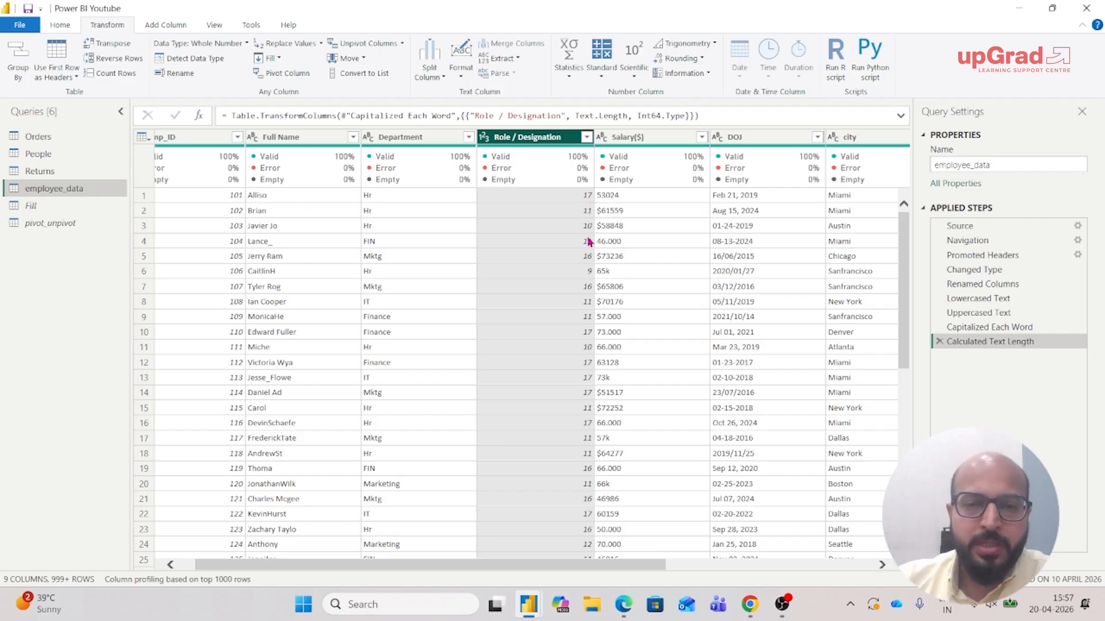
left_click(940, 341)
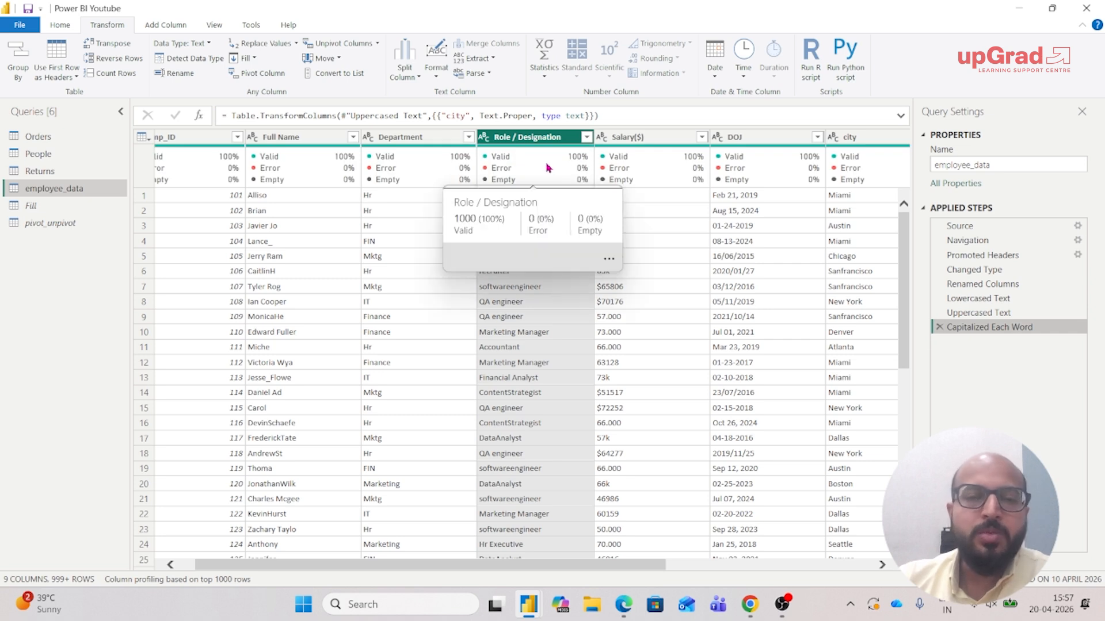
left_click(485, 61)
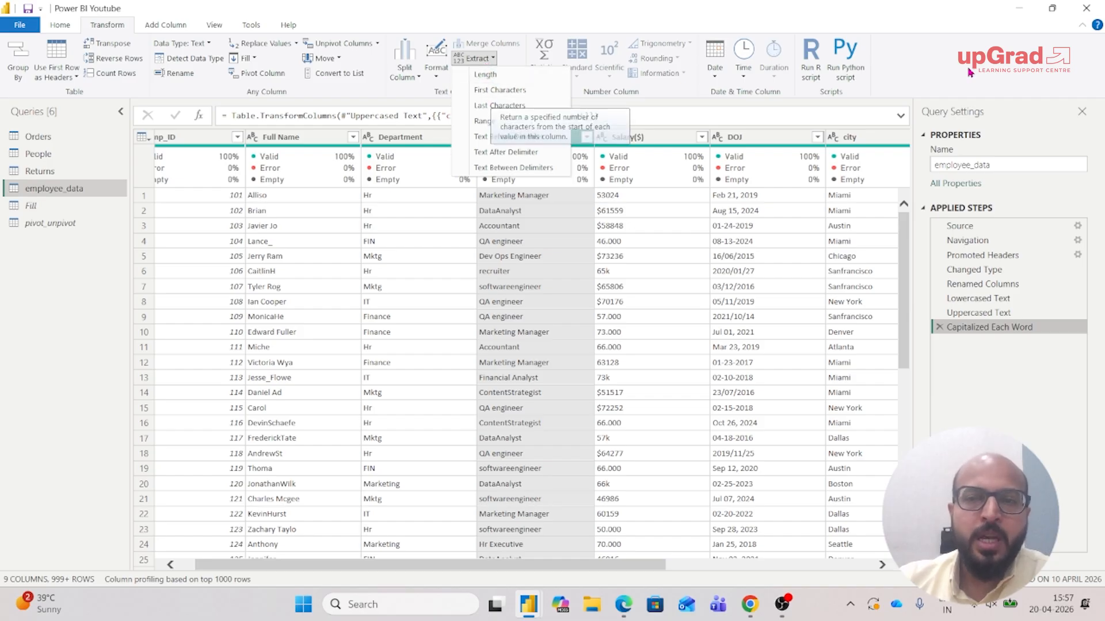
left_click(951, 79)
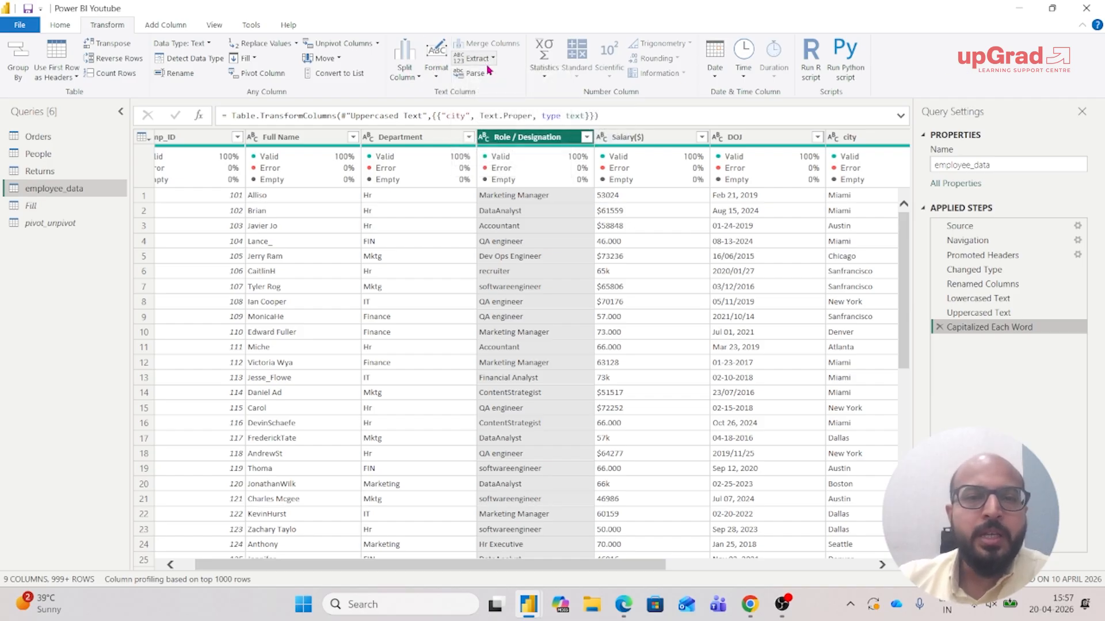
left_click(173, 28)
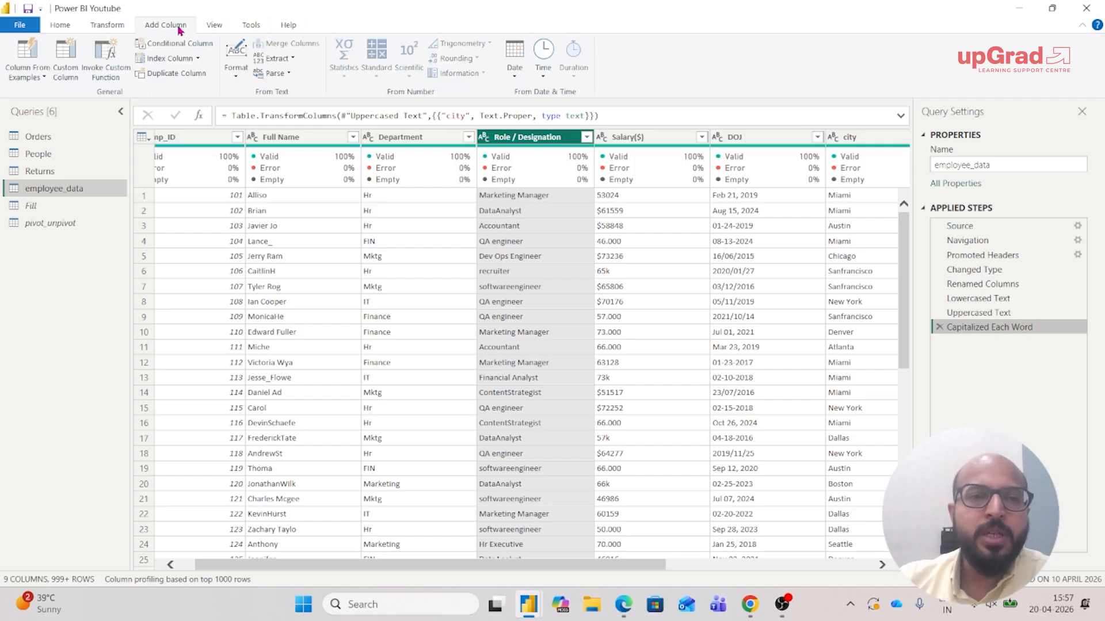
left_click(240, 80)
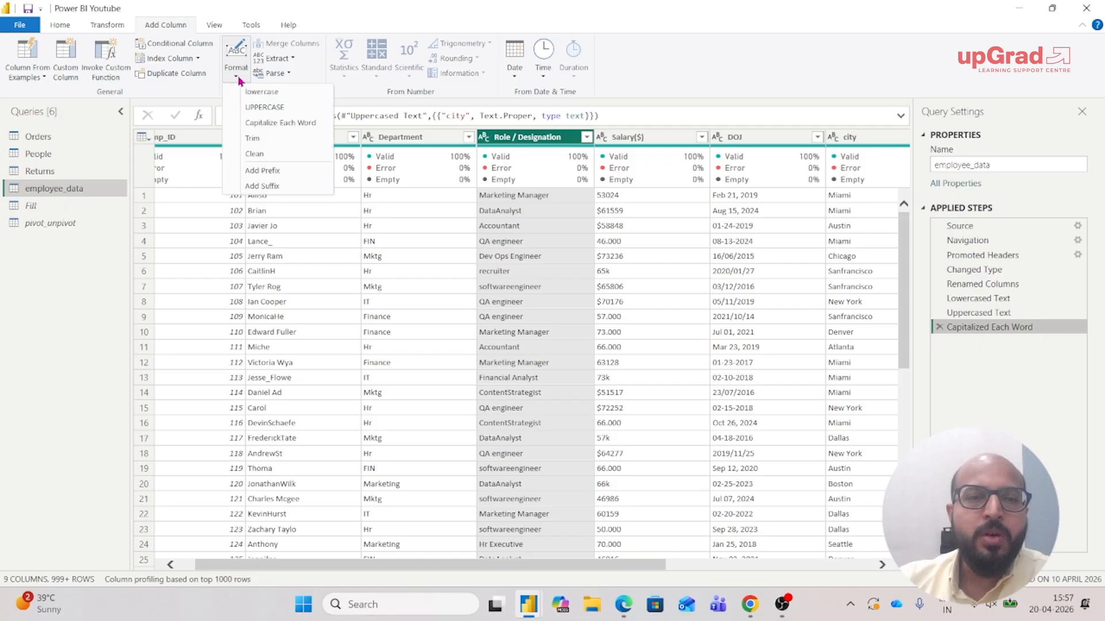
left_click(288, 61)
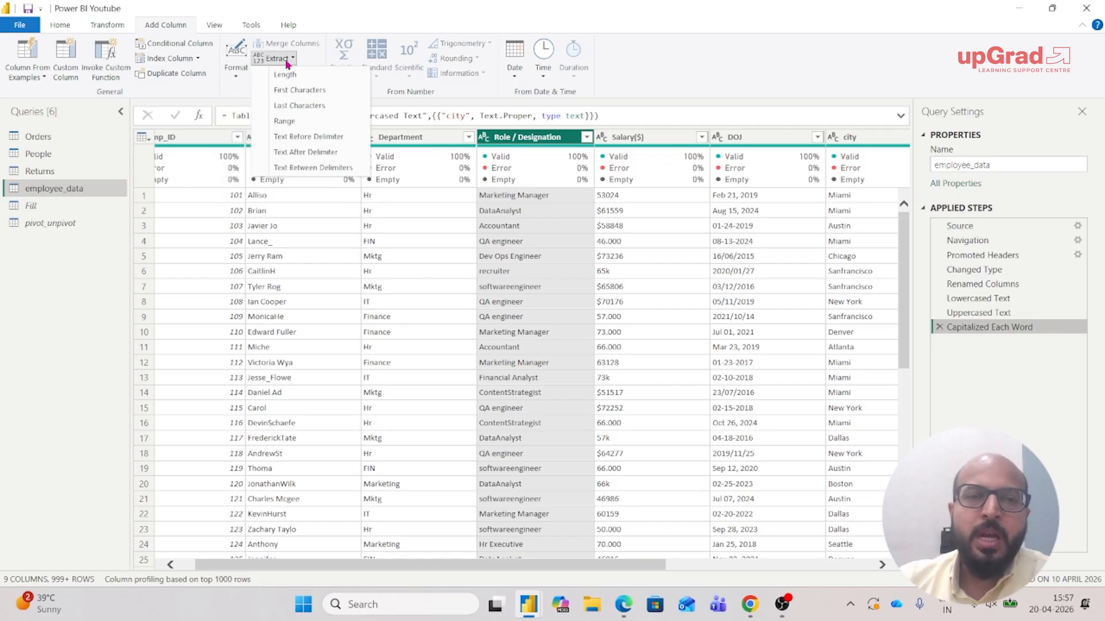
left_click(650, 86)
left_click(115, 26)
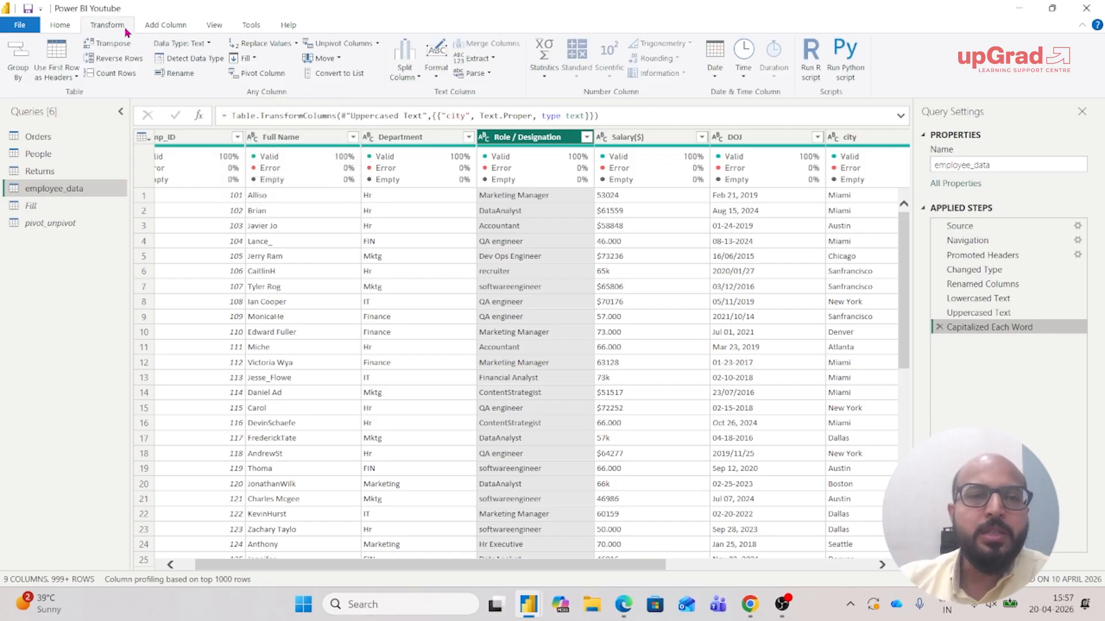
- Add a new column containing the text length of each Role / Designation value
left_click(178, 26)
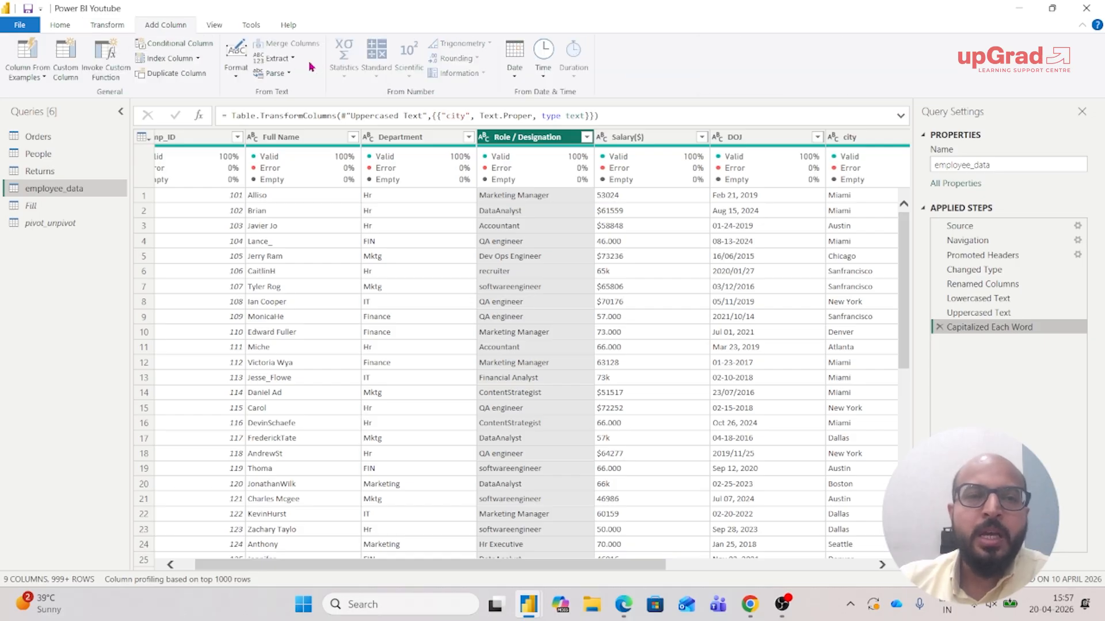
left_click(288, 60)
left_click(296, 76)
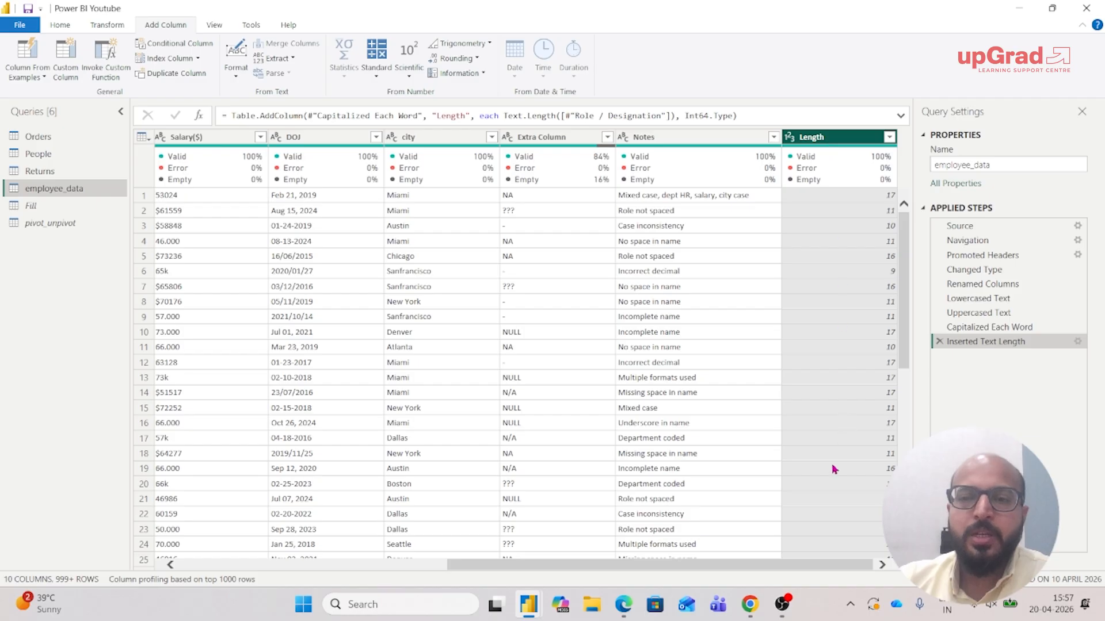
- Replace the Role / Designation values with their first 4 characters, and delete that extraction from the applied steps
left_click_drag(720, 571, 556, 572)
left_click(365, 143)
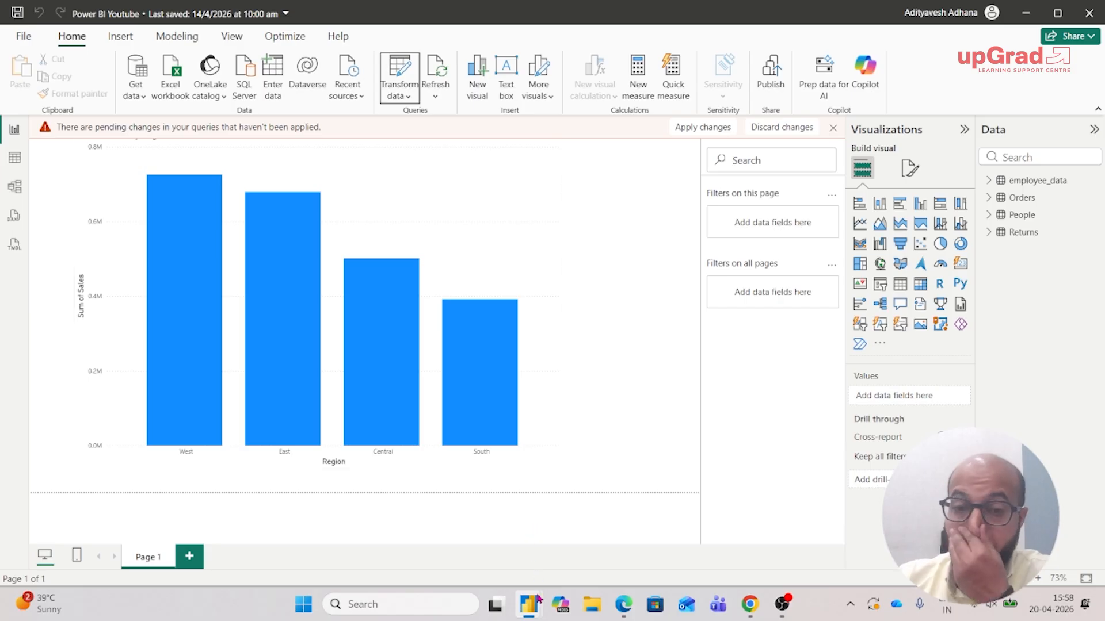
mouse_move(529, 604)
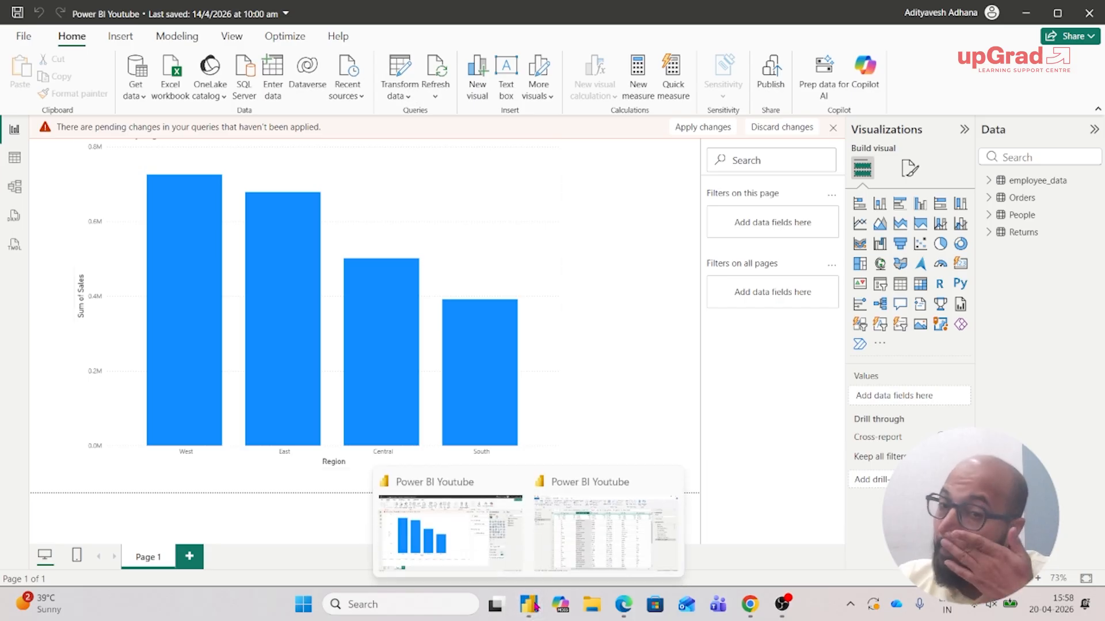
left_click(604, 562)
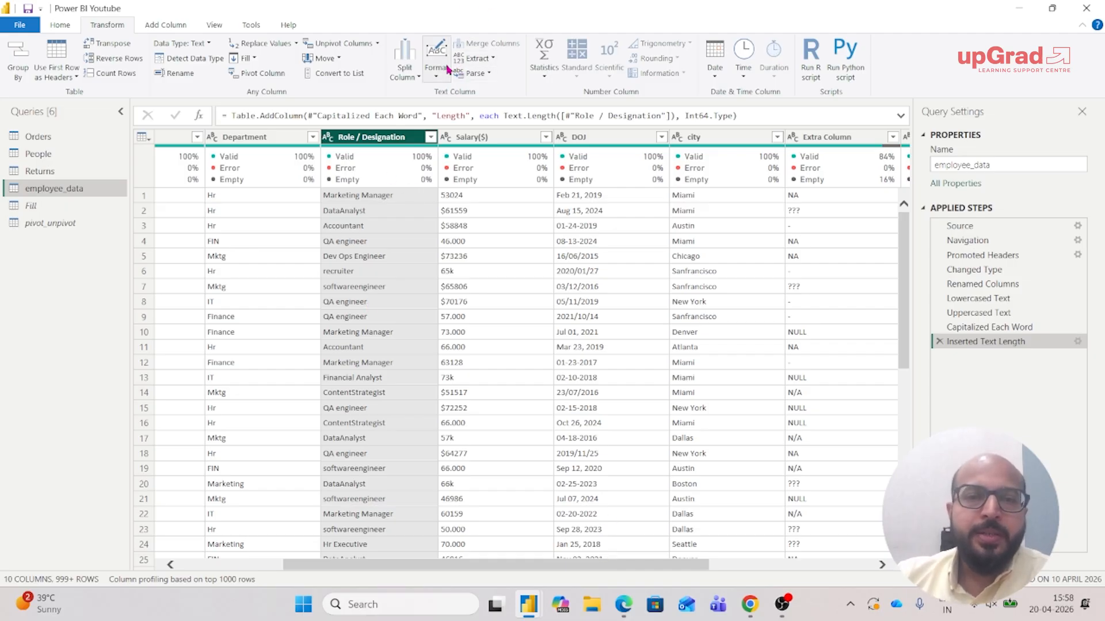
left_click(487, 61)
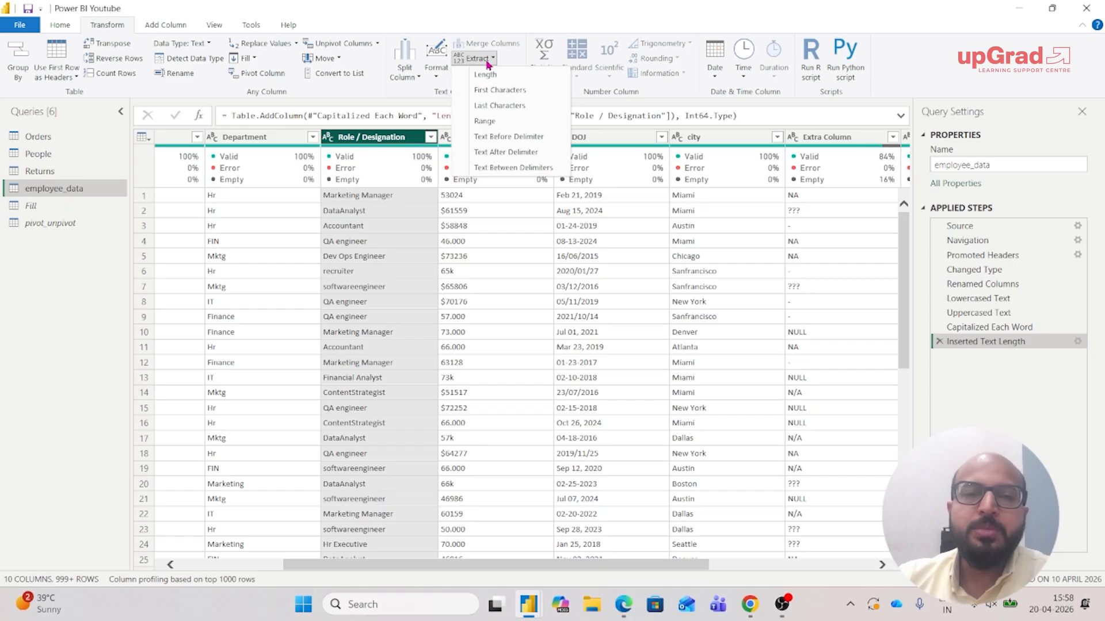
left_click(507, 98)
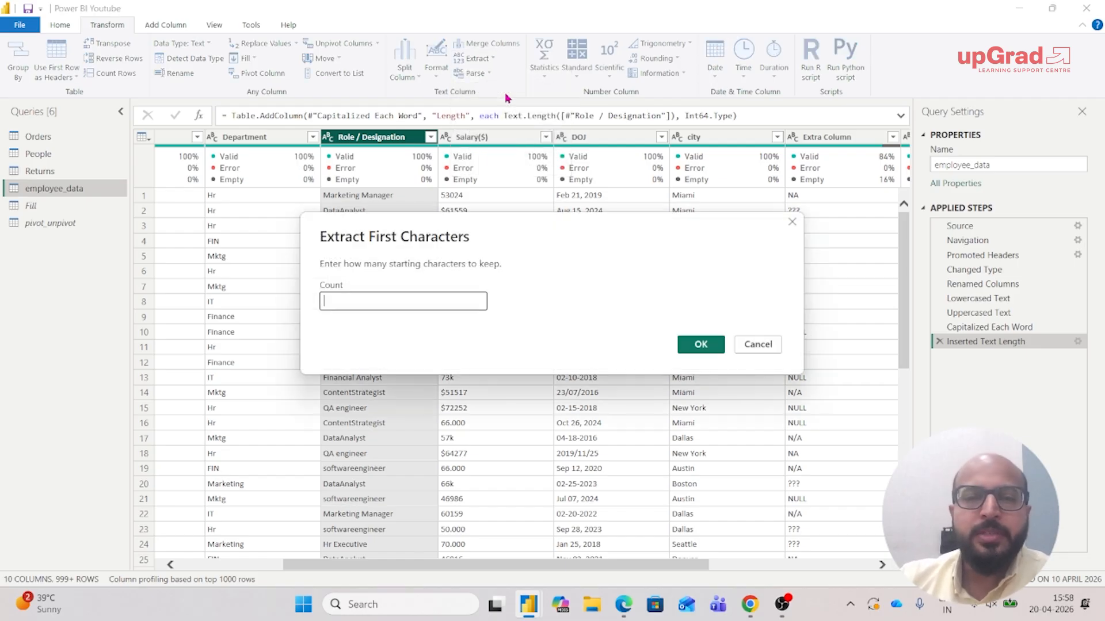
left_click(375, 306)
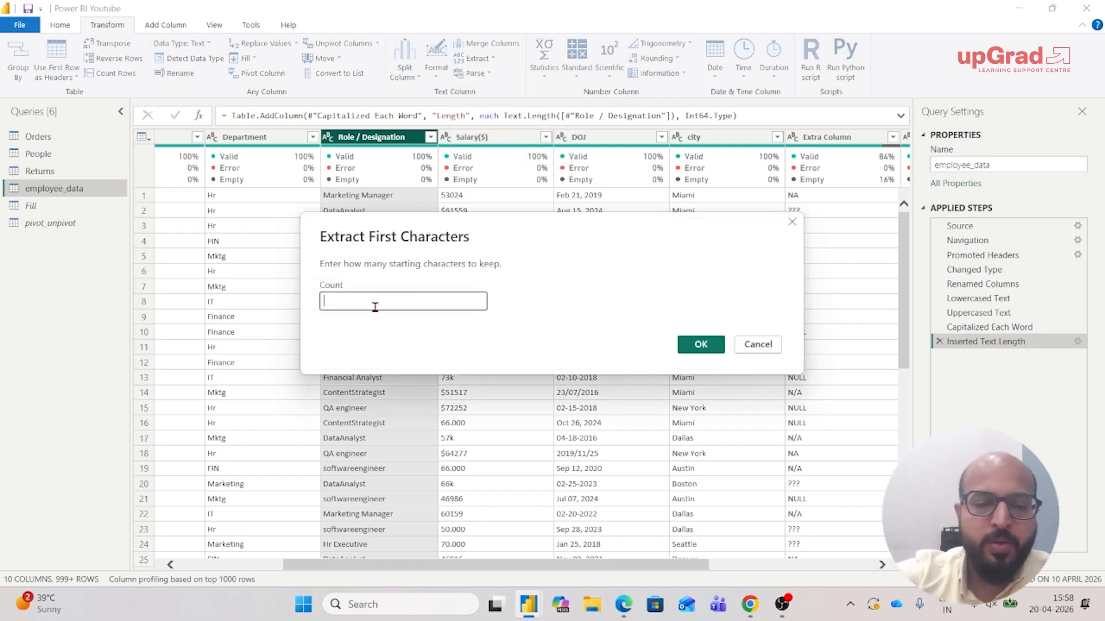
type("4")
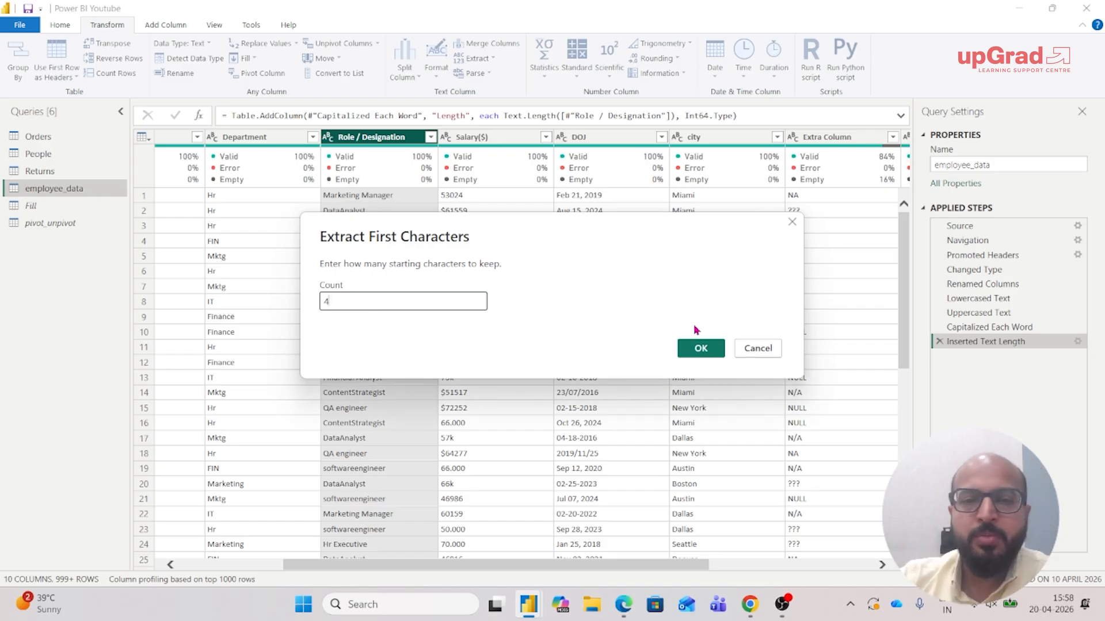
left_click(701, 348)
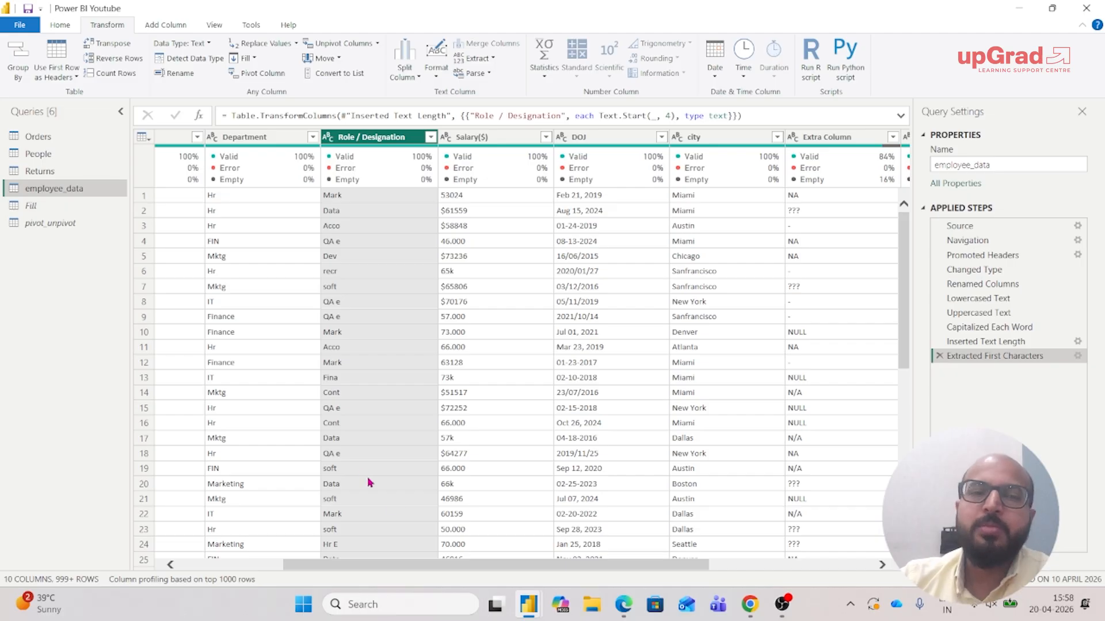
left_click_drag(476, 567, 392, 568)
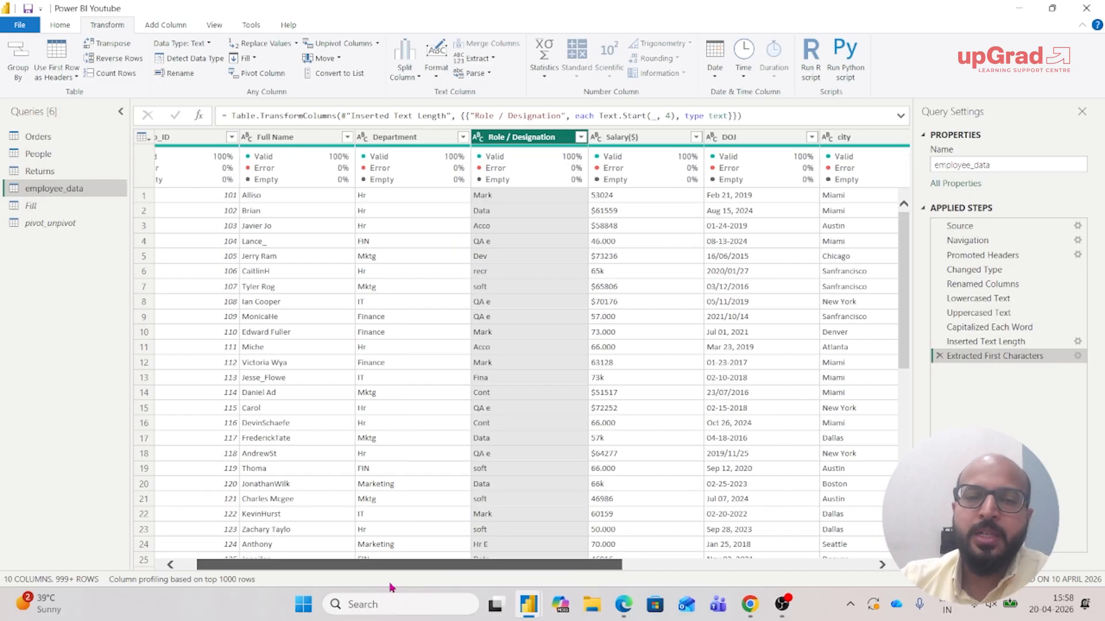
left_click(939, 357)
- In the Orders query, add a column with the first 2 characters of Order ID and check its distinct values
left_click(46, 158)
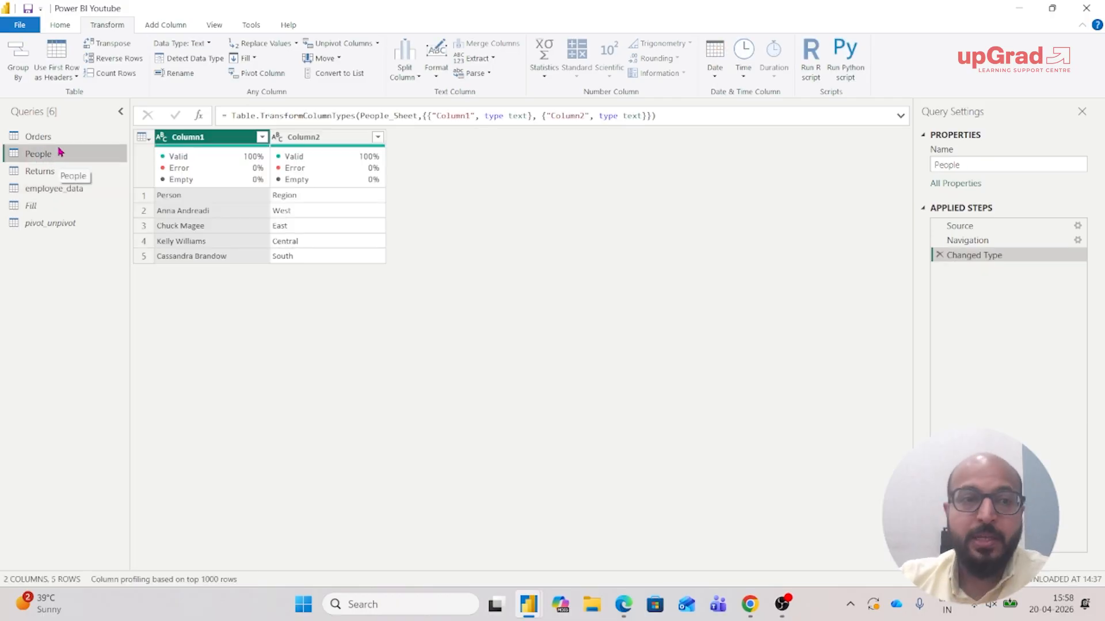
left_click(55, 141)
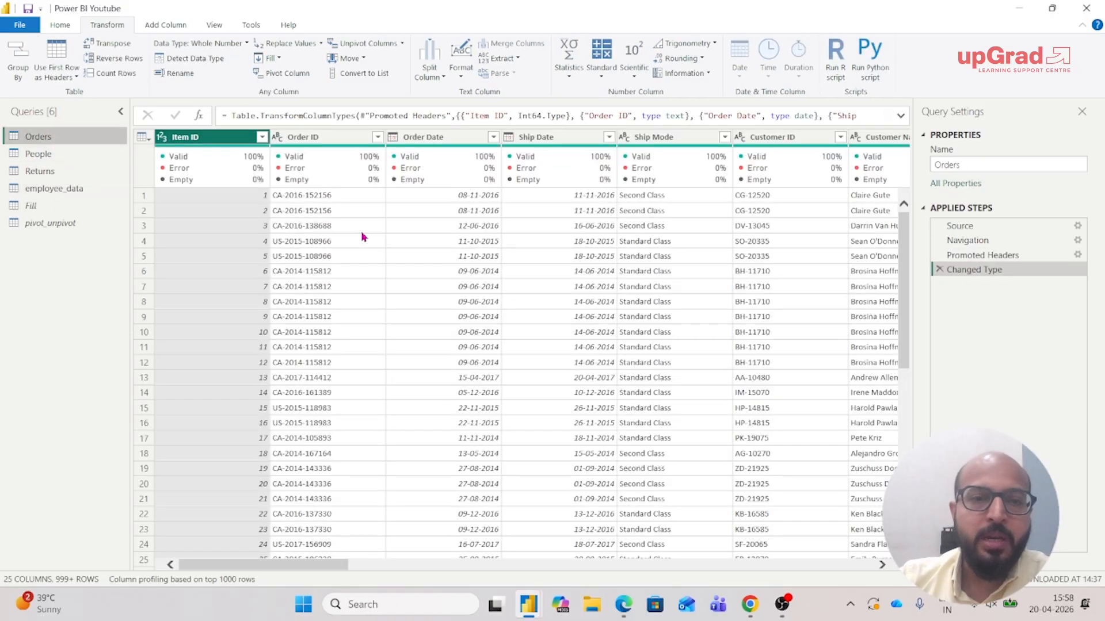
left_click(324, 138)
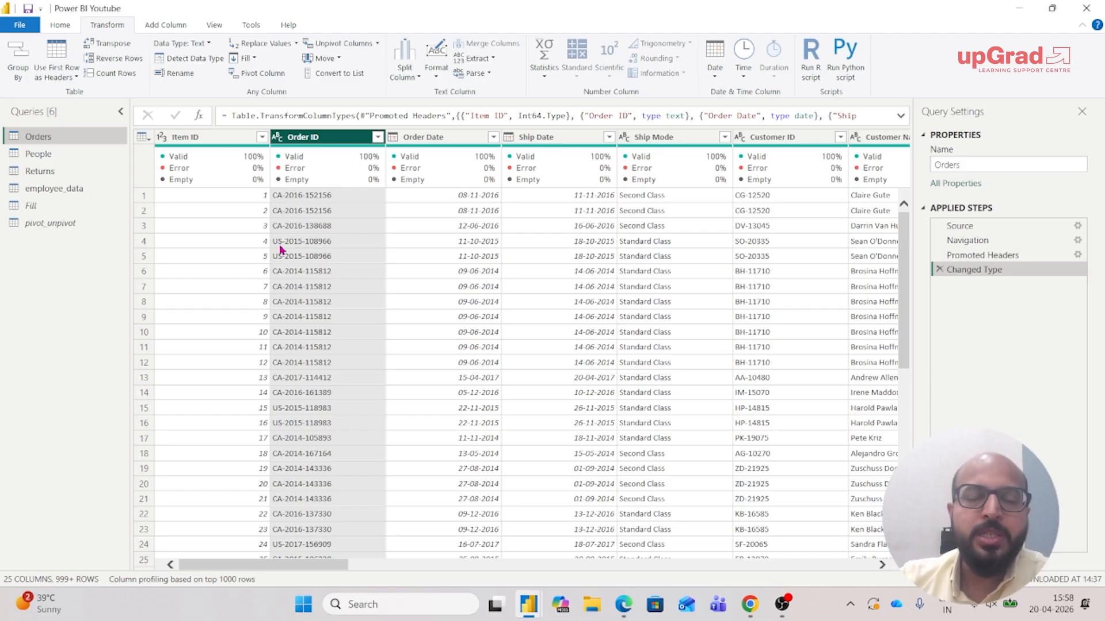
left_click(166, 25)
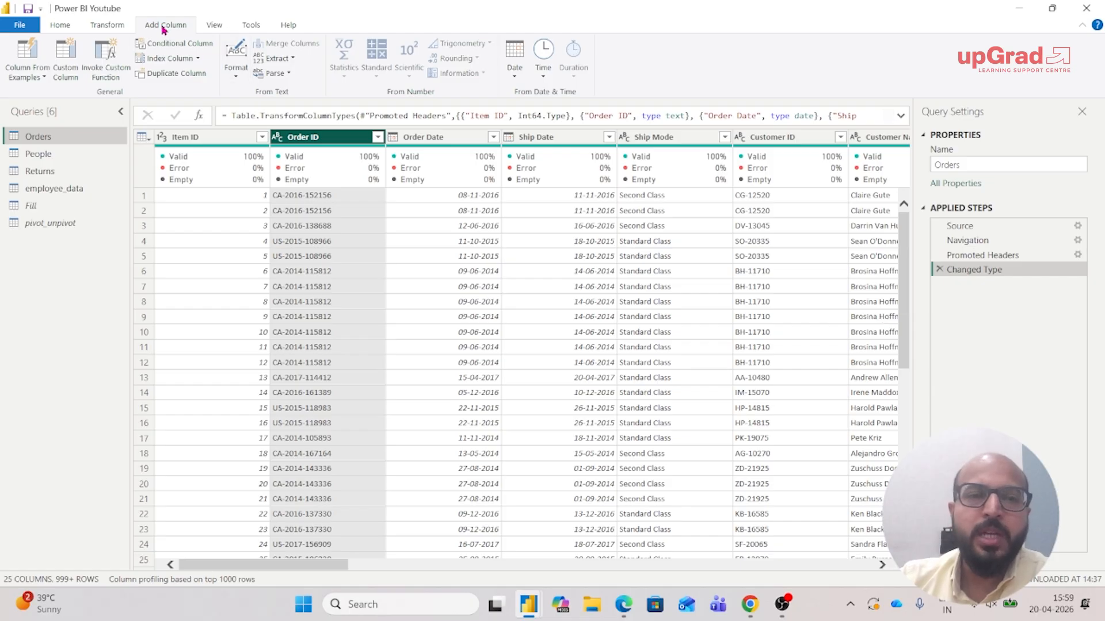
left_click(289, 60)
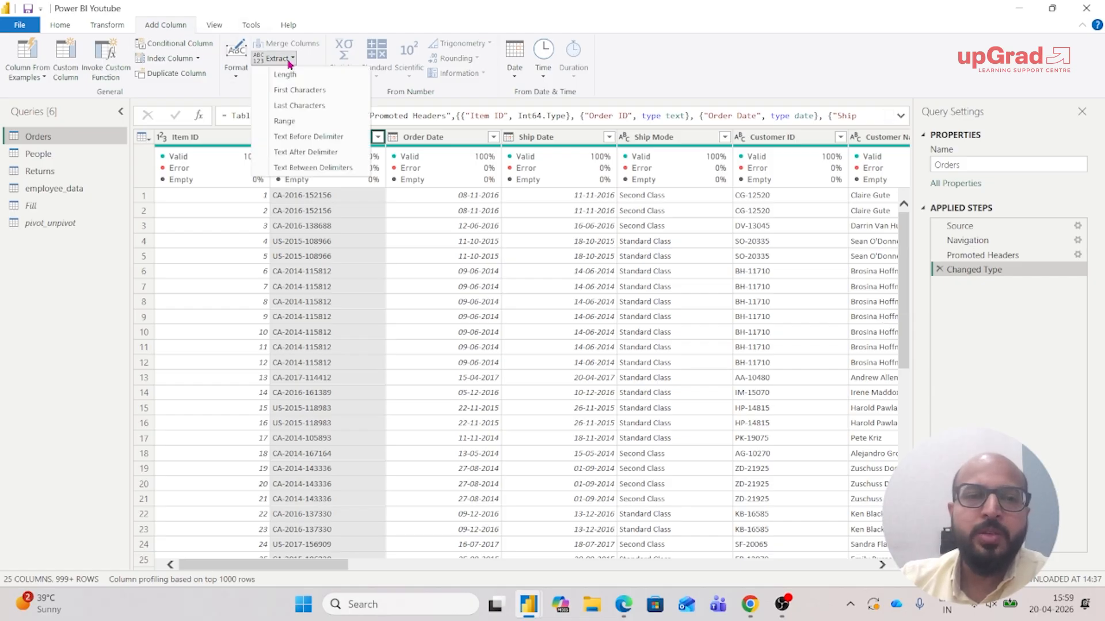
left_click(297, 93)
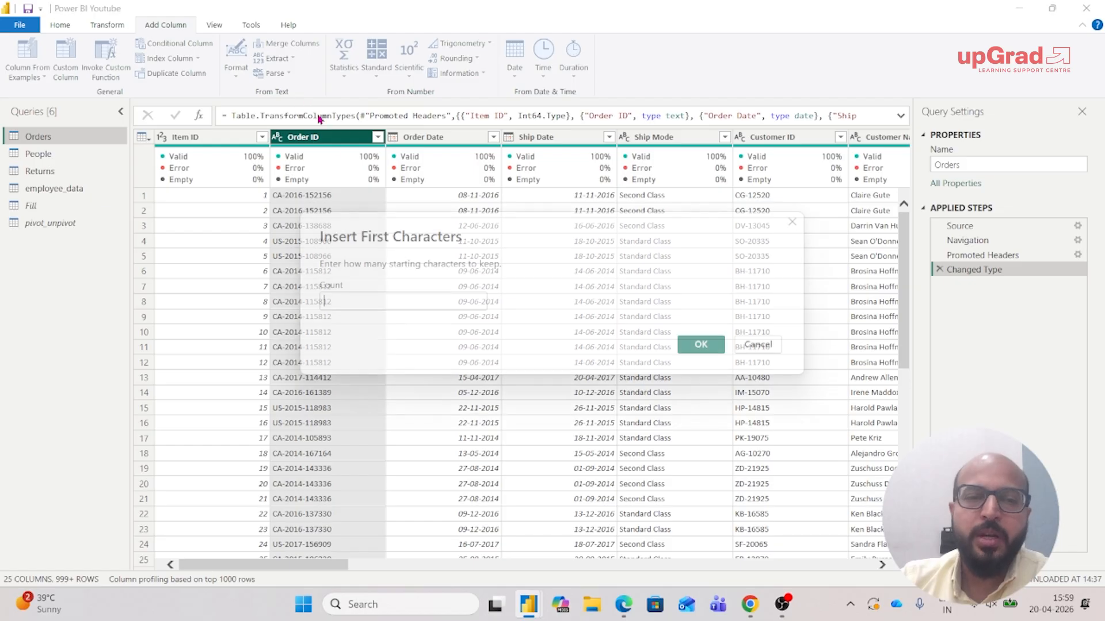
left_click(404, 310)
type("2")
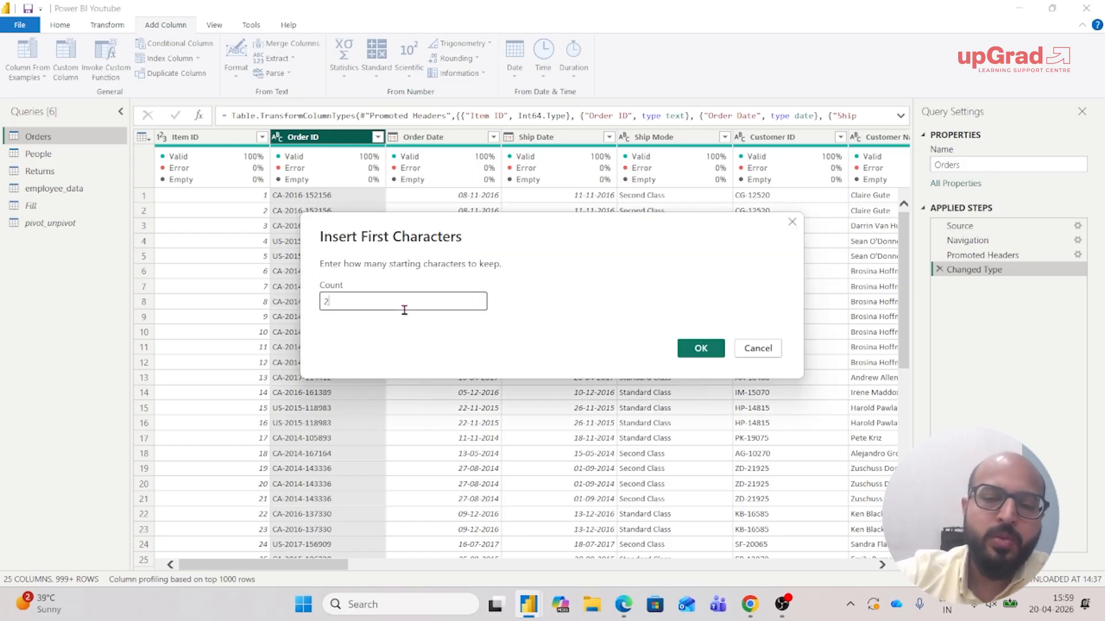
key("Return")
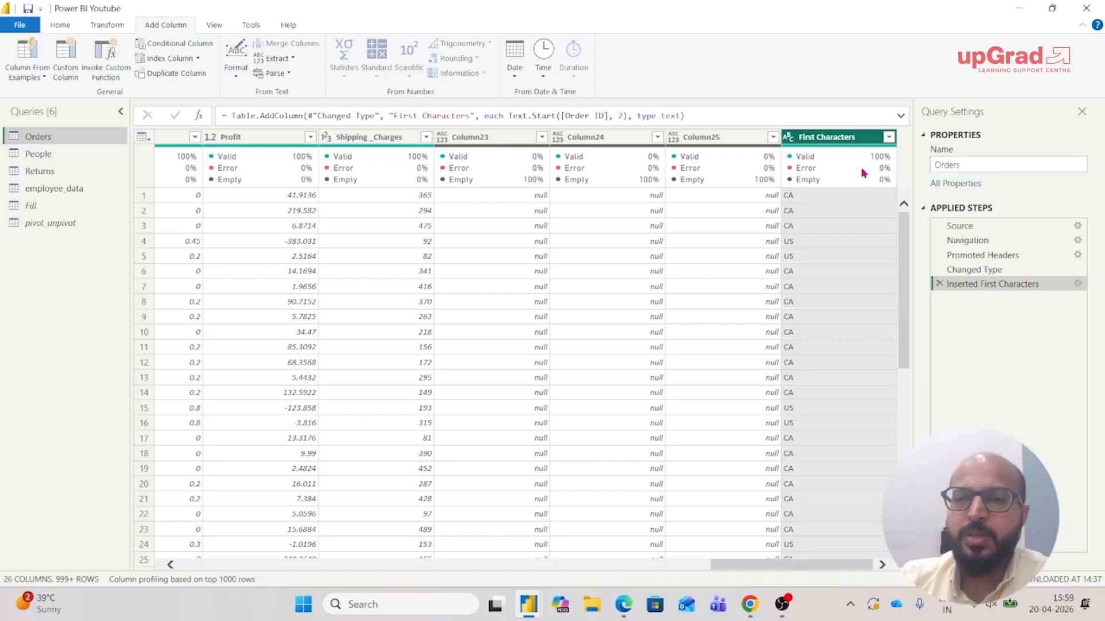
left_click(889, 137)
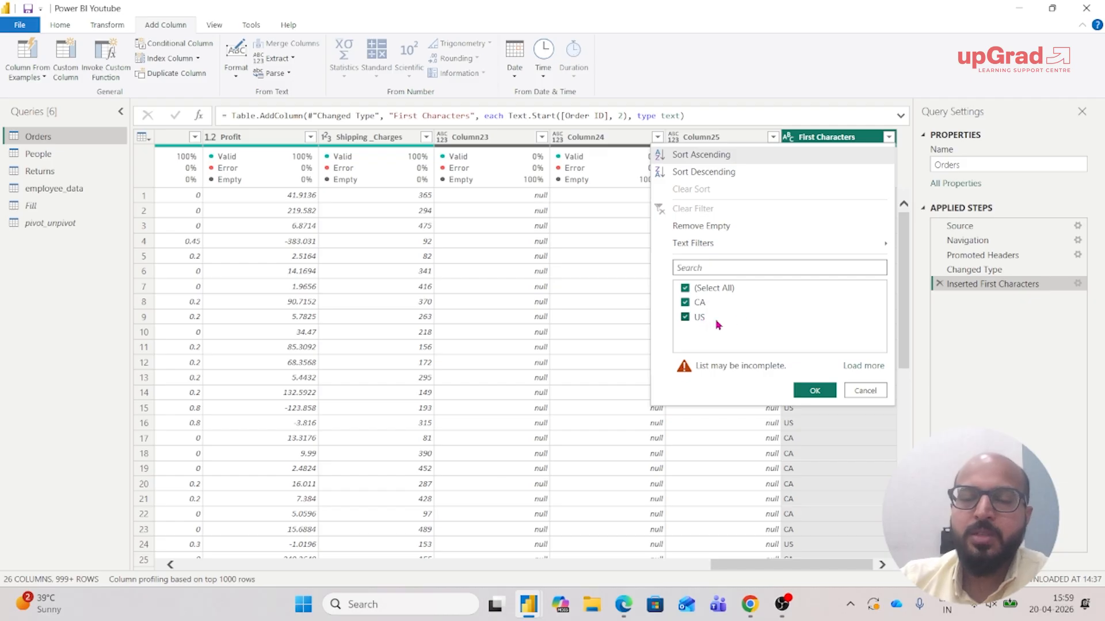
left_click(875, 391)
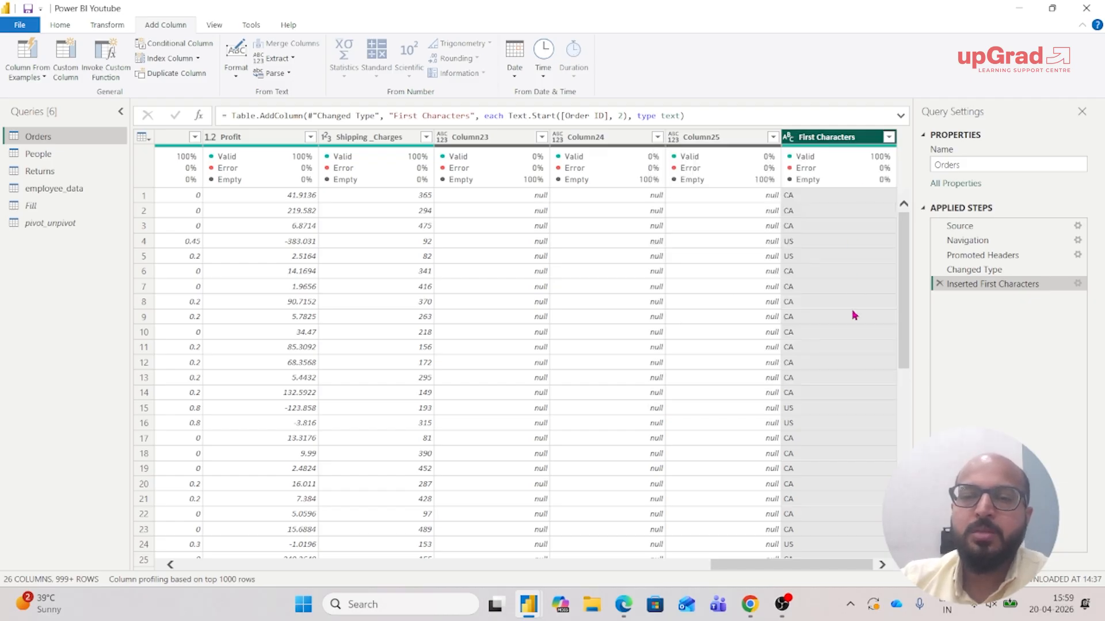
- Add a column with the last 4 characters of Order Date and check its distinct values
left_click_drag(784, 565, 282, 552)
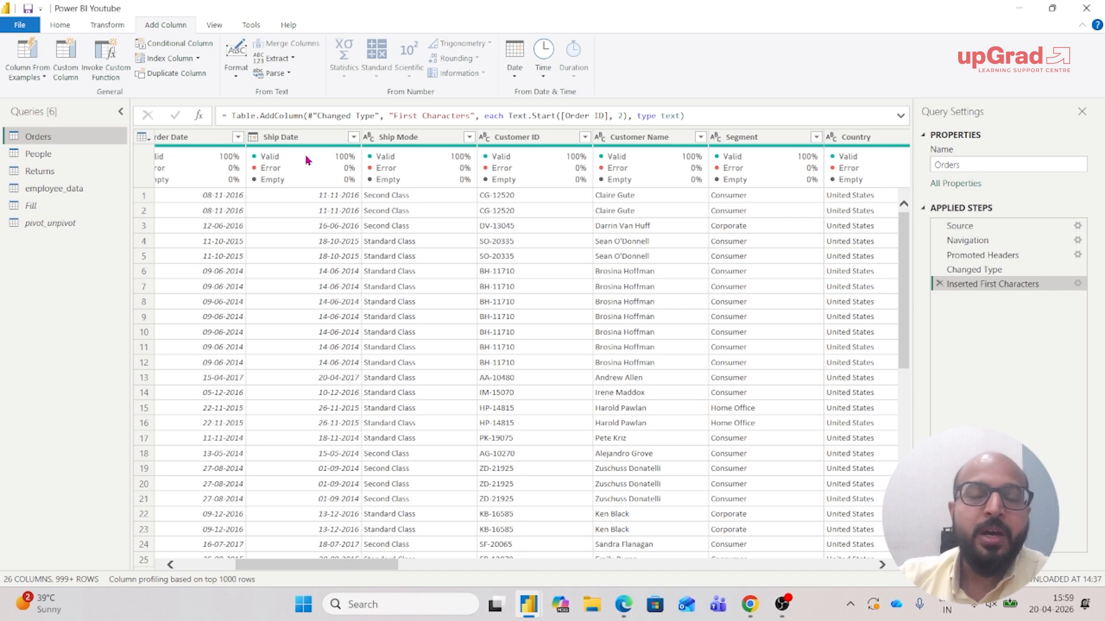
left_click(191, 137)
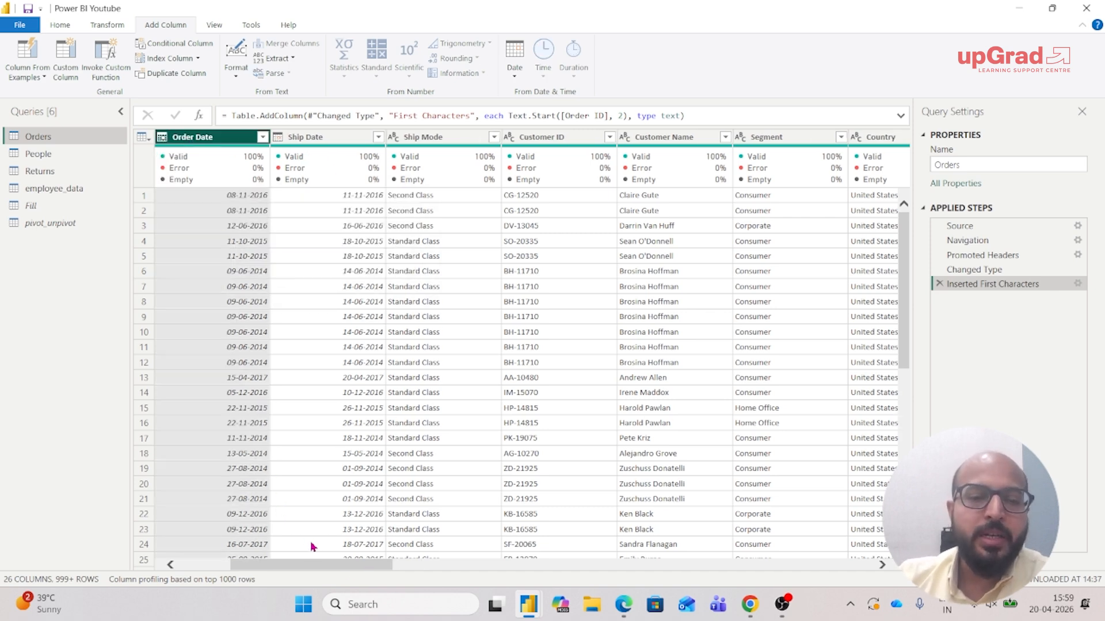
left_click_drag(319, 567, 291, 567)
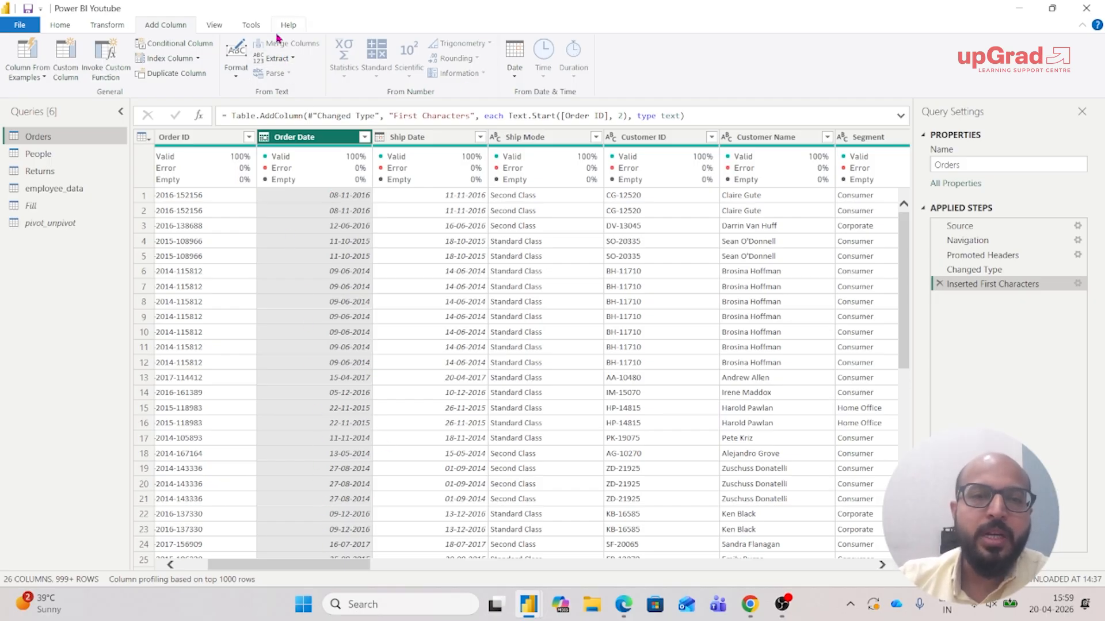
left_click(282, 58)
left_click(311, 115)
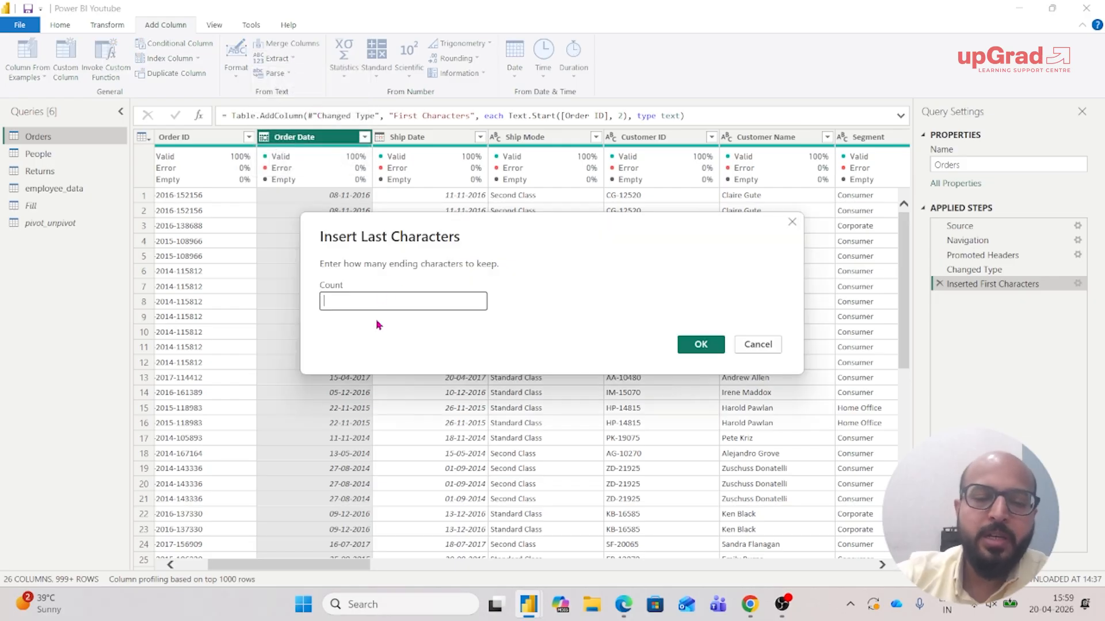
type("4")
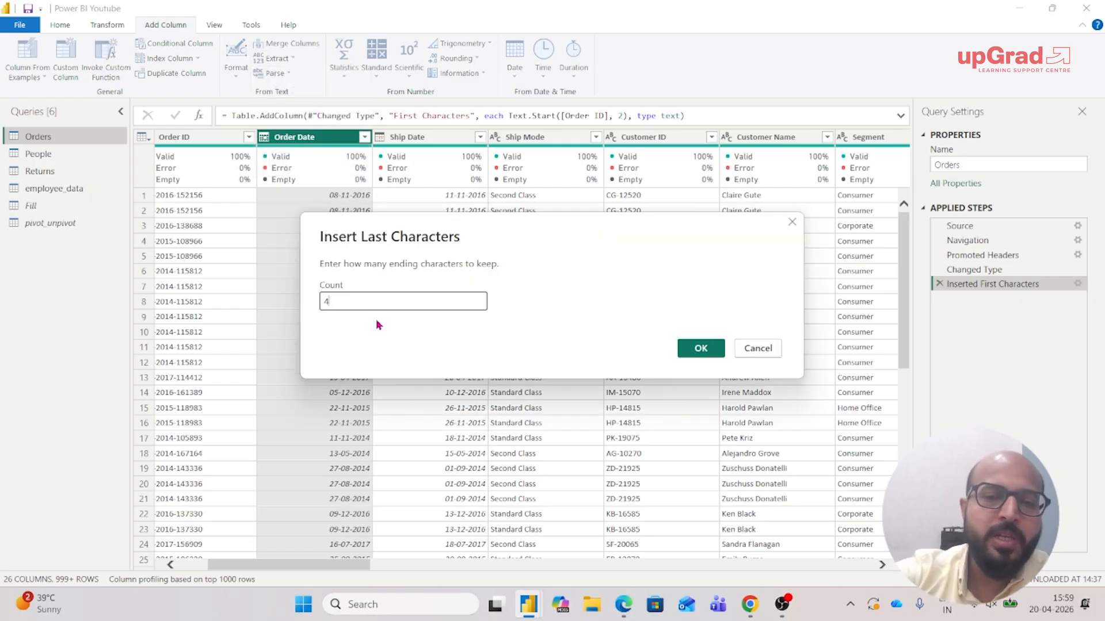
left_click(702, 351)
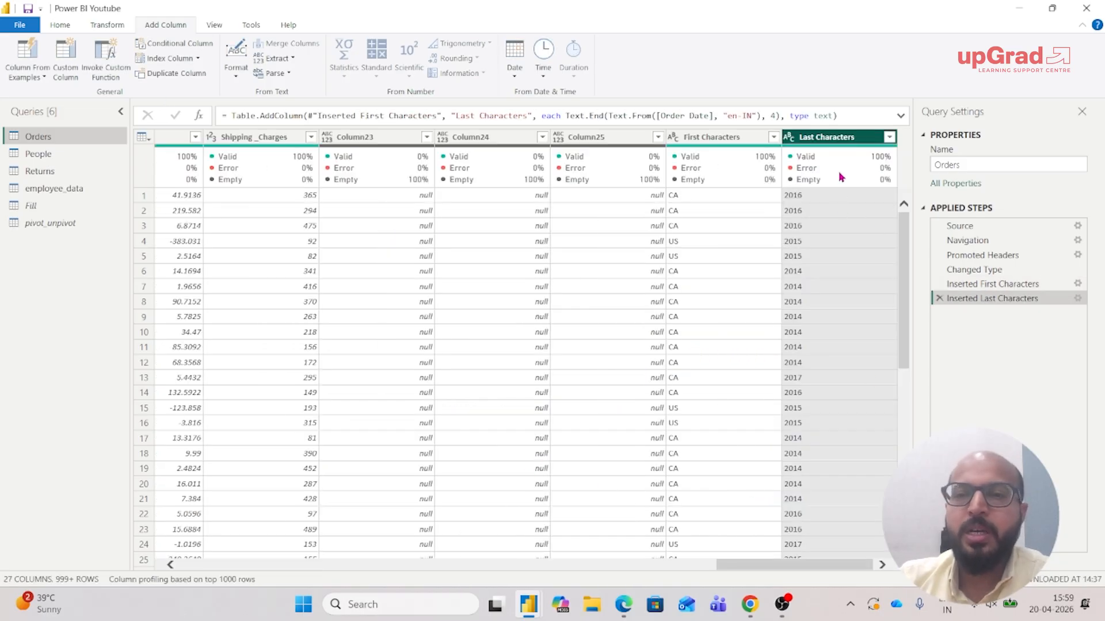
left_click(889, 137)
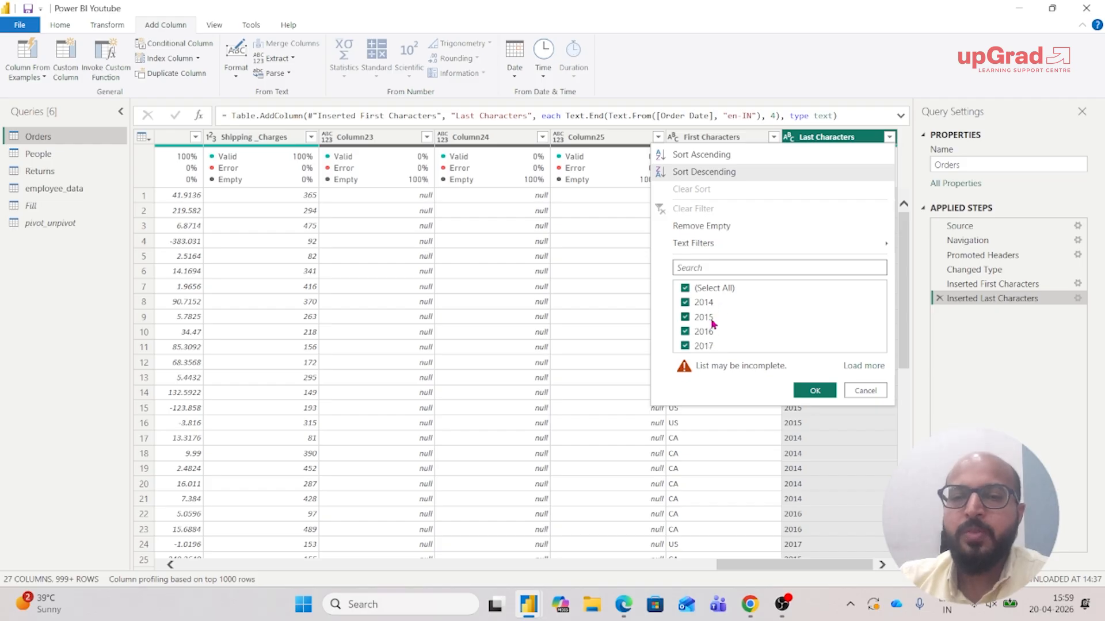
left_click(866, 395)
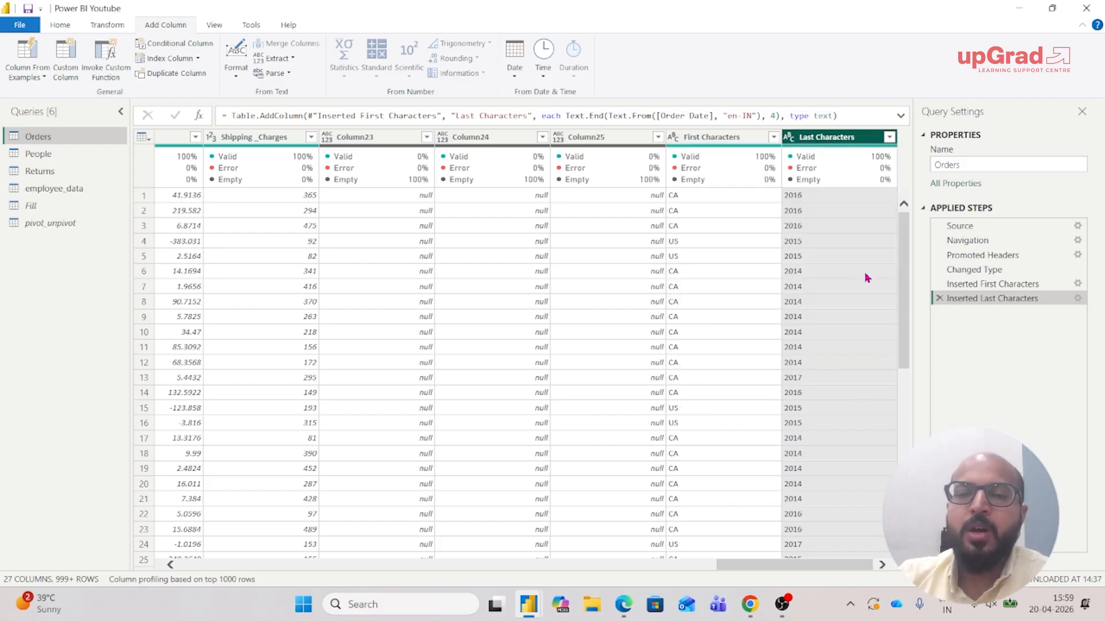
- Add a text range column from Order ID with starting index 4 and 4 characters, and look through its values
left_click_drag(826, 565, 276, 565)
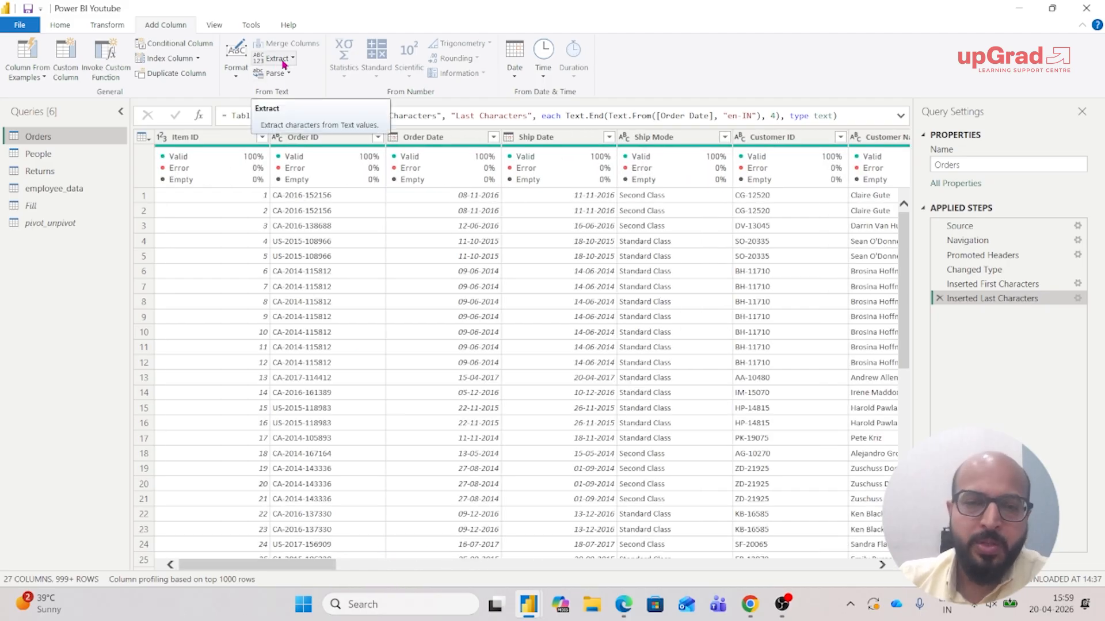
mouse_move(492, 156)
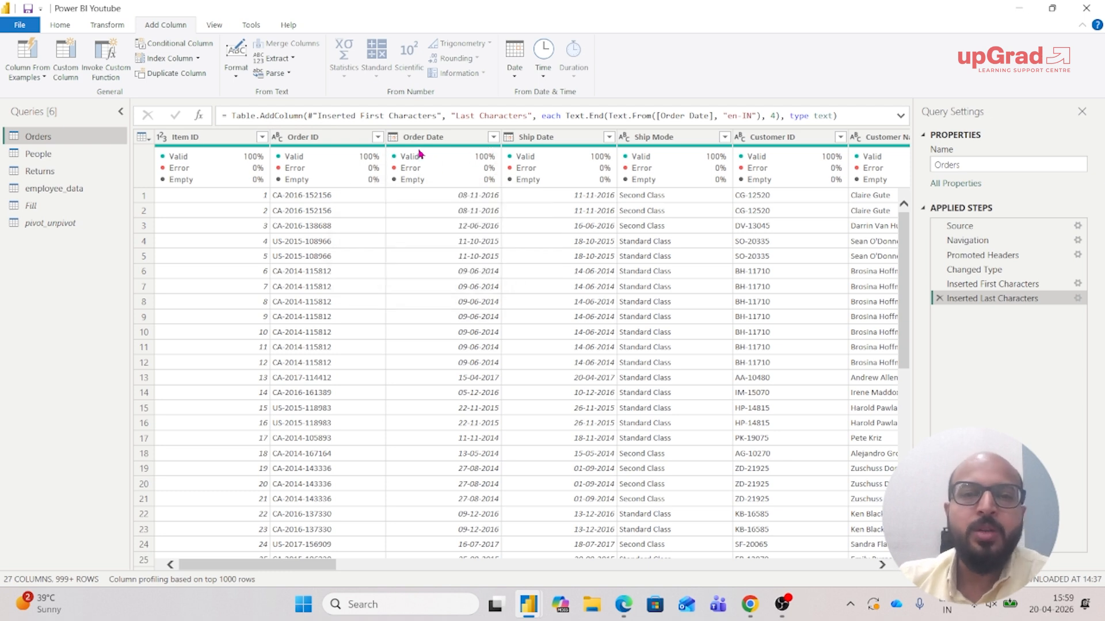
mouse_move(422, 154)
left_click(278, 58)
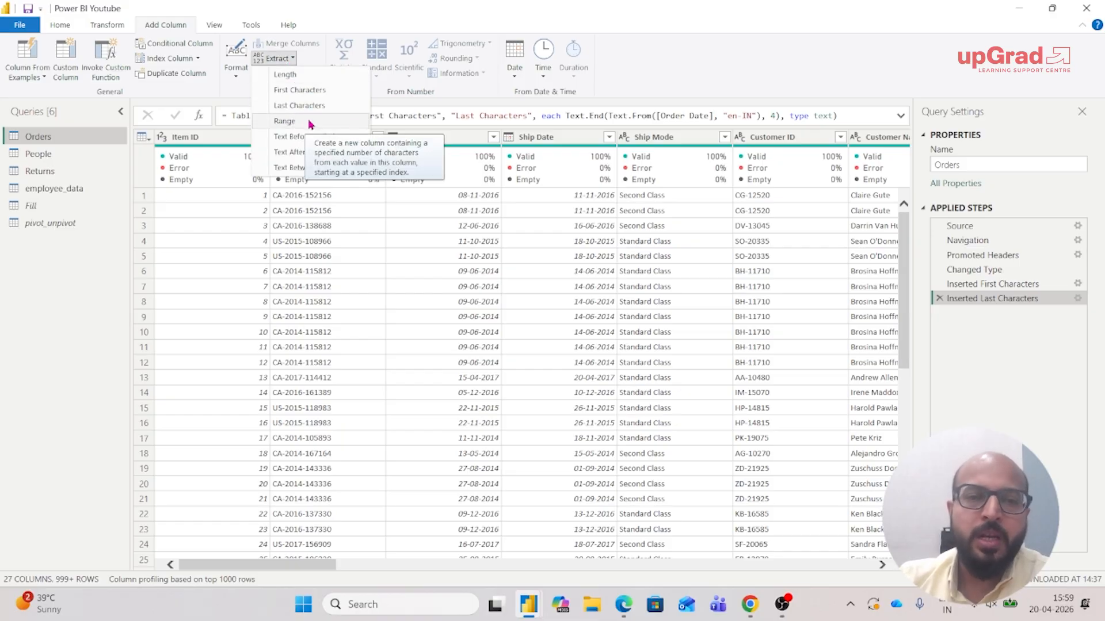
left_click(409, 146)
left_click(344, 138)
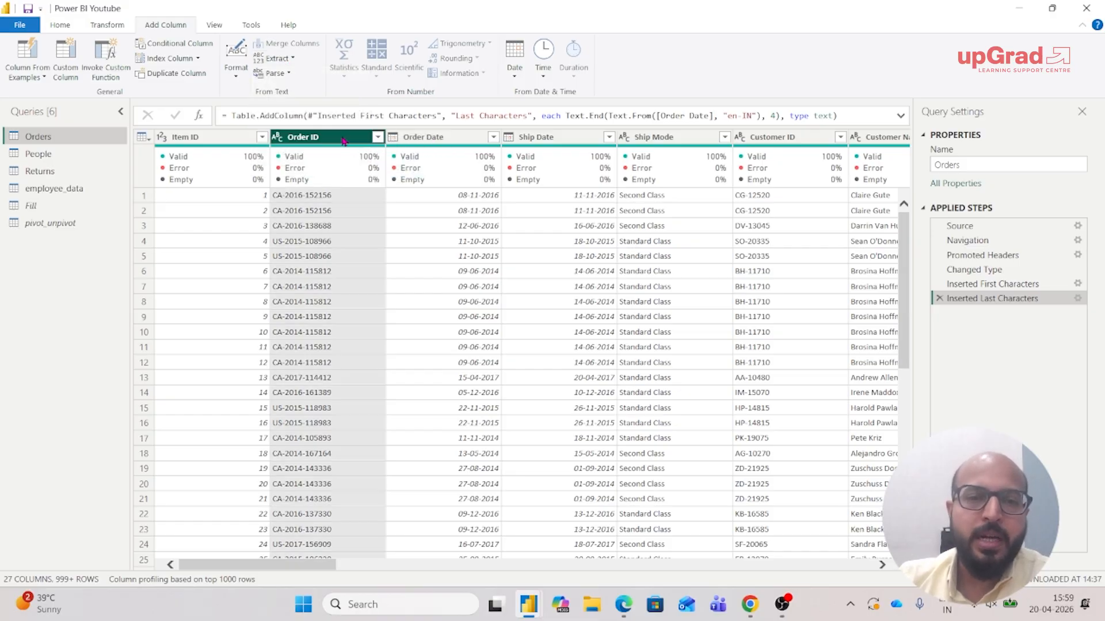
left_click(278, 58)
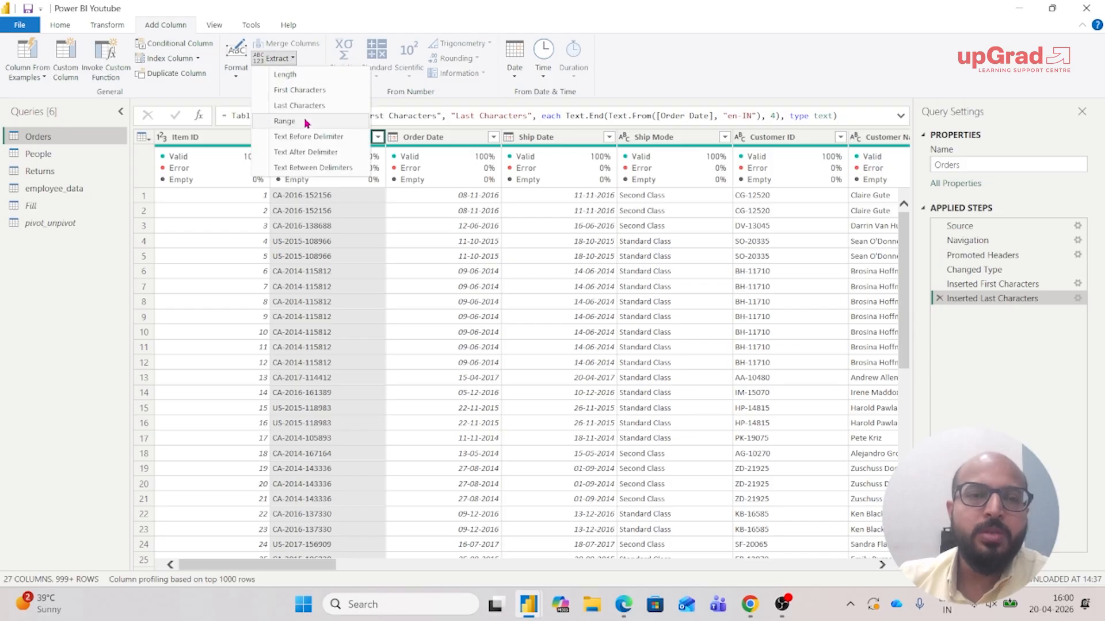
left_click(309, 123)
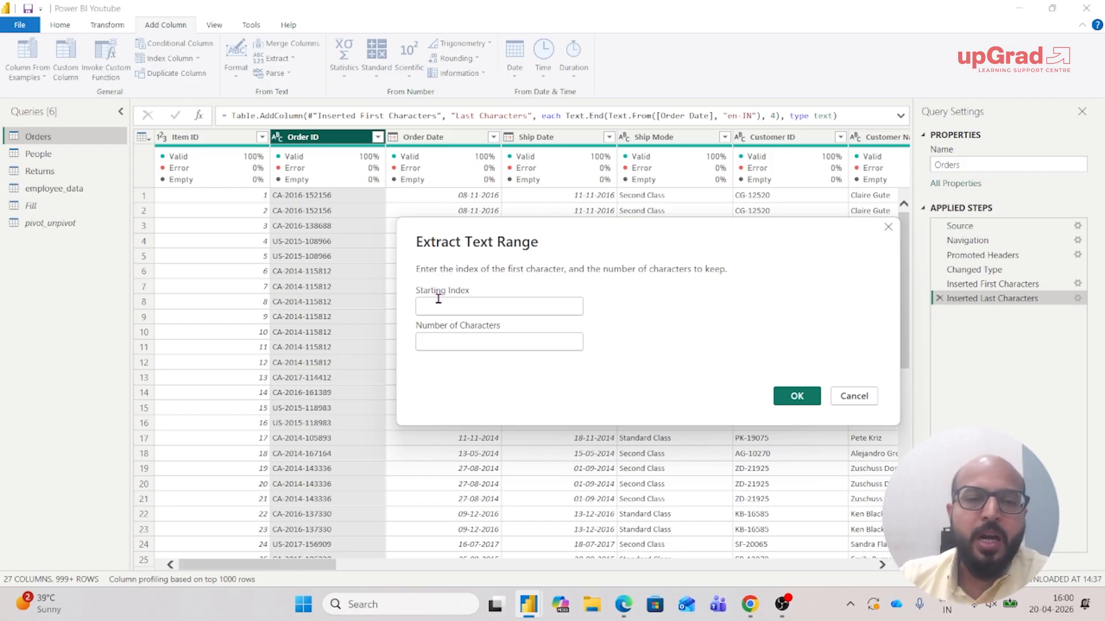
left_click(455, 346)
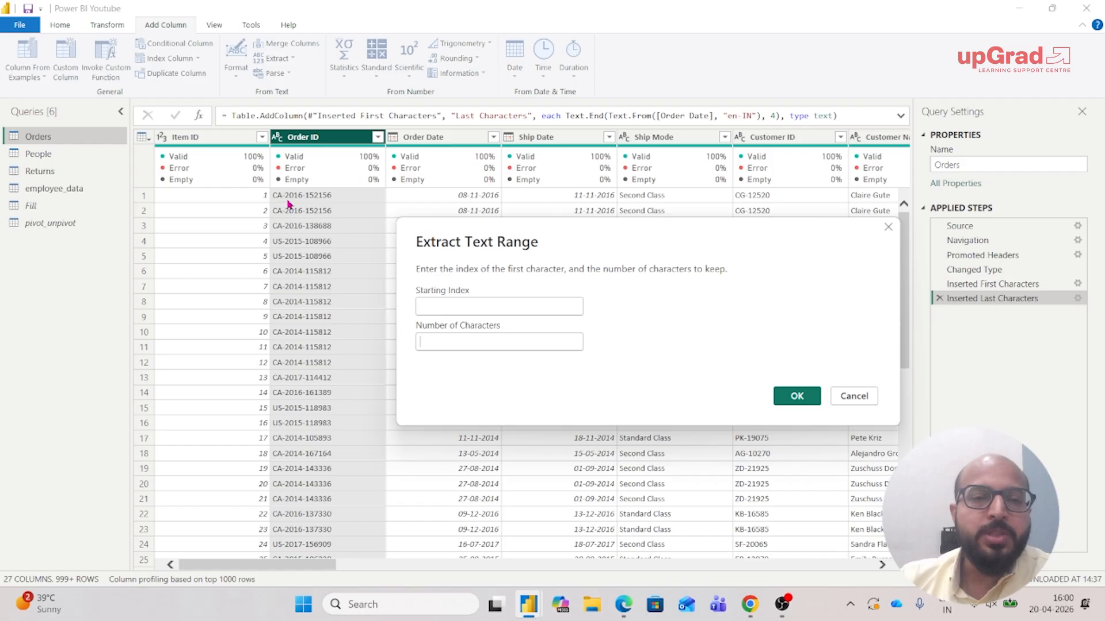
left_click(439, 308)
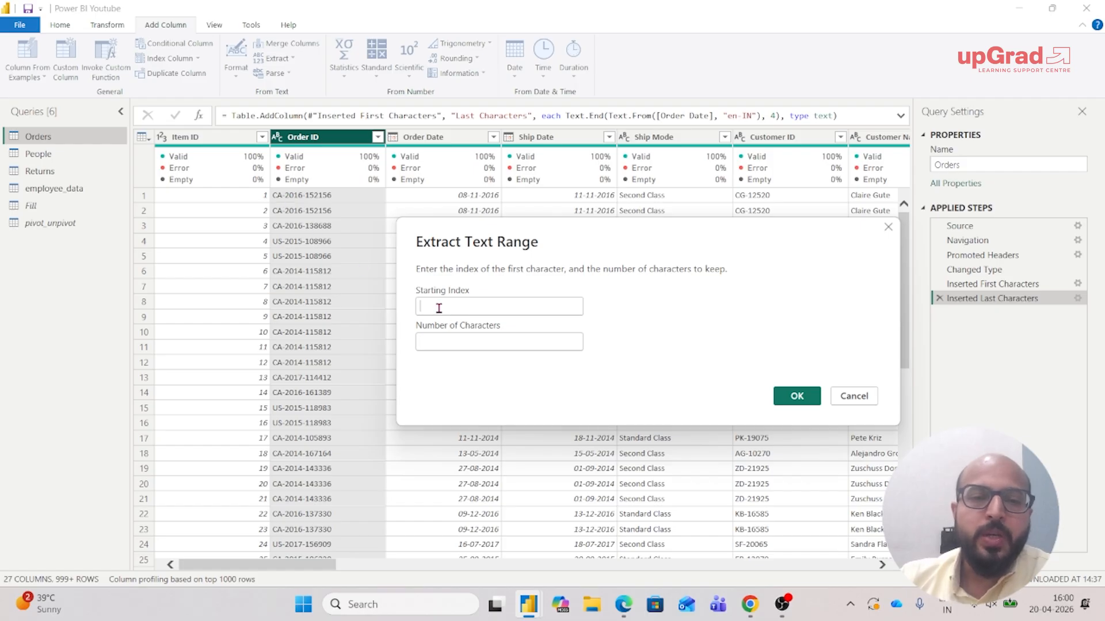
type("4")
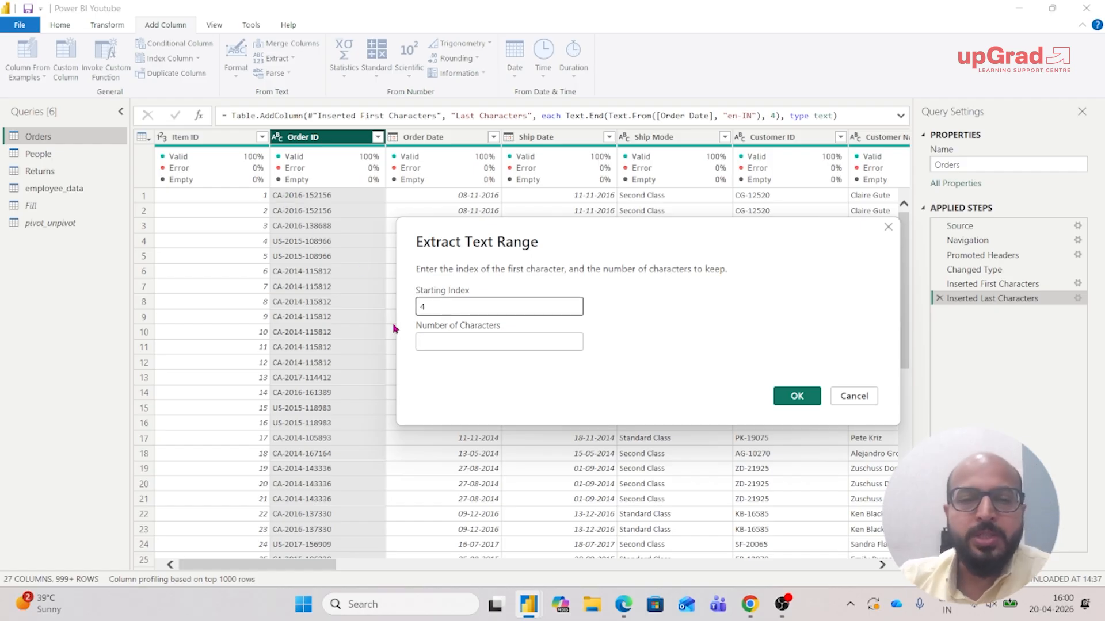
left_click(446, 345)
type("4")
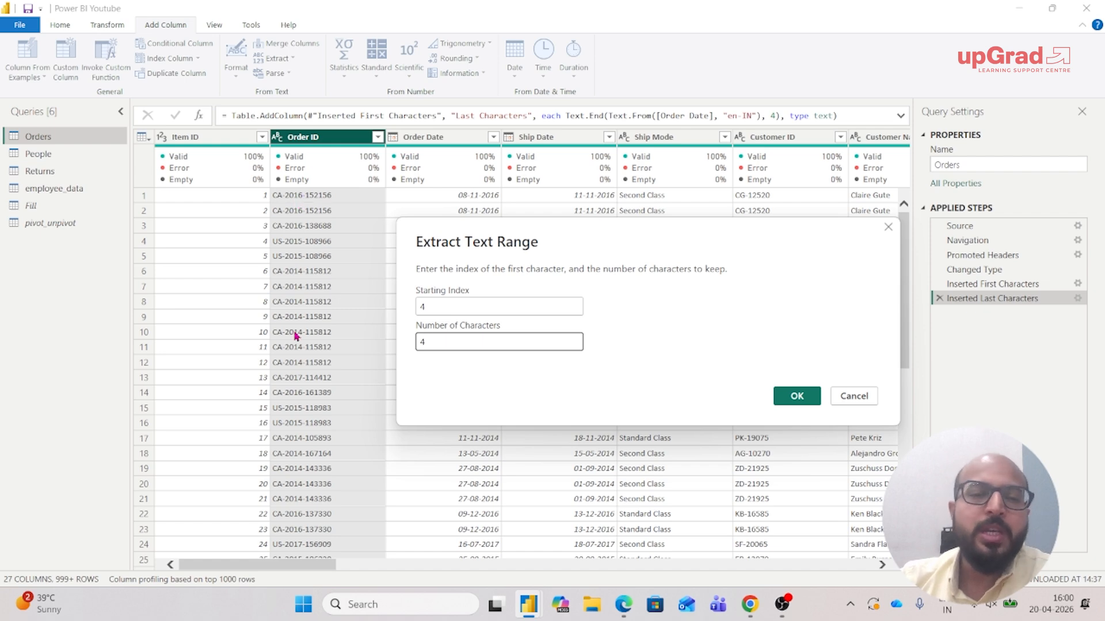
left_click(798, 397)
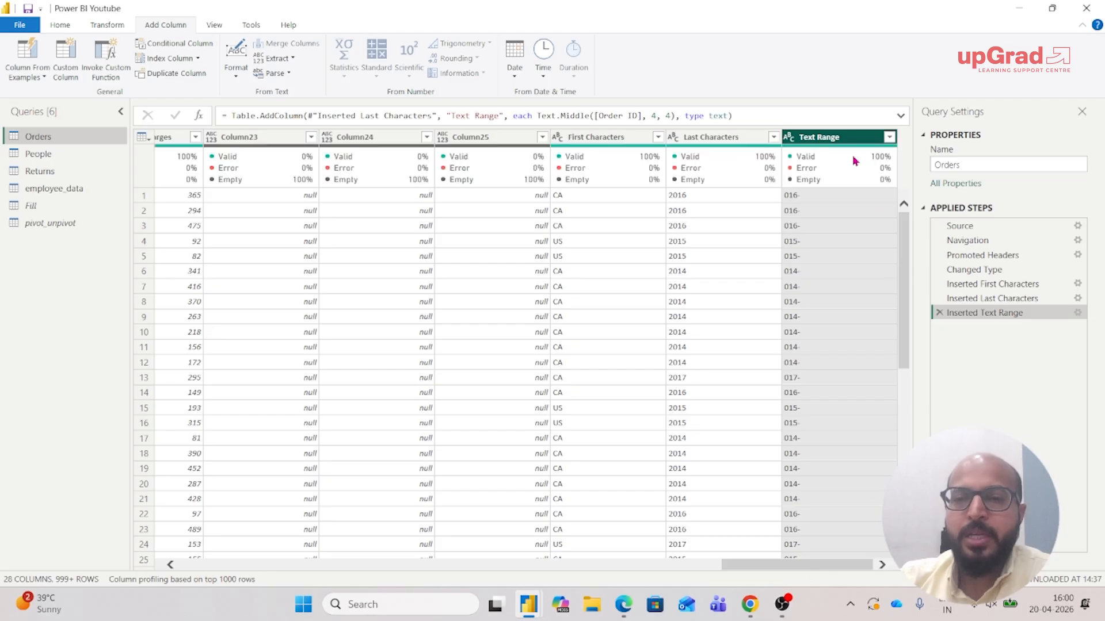
scroll(858, 244, "down", 9)
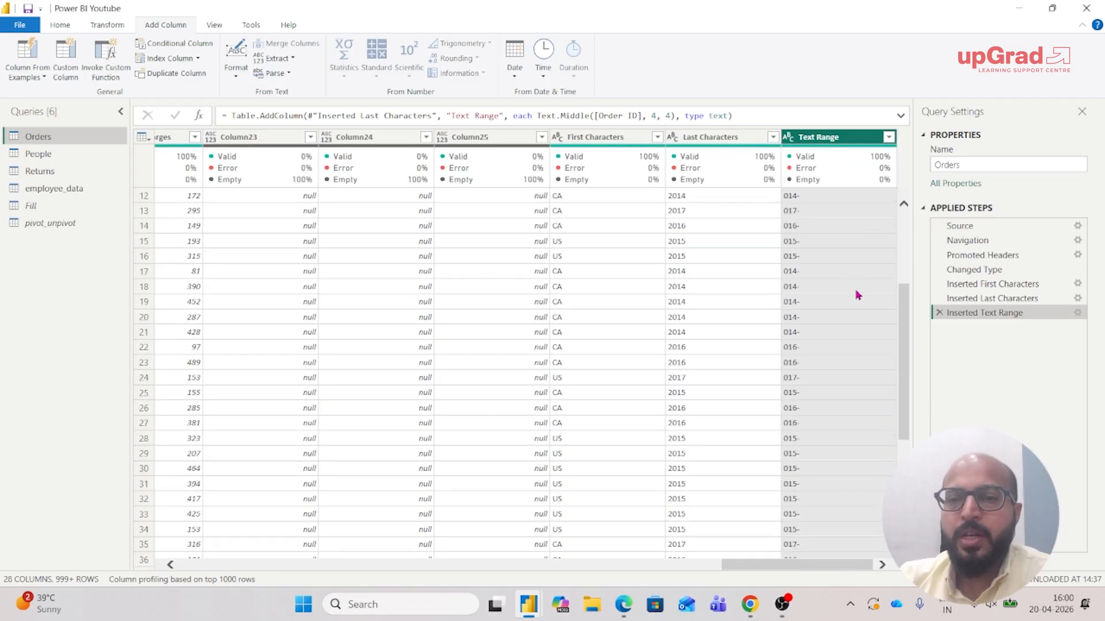
left_click_drag(904, 366, 904, 553)
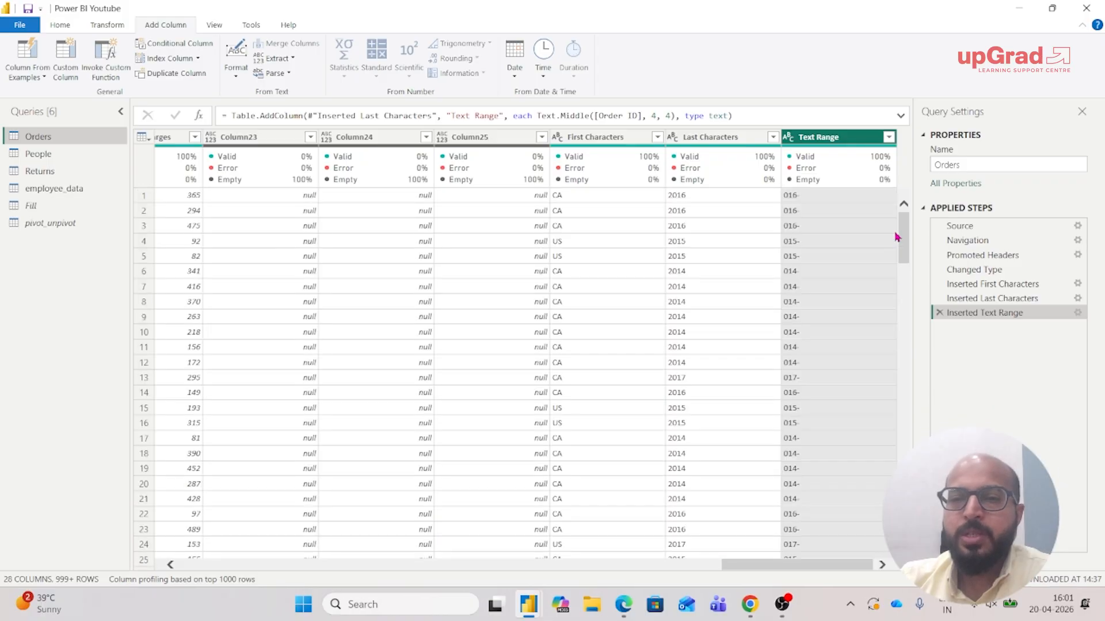
- Edit the inserted text range step to use starting index 3, and compare the extracted values with Order ID
left_click(1078, 314)
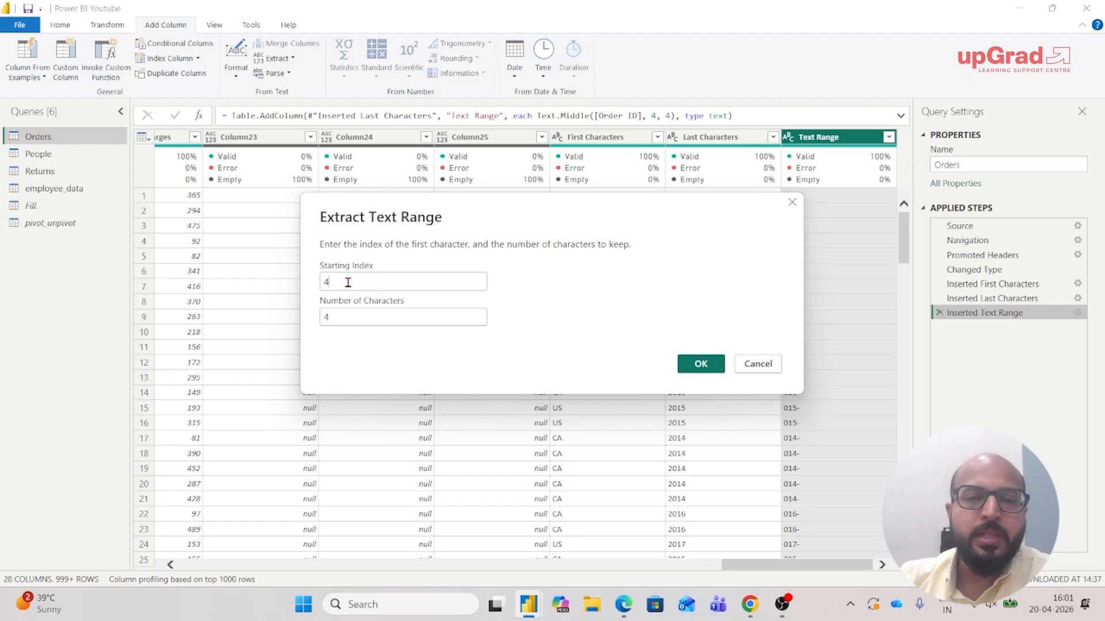
left_click(346, 318)
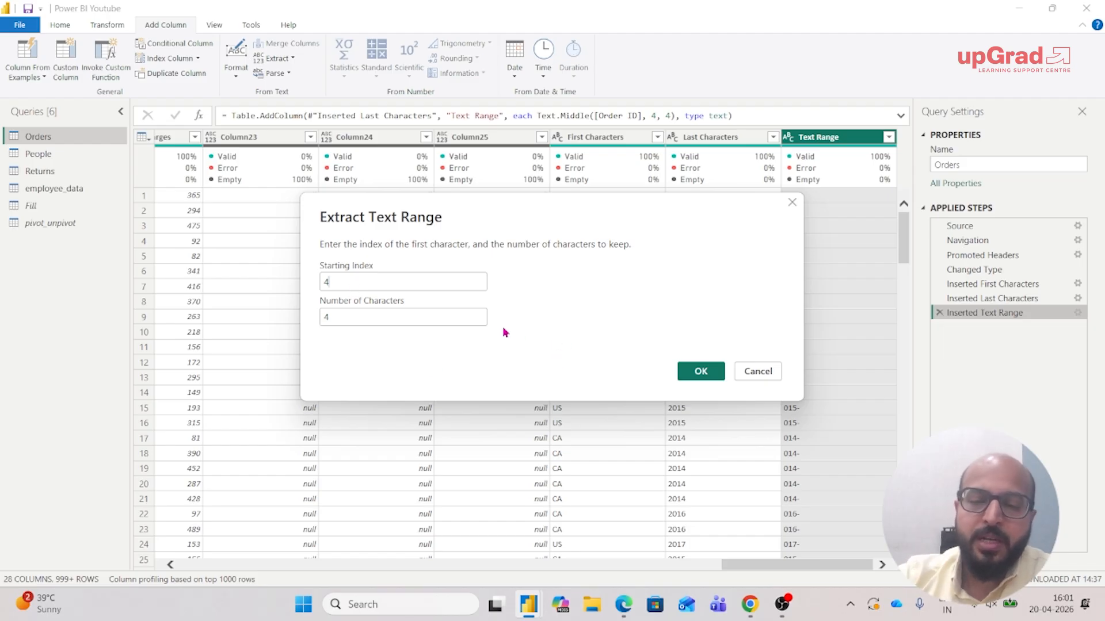
key("BackSpace")
type("3")
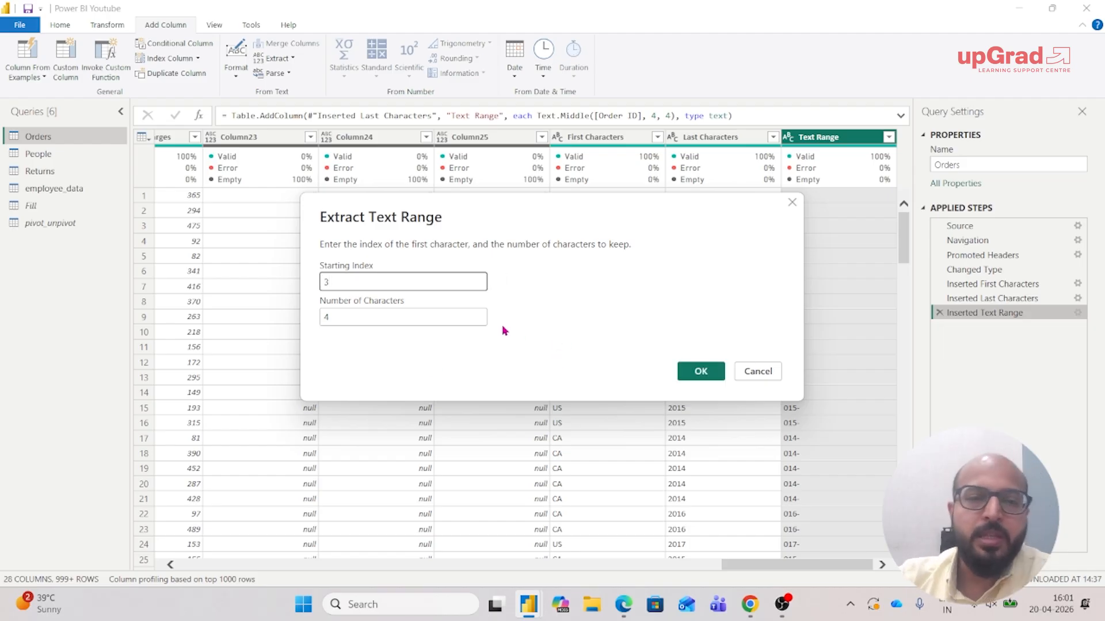
left_click(700, 369)
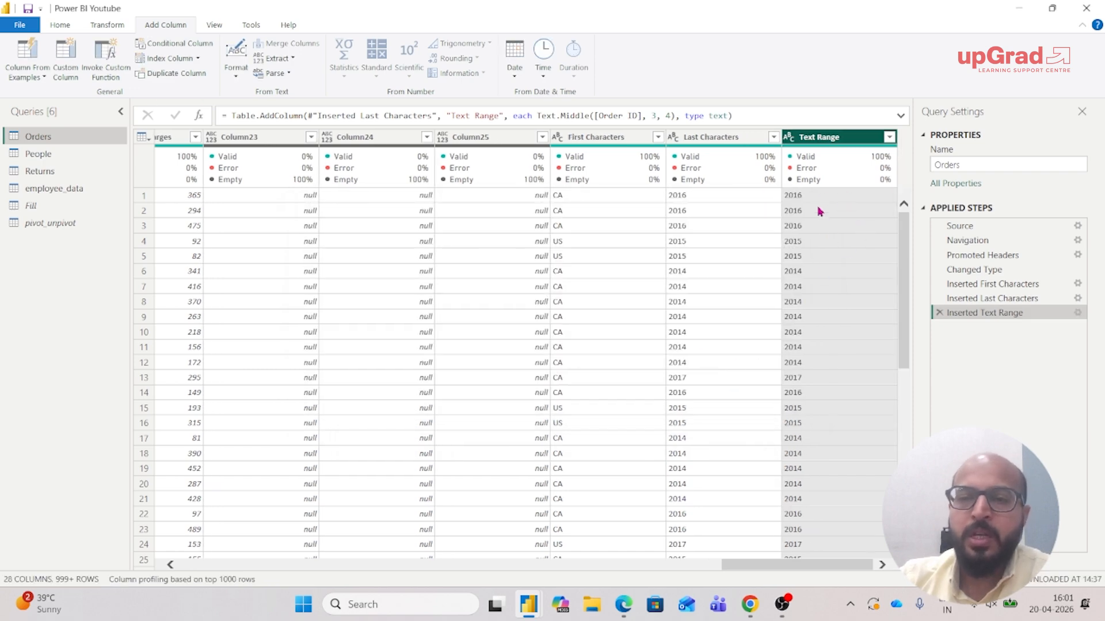
left_click_drag(732, 563, 305, 547)
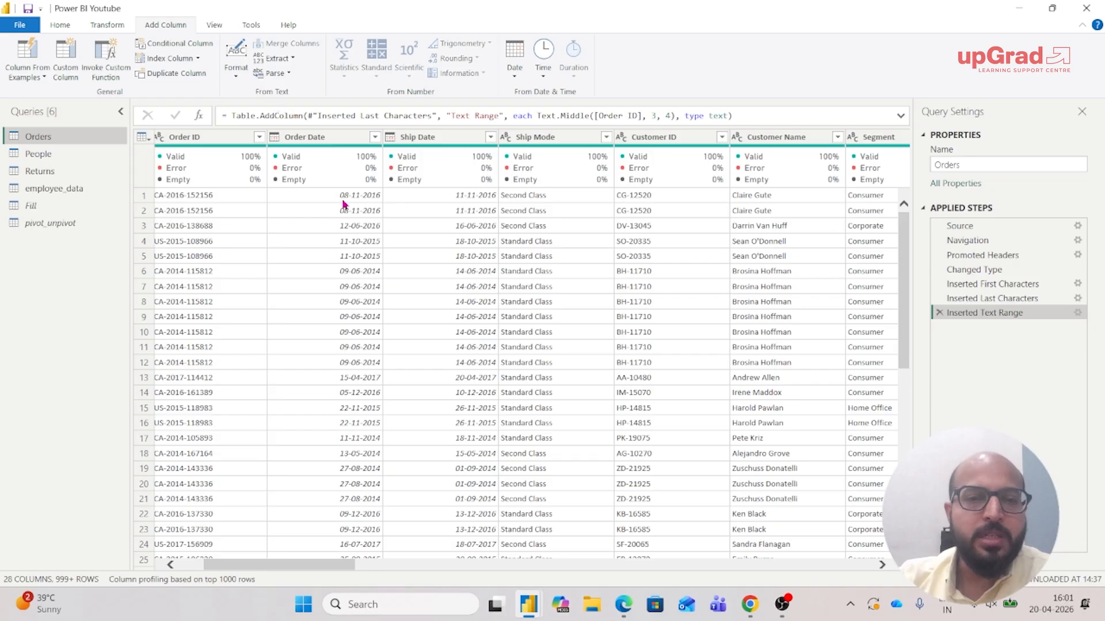
left_click_drag(336, 568, 293, 564)
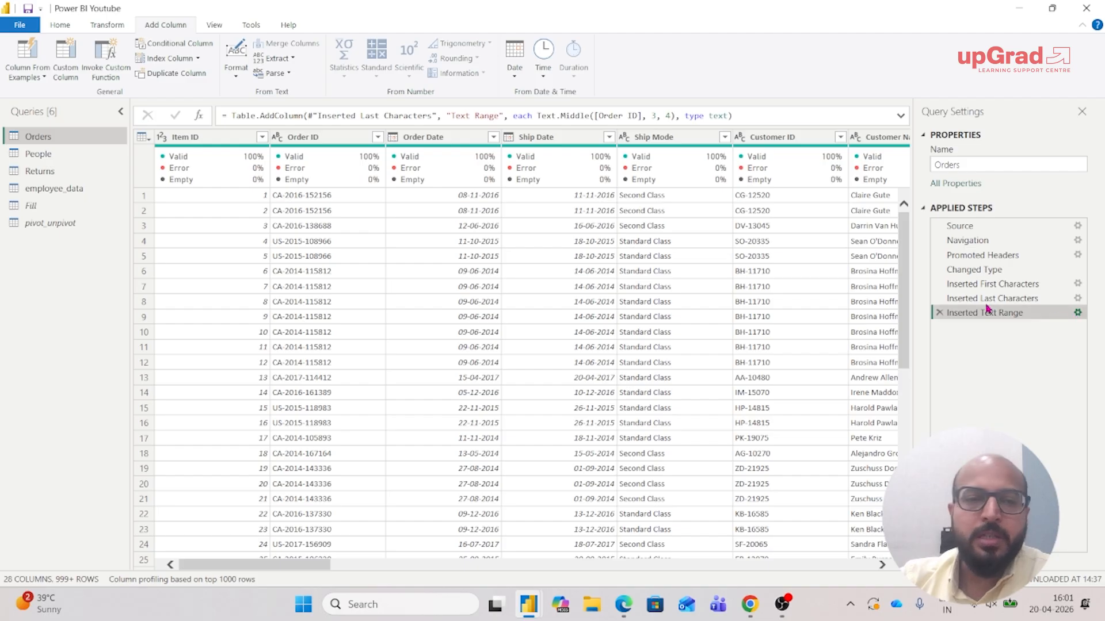
- Change the text range's starting index to 0 and compare the extracted values with the Order ID column
left_click(1077, 313)
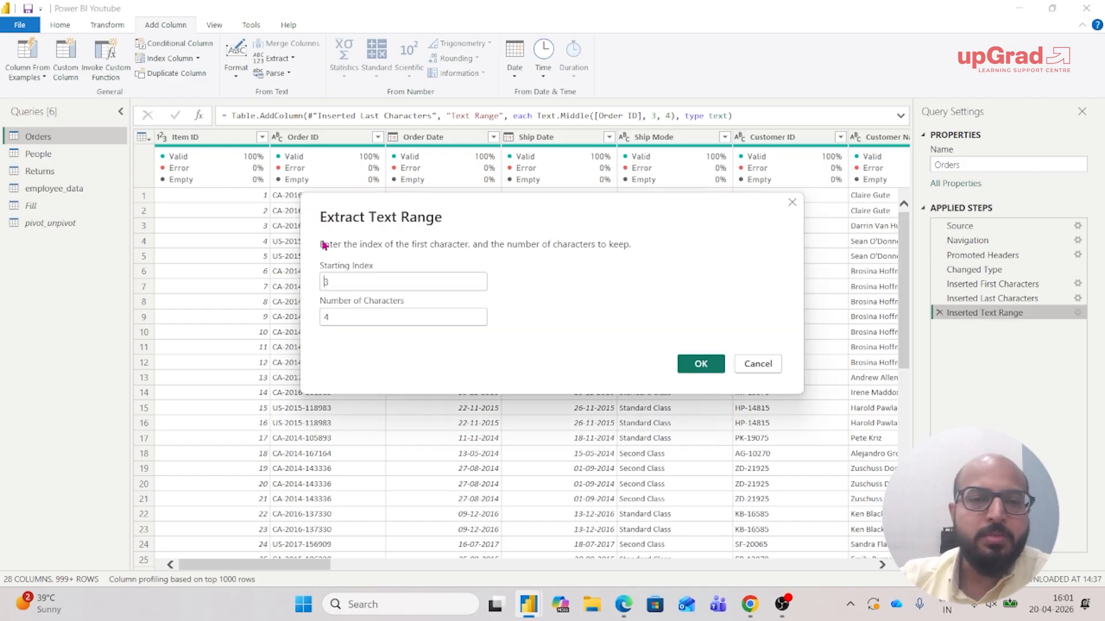
left_click(356, 281)
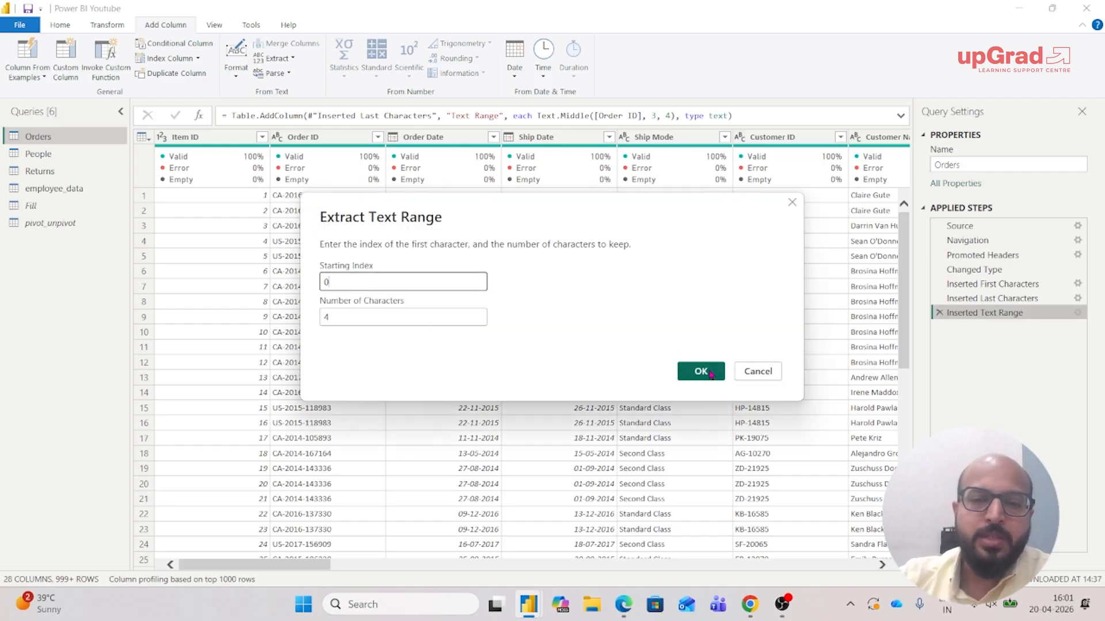
left_click(701, 371)
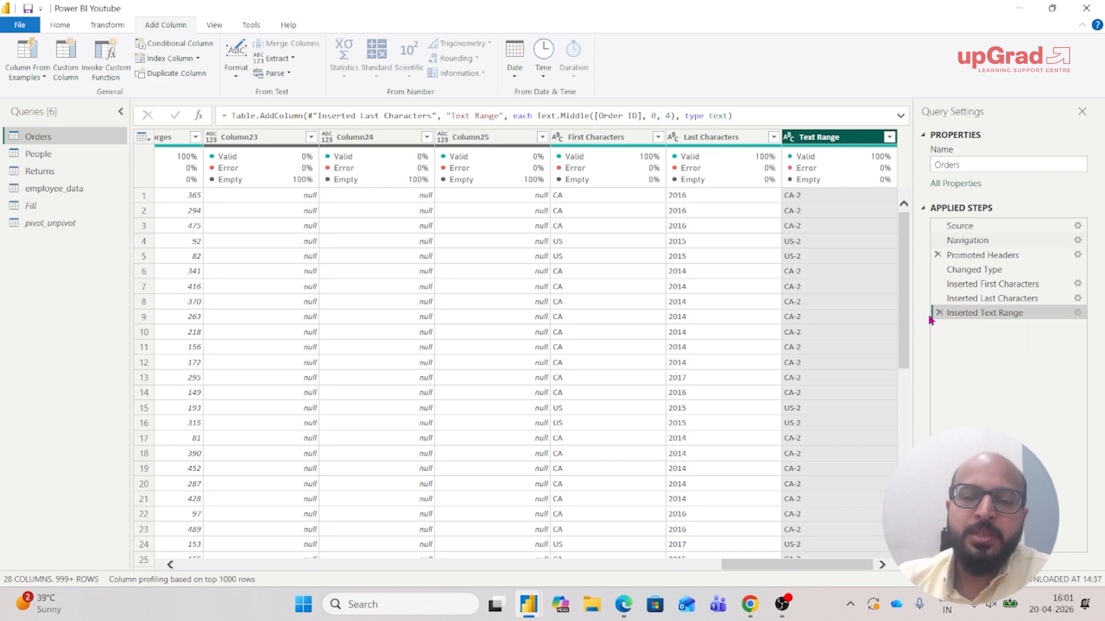
left_click_drag(837, 565, 293, 565)
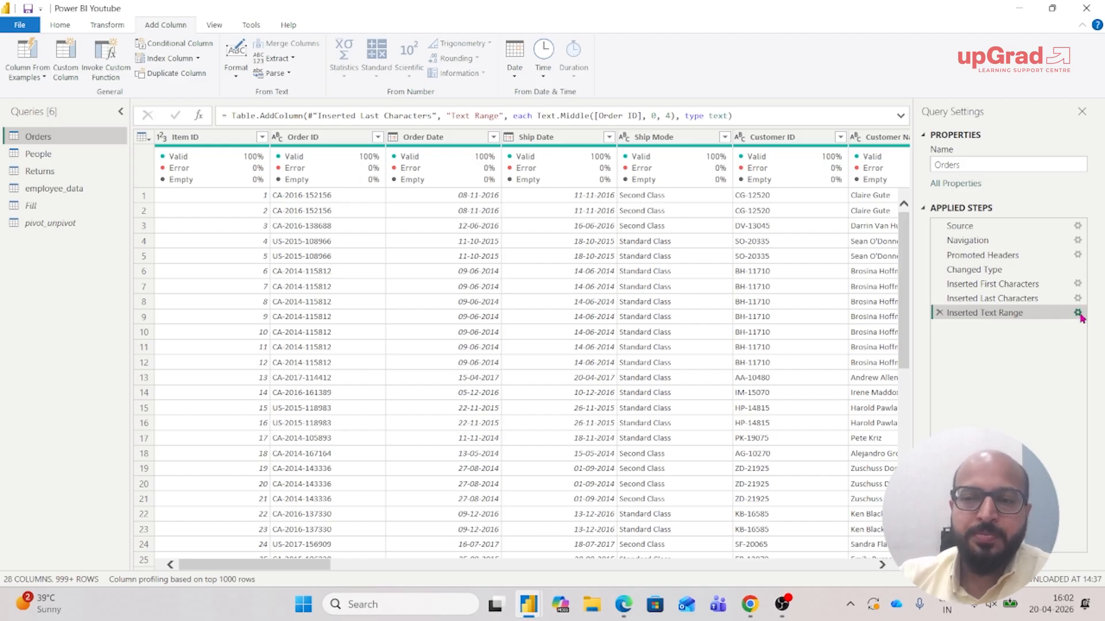
- Set the starting index of the Order ID text range back to 3
left_click_drag(265, 569, 805, 568)
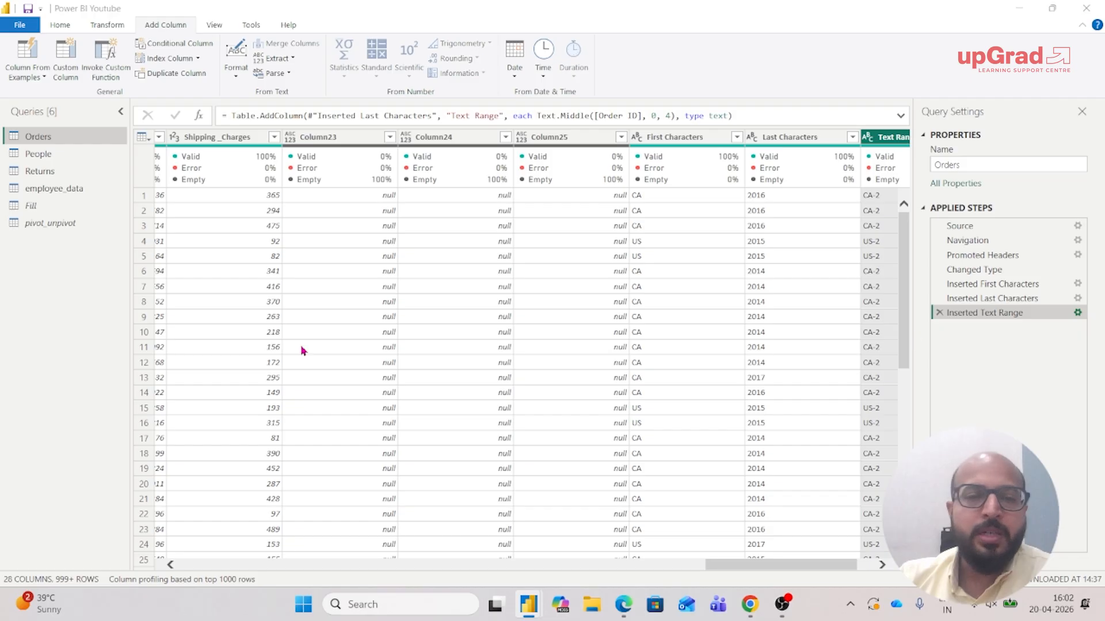
left_click(371, 286)
key("BackSpace")
type("3")
left_click(701, 373)
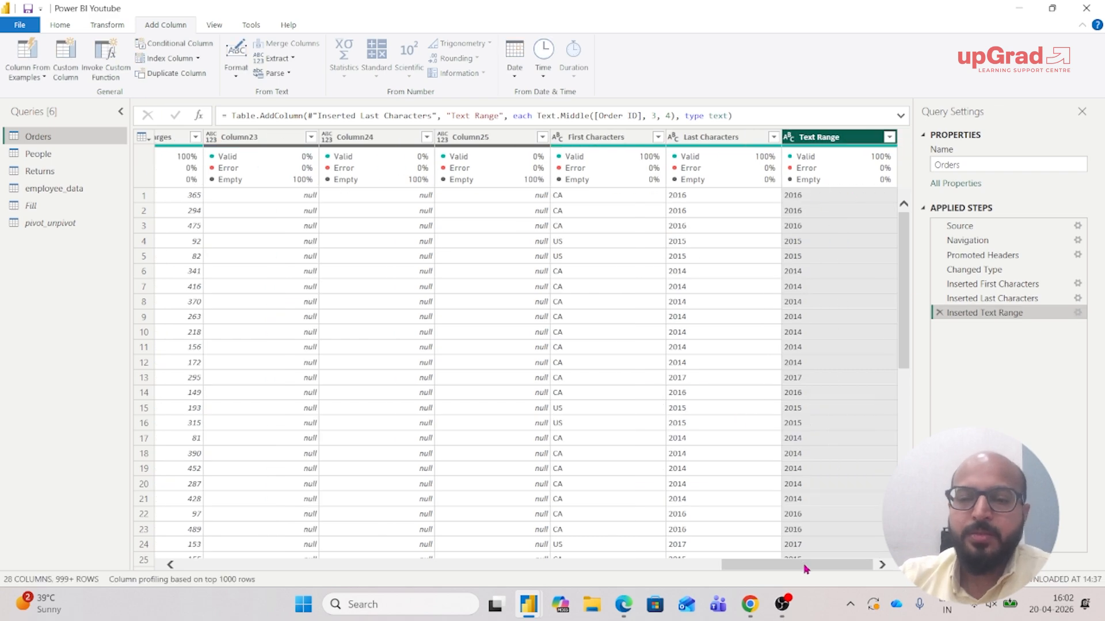
- Add a column with the Order ID text before the "-" delimiter, scanning from the start of the input, and review its values
left_click_drag(808, 575, 225, 569)
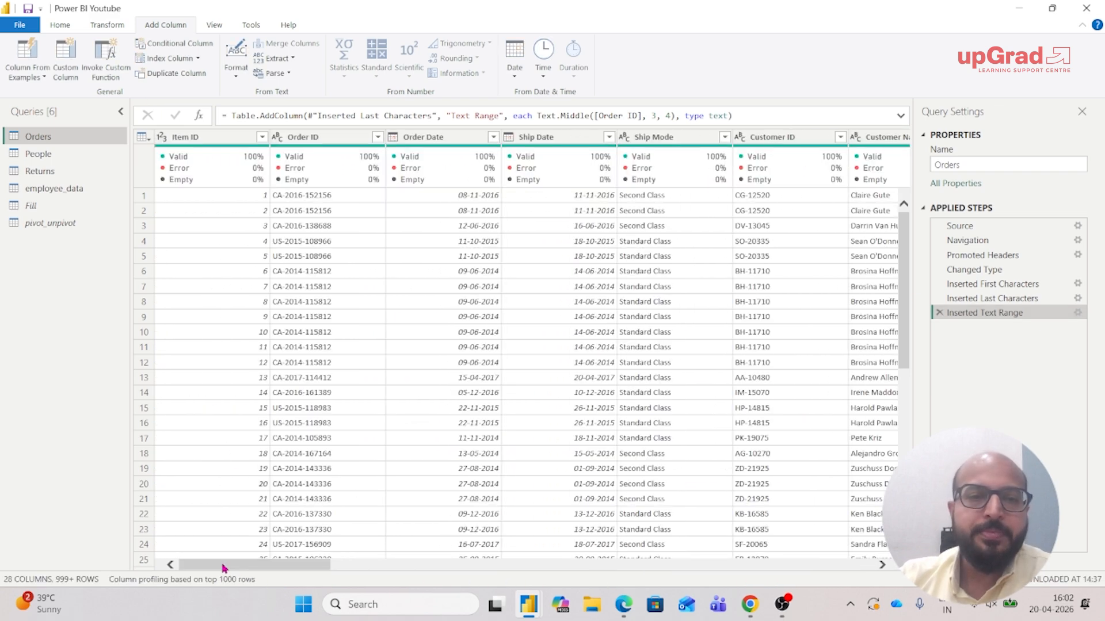
left_click(309, 138)
left_click(288, 61)
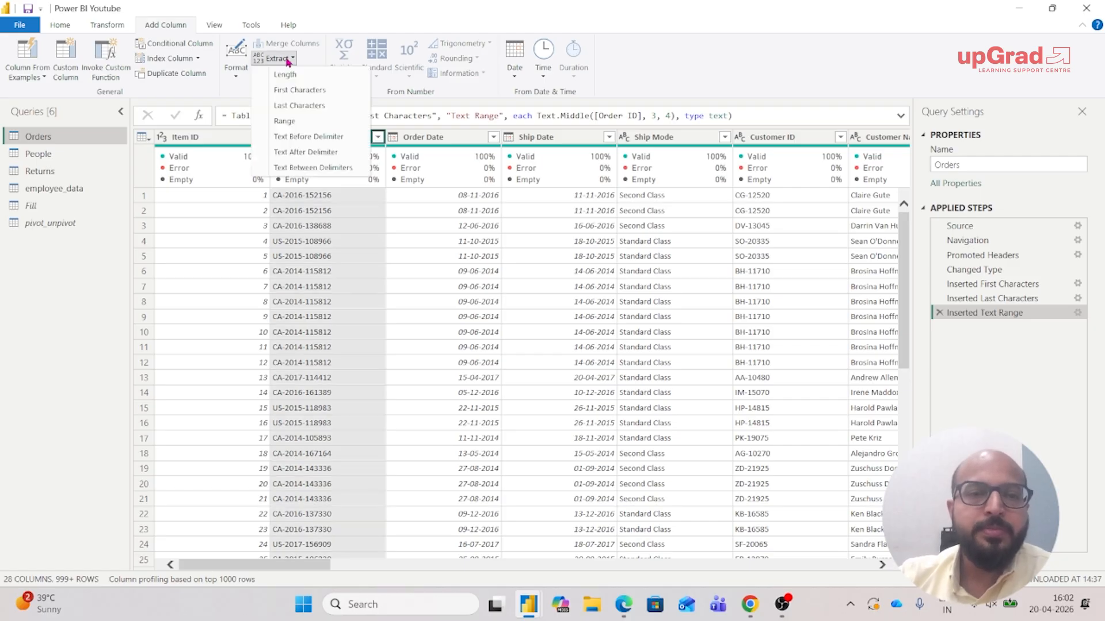
left_click(316, 140)
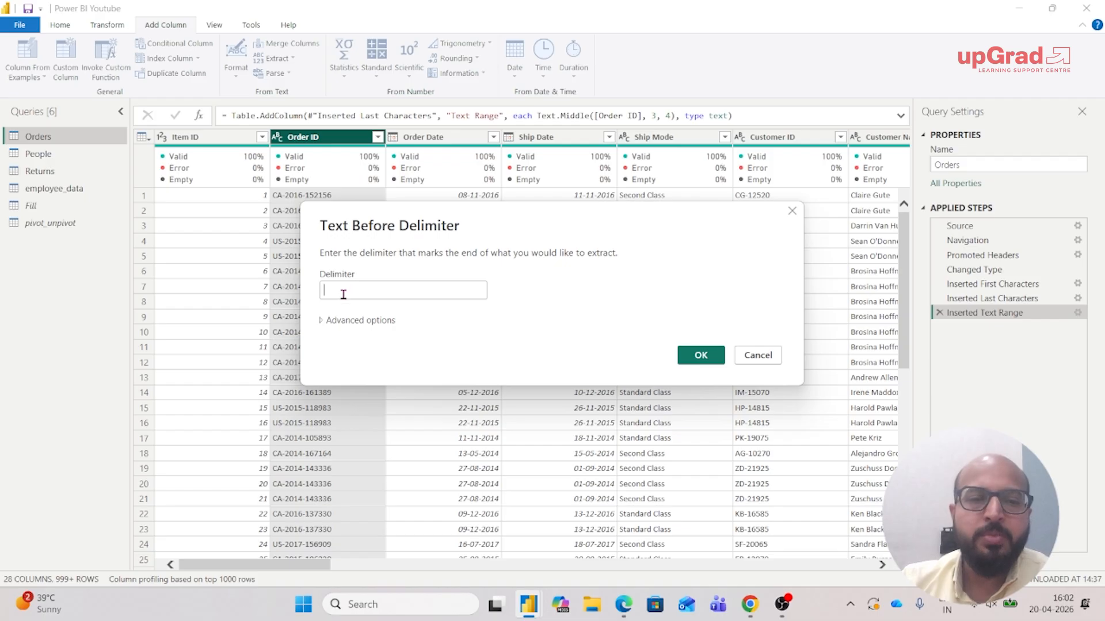
left_click(323, 320)
left_click(374, 289)
type("-")
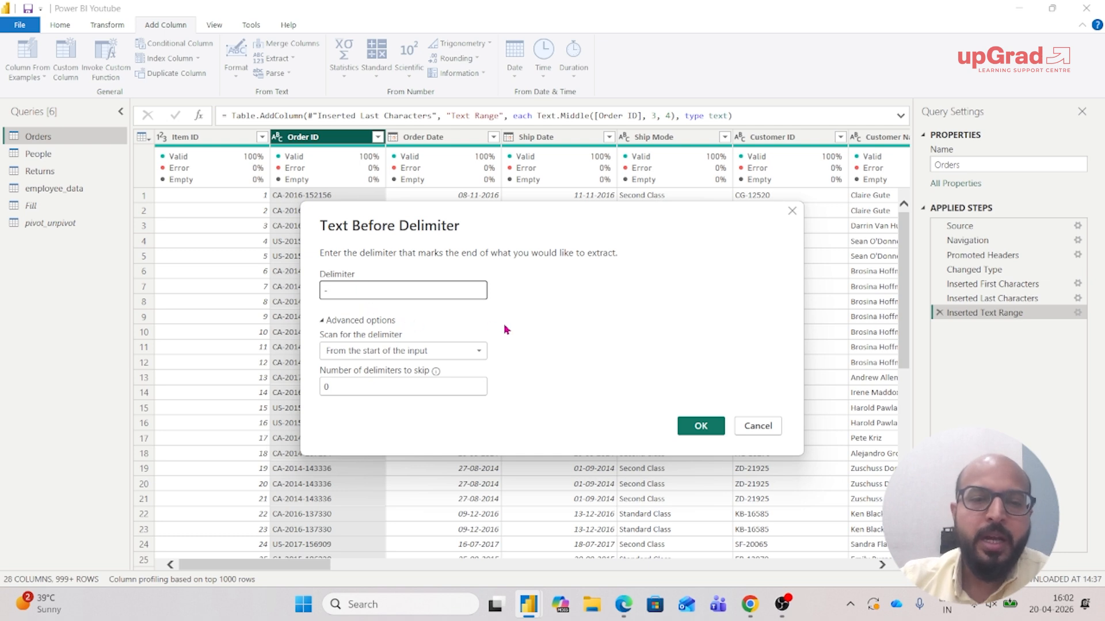
left_click(471, 354)
left_click(399, 366)
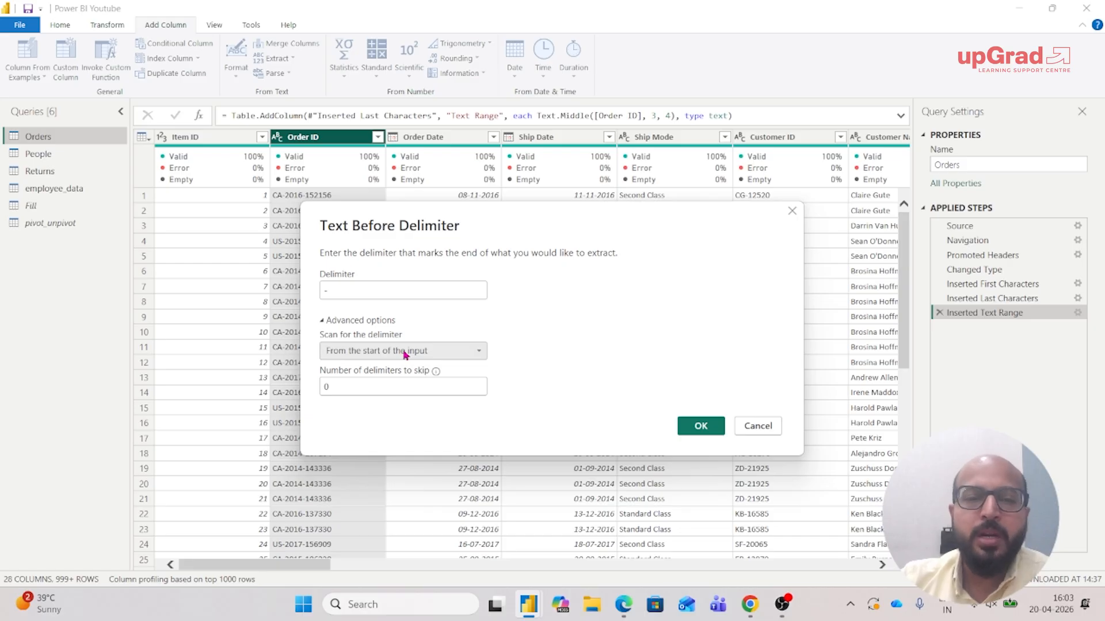
left_click(696, 430)
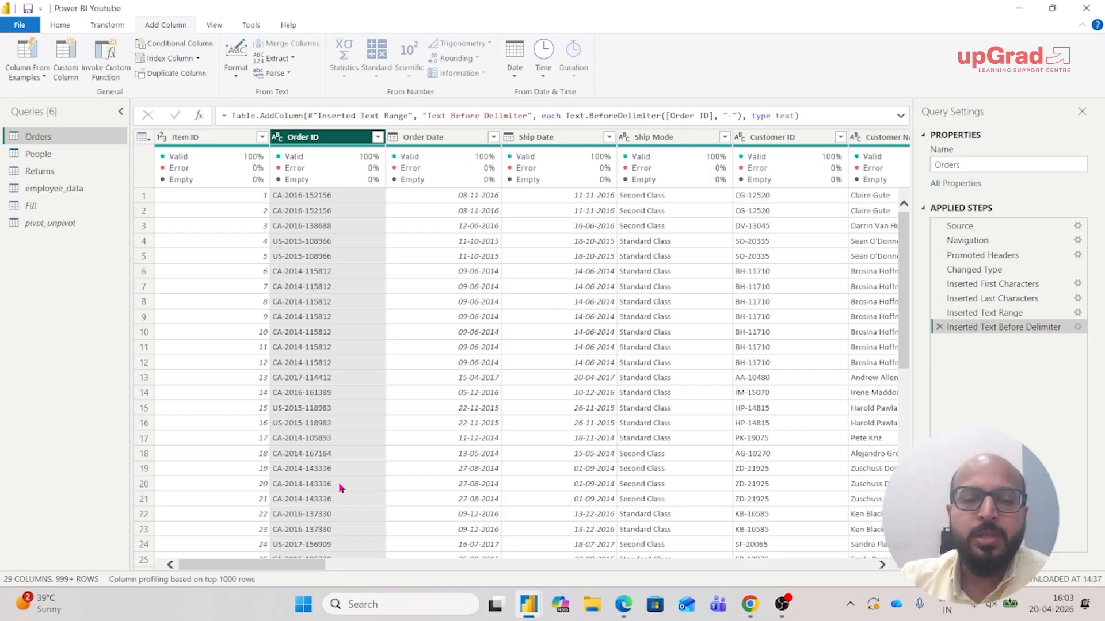
left_click_drag(318, 569, 735, 534)
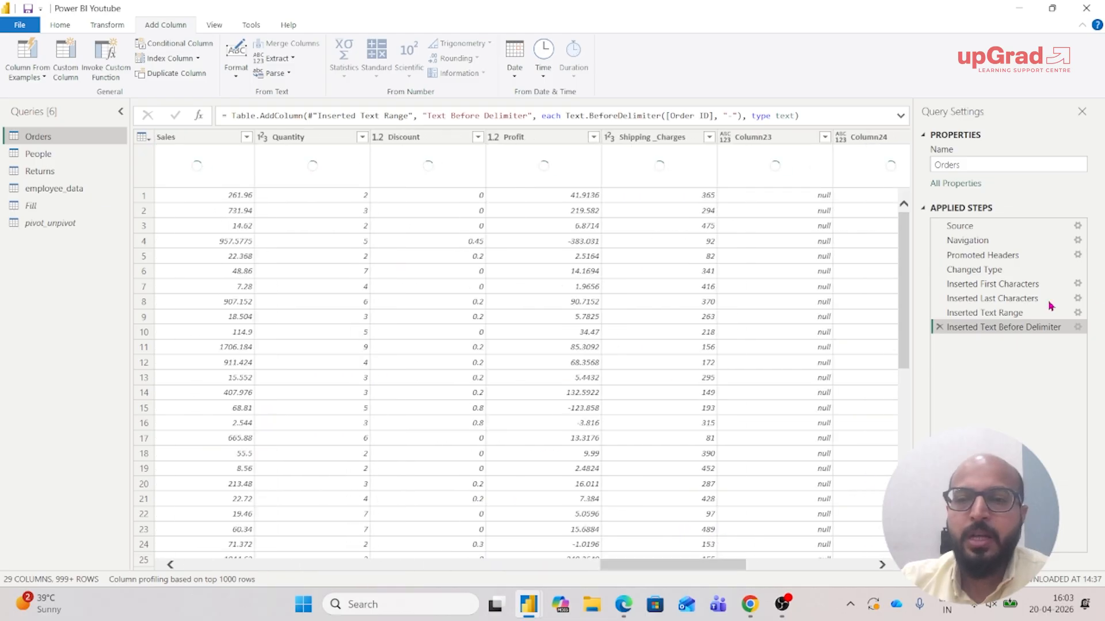
left_click_drag(685, 564, 805, 564)
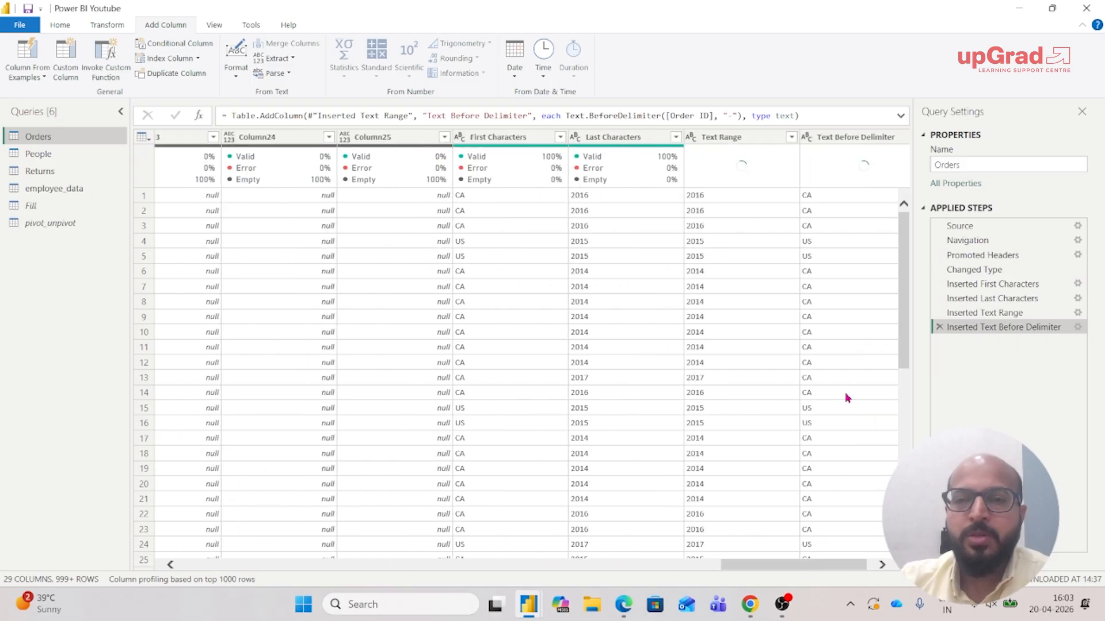
left_click(856, 140)
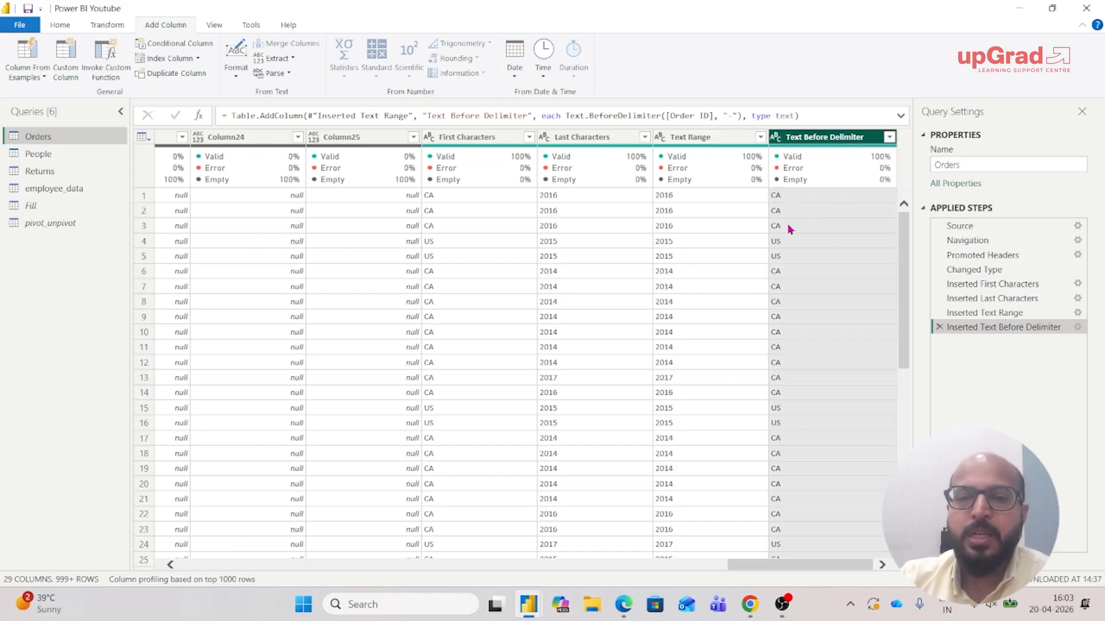
left_click_drag(812, 564, 267, 562)
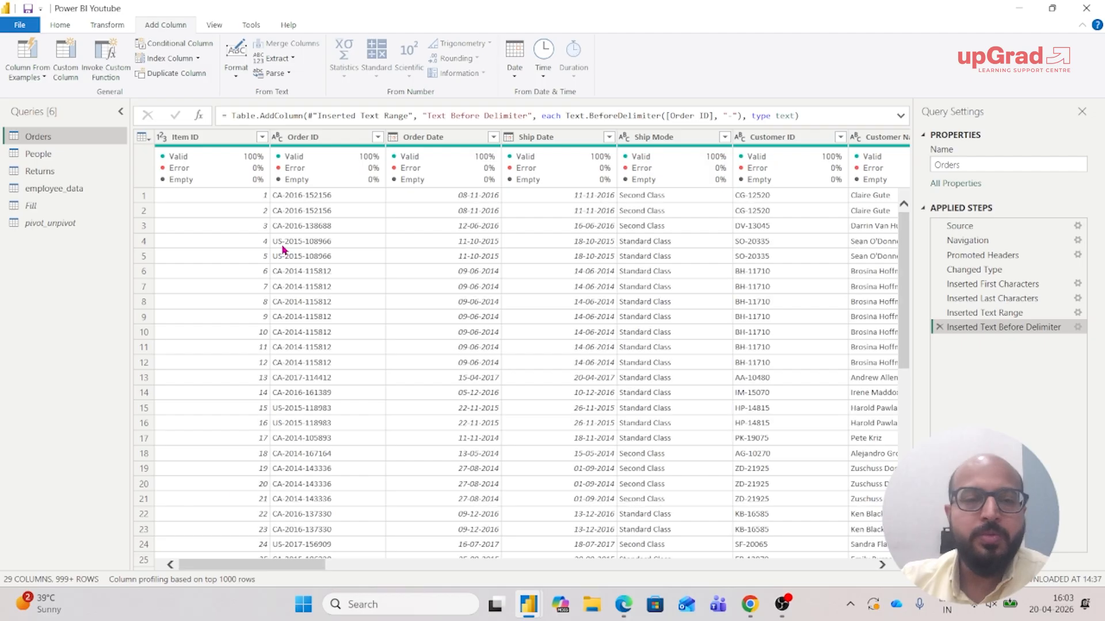
- Add a column with the Order ID text after the "-" delimiter, scanning from the start of the input, and review its values
left_click(331, 141)
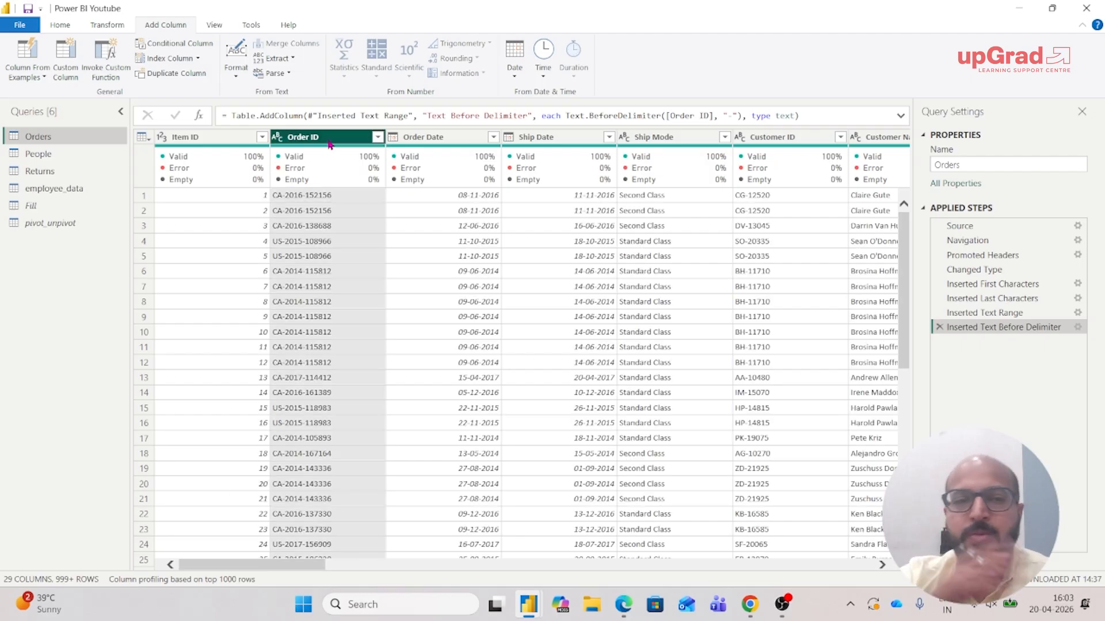
left_click(293, 59)
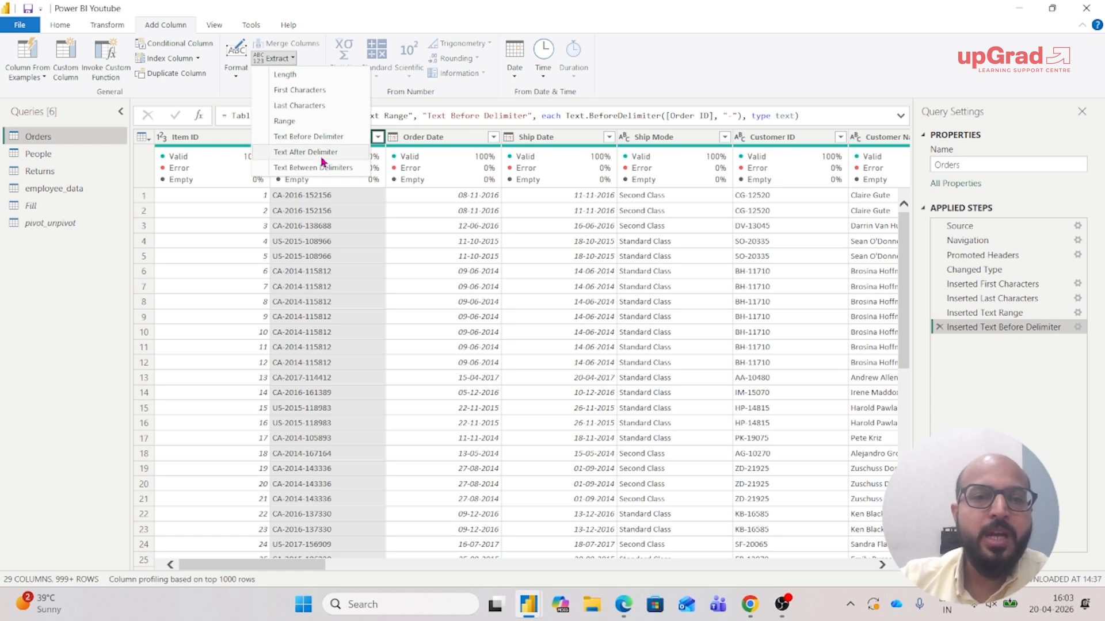
left_click(305, 152)
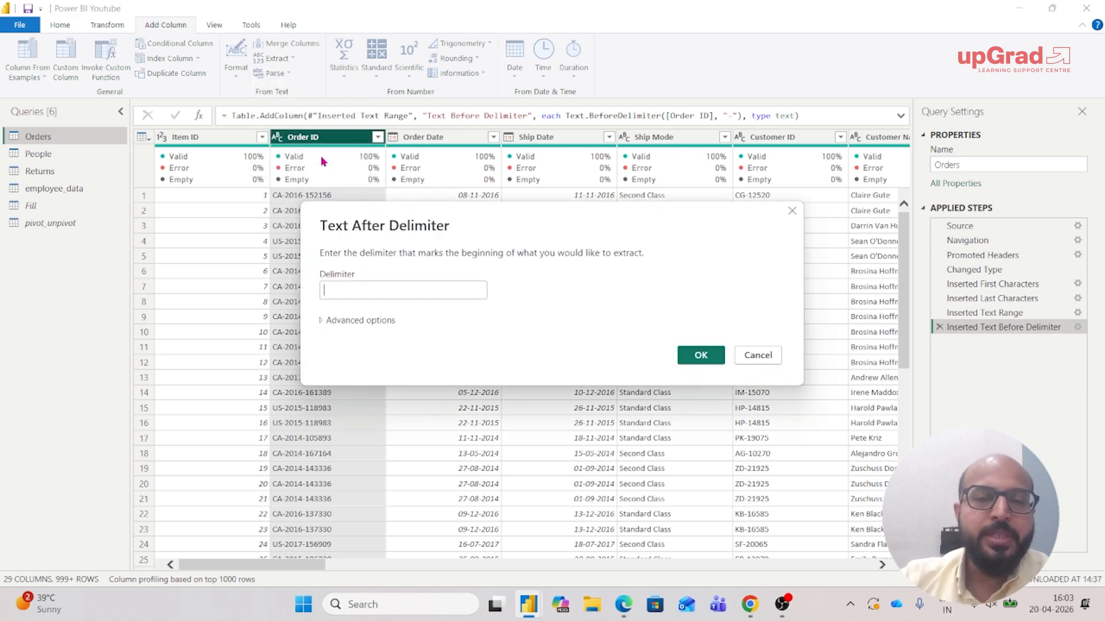
left_click(348, 325)
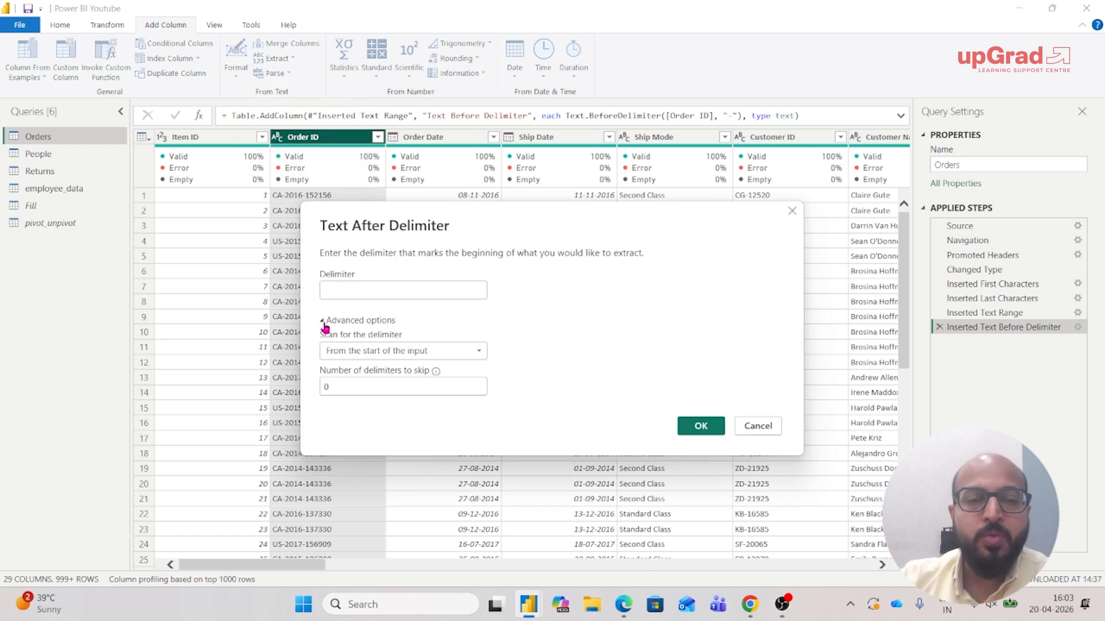
left_click(371, 292)
type("-")
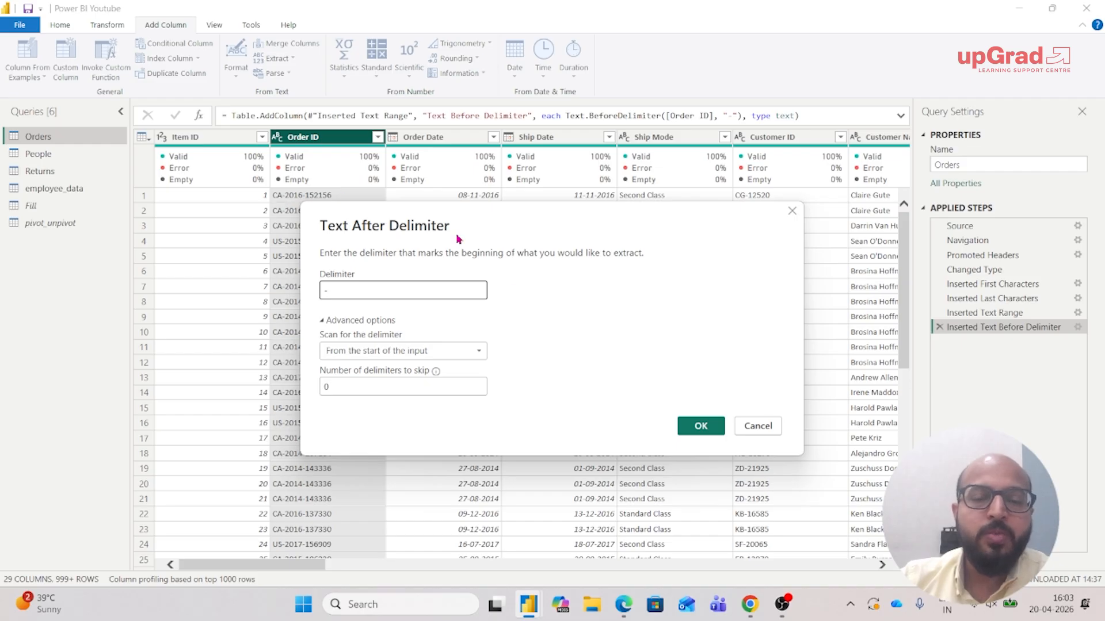
left_click(700, 426)
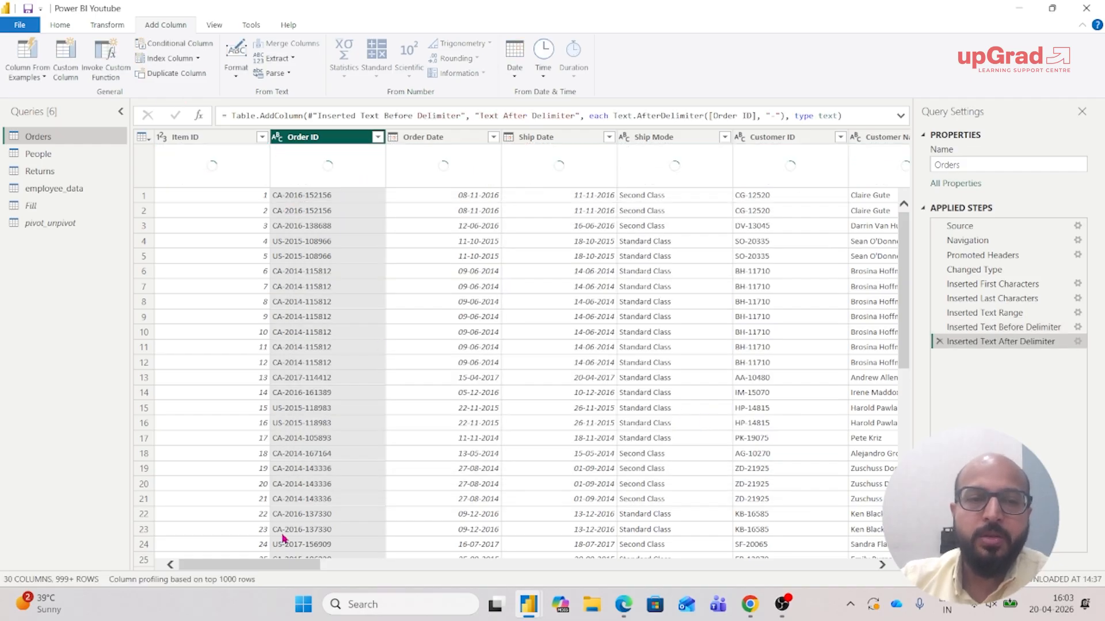
left_click_drag(289, 570, 881, 553)
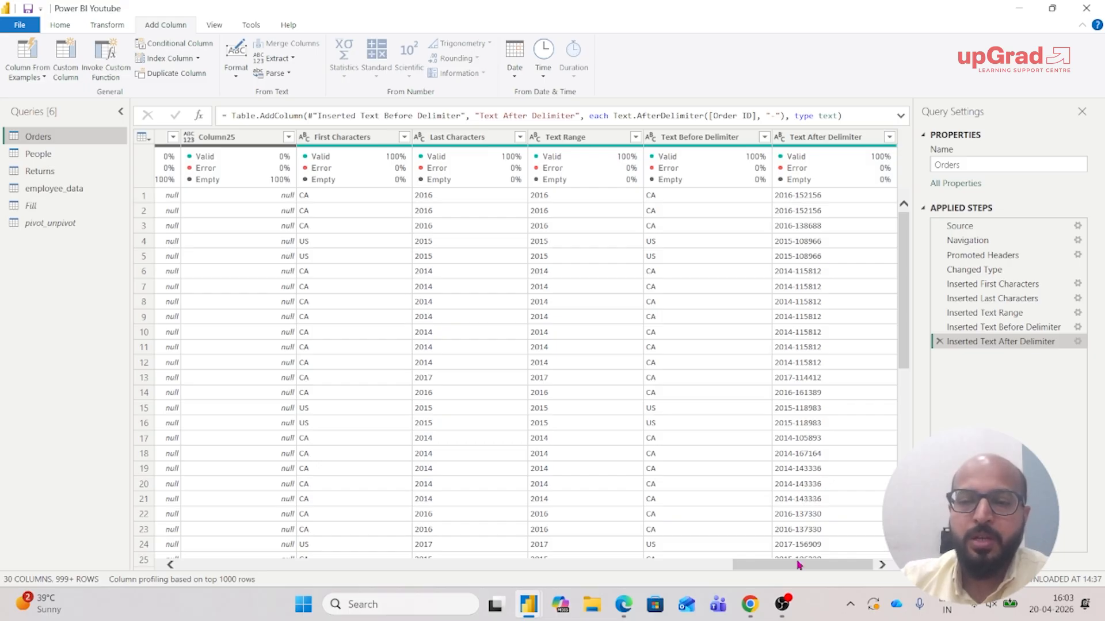
left_click_drag(798, 566, 207, 562)
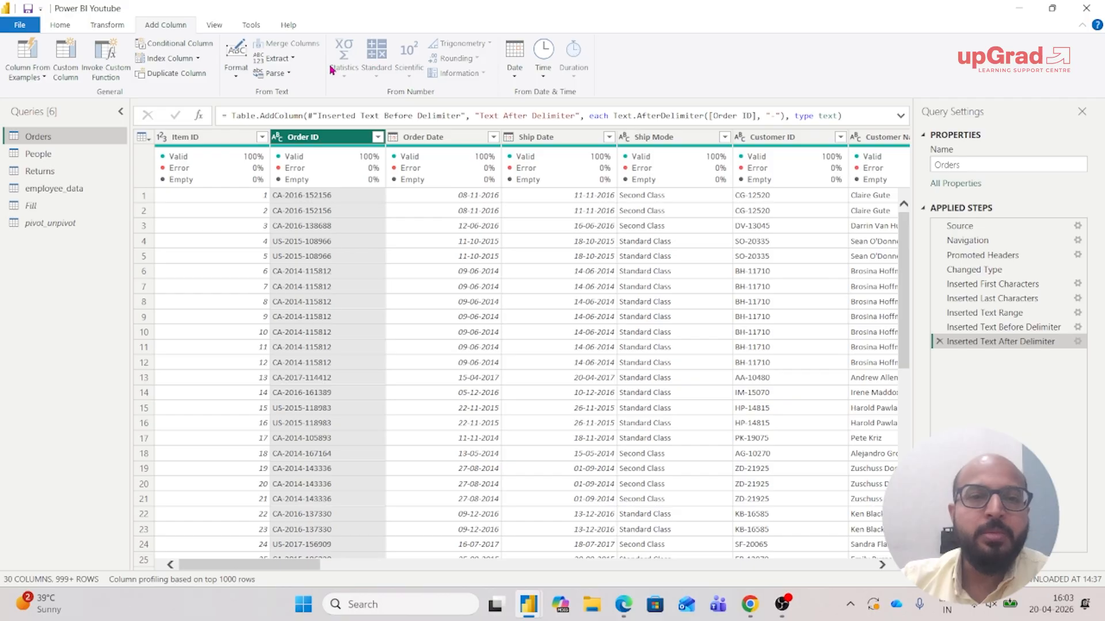
- Try replacing the Order ID values with the text between two "-" delimiters, and remove that applied step after checking the column
left_click(284, 61)
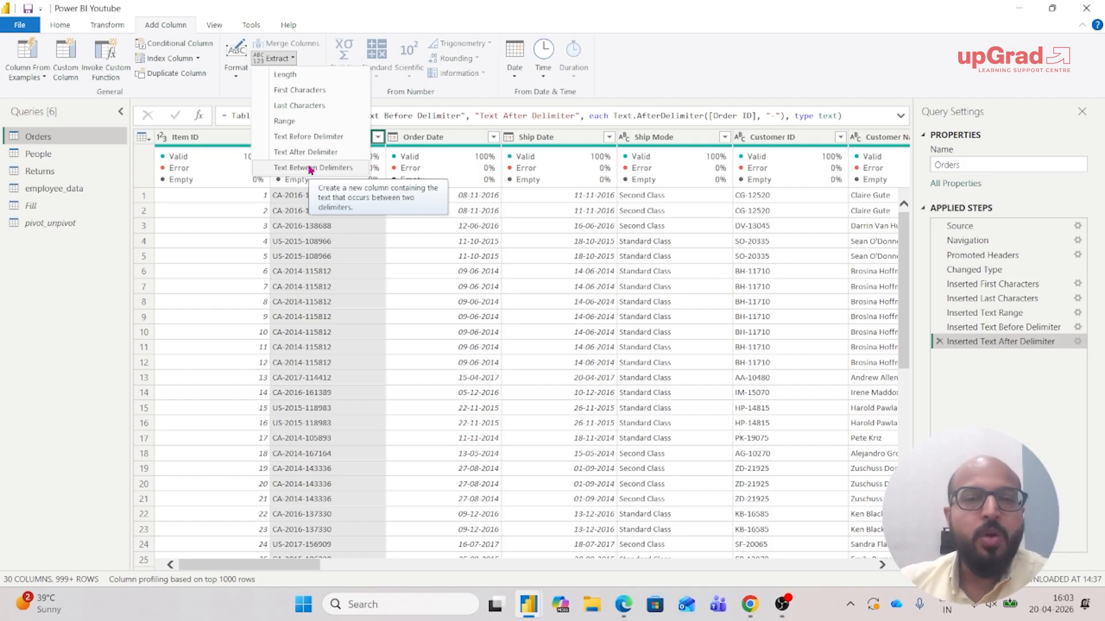
left_click(109, 26)
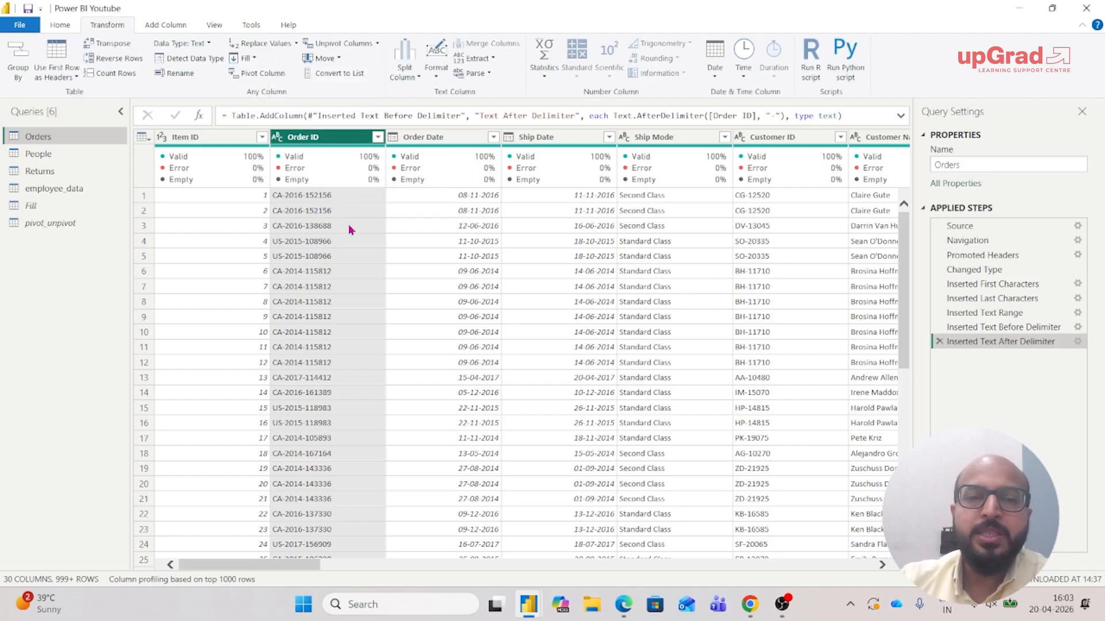
left_click(490, 60)
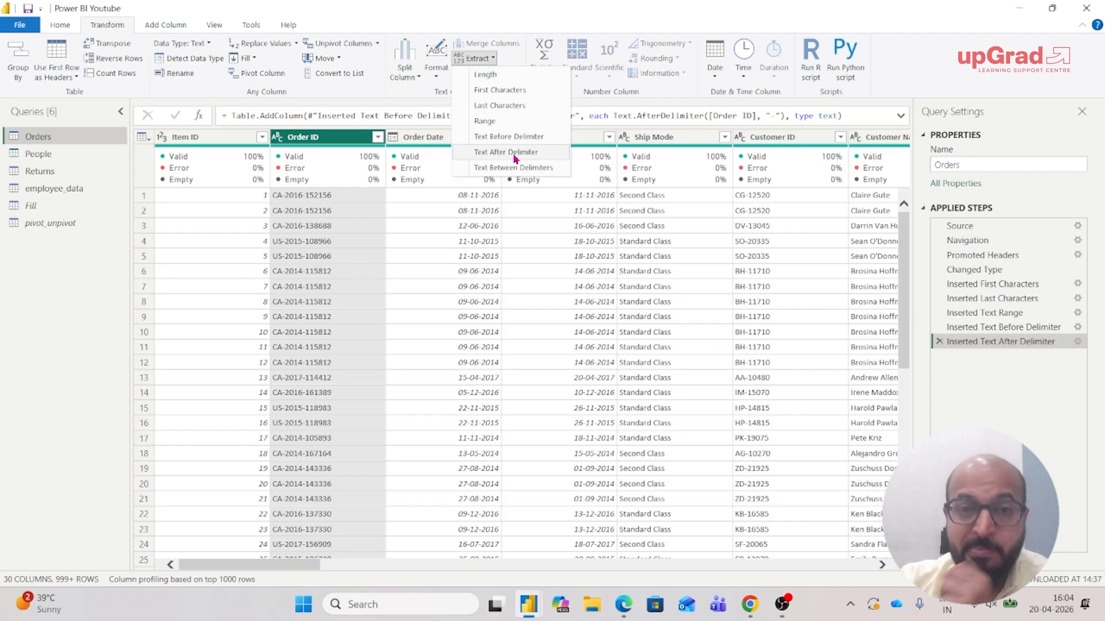
left_click(511, 168)
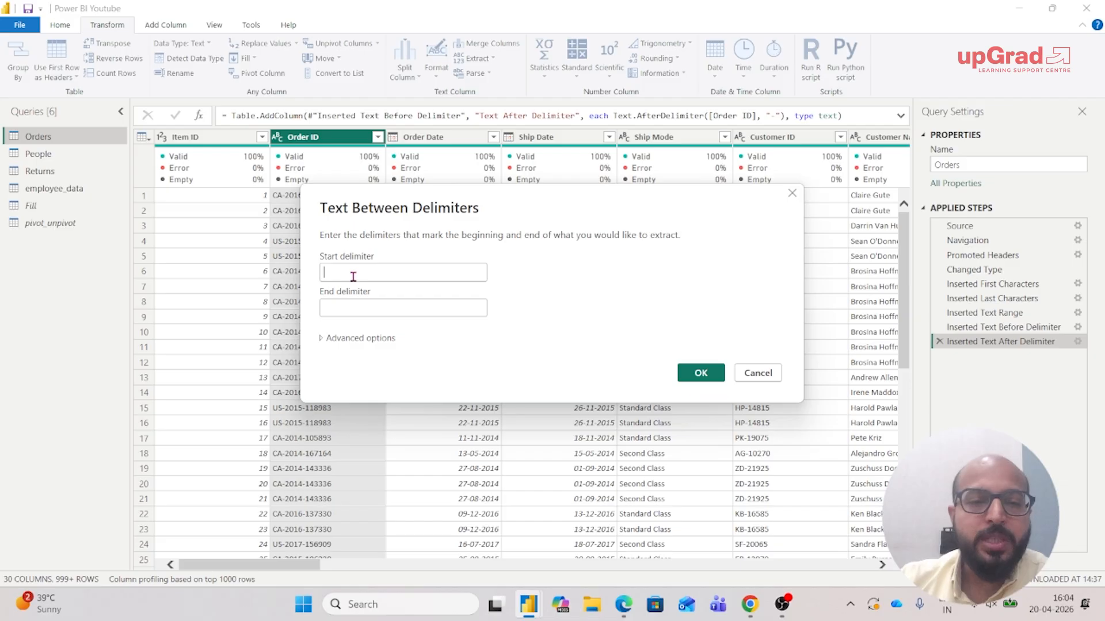
left_click_drag(424, 208, 476, 275)
left_click(407, 378)
left_click(393, 343)
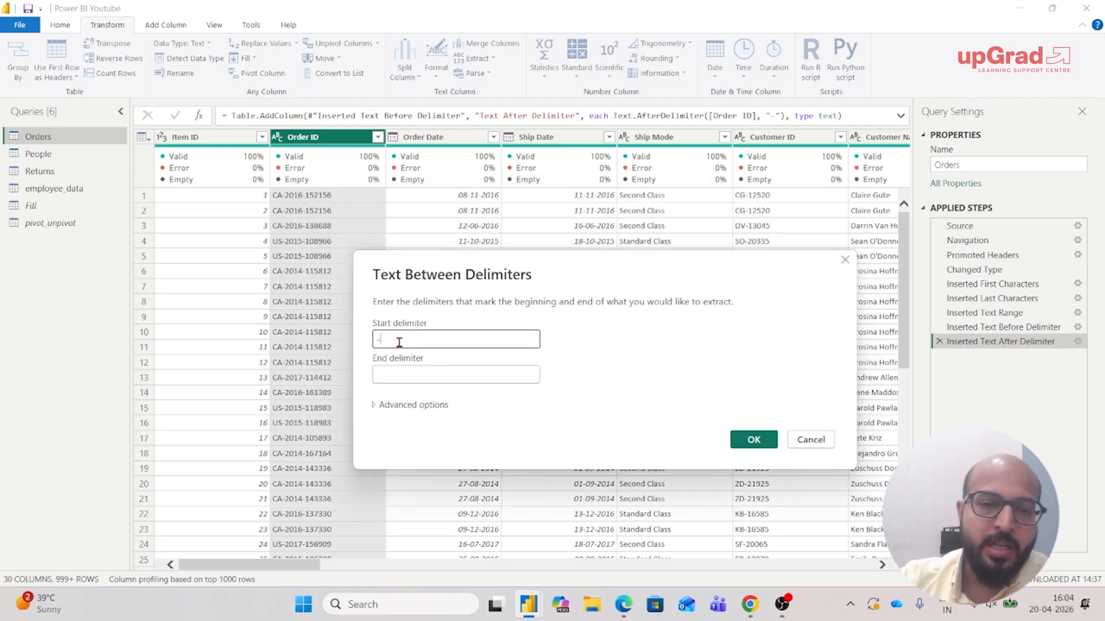
left_click(419, 376)
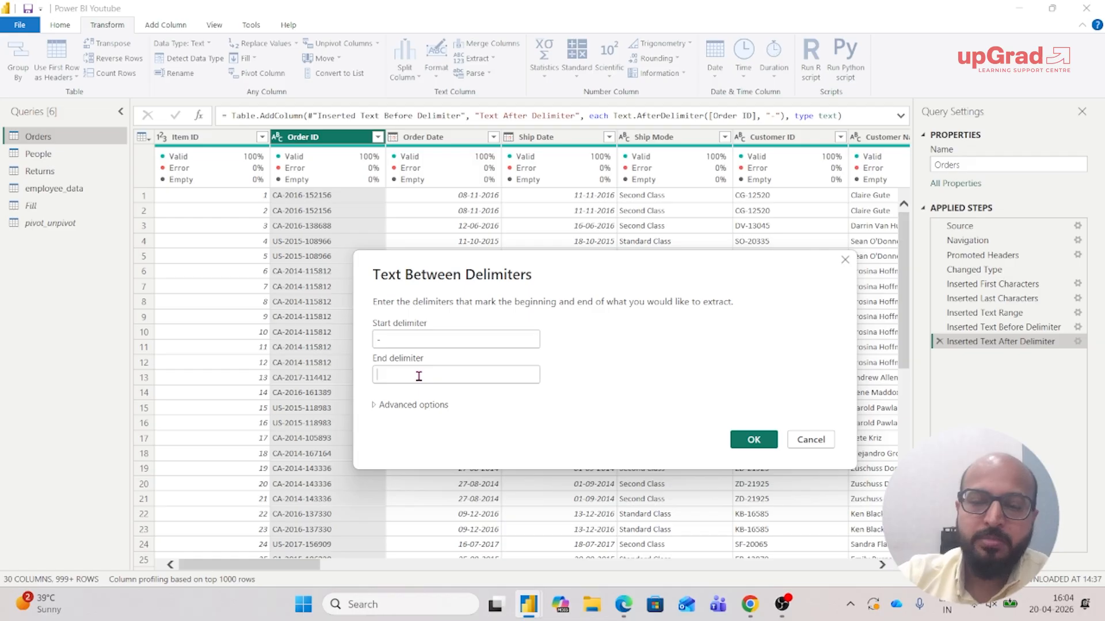
left_click(384, 405)
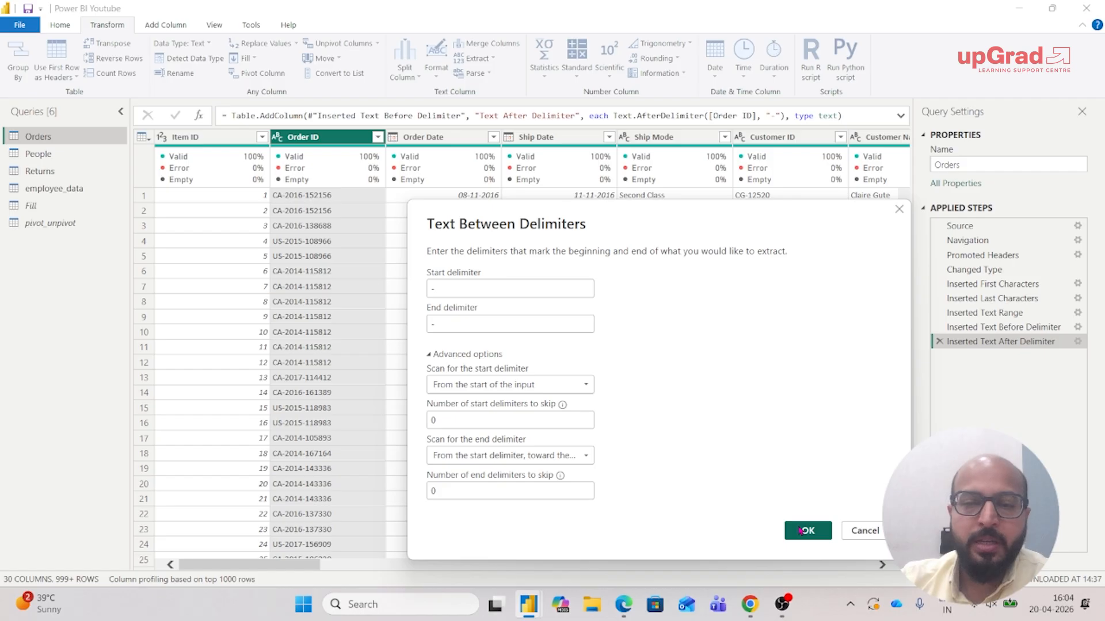
left_click(807, 531)
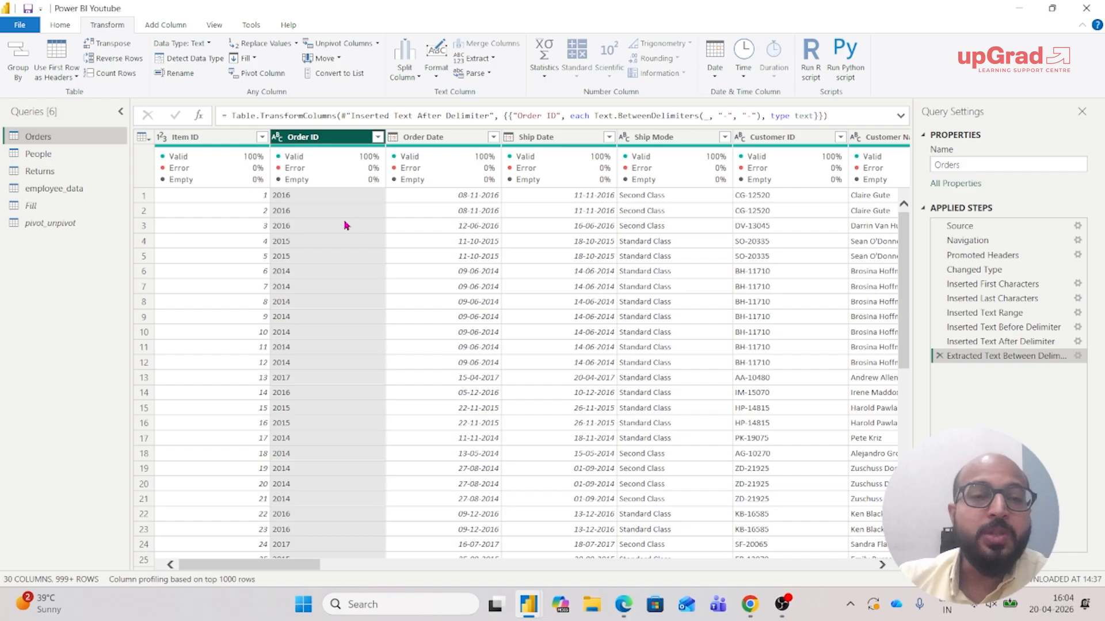
mouse_move(331, 169)
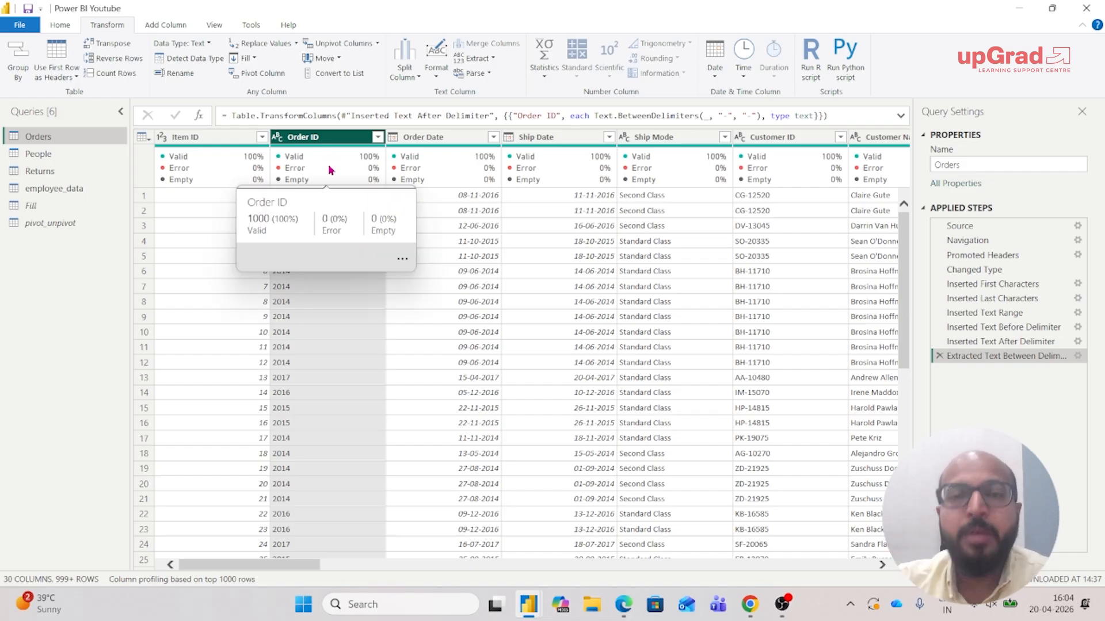
left_click(940, 355)
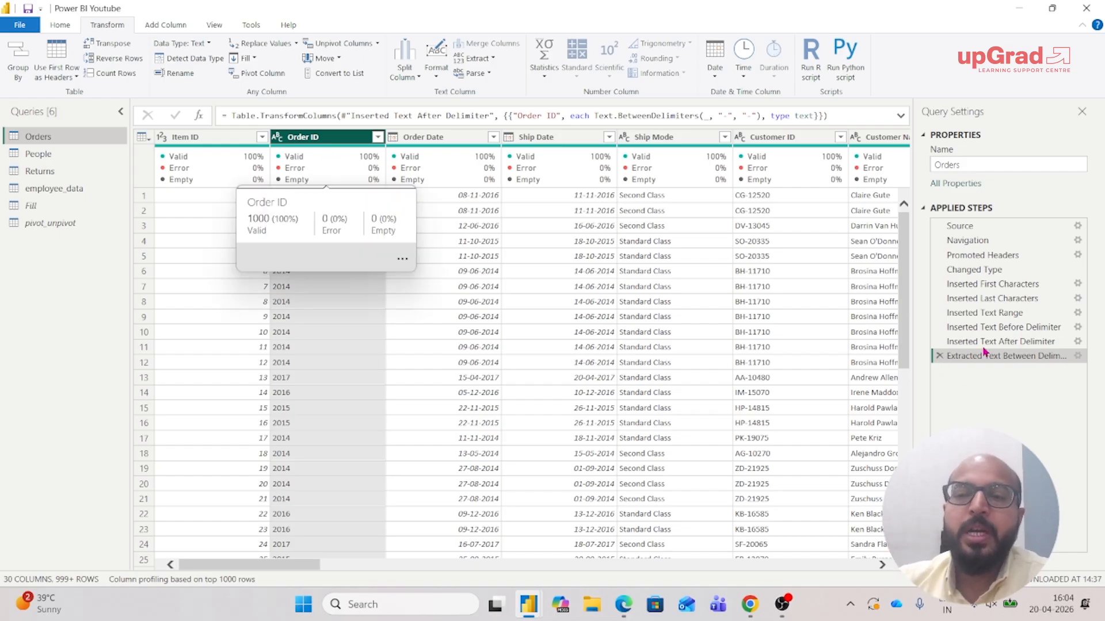
- Import sample_dataset.json from the Downloads folder as a new JSON source
left_click(166, 28)
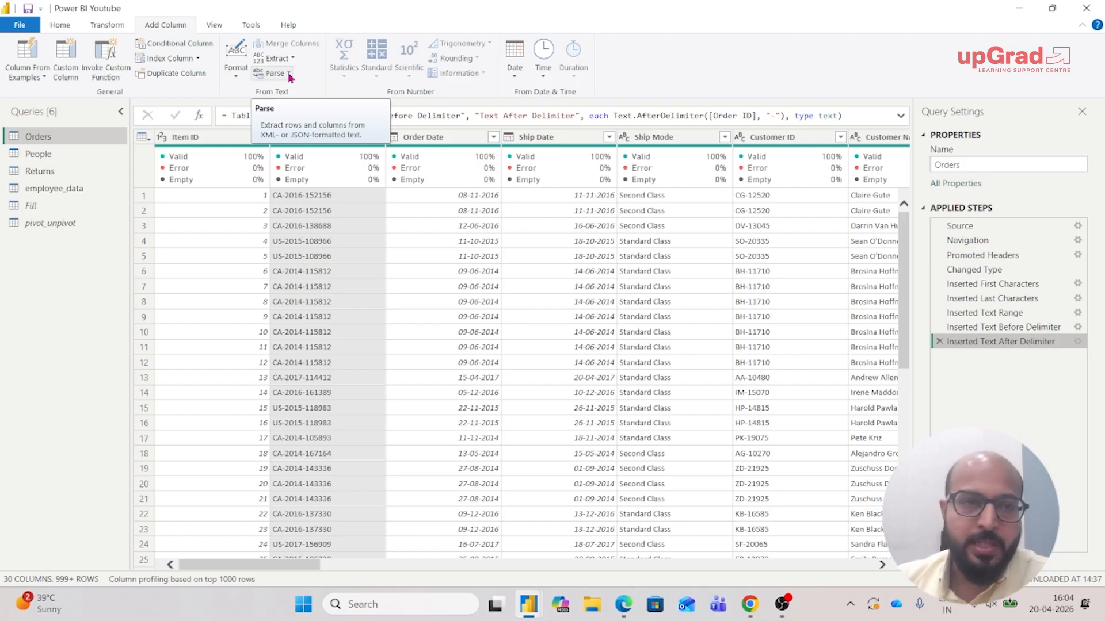
left_click(61, 27)
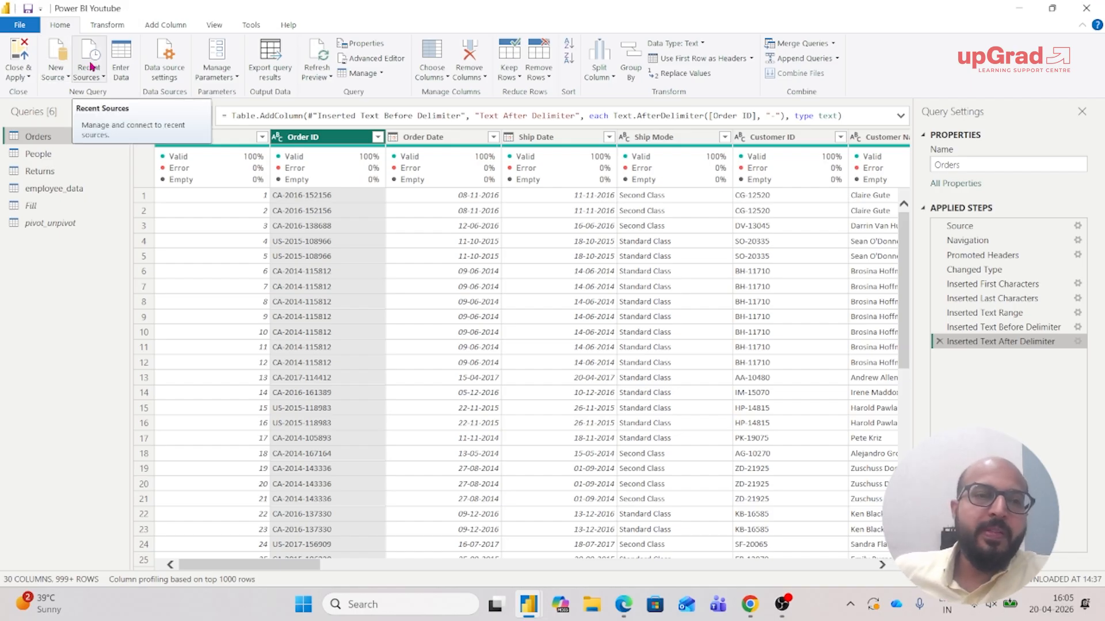
left_click(57, 74)
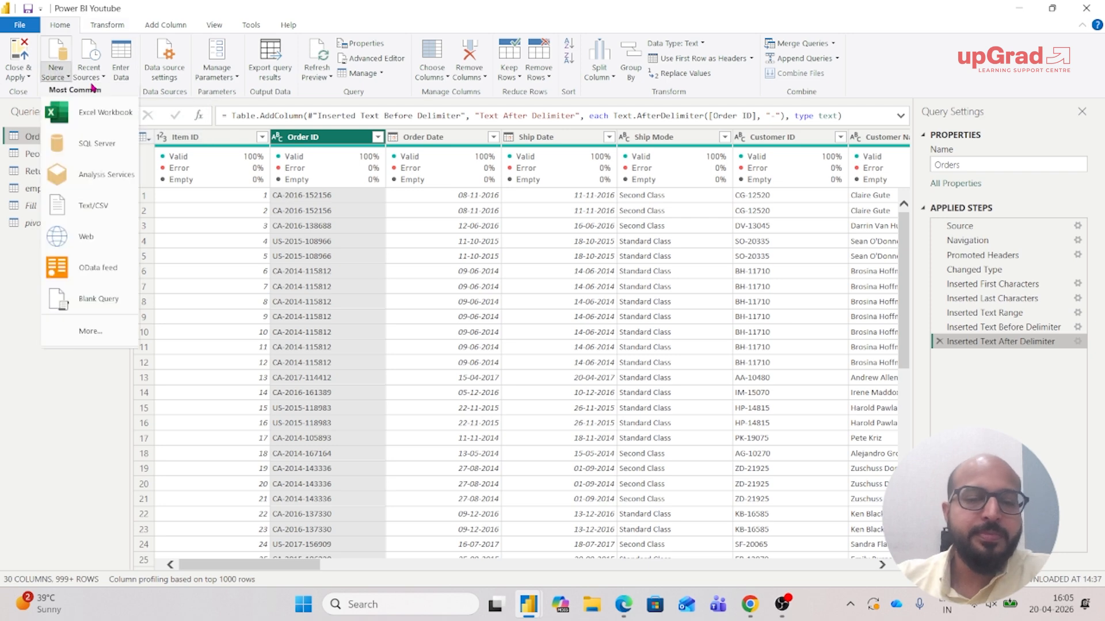
left_click(90, 337)
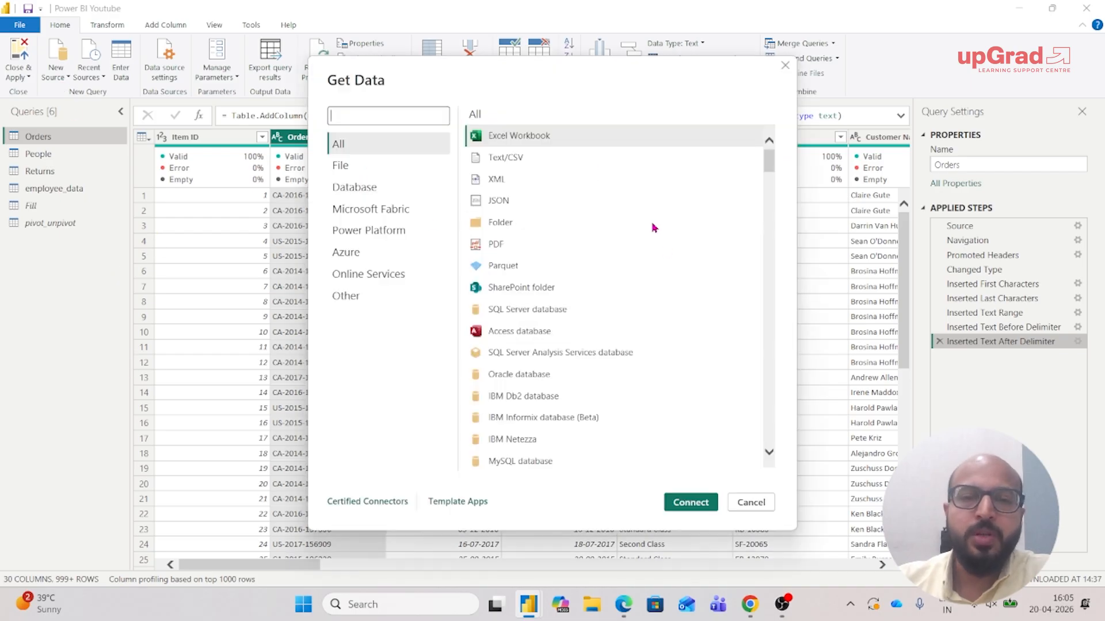
left_click(500, 200)
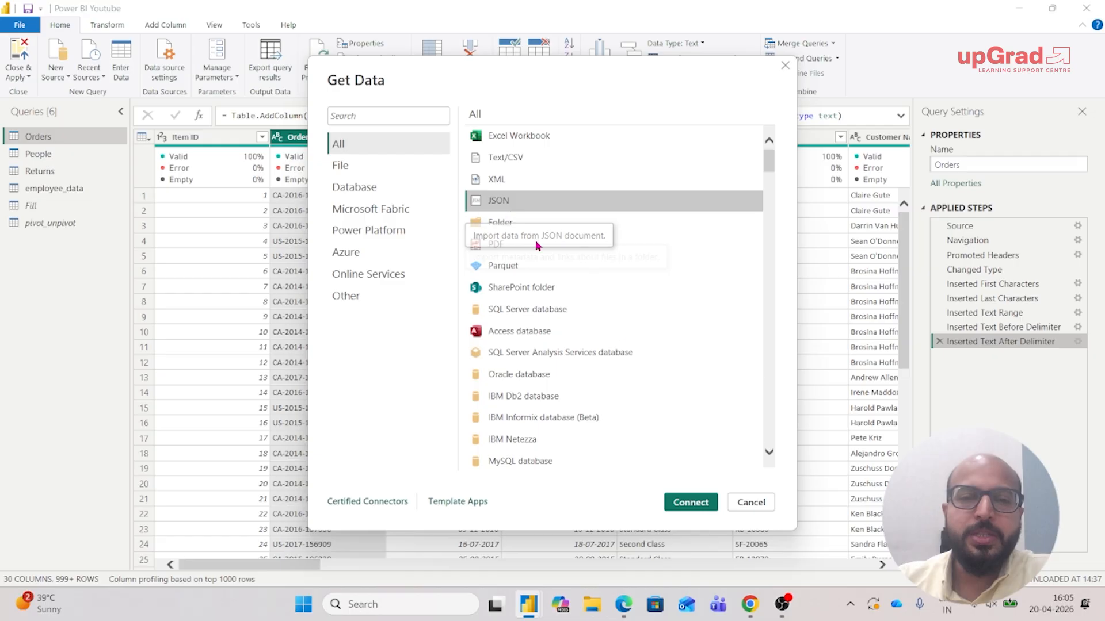
left_click(691, 503)
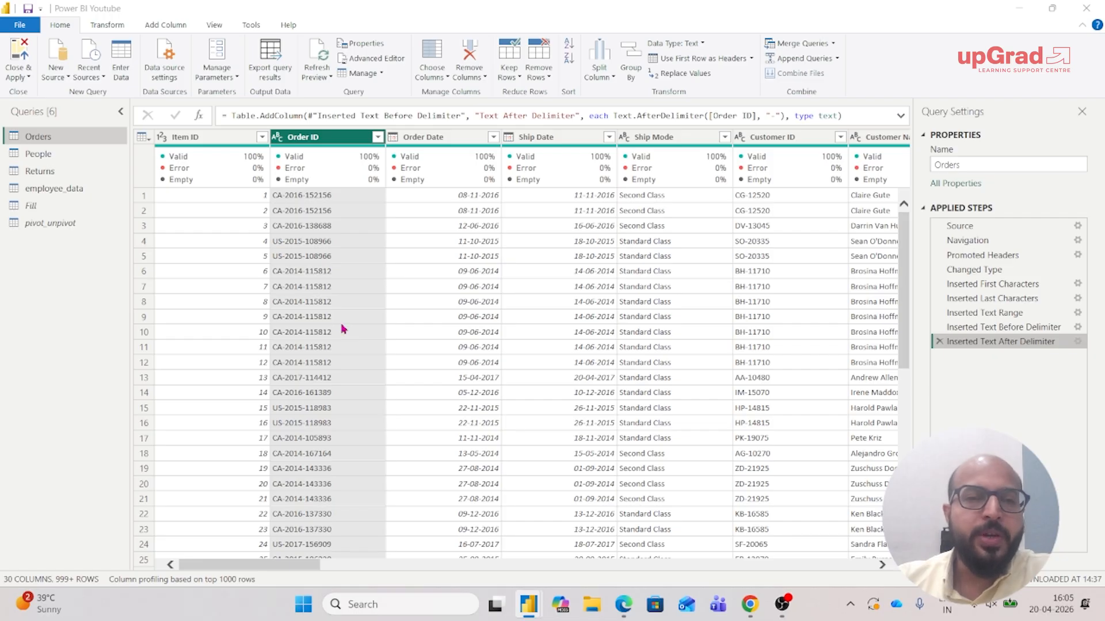
left_click(184, 131)
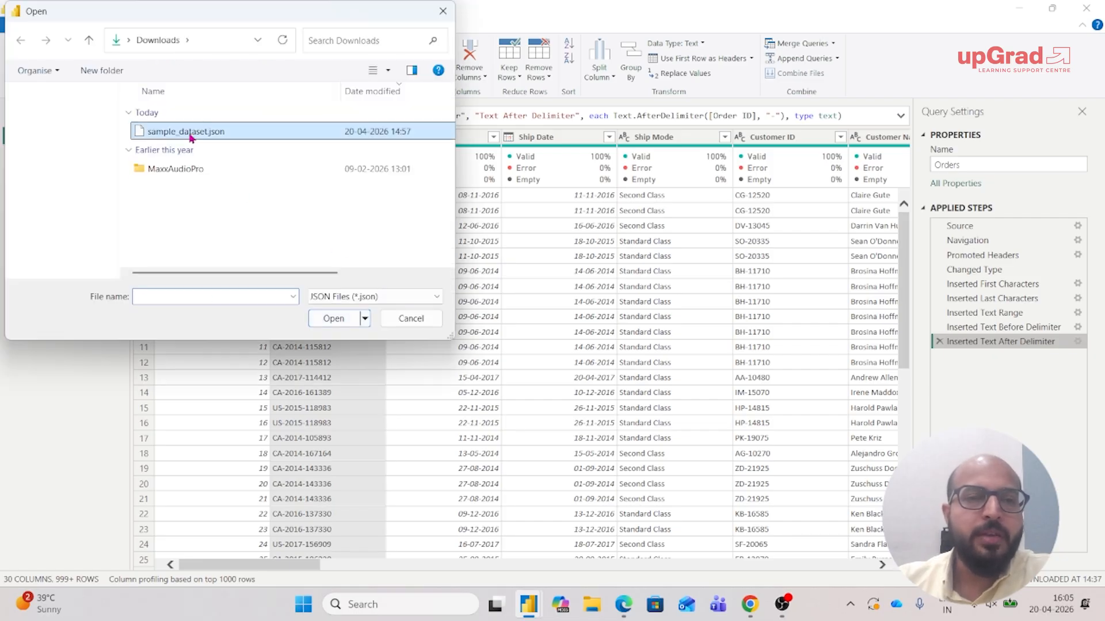
left_click(340, 320)
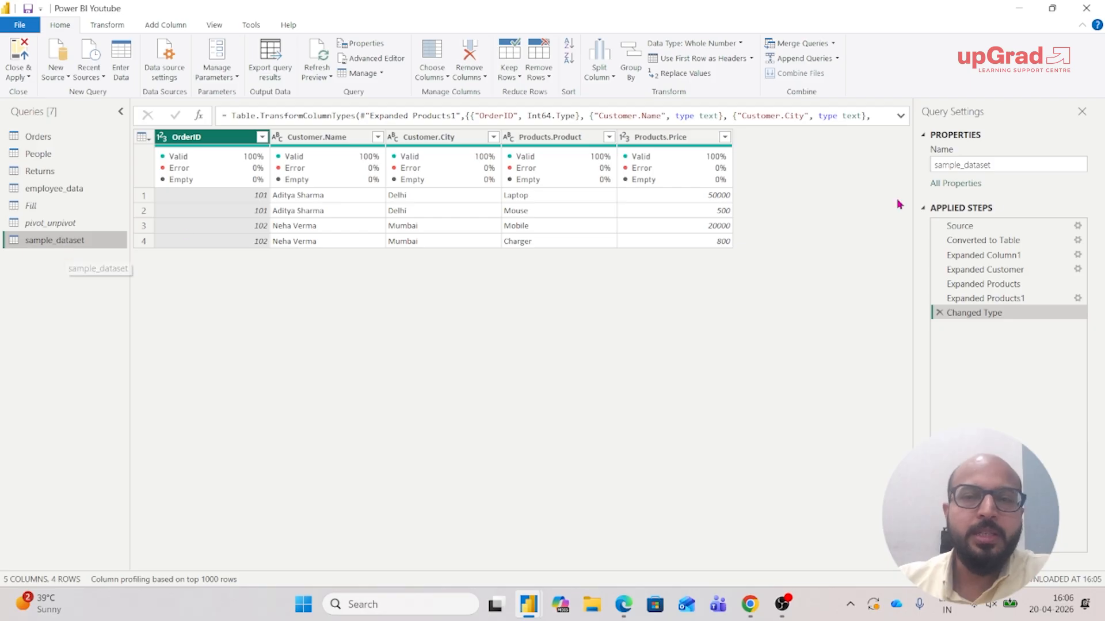
- Examine the Source and Converted to Table steps of sample_dataset, including the fields available for expansion in Column1
left_click(981, 229)
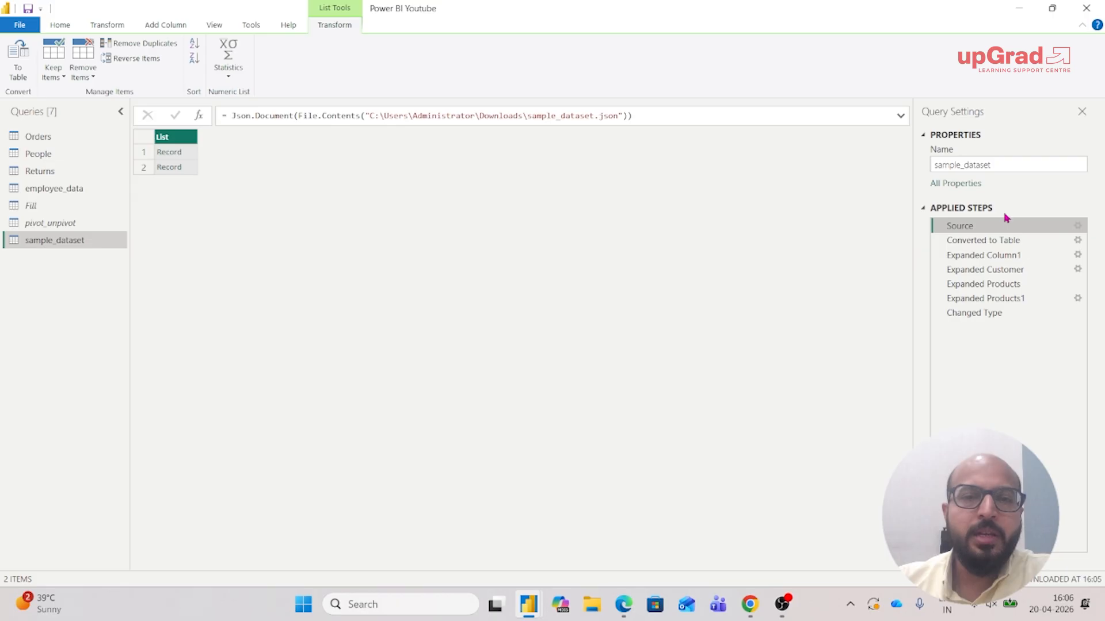
left_click(991, 243)
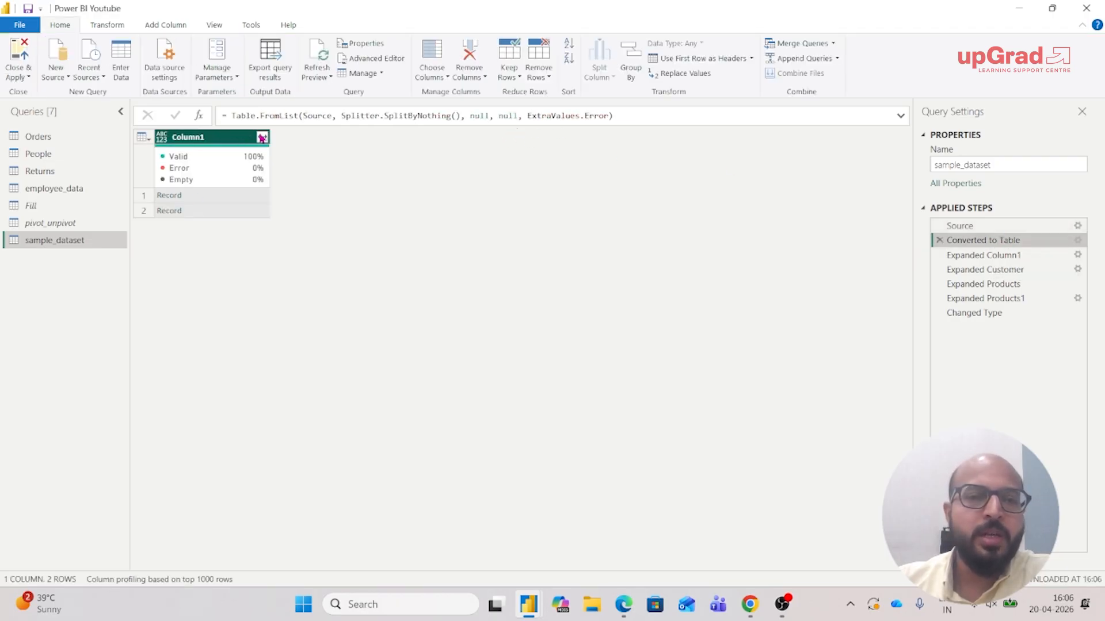
left_click(262, 139)
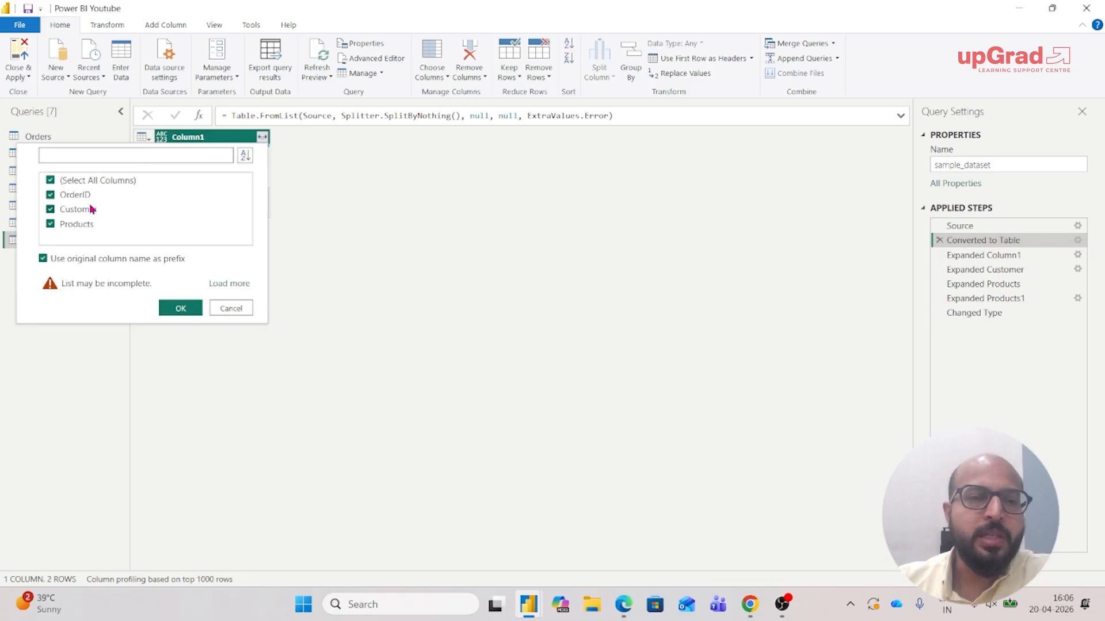
left_click(337, 231)
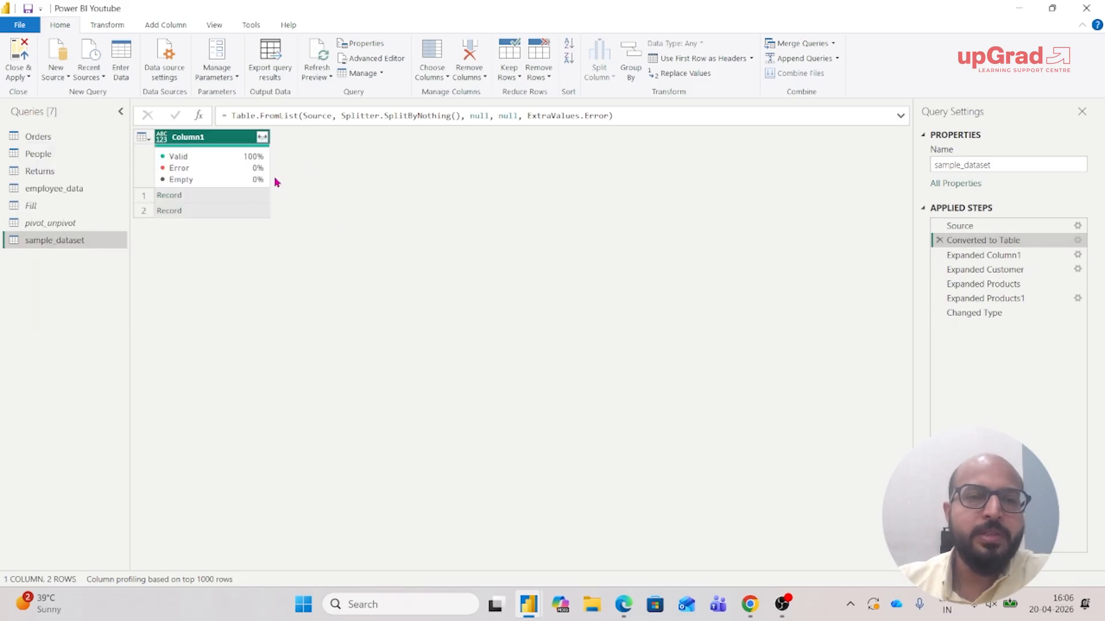
- Inspect the Expanded Column1 step and the expansion options for its Customer records and Products lists
left_click(989, 257)
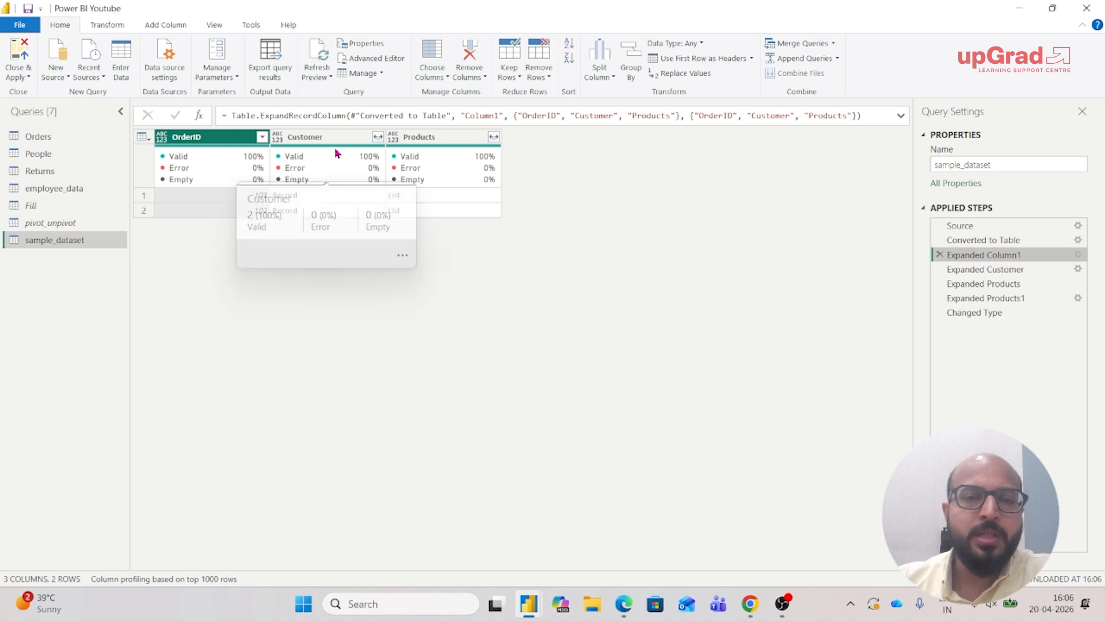
left_click(377, 137)
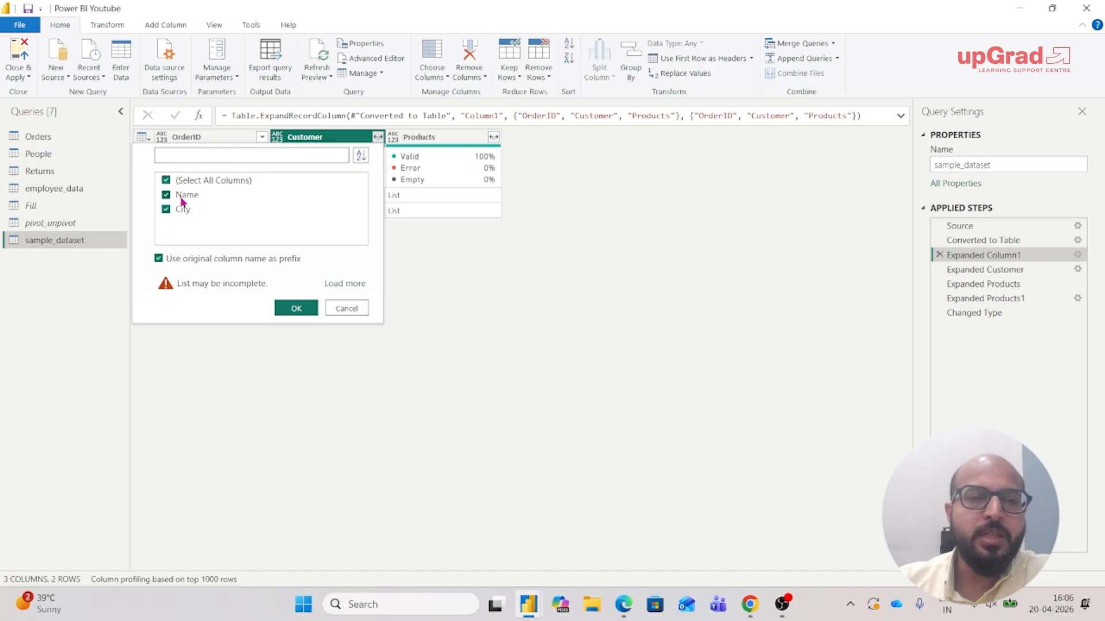
left_click(350, 307)
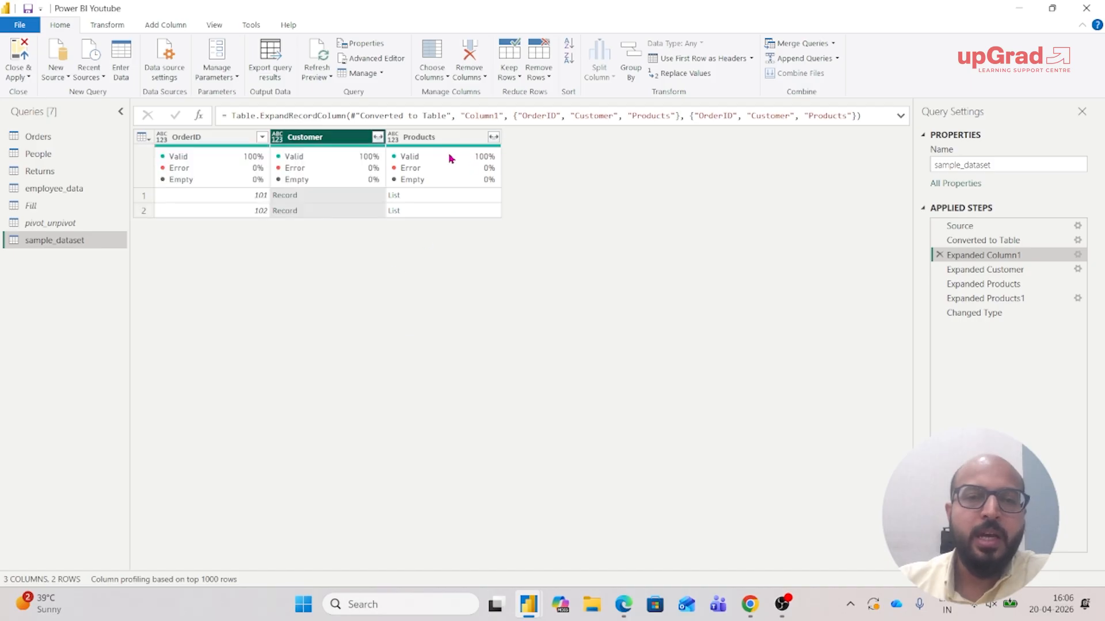
left_click(494, 139)
left_click(494, 140)
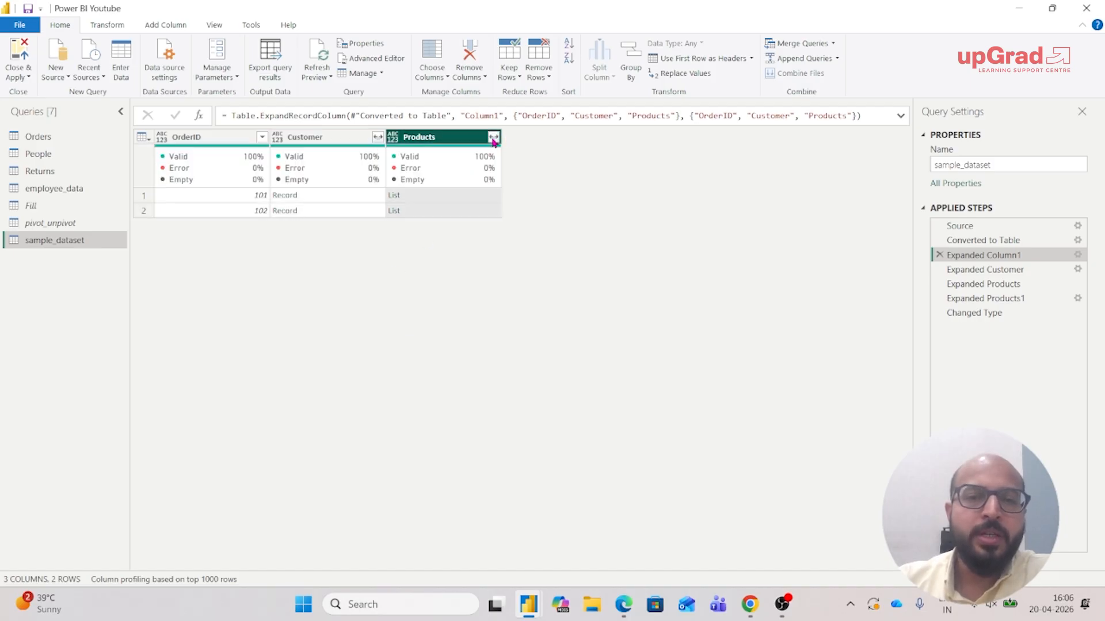
left_click(495, 143)
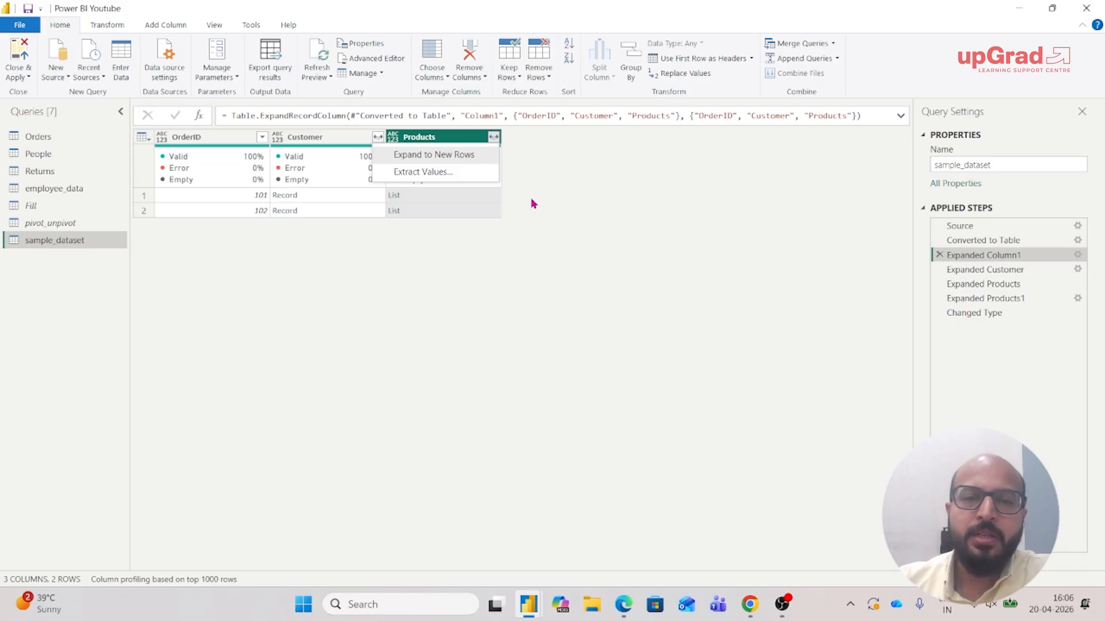
- Review the Expanded Customer, Expanded Products, Expanded Products1 and Changed Type steps of sample_dataset in sequence
left_click(994, 270)
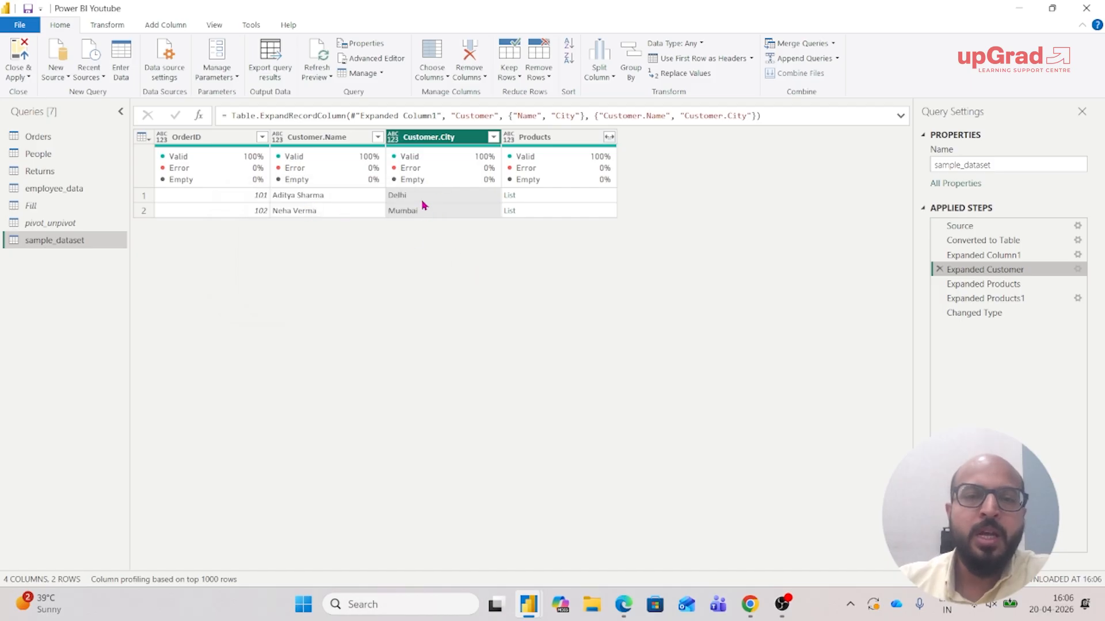
left_click(979, 283)
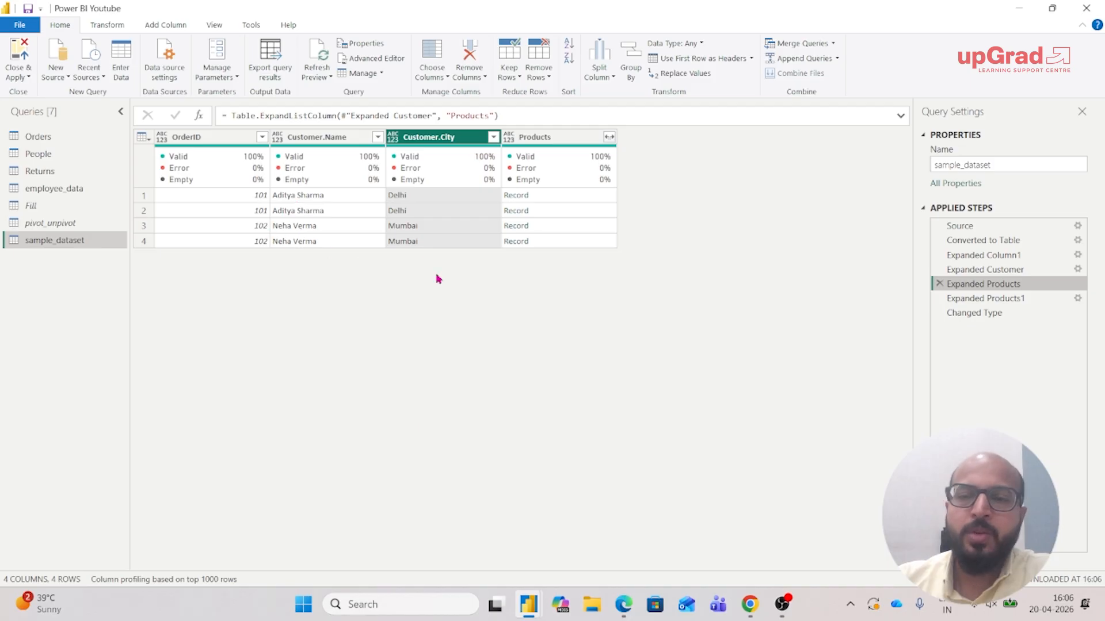
left_click(1008, 299)
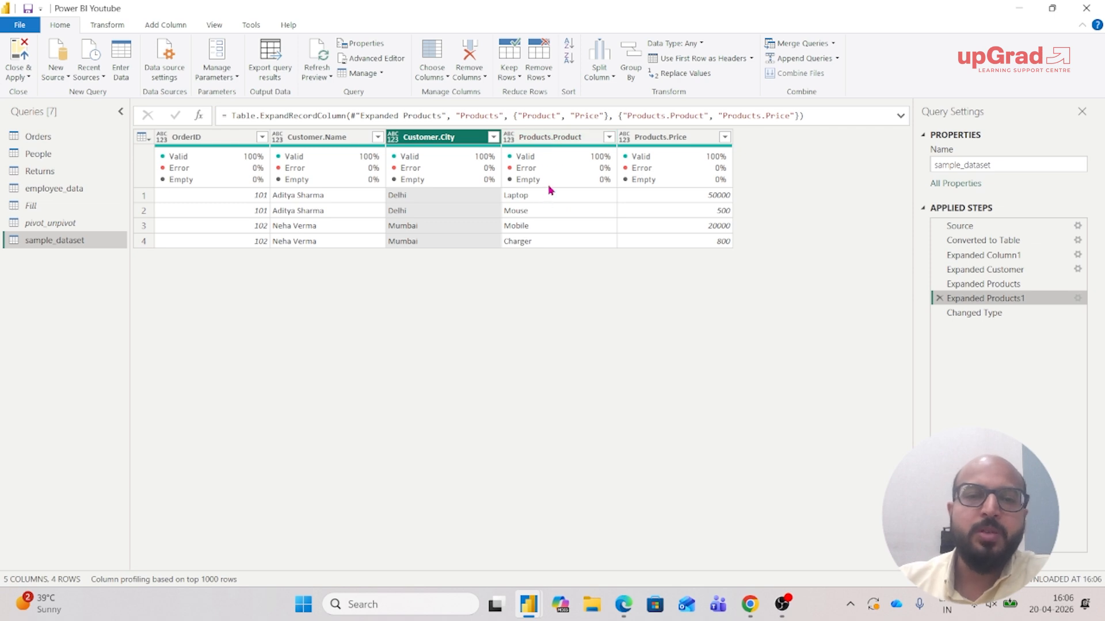
mouse_move(558, 168)
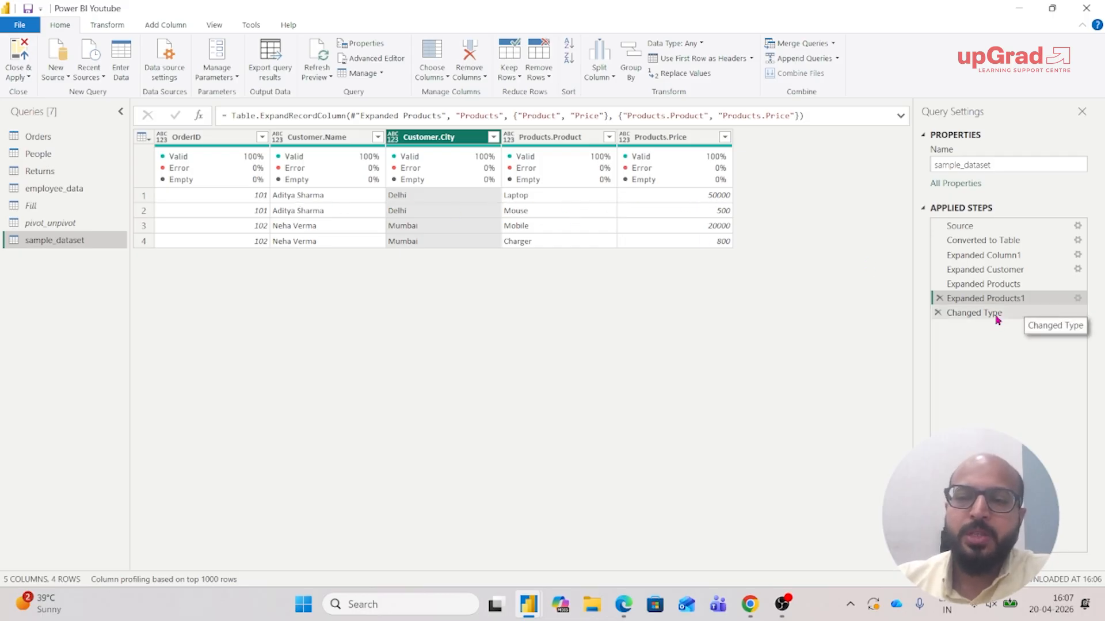
left_click(976, 315)
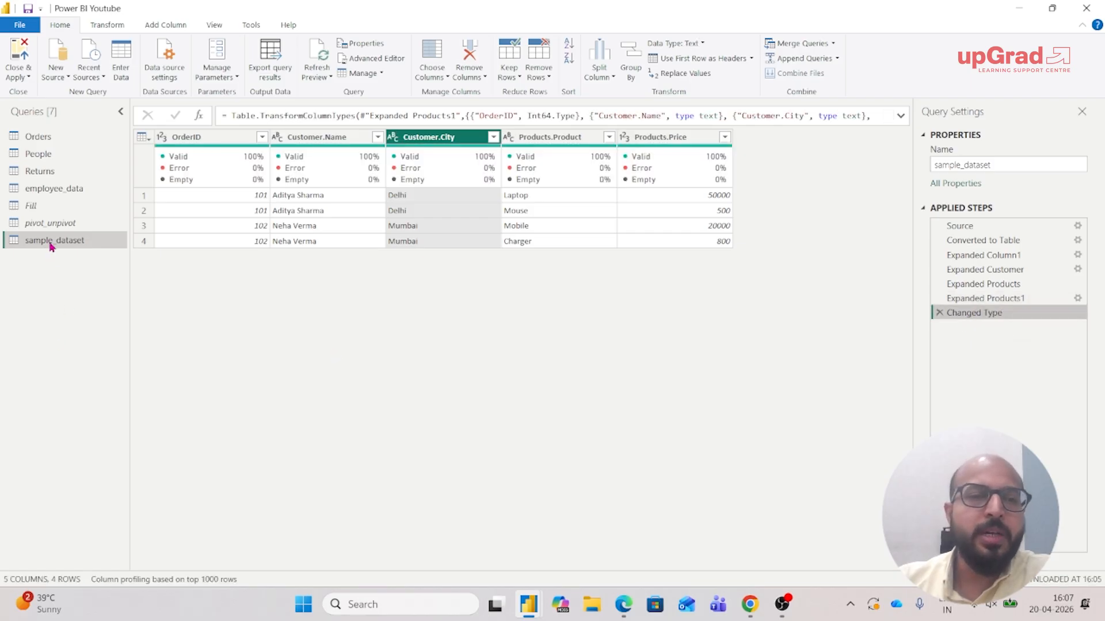
left_click(64, 80)
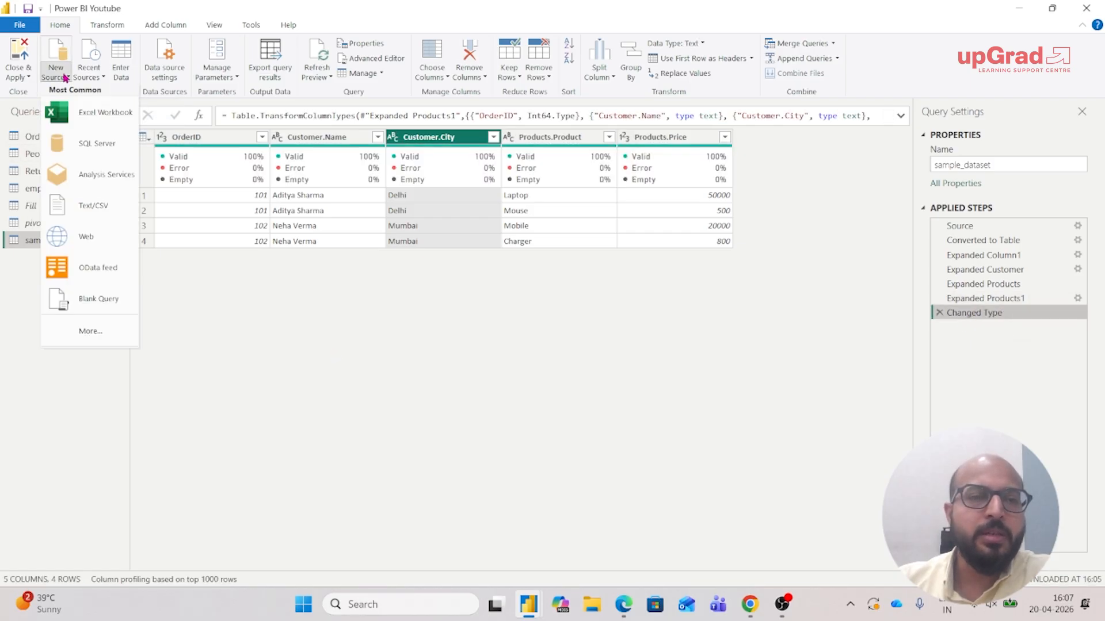
left_click(89, 331)
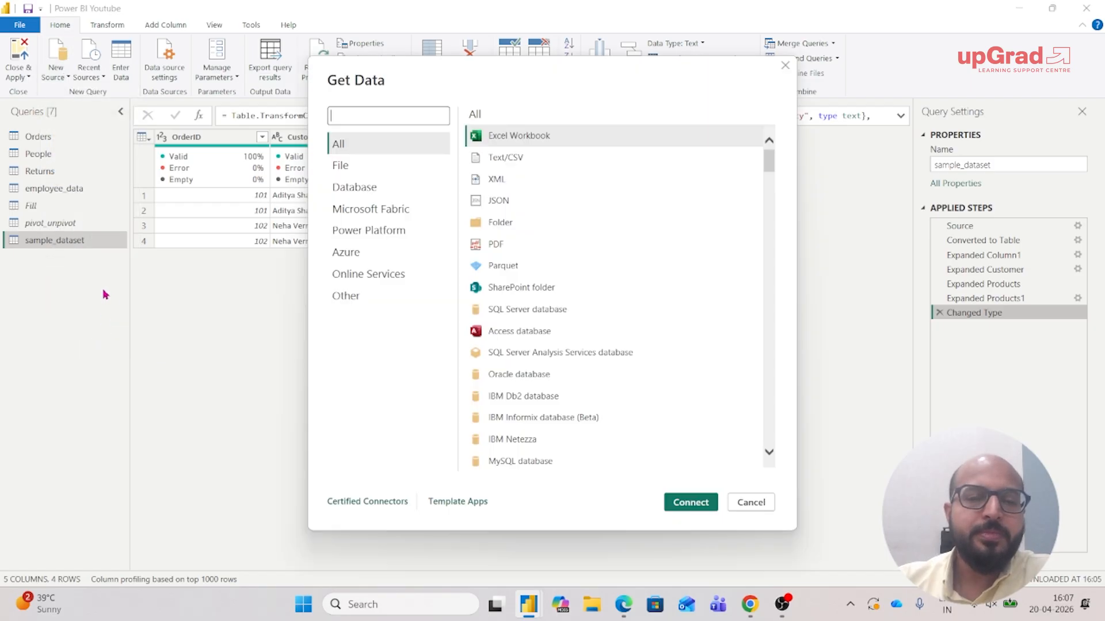
left_click(504, 183)
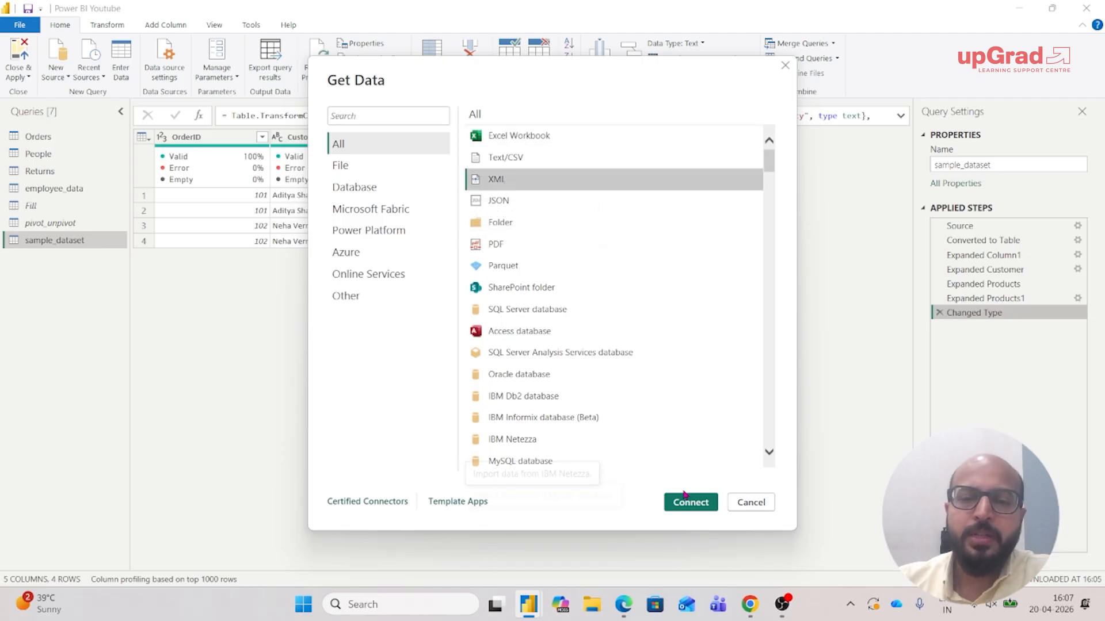
left_click(693, 506)
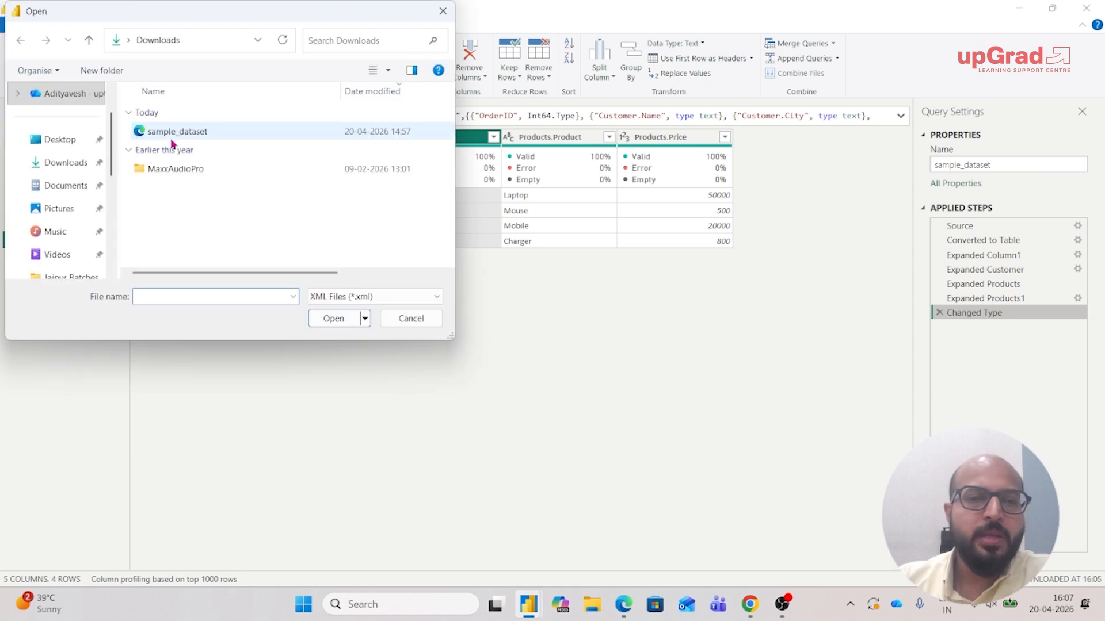
left_click(190, 138)
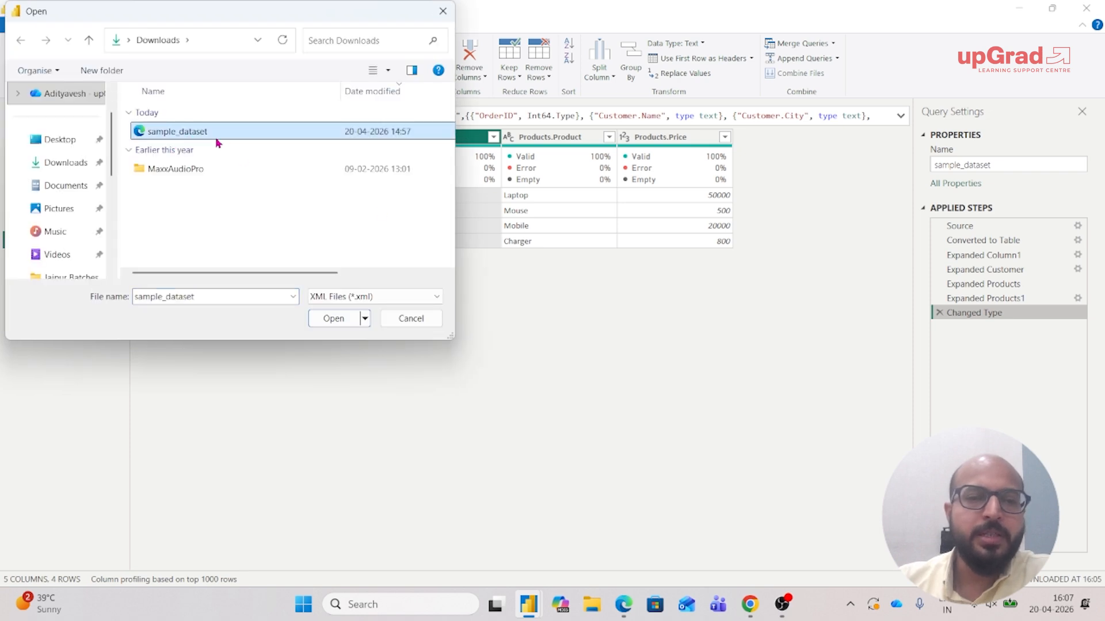
left_click(333, 319)
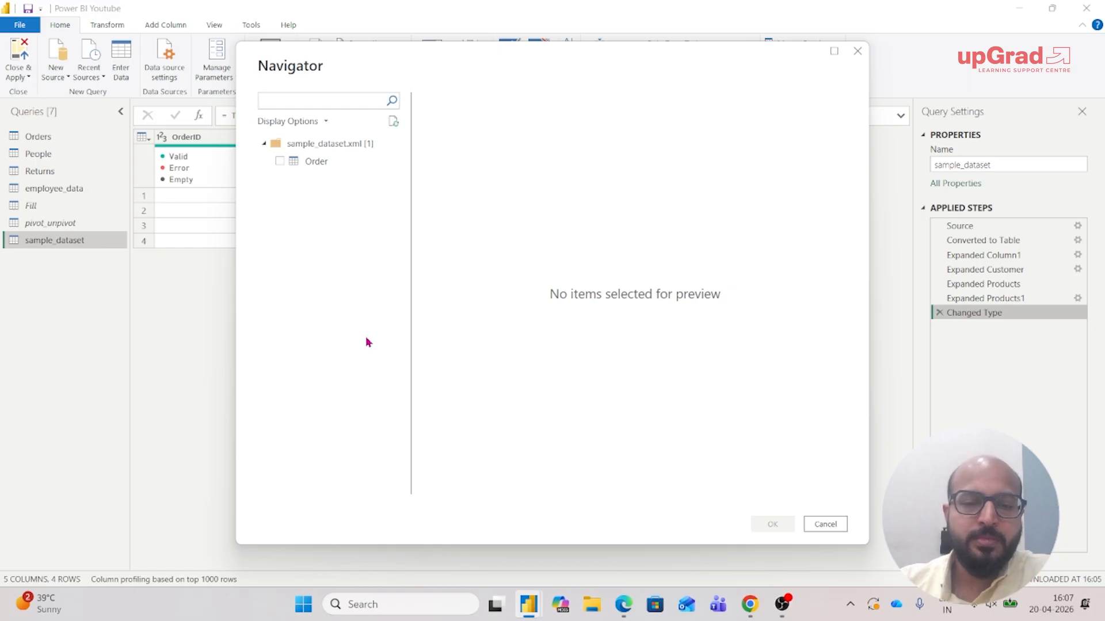
left_click(815, 525)
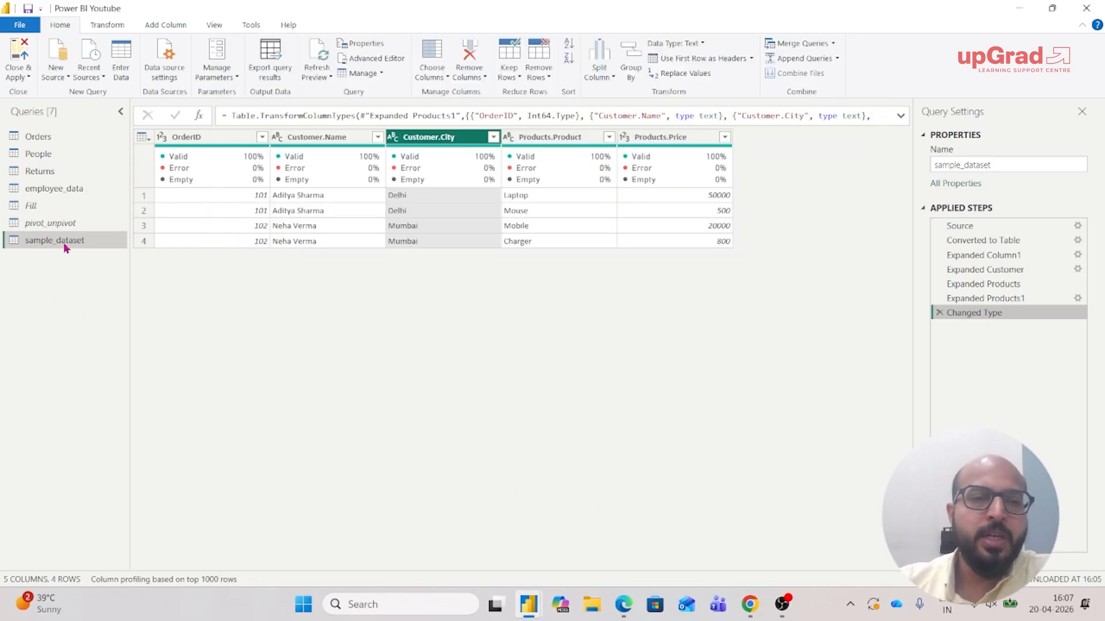
- Delete the sample_dataset query
right_click(45, 242)
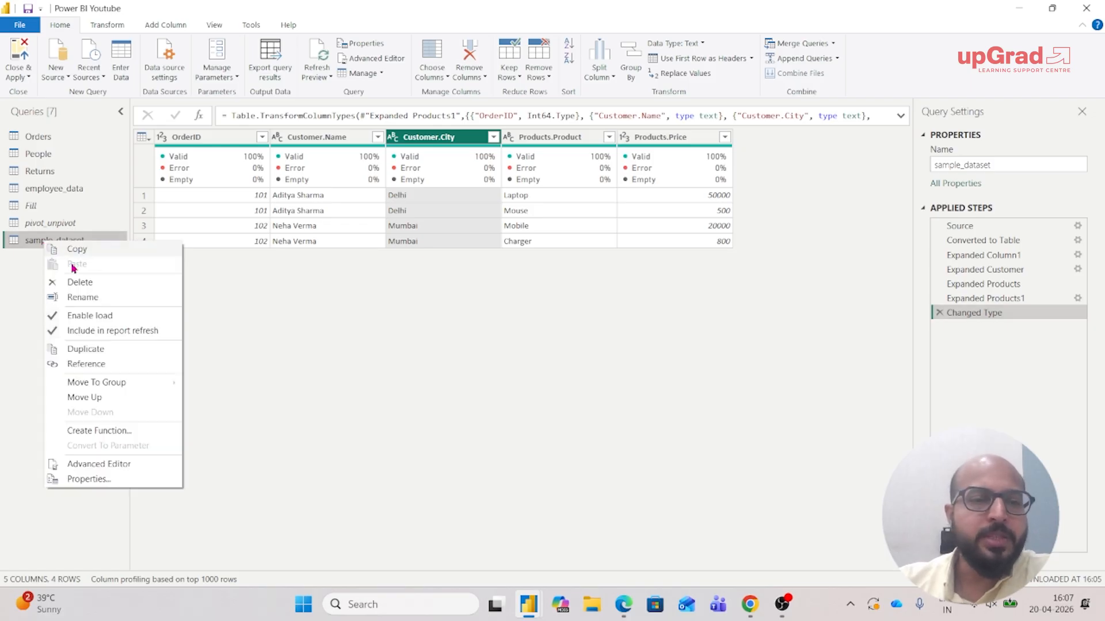
left_click(84, 283)
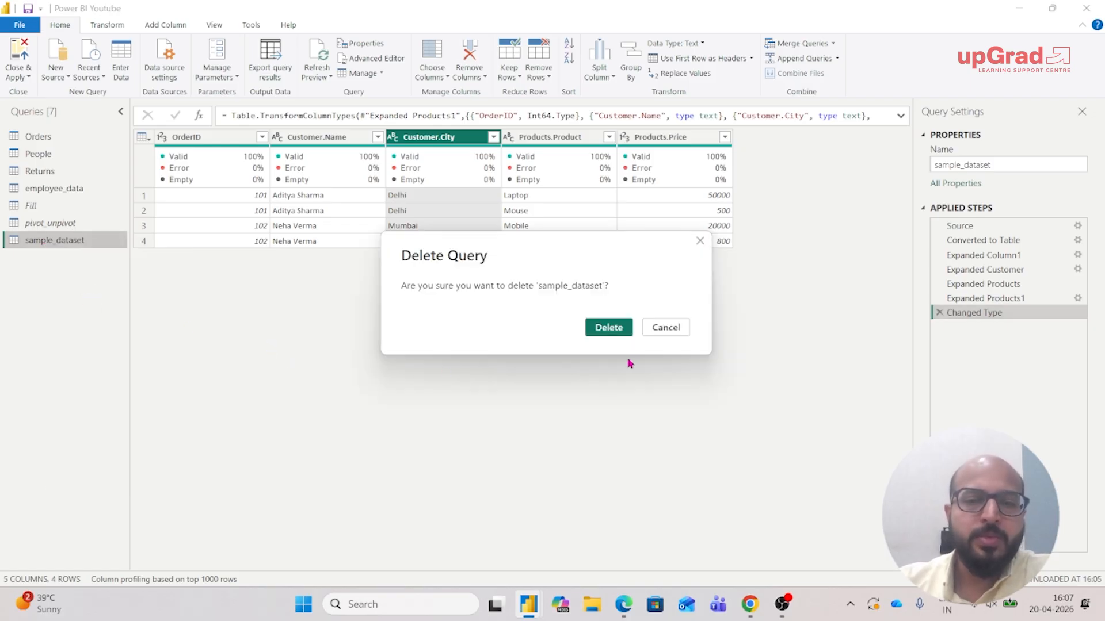
left_click(613, 329)
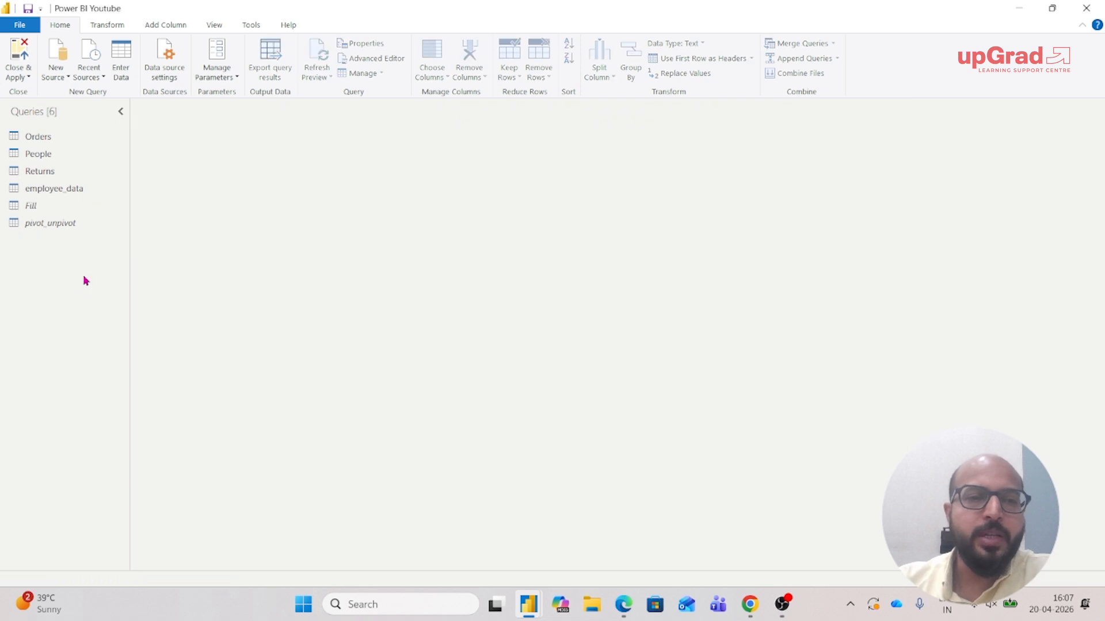
- Import sample_dataset.json from the Downloads folder again as a JSON source
left_click(68, 79)
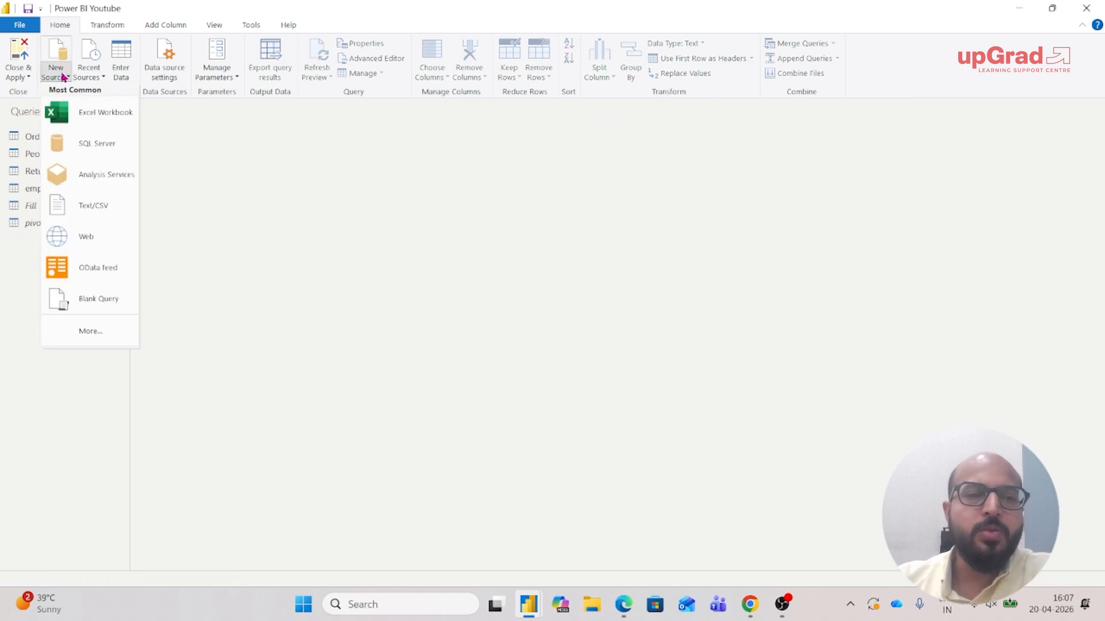
left_click(20, 359)
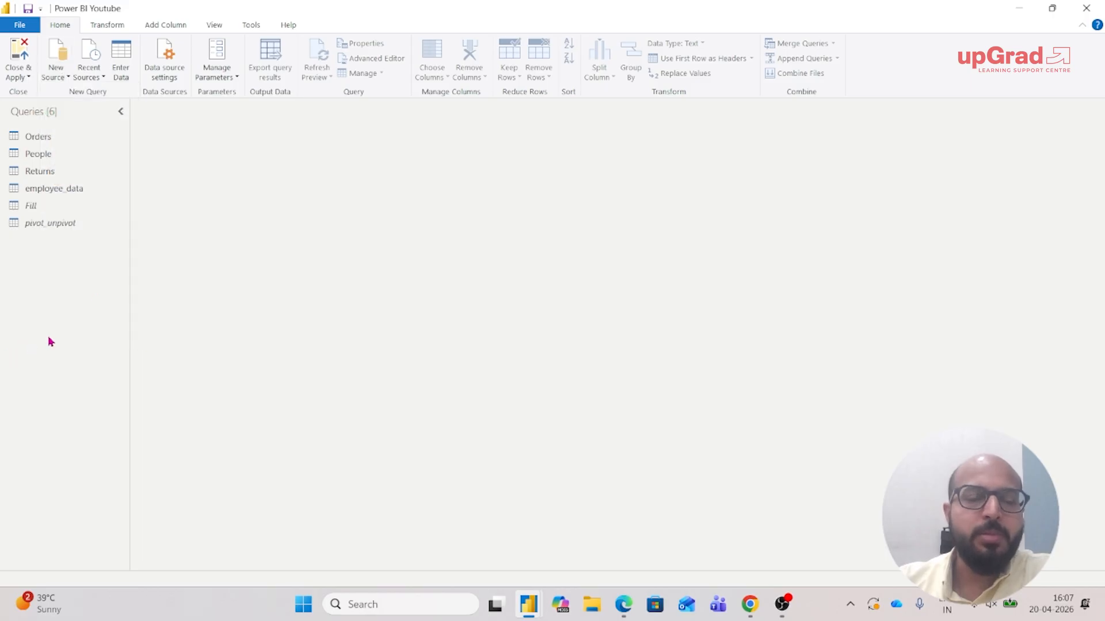
left_click(62, 81)
left_click(98, 339)
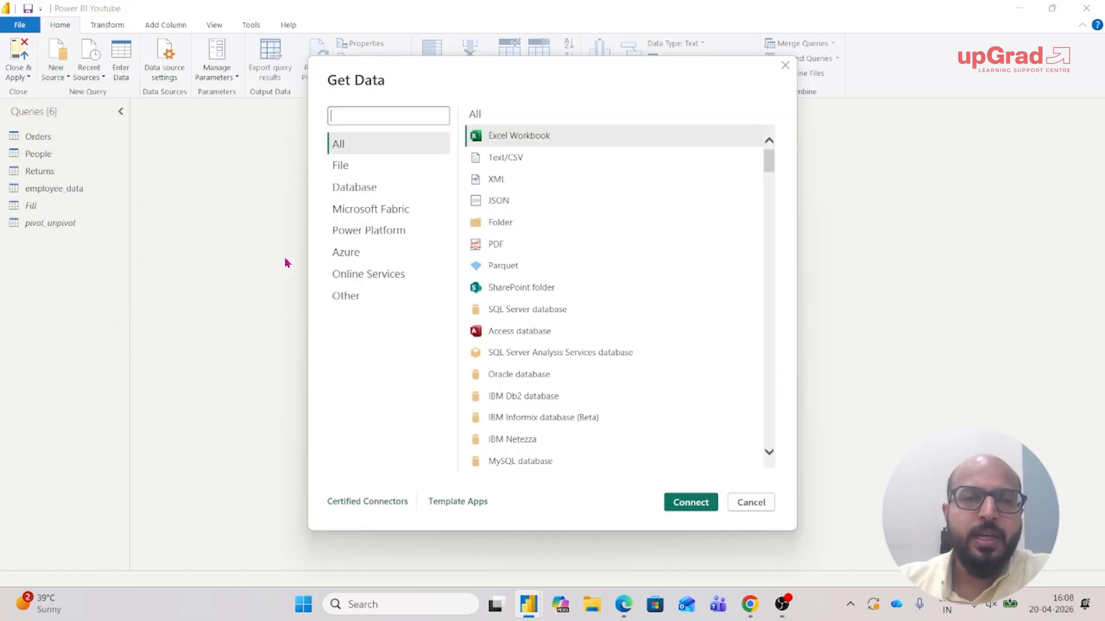
left_click(514, 203)
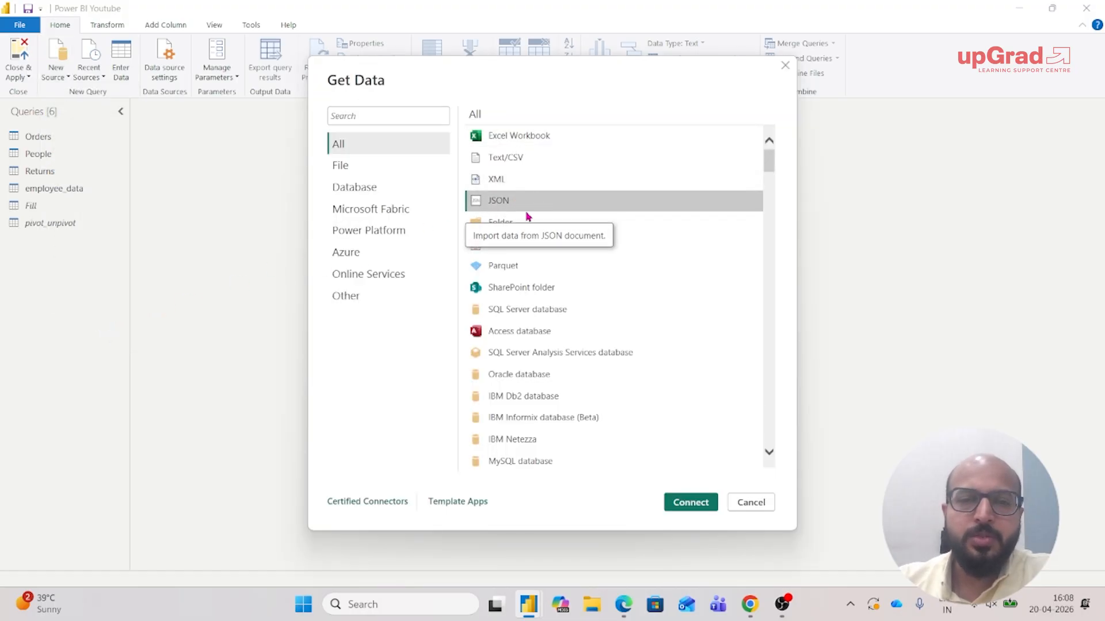
left_click(700, 504)
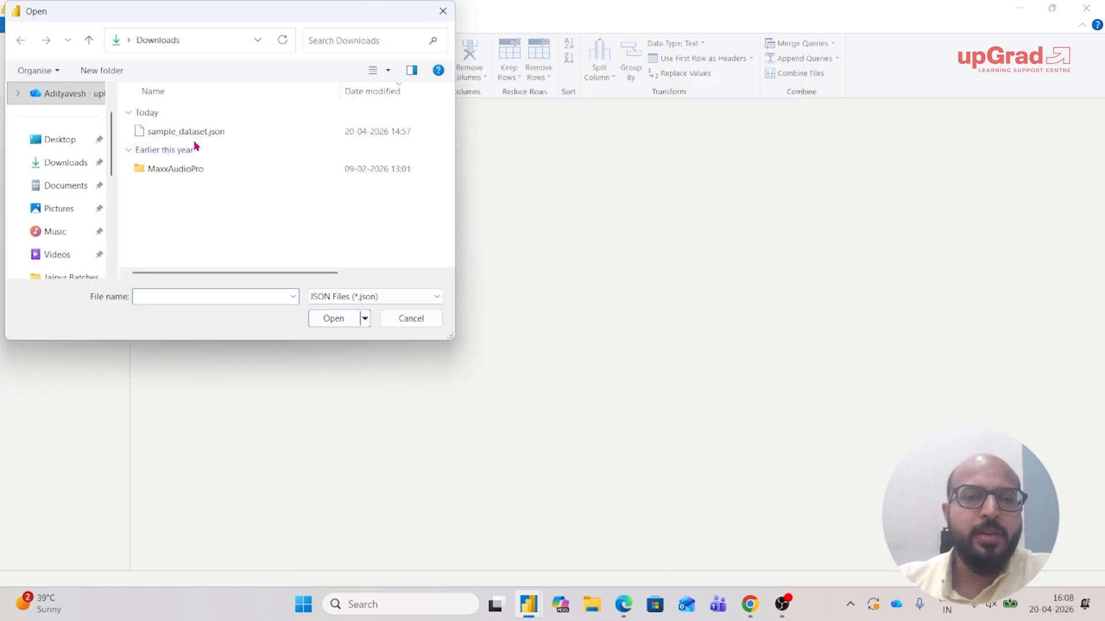
left_click(195, 136)
left_click(336, 320)
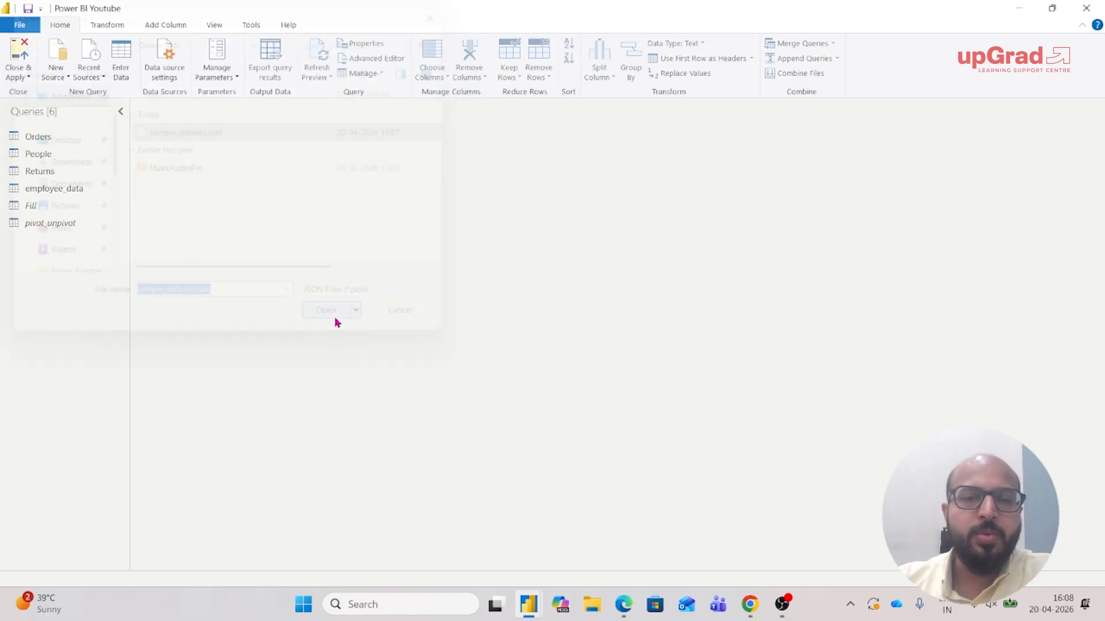
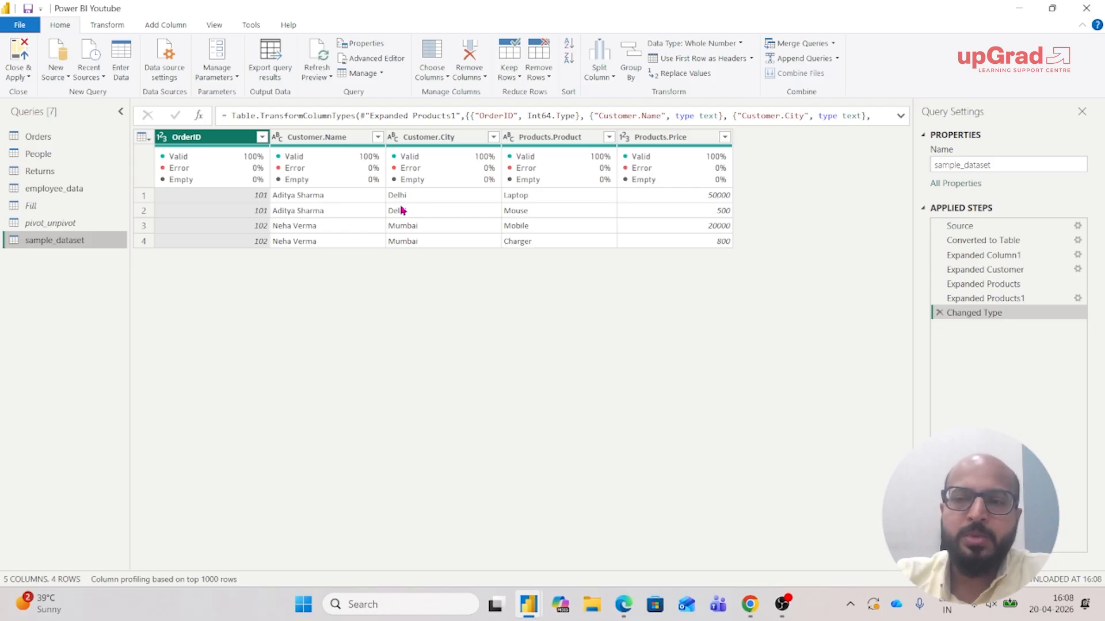
- Walk through every applied step of the re-imported sample_dataset, from Source to Changed Type, to trace how the JSON is expanded
left_click(985, 226)
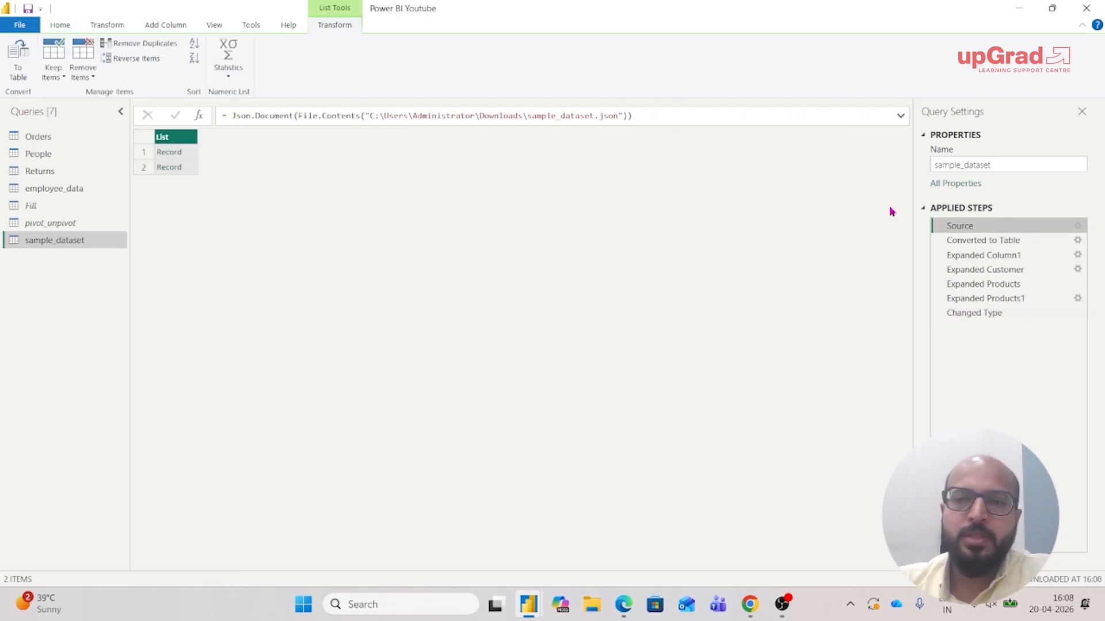
left_click(993, 242)
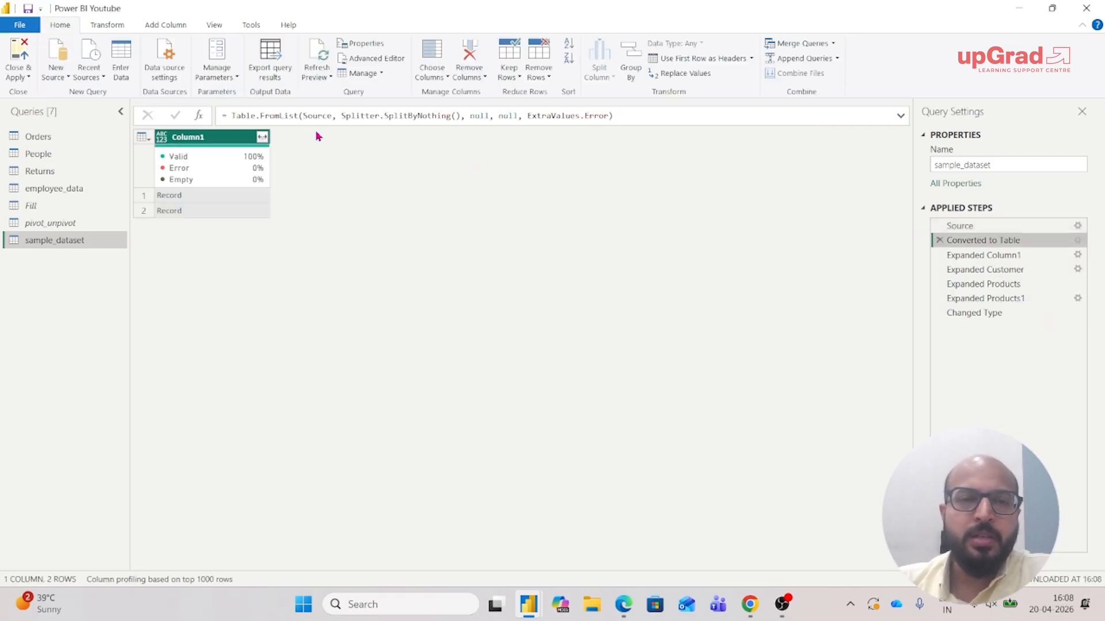
left_click(997, 259)
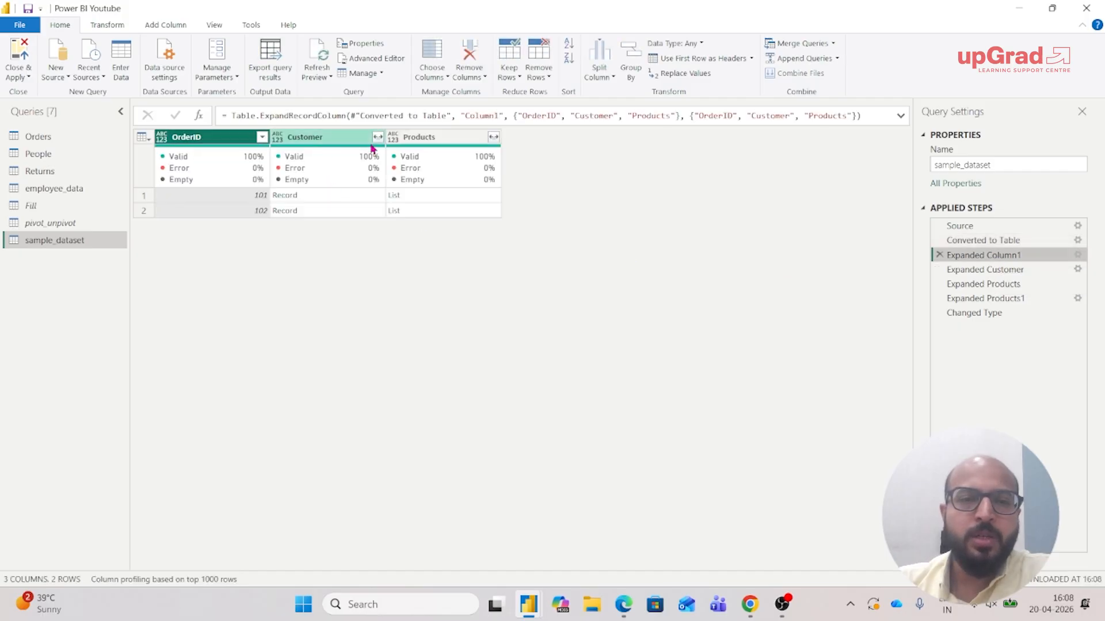
left_click(980, 270)
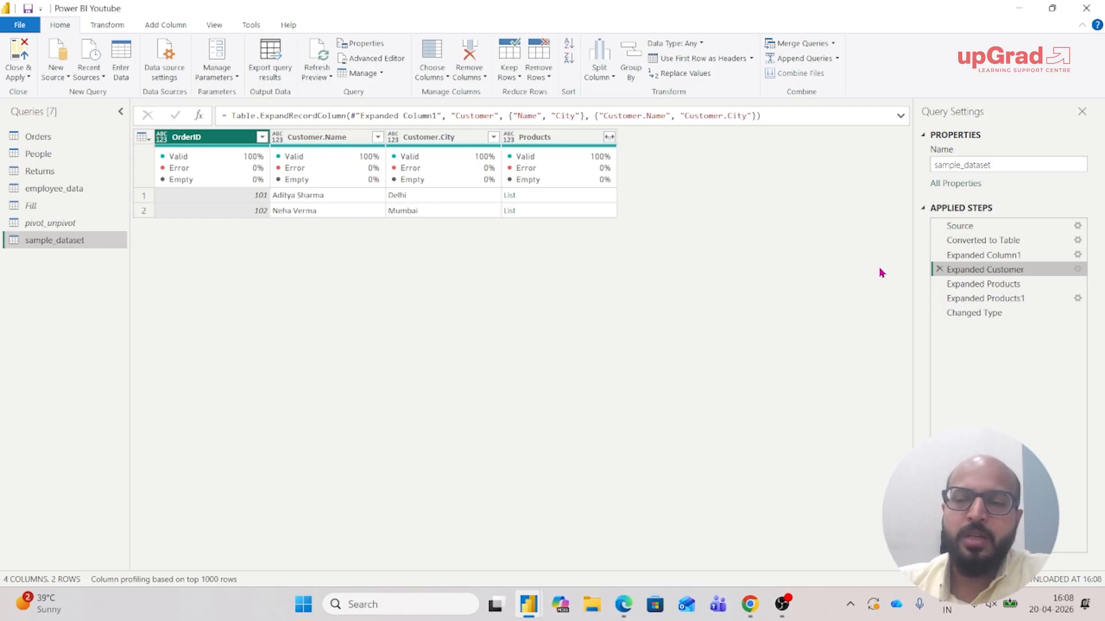
left_click(958, 285)
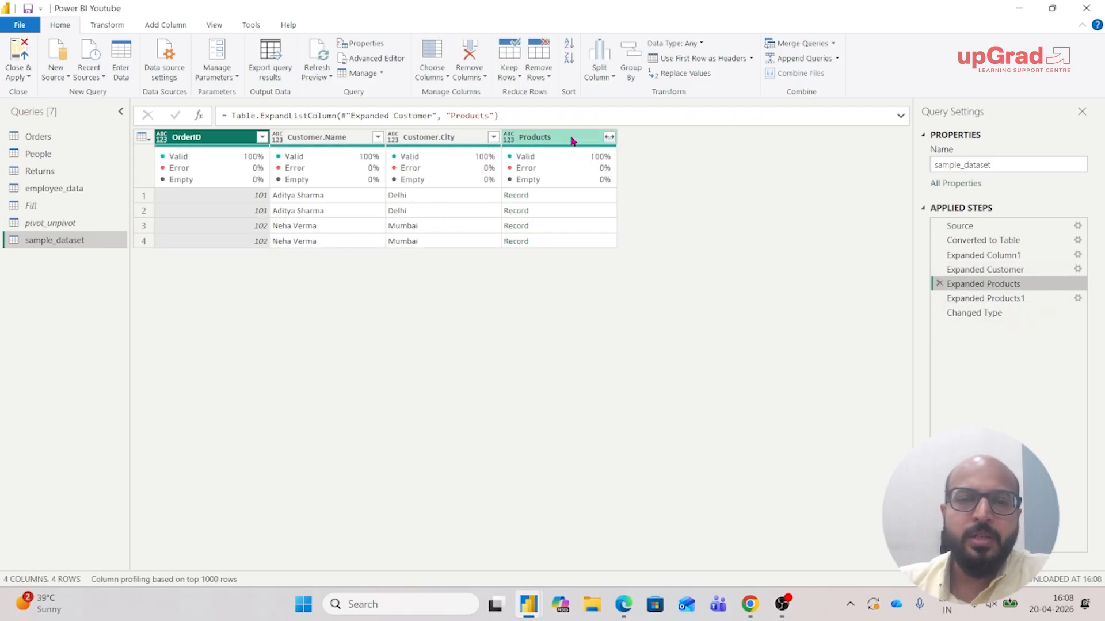
left_click(952, 299)
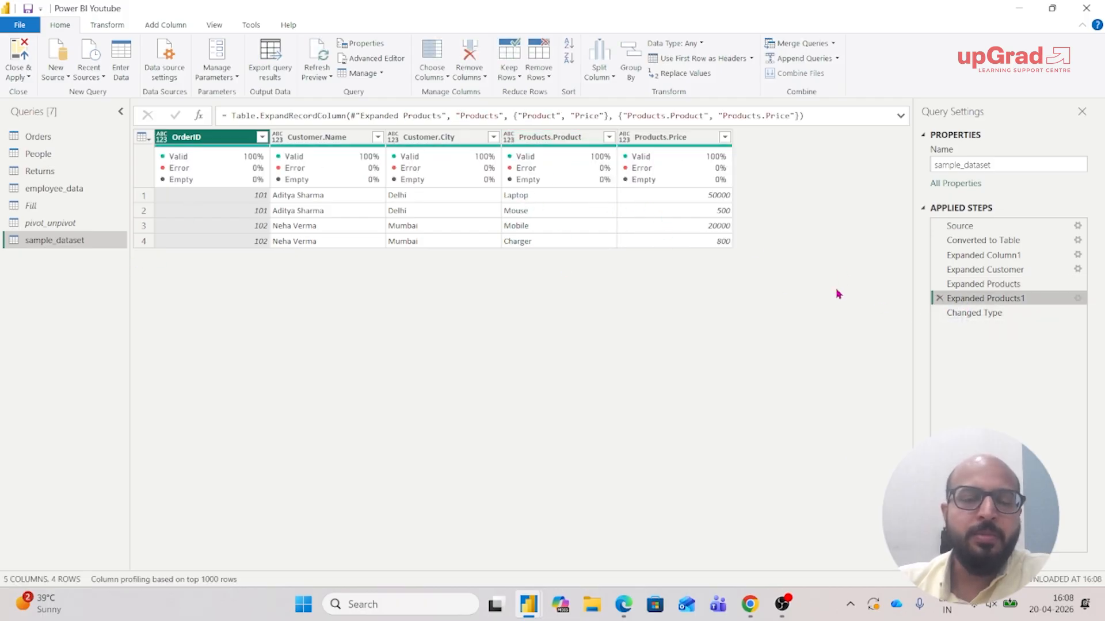
left_click(990, 312)
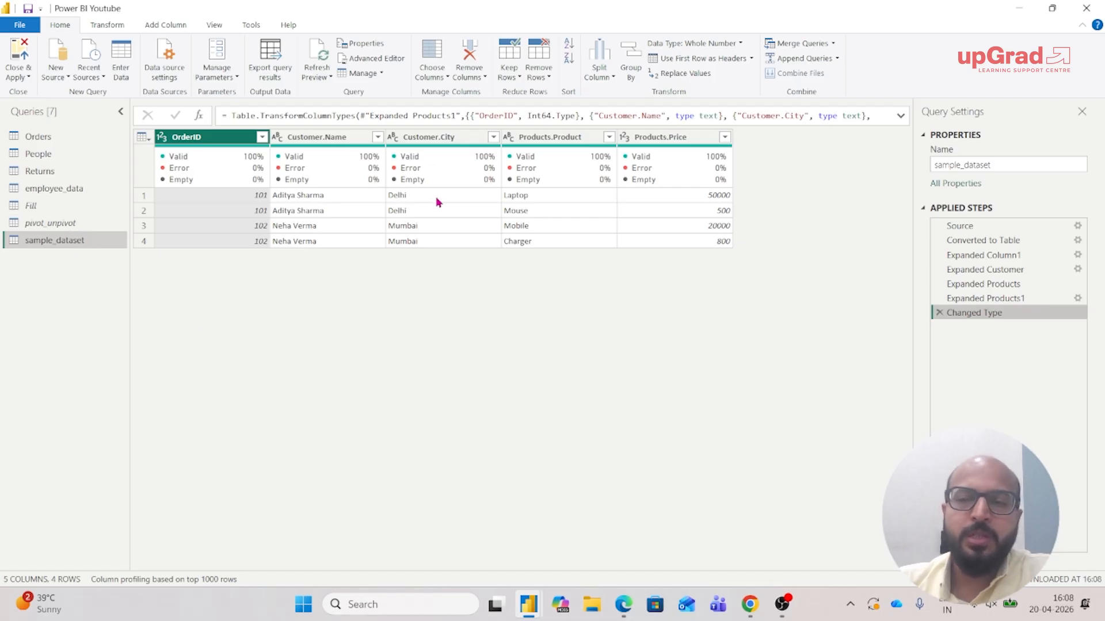
- Import the Order table from sample_dataset.xml in the Downloads folder as a new XML source
left_click(65, 79)
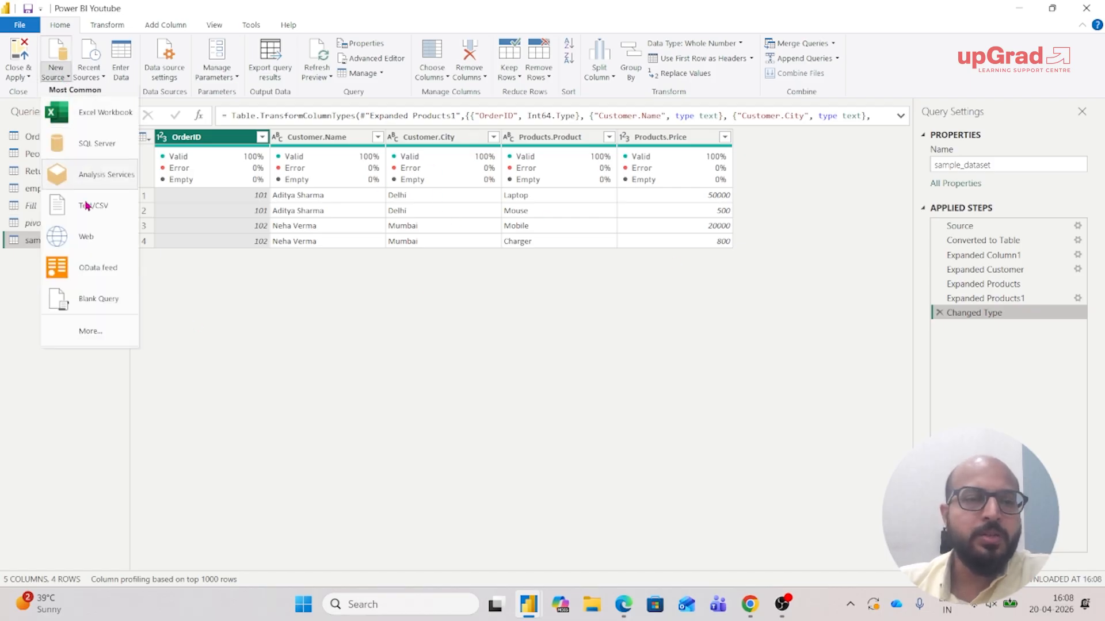
left_click(106, 334)
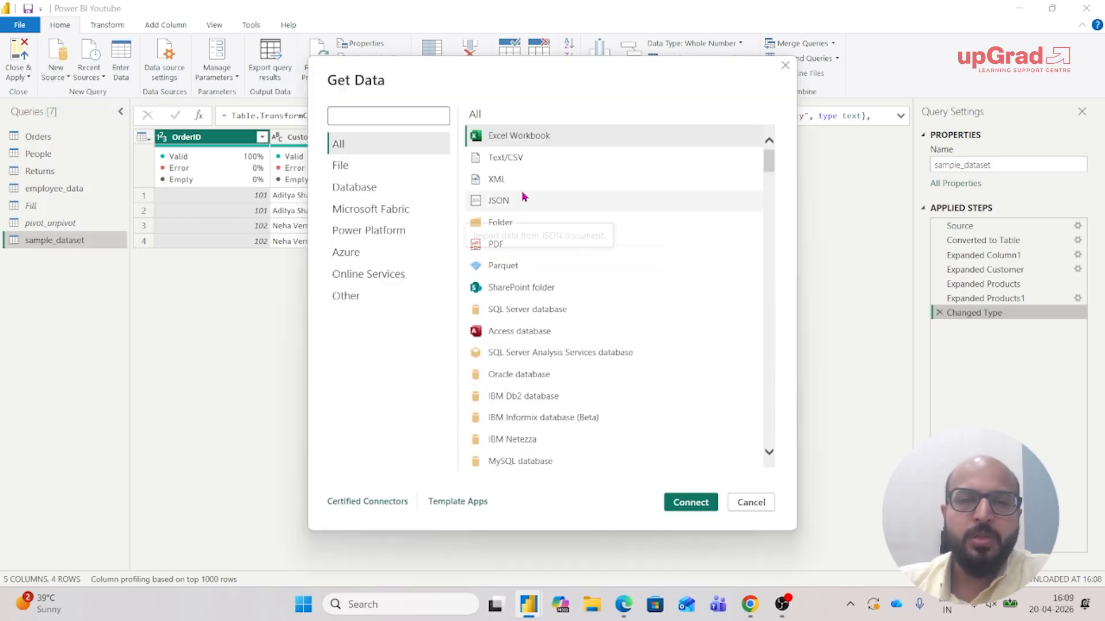
left_click(498, 179)
left_click(691, 502)
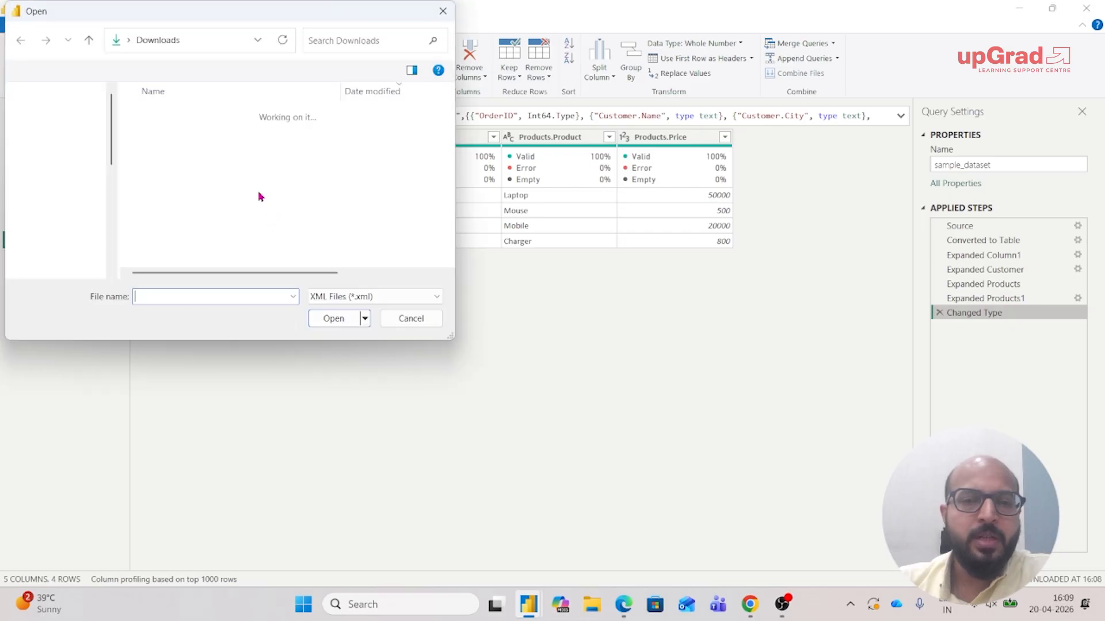
left_click(178, 132)
left_click(334, 318)
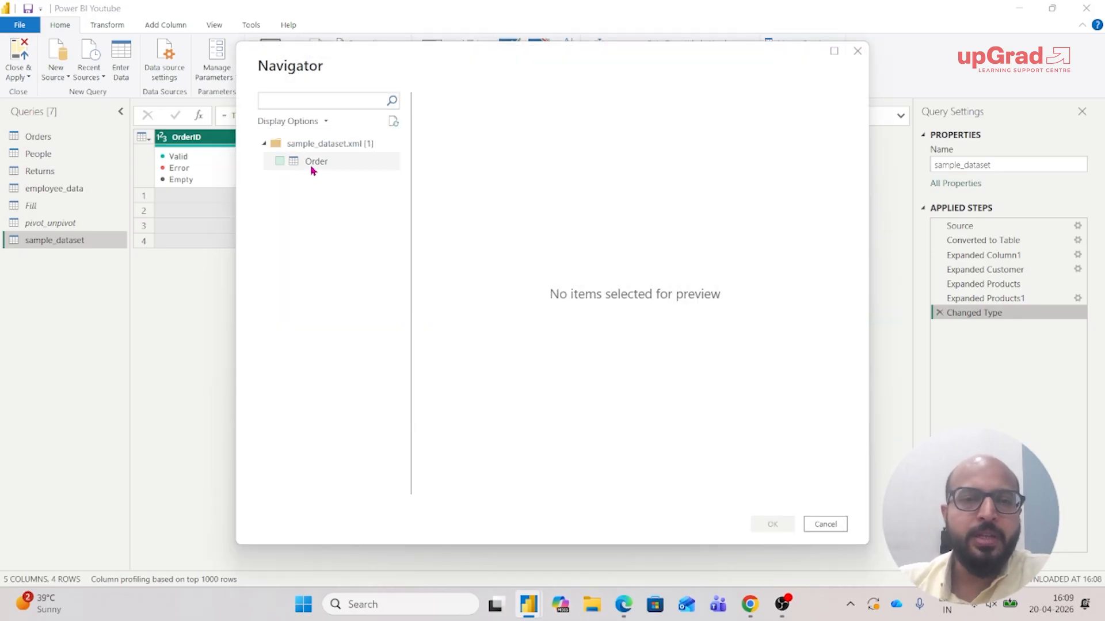
left_click(281, 162)
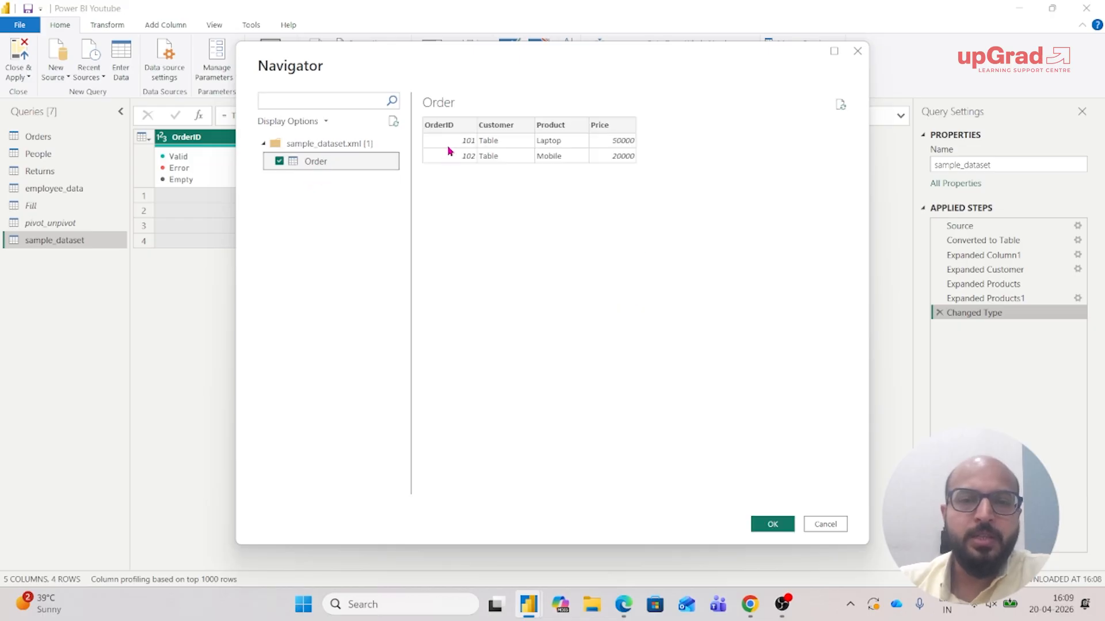
left_click(772, 525)
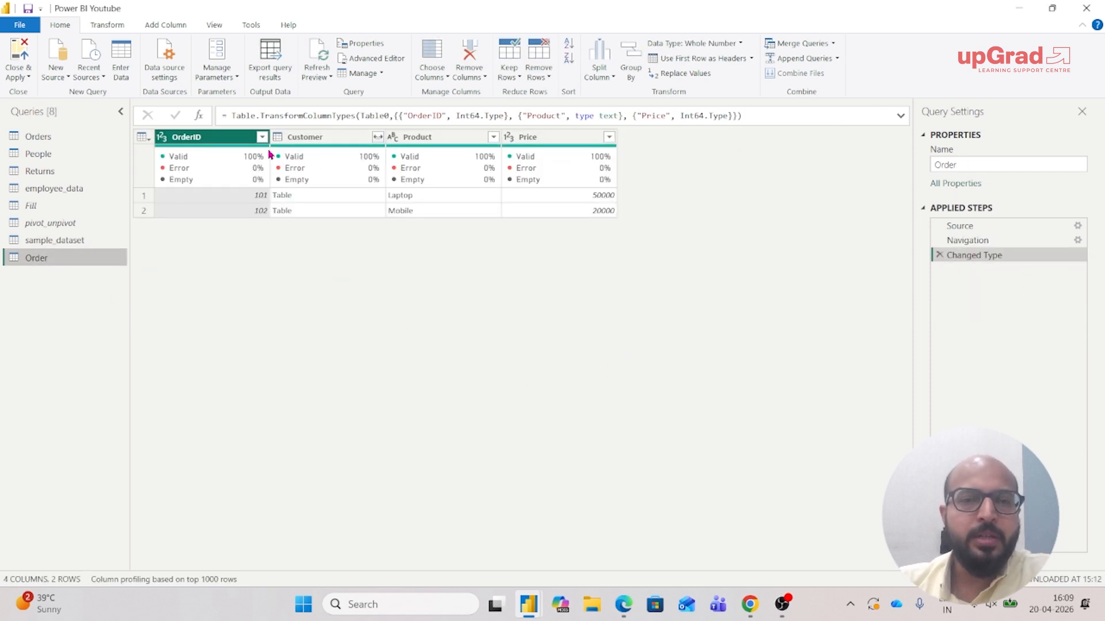
- Expand the Customer column of Order into its Name and City fields, keeping the original column name as prefix
left_click(316, 141)
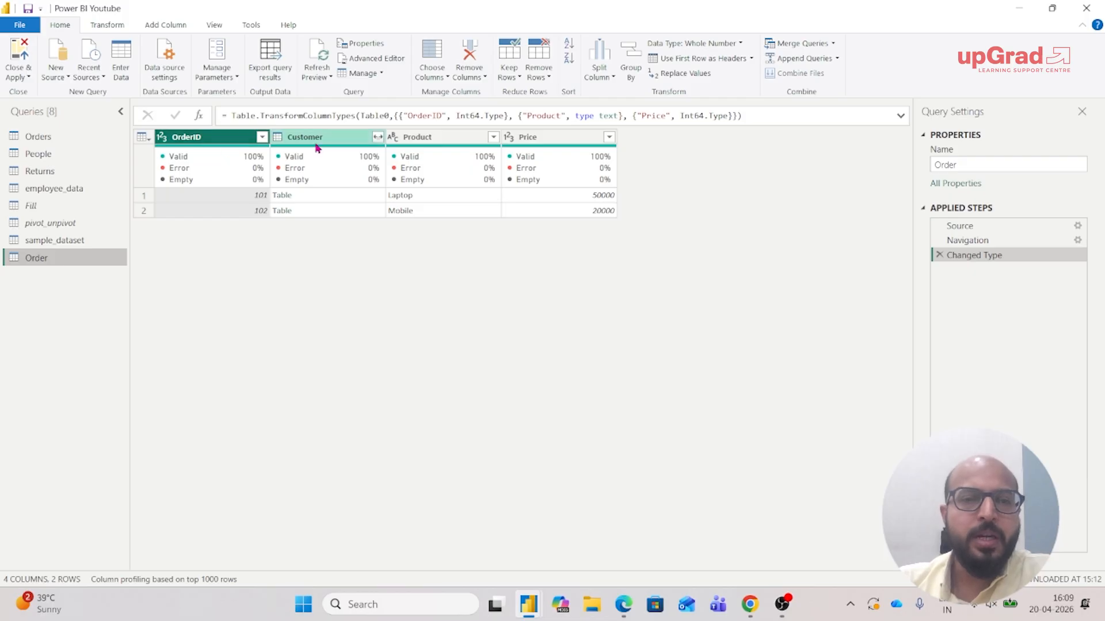
left_click(445, 151)
left_click(512, 154)
left_click(352, 157)
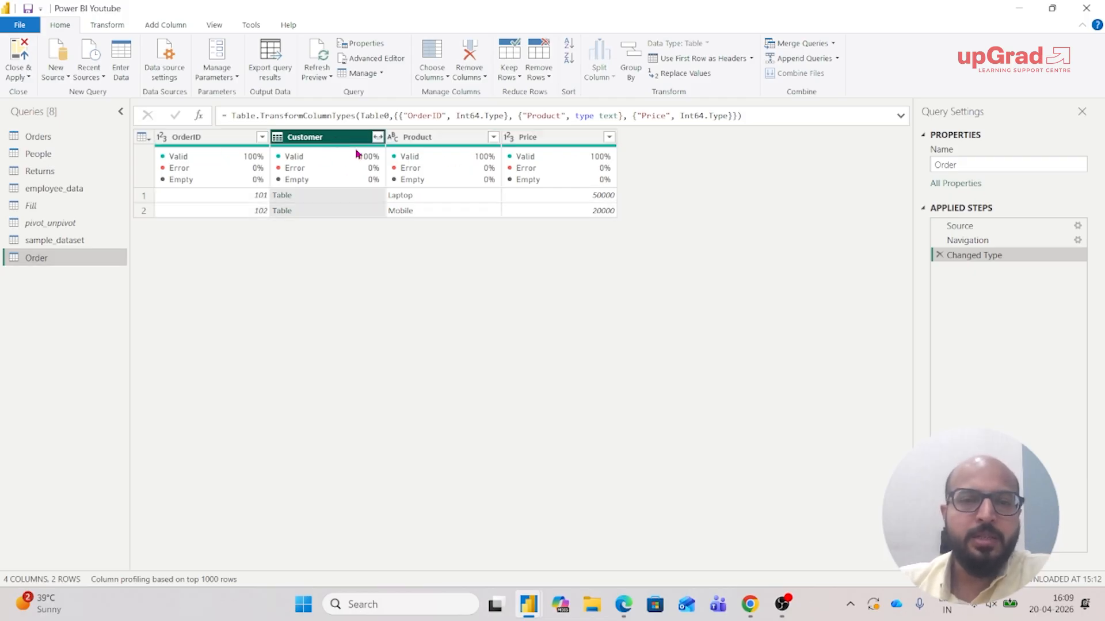
left_click(378, 137)
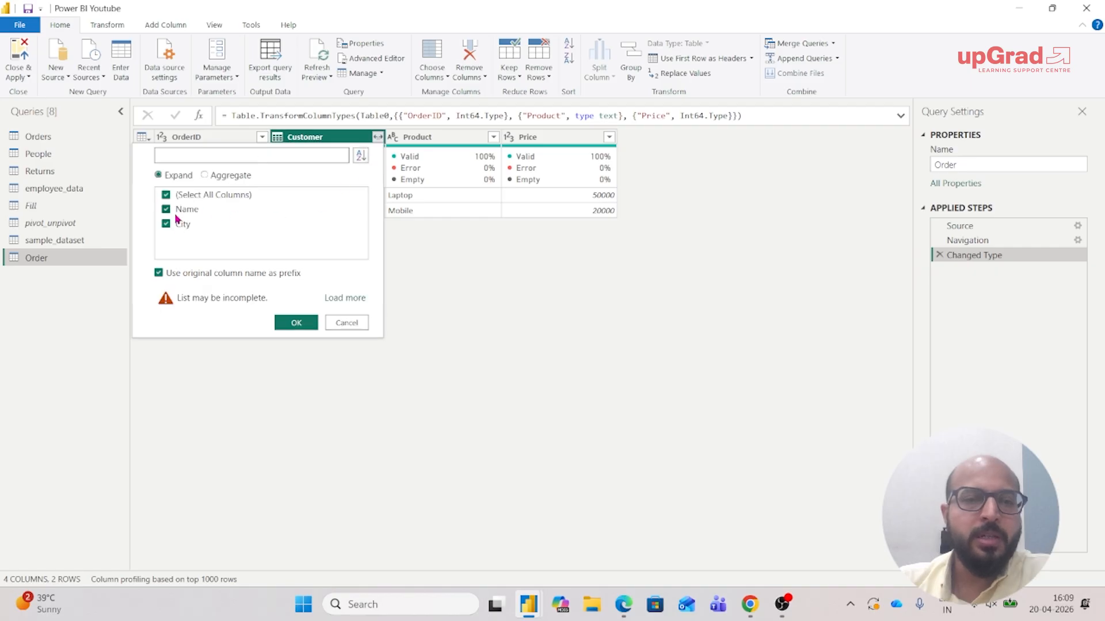
left_click(293, 326)
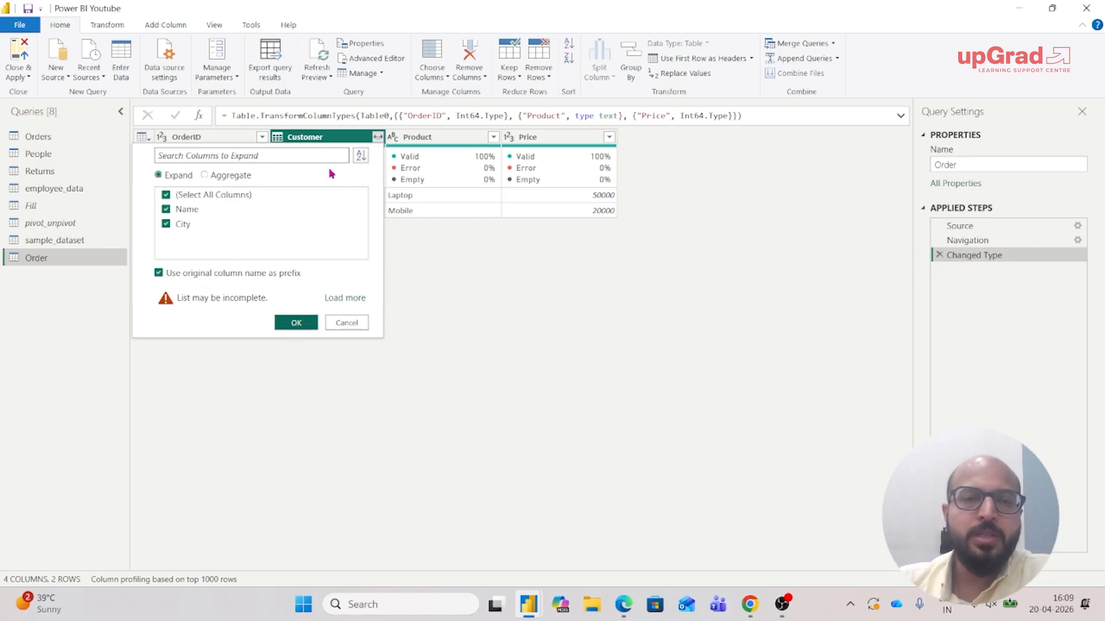
left_click(296, 323)
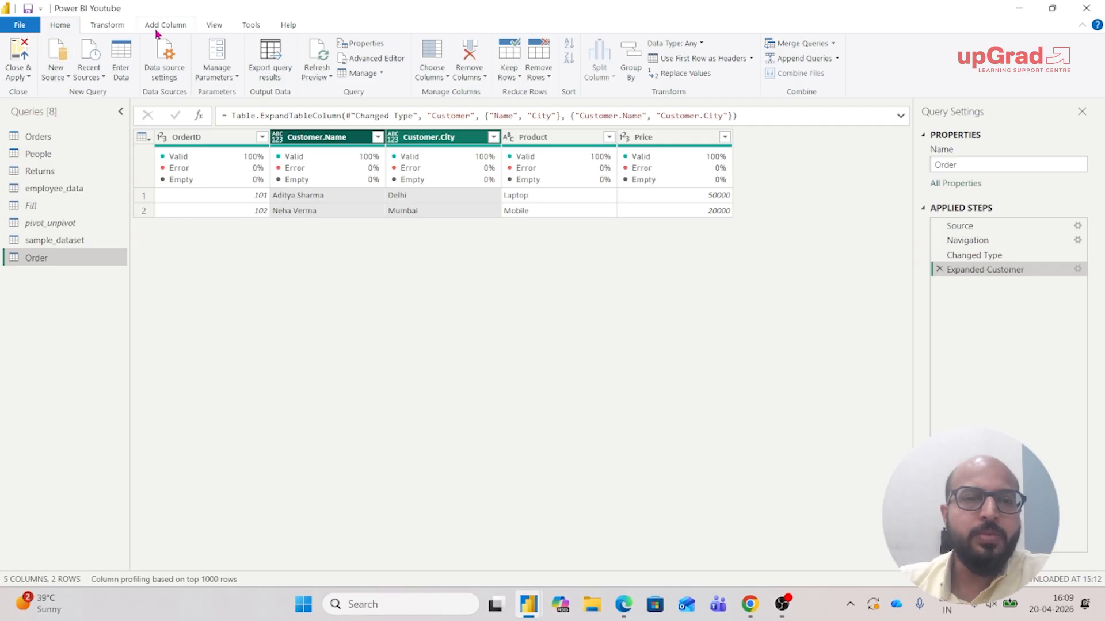
- Look through the sample_dataset and pivot_unpivot queries and open the Fill query
left_click(113, 27)
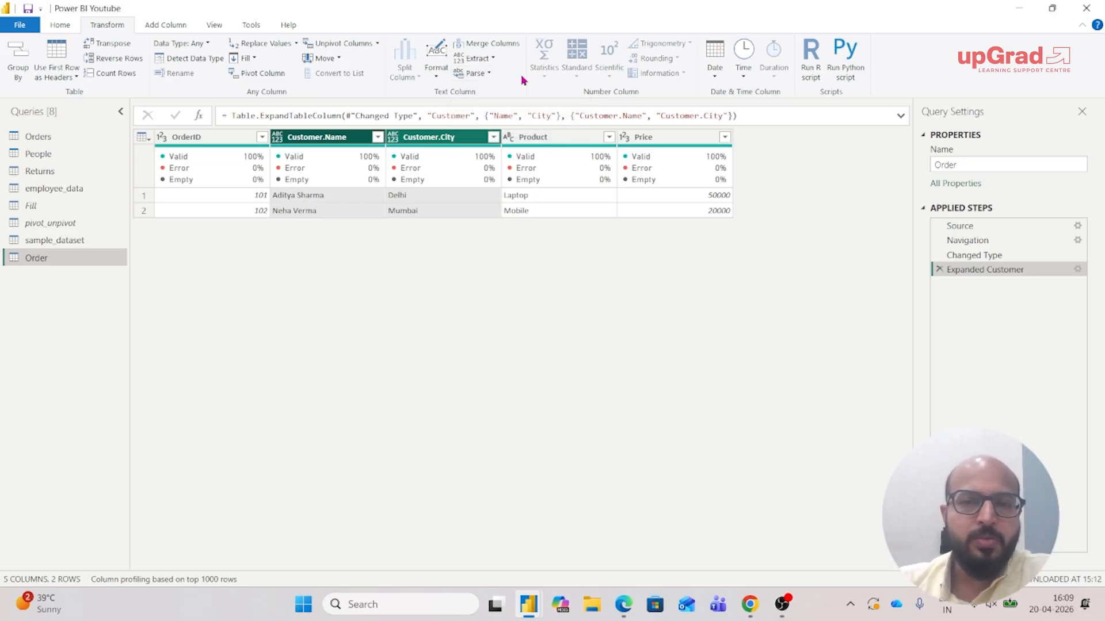
left_click(54, 242)
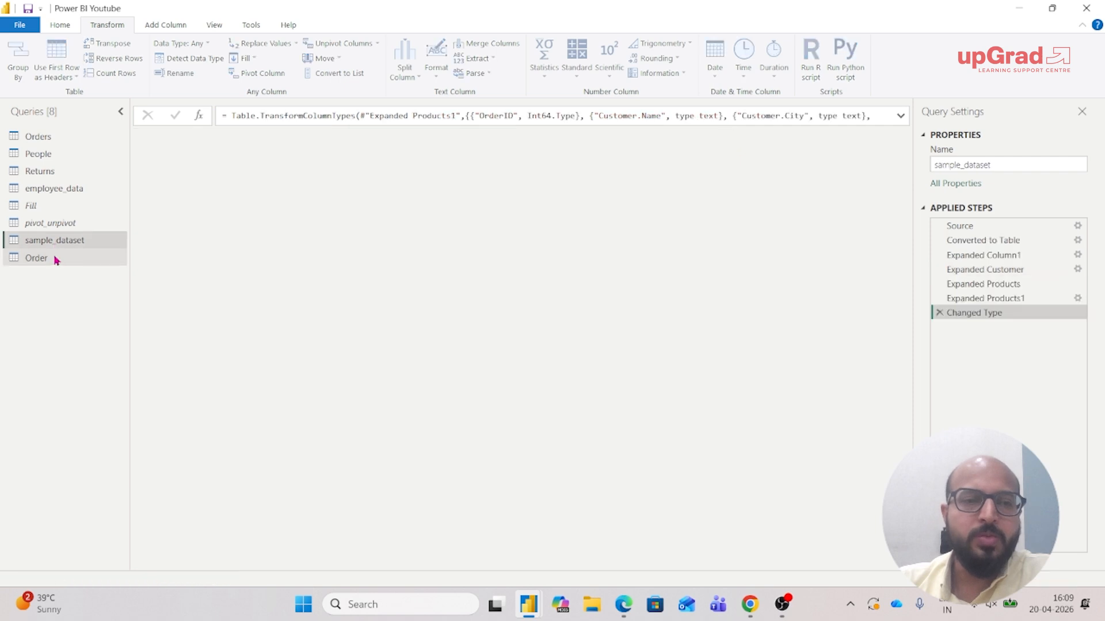
left_click(57, 244)
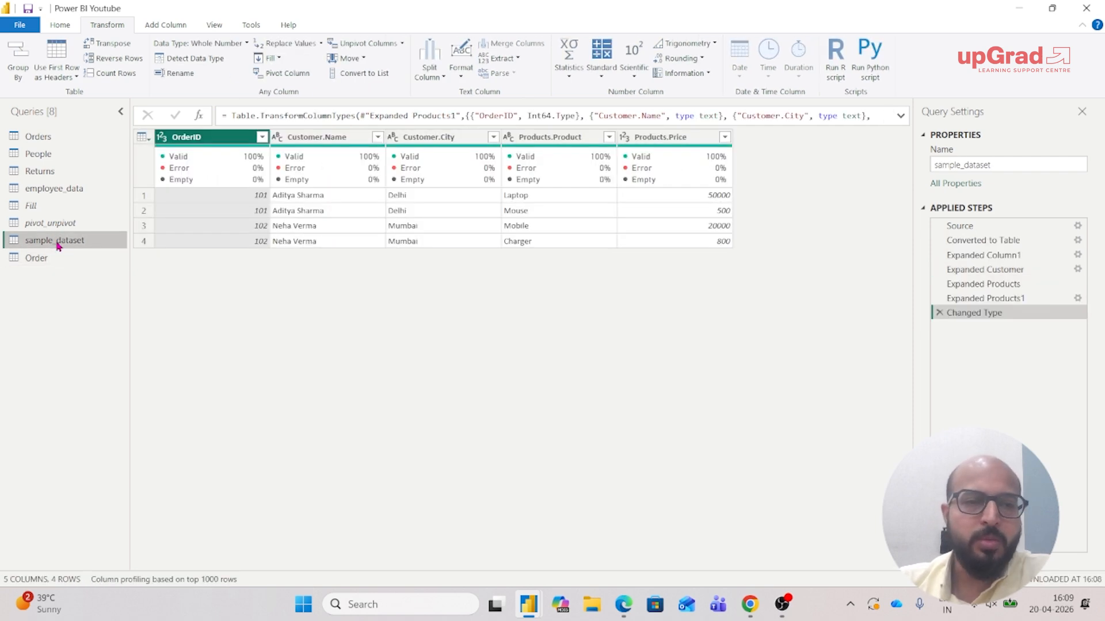
left_click(60, 223)
left_click(46, 207)
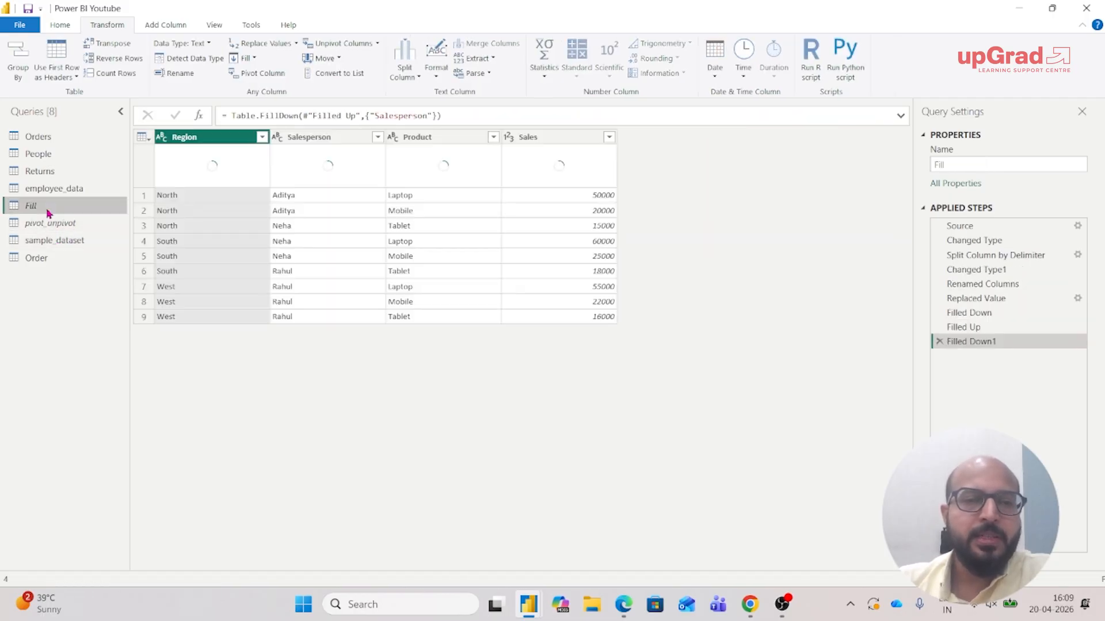
- Calculate the sum of the Sales column in Fill, and delete that calculation from the applied steps
left_click(564, 138)
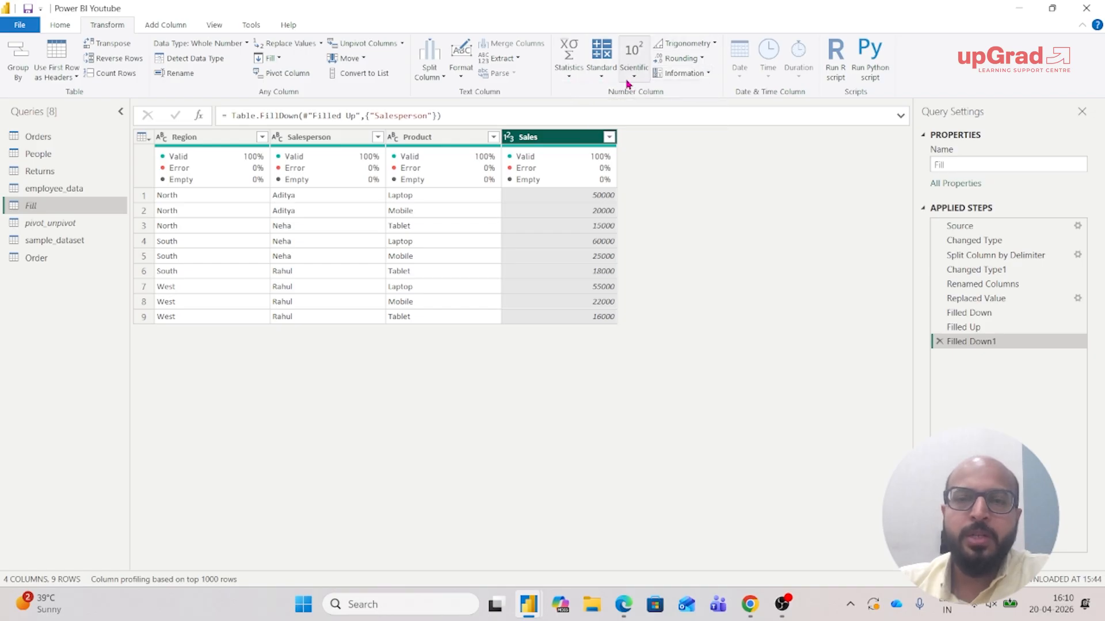
left_click(574, 81)
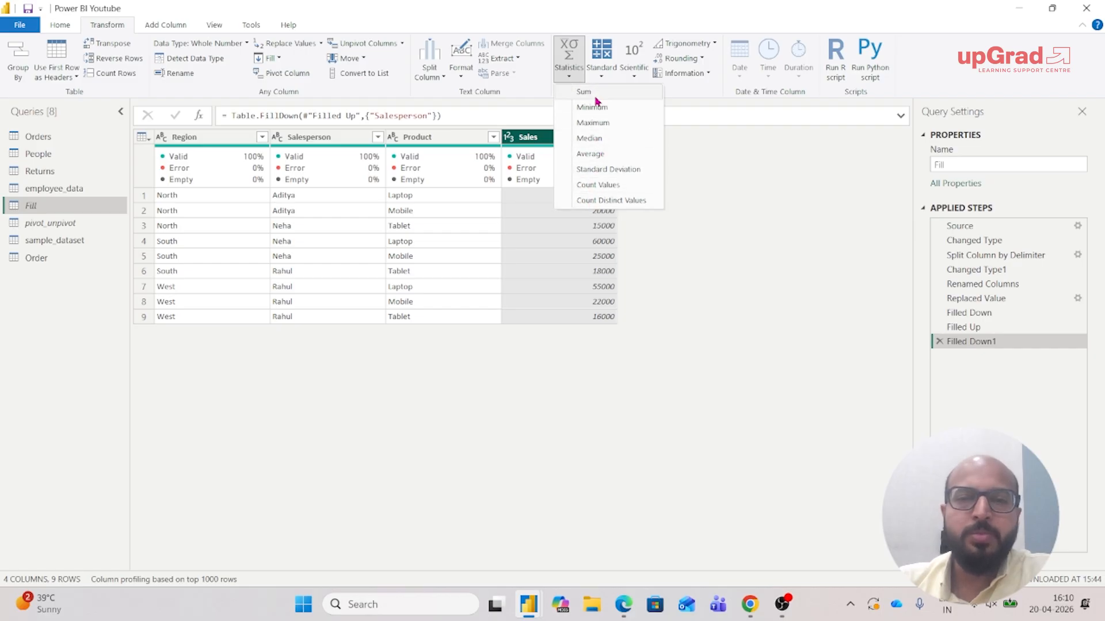
left_click(686, 279)
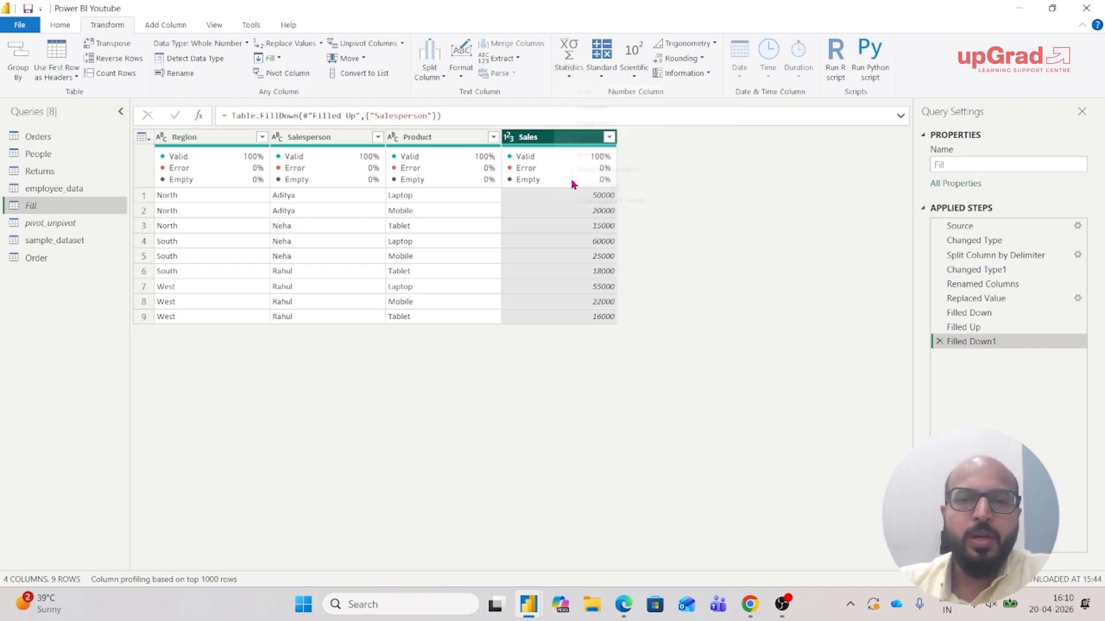
left_click(569, 74)
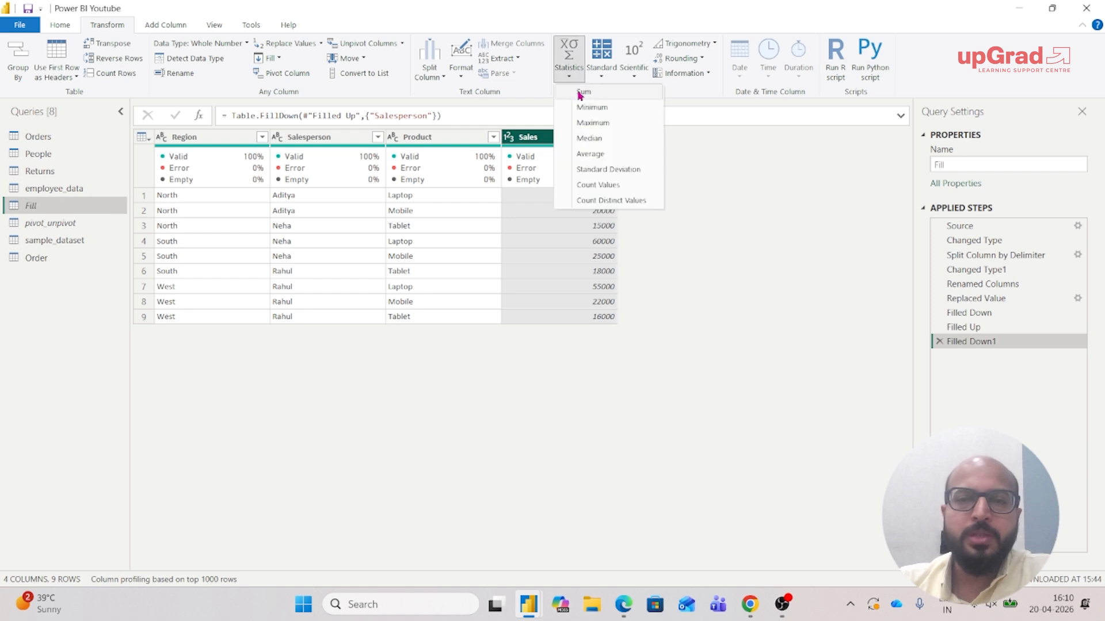
left_click(580, 92)
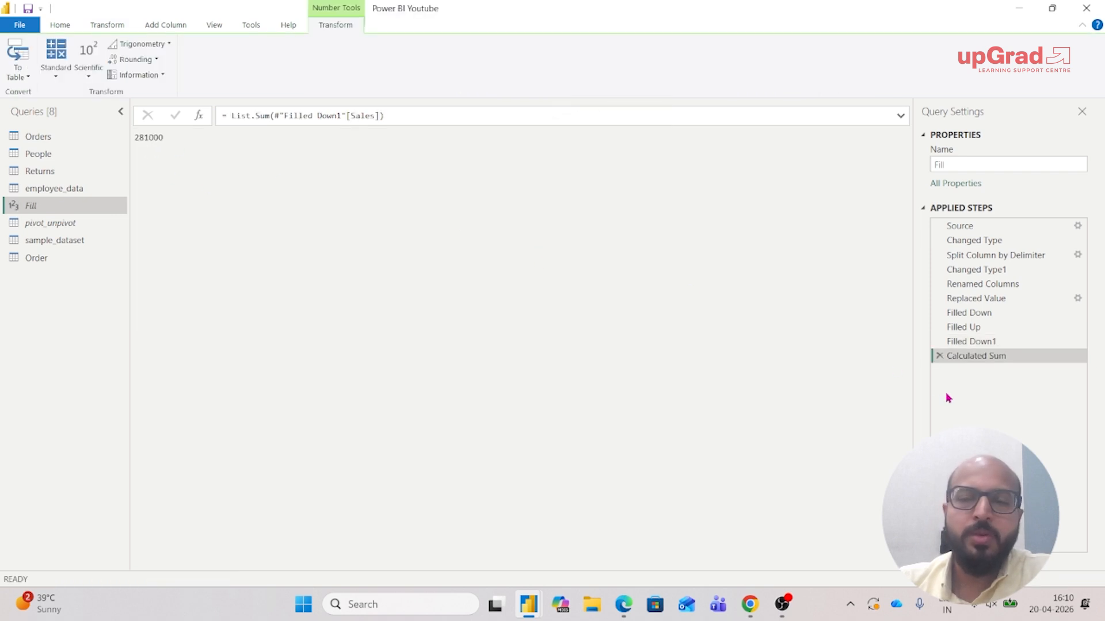
left_click(938, 357)
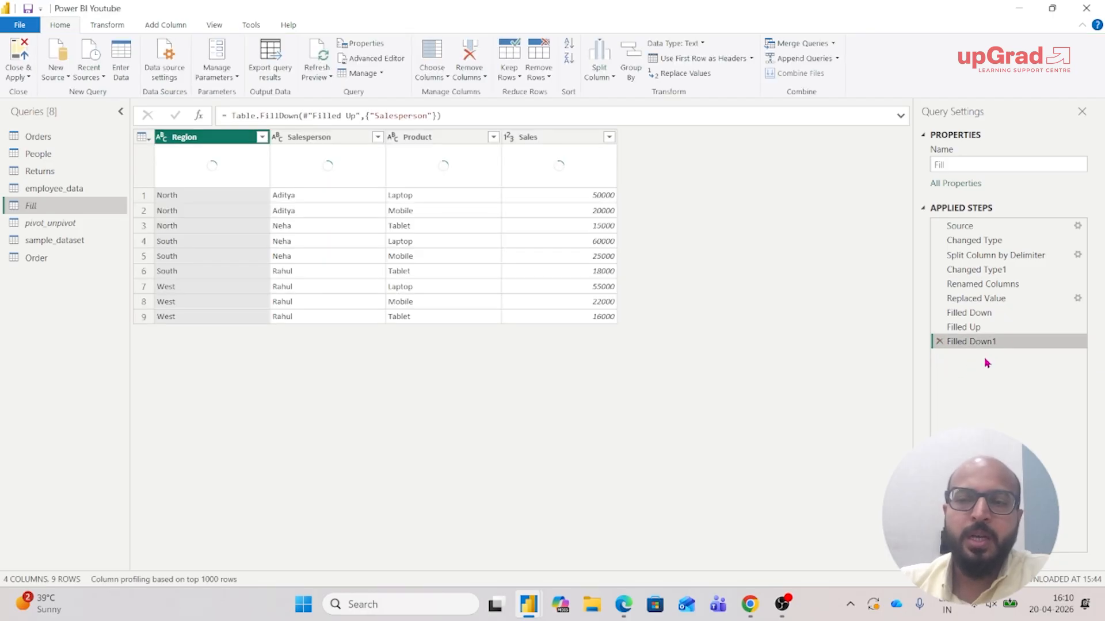
- Review the statistics and standard arithmetic operations offered for the Sales column, comparing in-place transformations with adding new columns
left_click(550, 141)
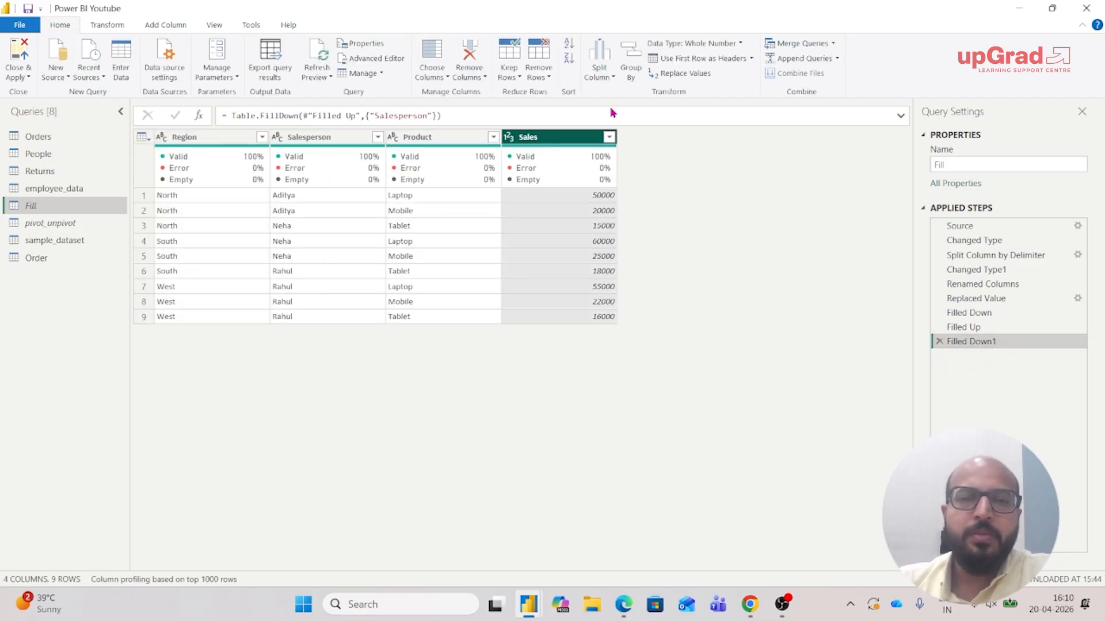
left_click(107, 25)
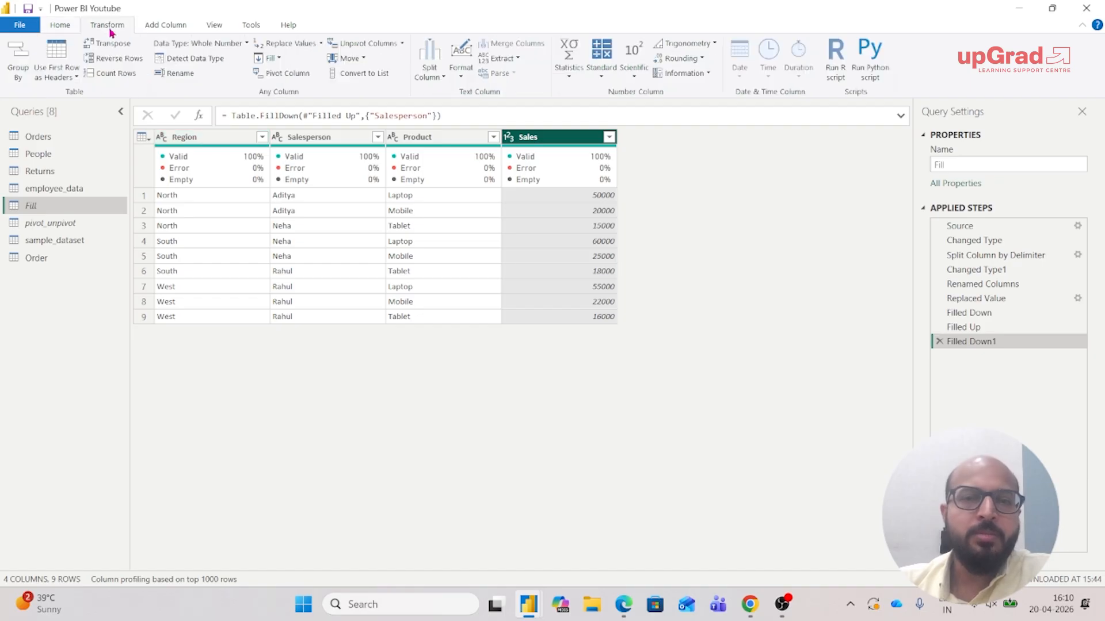
left_click(569, 76)
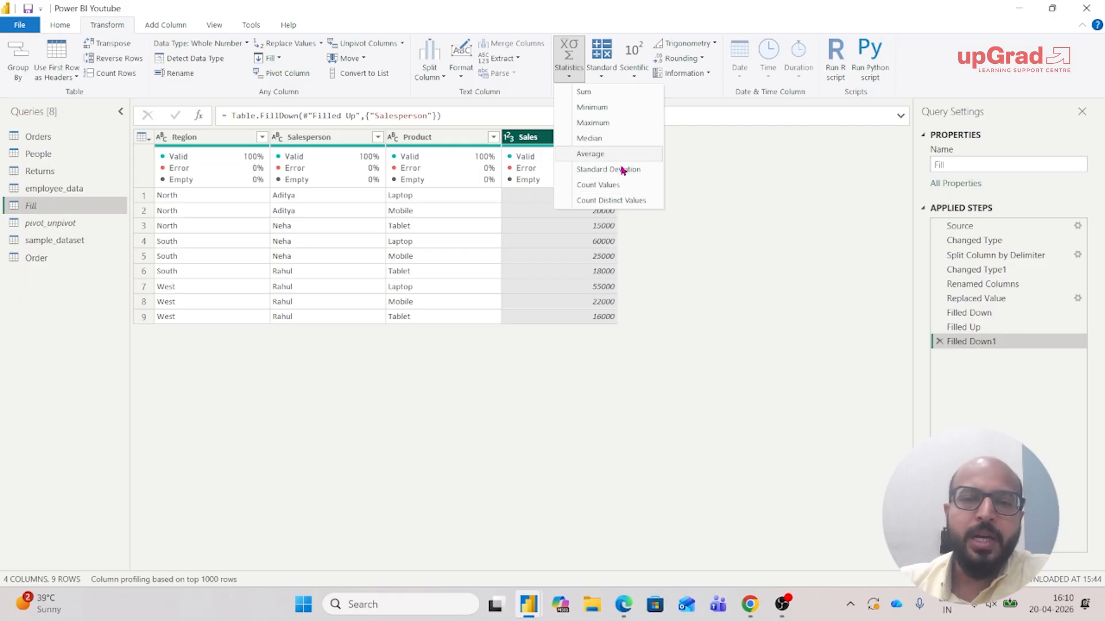
left_click(737, 220)
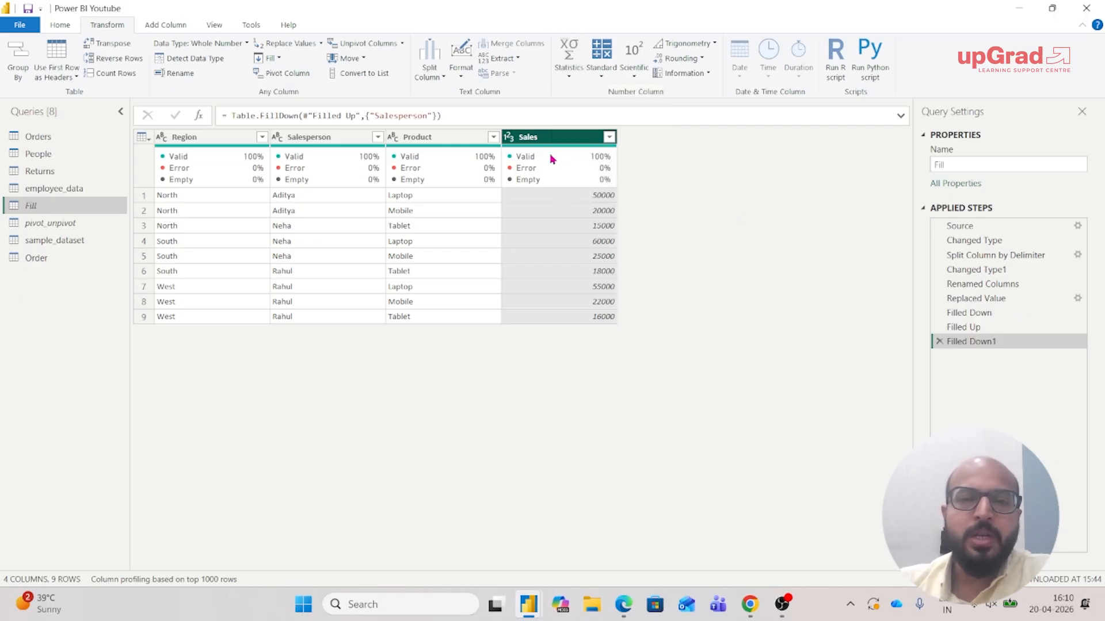
left_click(153, 26)
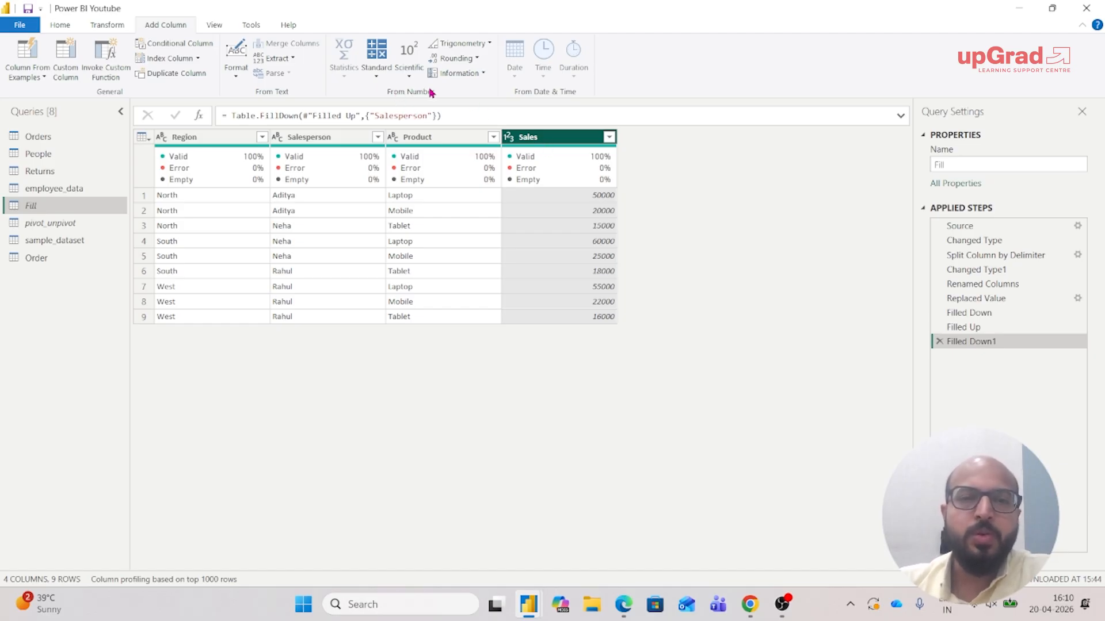
left_click(103, 25)
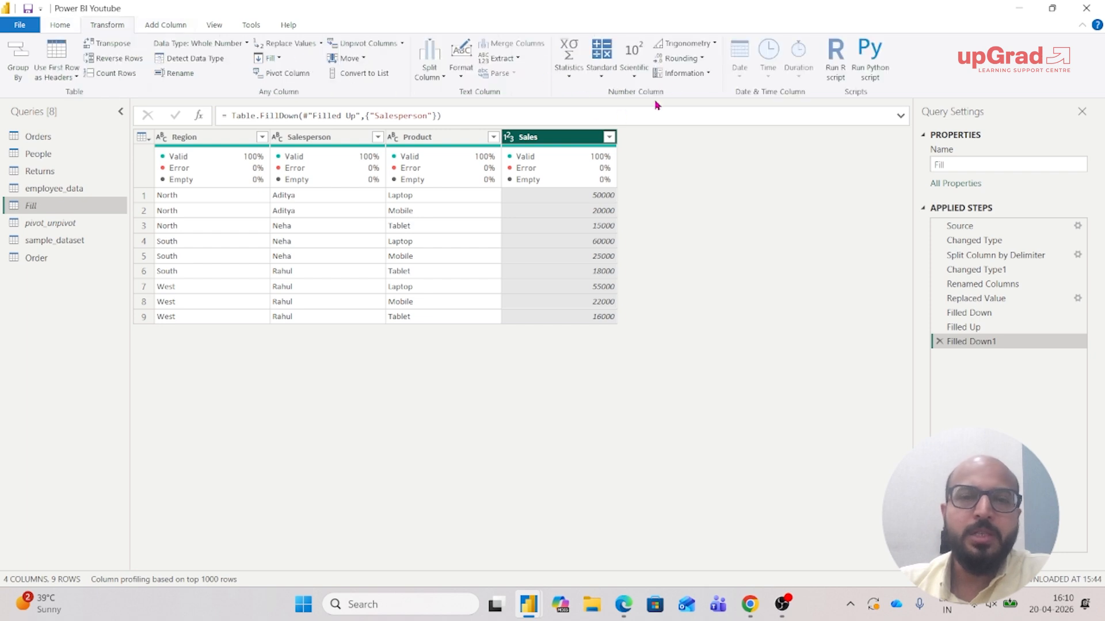
left_click(601, 73)
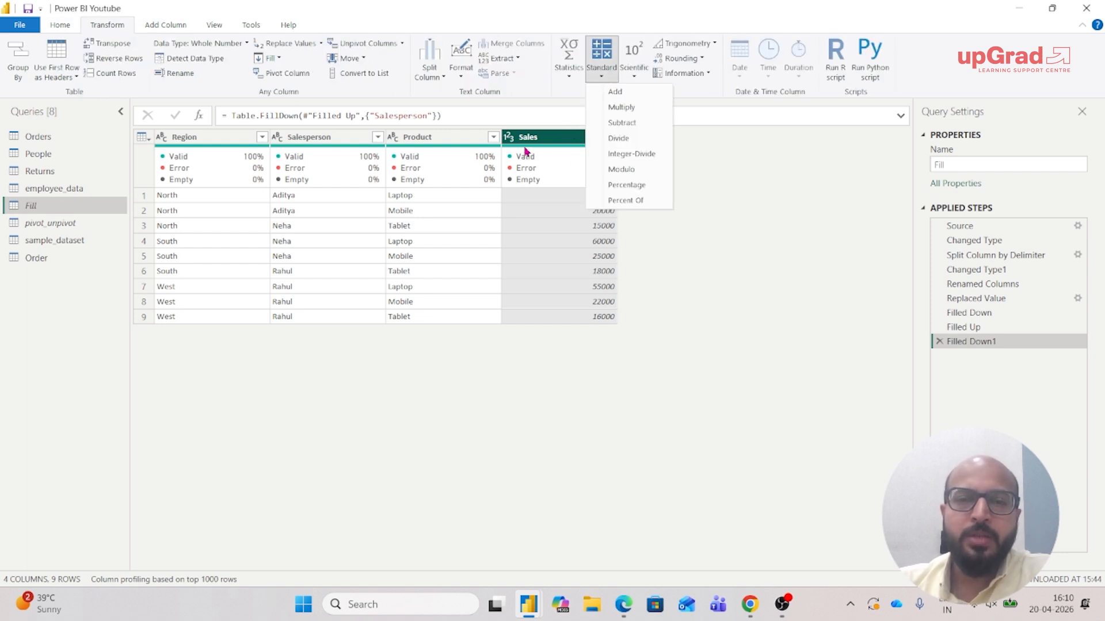
left_click(757, 164)
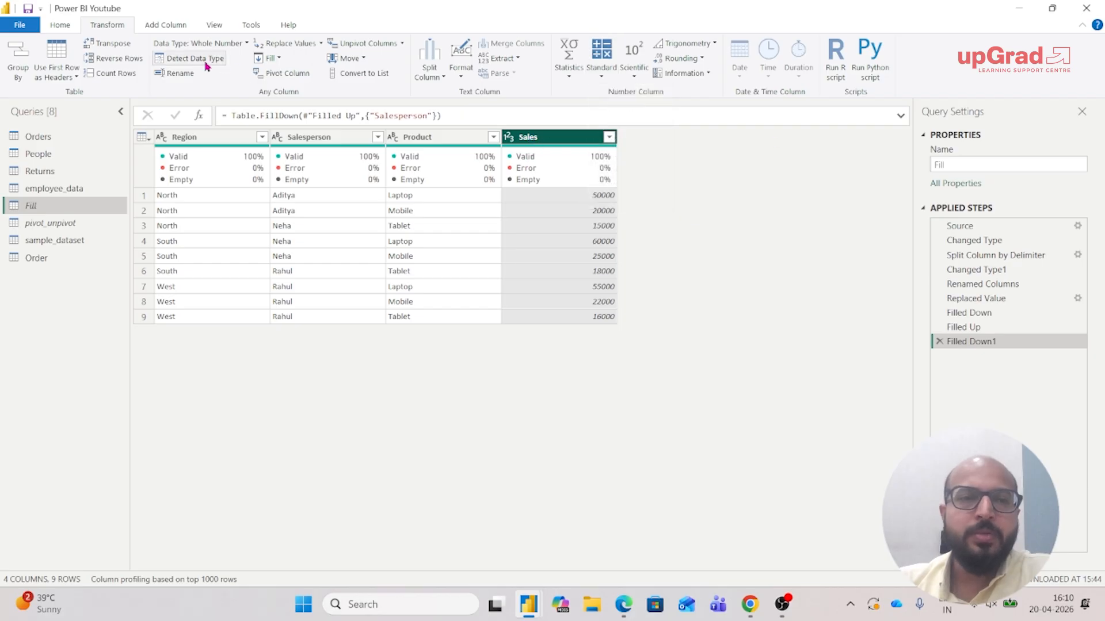
- Add a new column to Fill that adds 120 to each Sales value
left_click(165, 25)
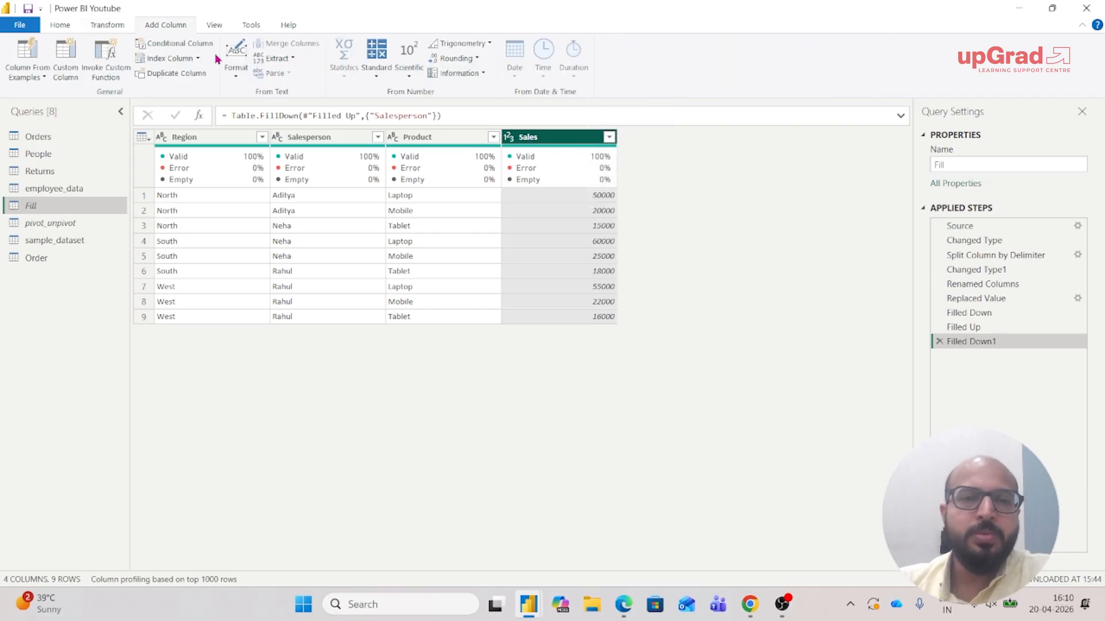
left_click(382, 77)
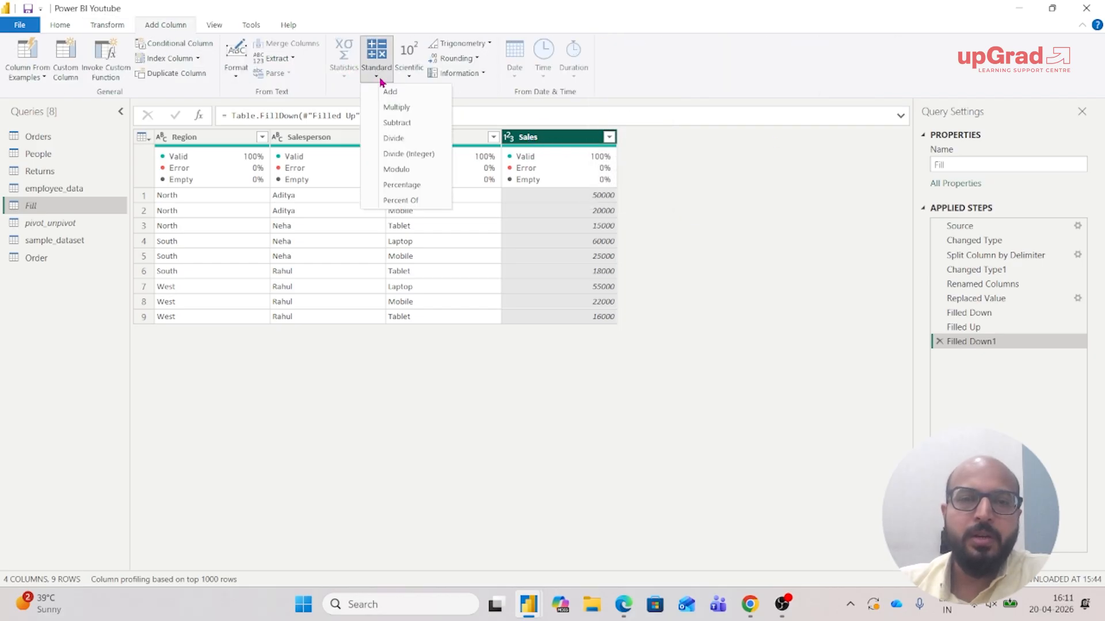
left_click(407, 94)
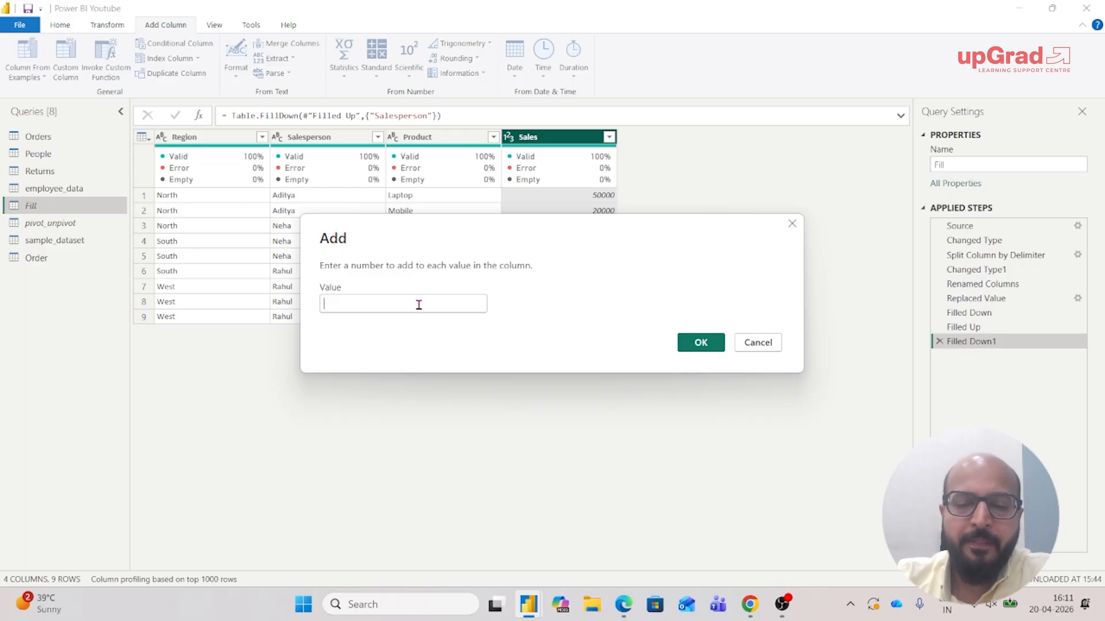
left_click(419, 305)
type("120")
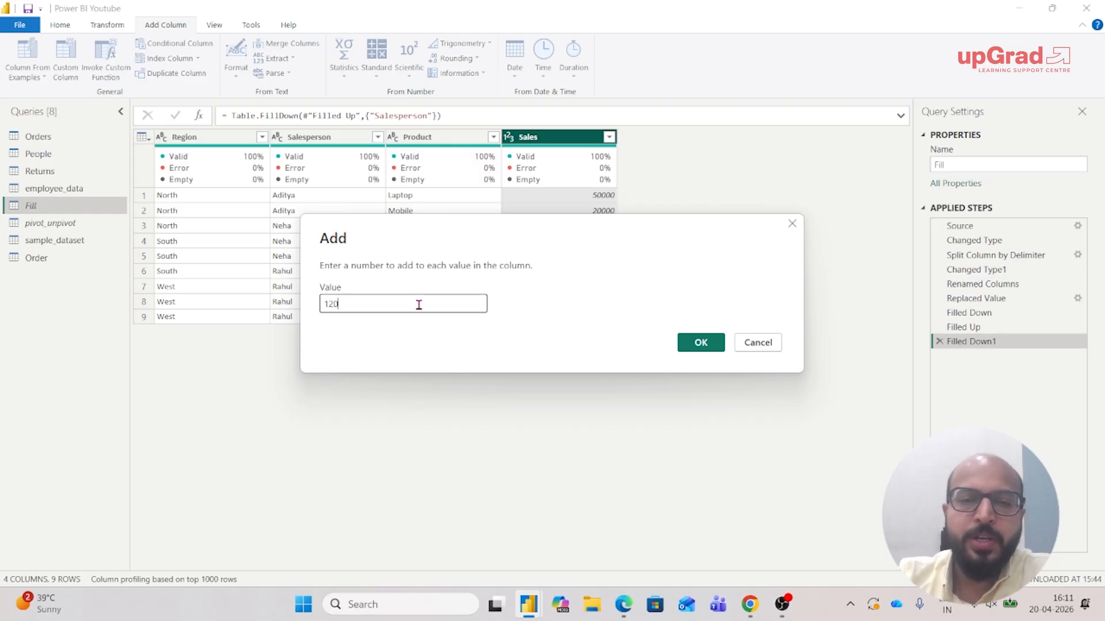
key("Return")
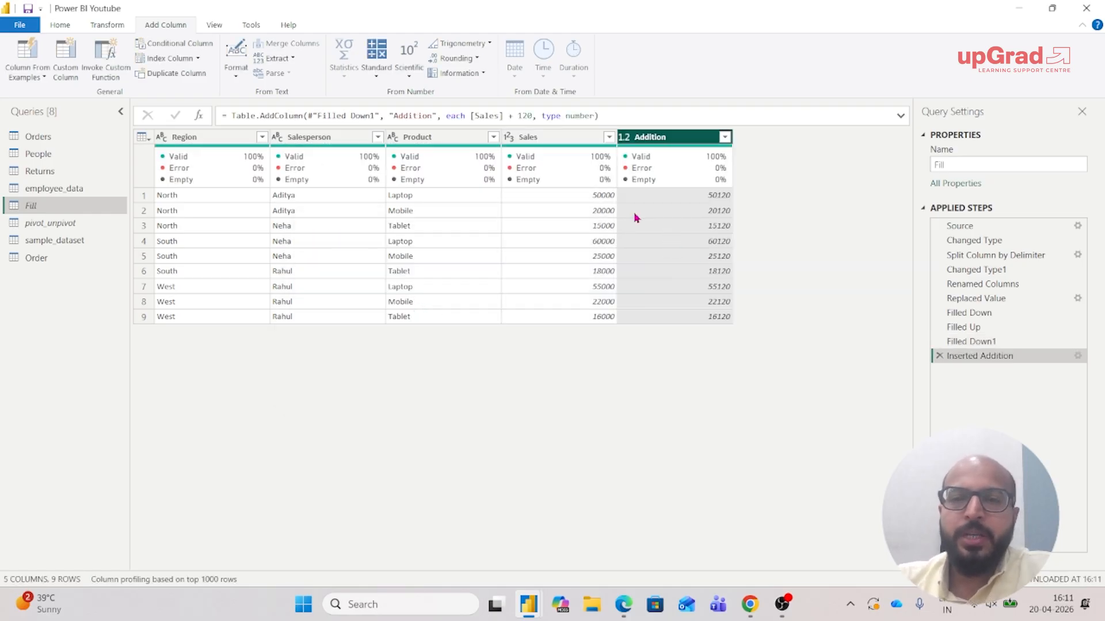
- Add a new column to Fill that multiplies each Sales value by 0.5
left_click(559, 143)
left_click(377, 57)
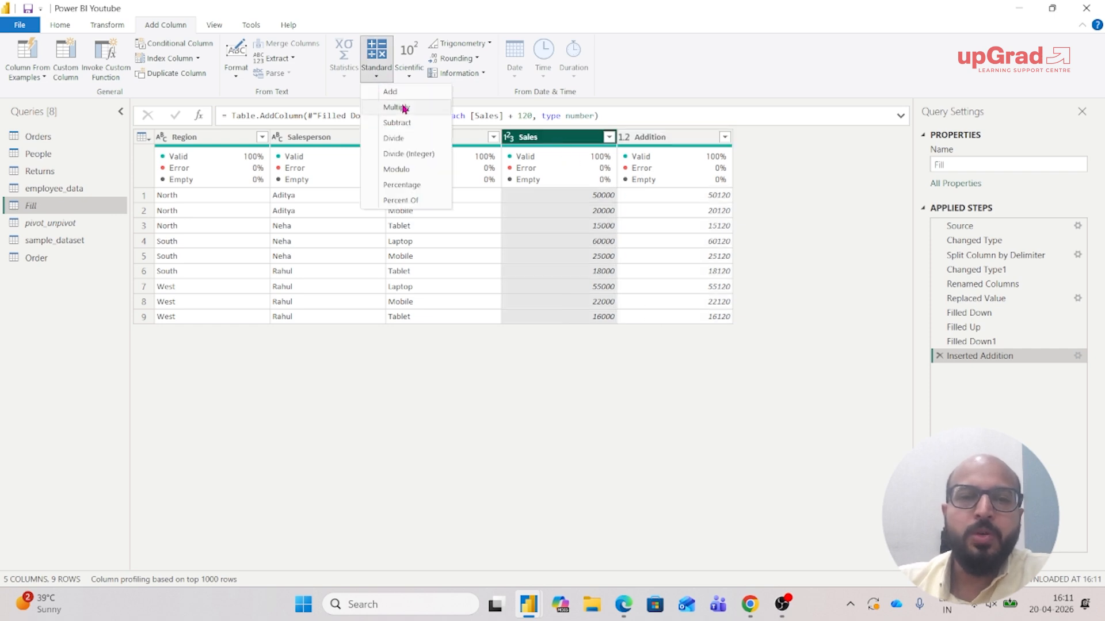
left_click(404, 108)
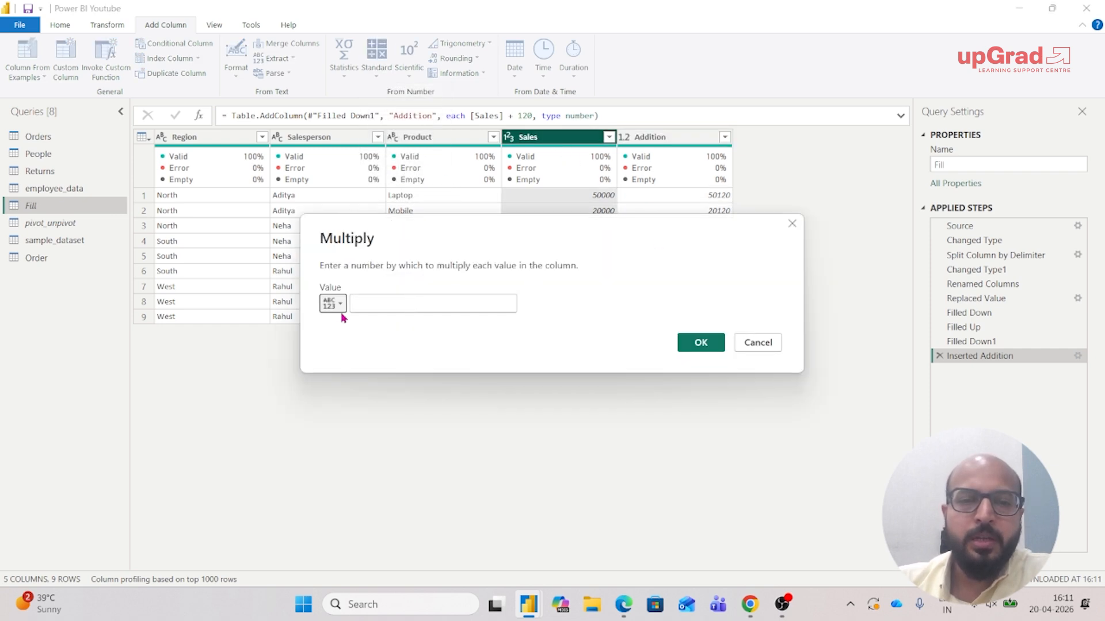
left_click(340, 307)
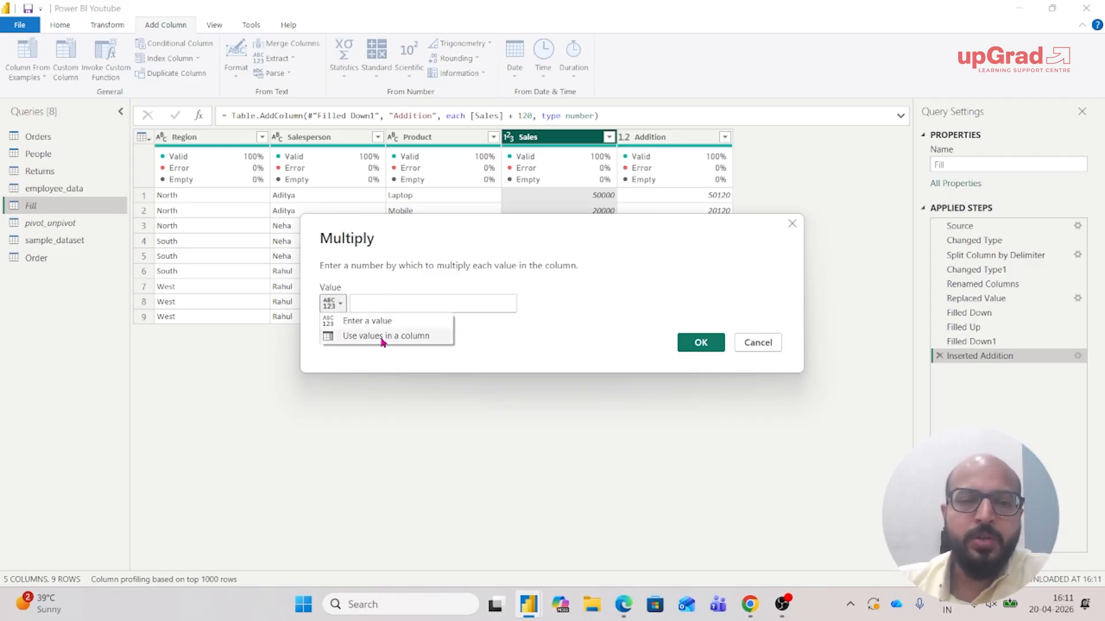
left_click(372, 301)
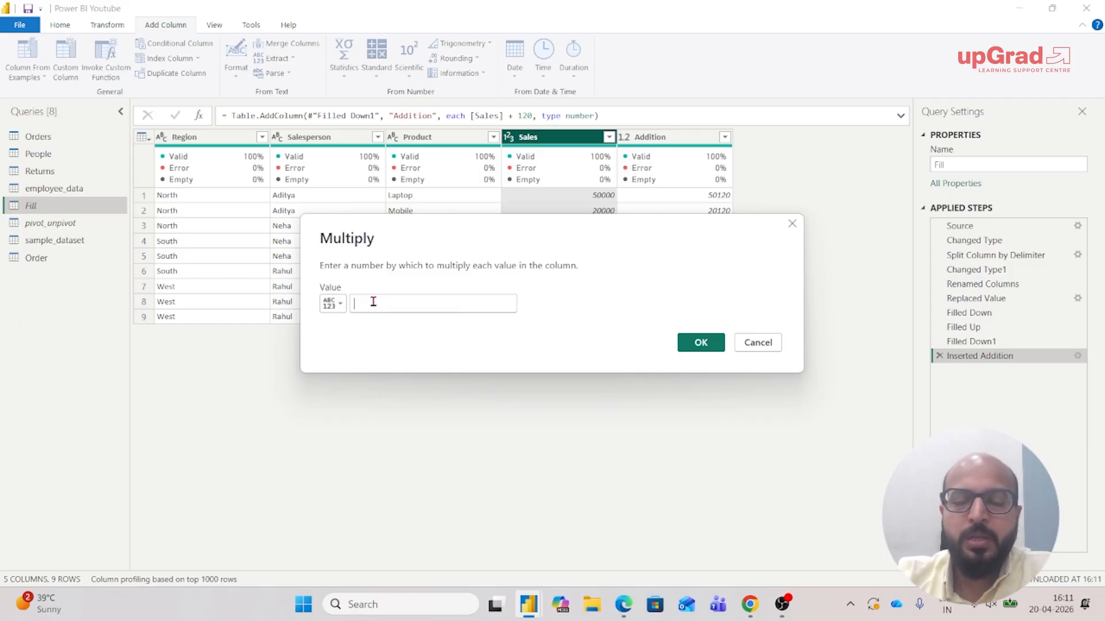
type("0.5")
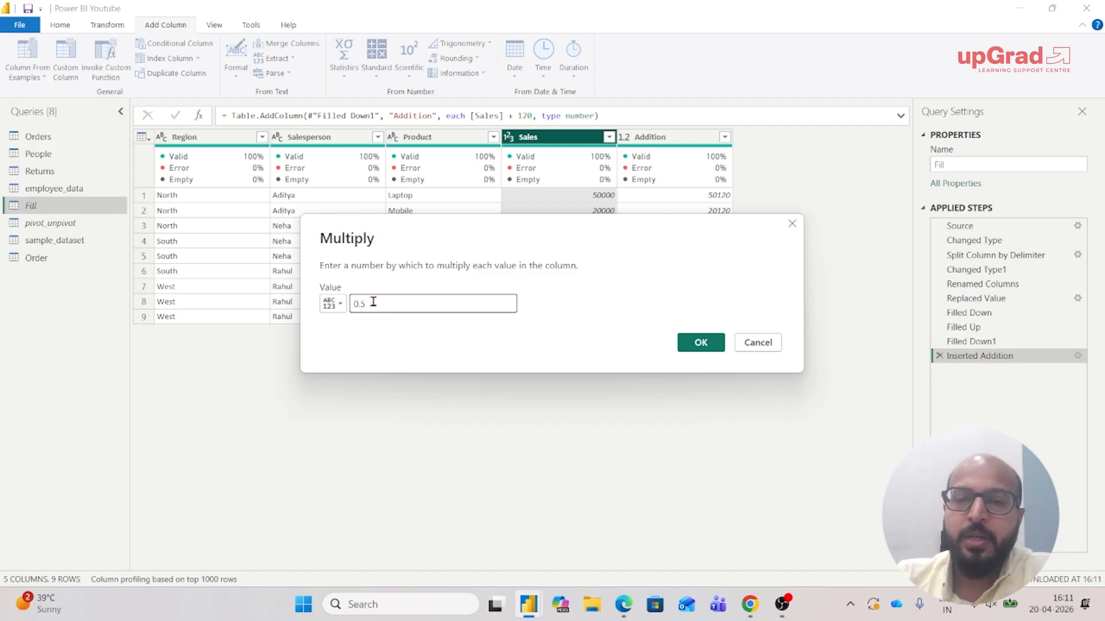
key("Return")
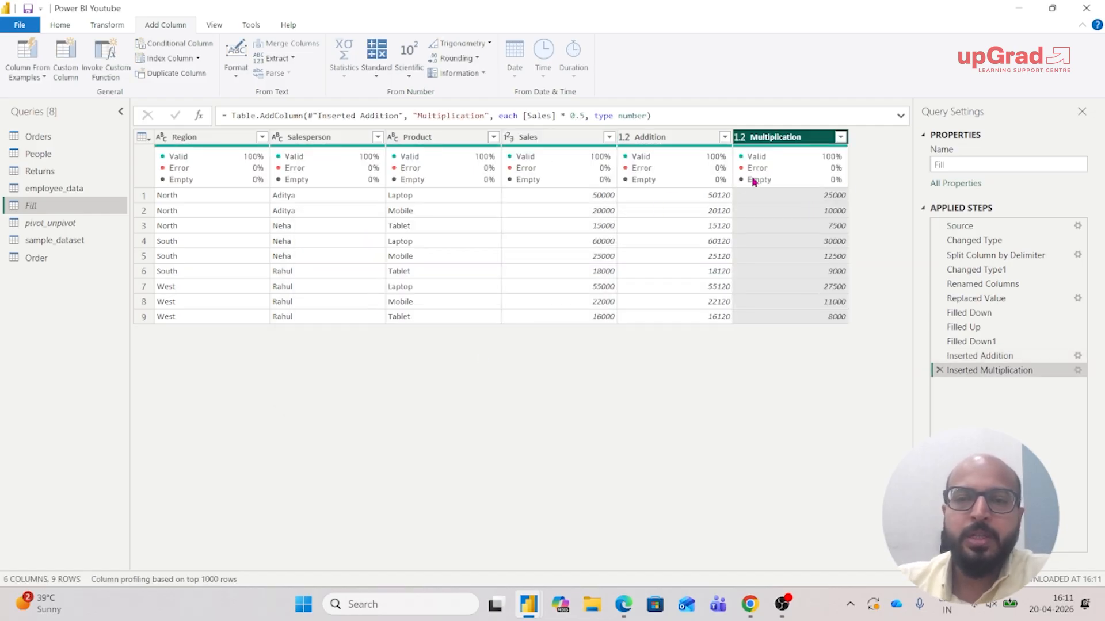
left_click(561, 138)
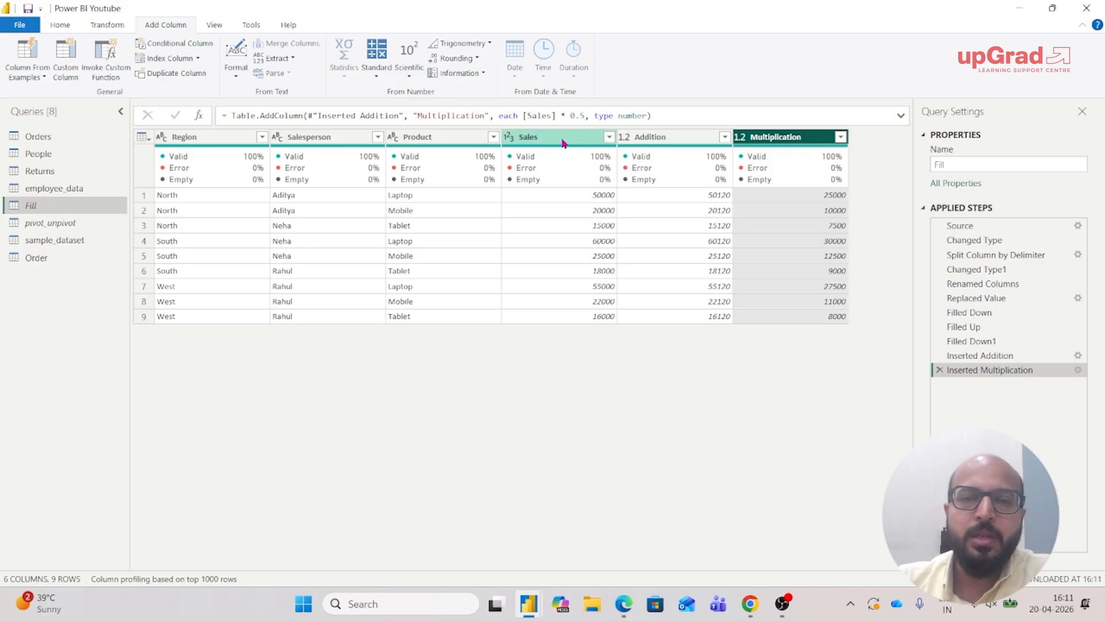
left_click(377, 57)
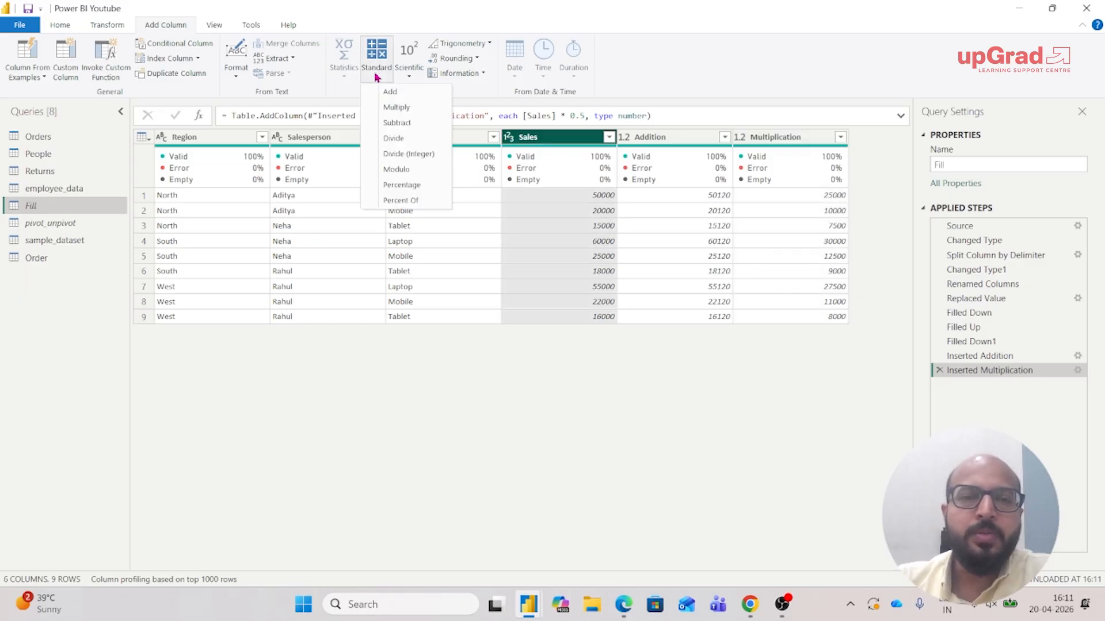
left_click(403, 124)
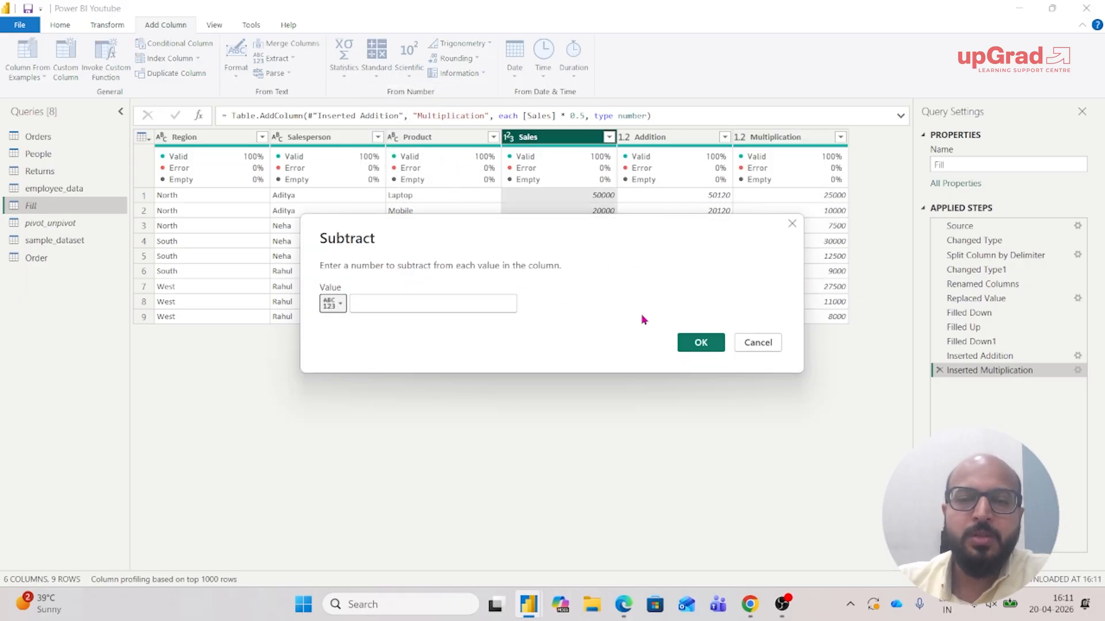
left_click(755, 343)
- Add a new column to Fill that calculates 10 percent of each Sales value
left_click(382, 74)
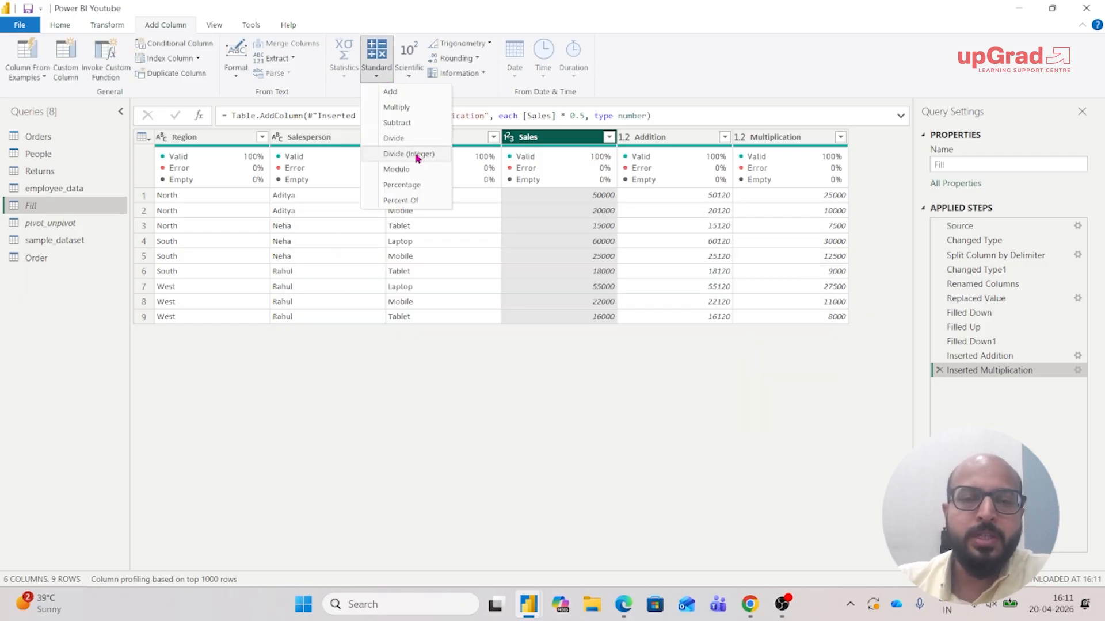
left_click(430, 187)
left_click(380, 303)
type("10")
key("Return")
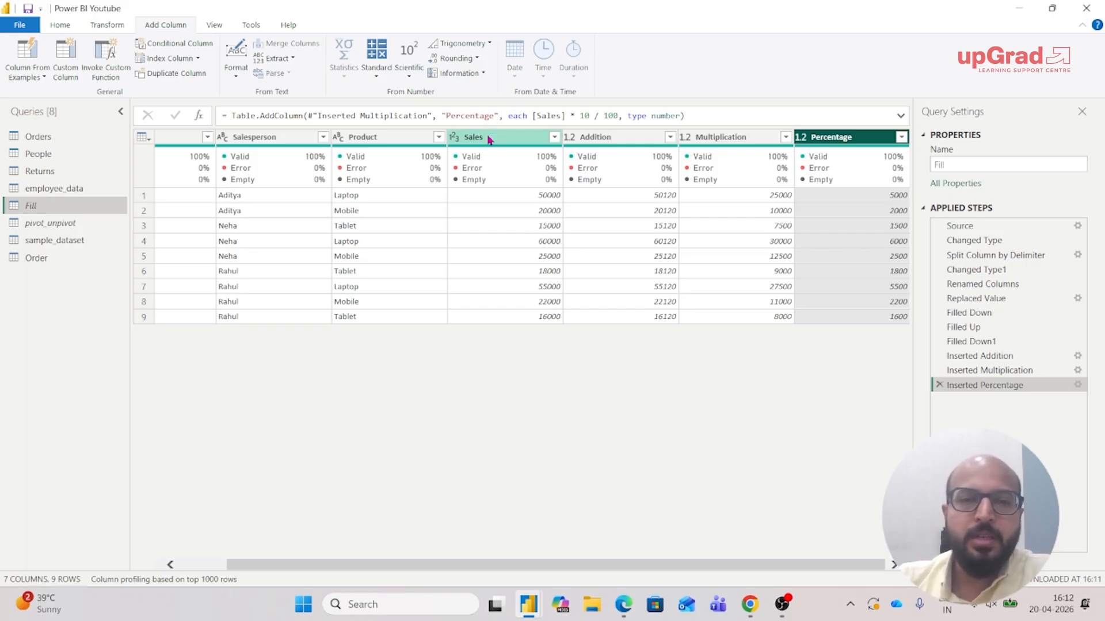
- Compare the Sales and Percentage columns in Fill, and review the standard, scientific, trigonometry and rounding operations offered for Sales
left_click(488, 137)
left_click(867, 142)
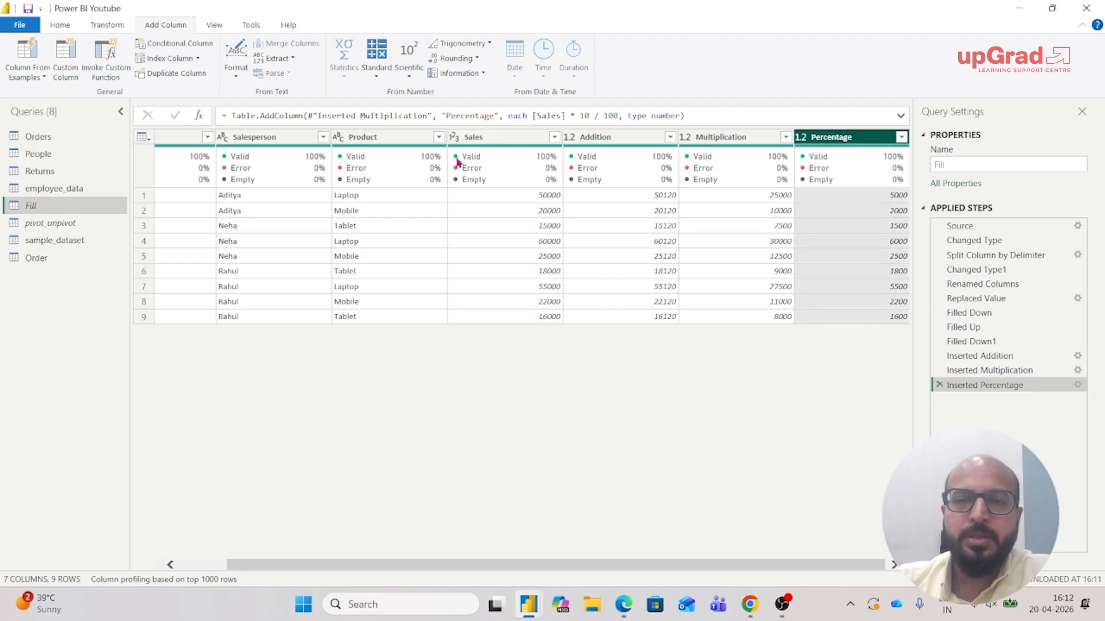
left_click(493, 136)
left_click(377, 70)
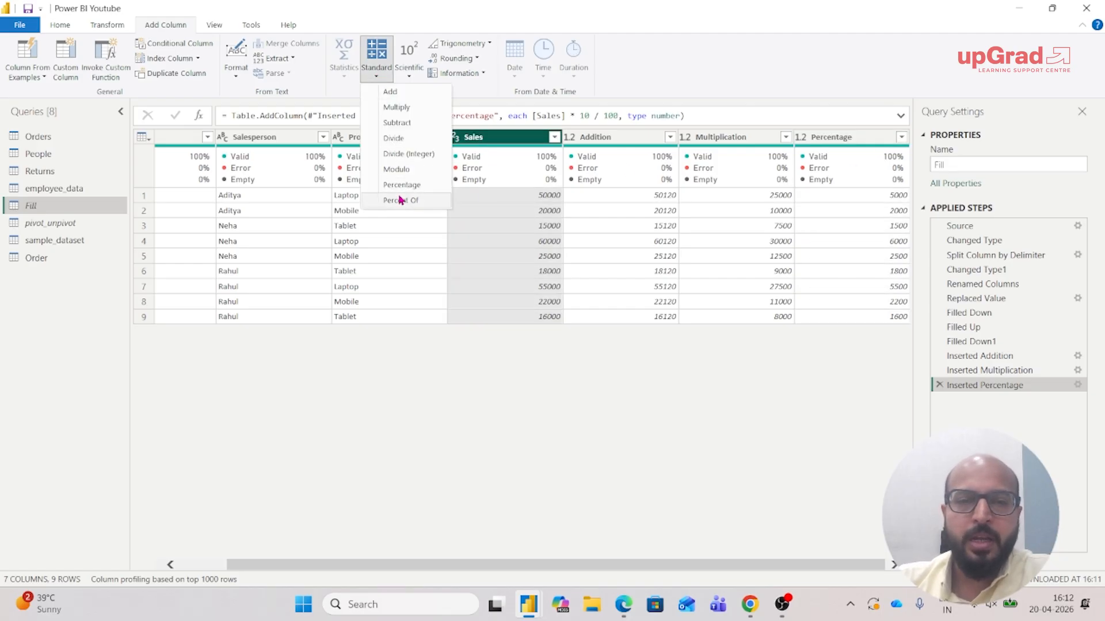
left_click(521, 138)
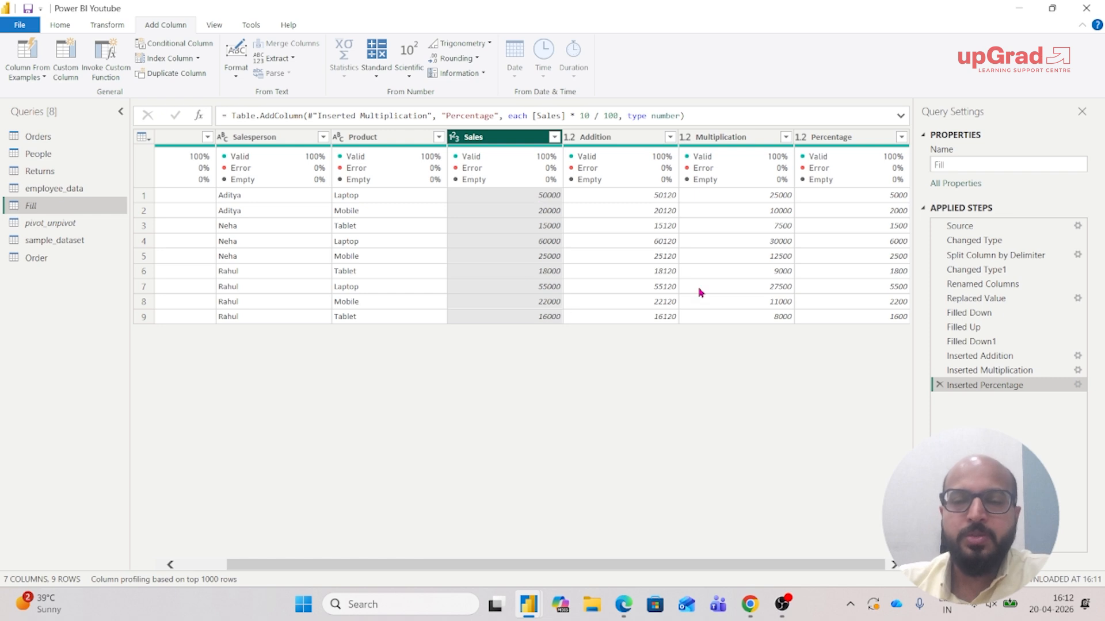
left_click(405, 69)
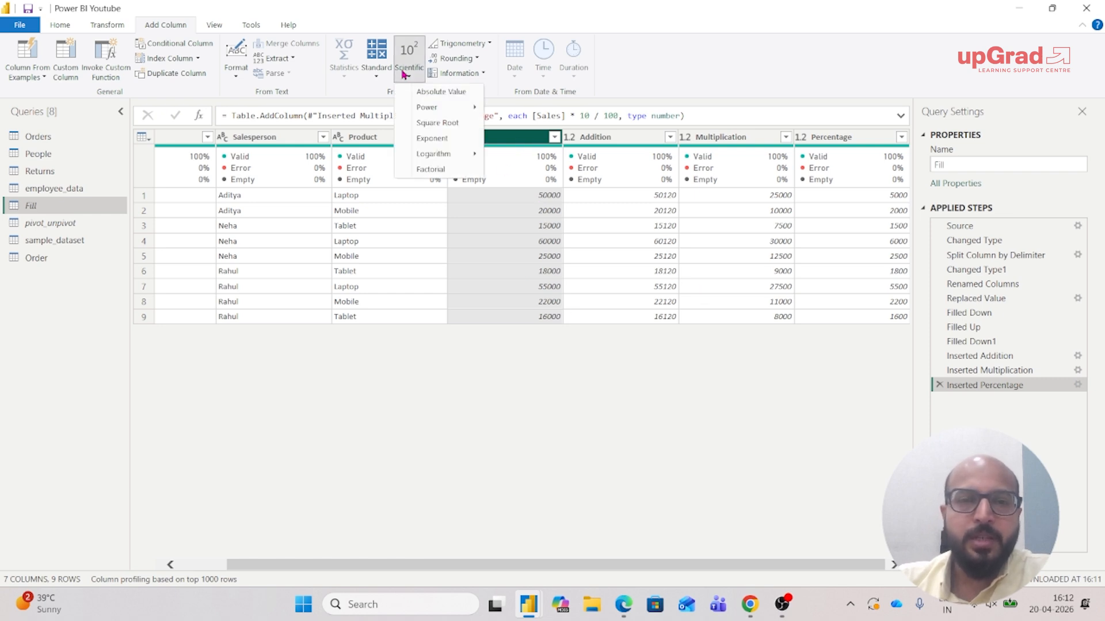
left_click(708, 66)
left_click(413, 64)
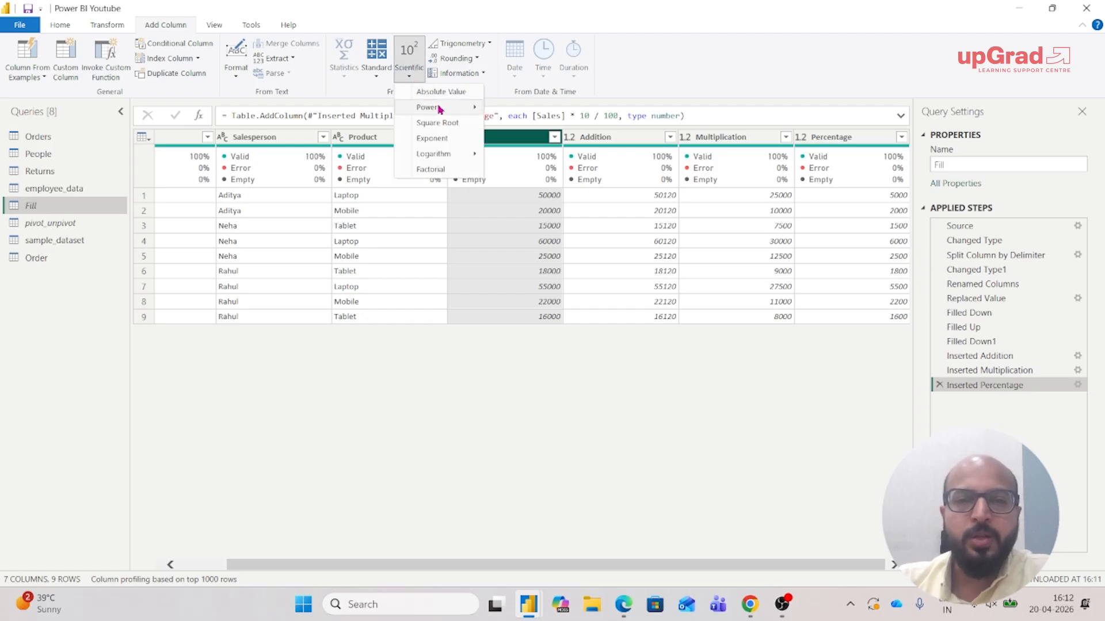
mouse_move(440, 110)
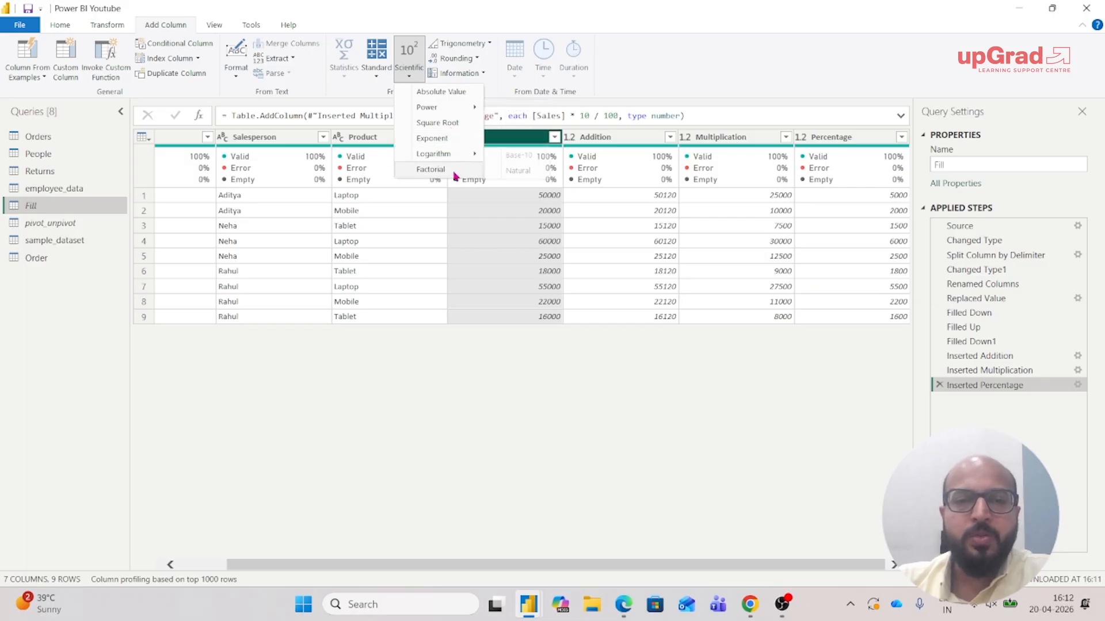
left_click(485, 45)
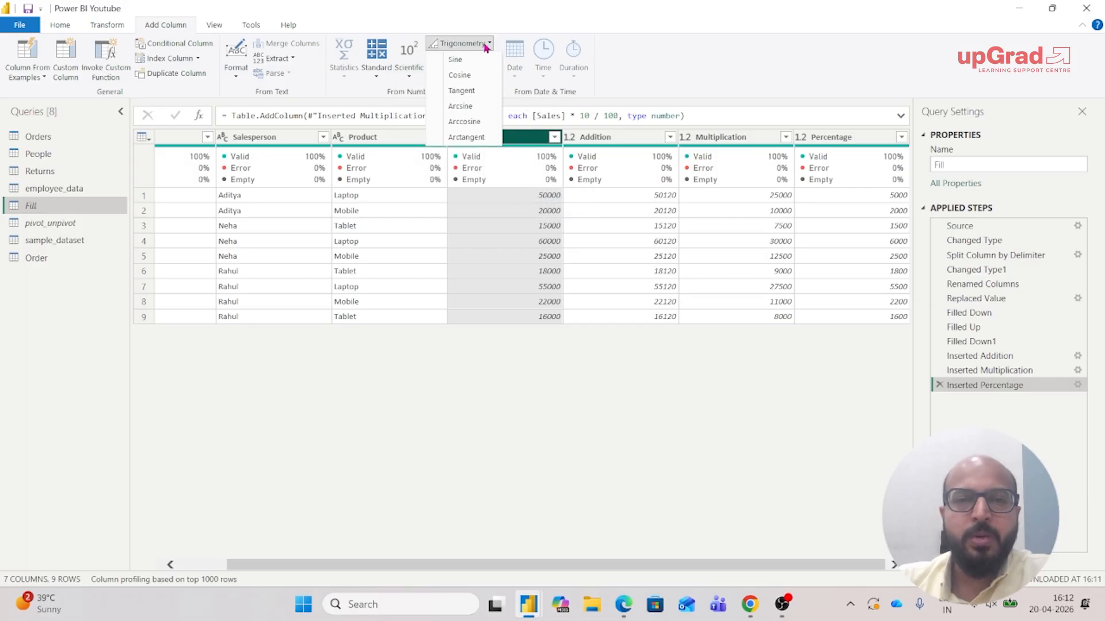
key("Escape")
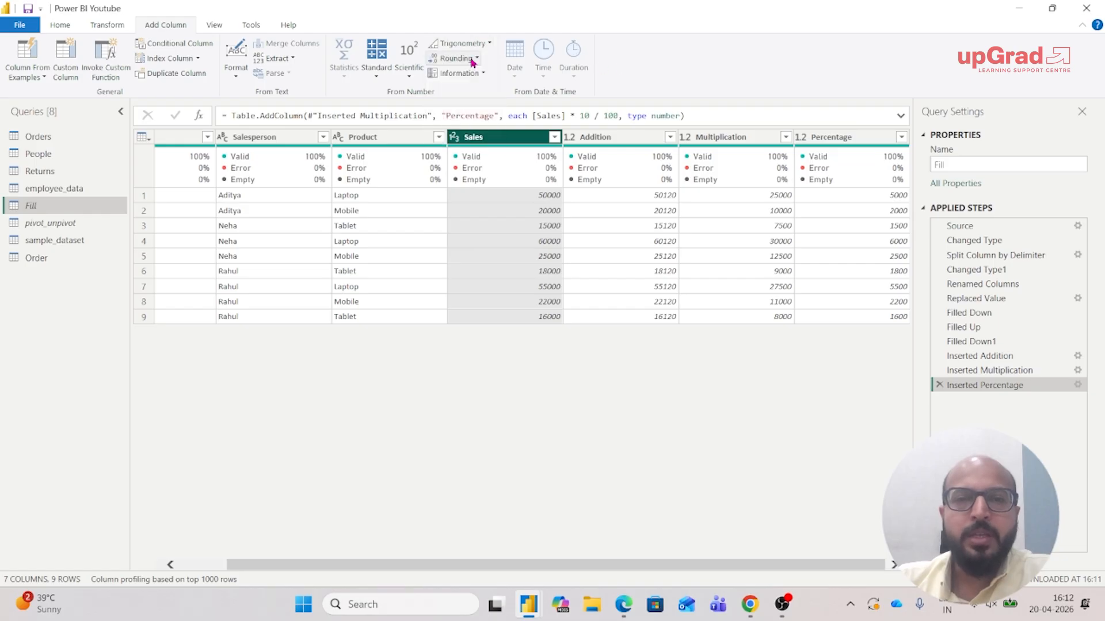
left_click(470, 59)
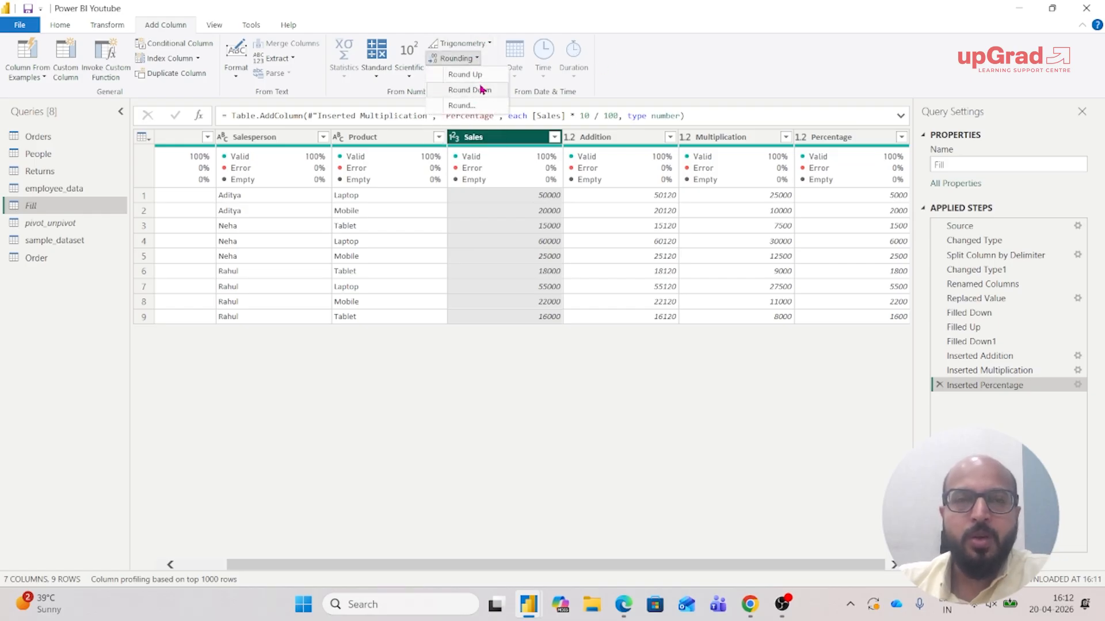
left_click(695, 95)
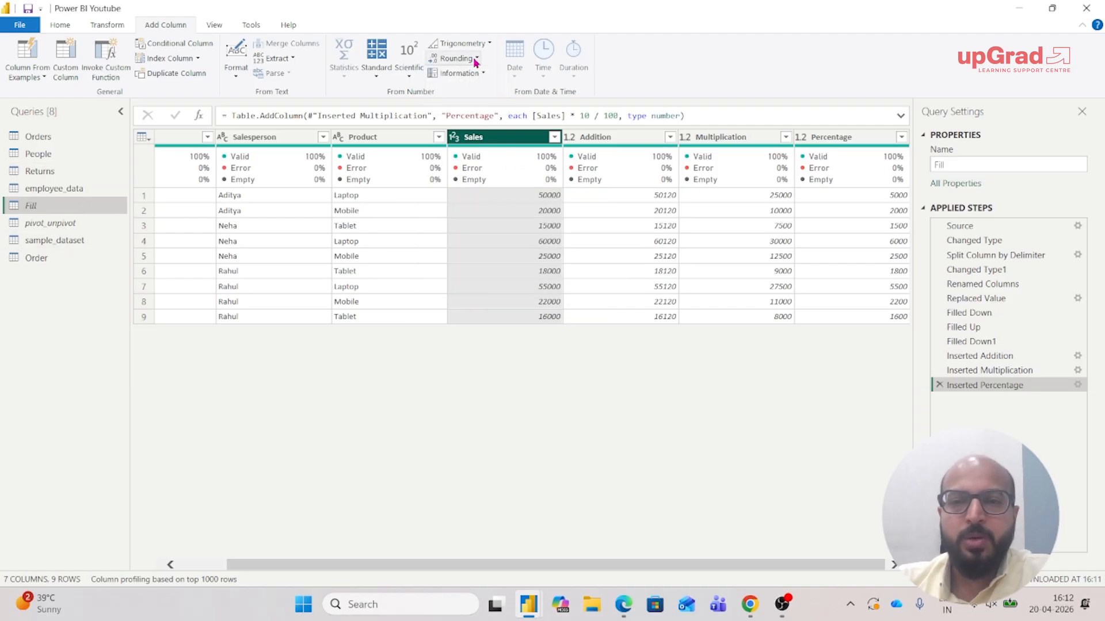
- Add a new column to Orders that rounds each Profit value to 1 decimal place
left_click(41, 138)
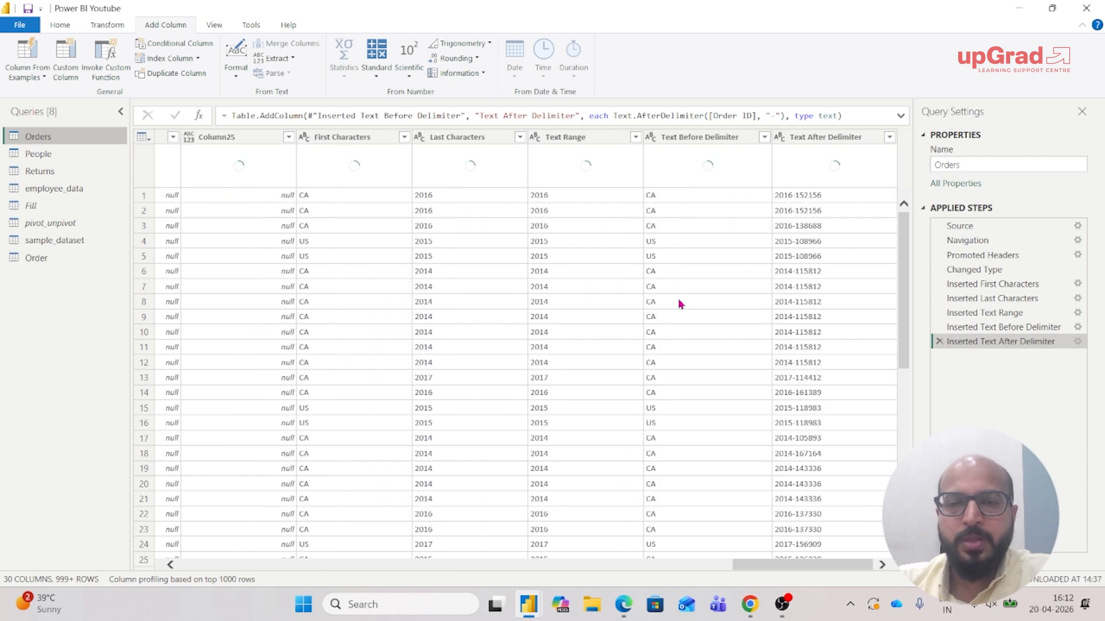
scroll(386, 253, "left", 12)
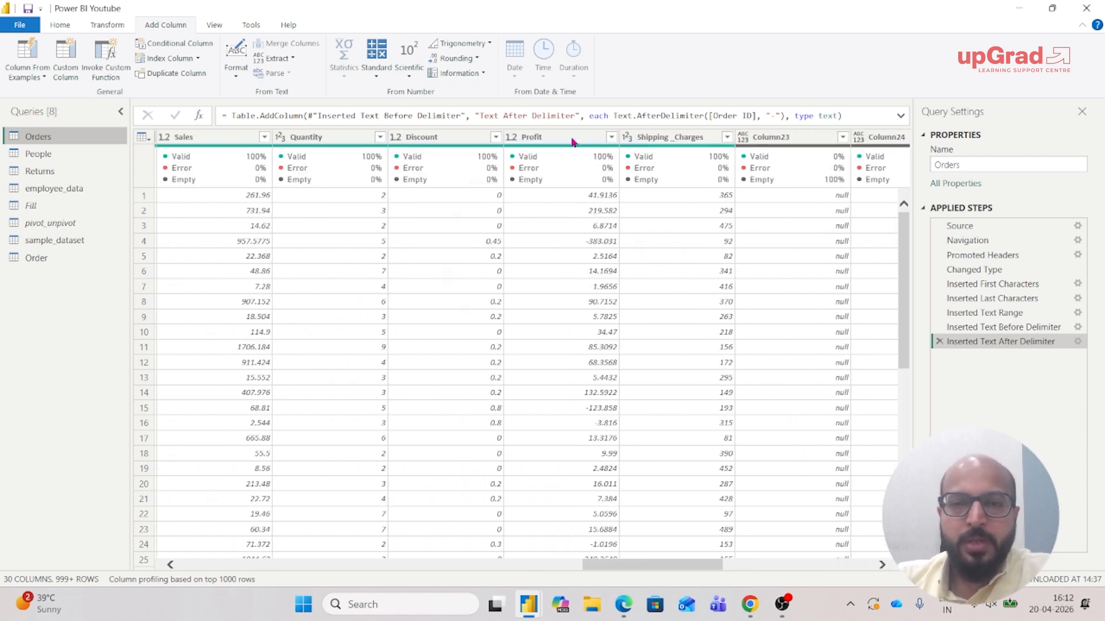
left_click(570, 138)
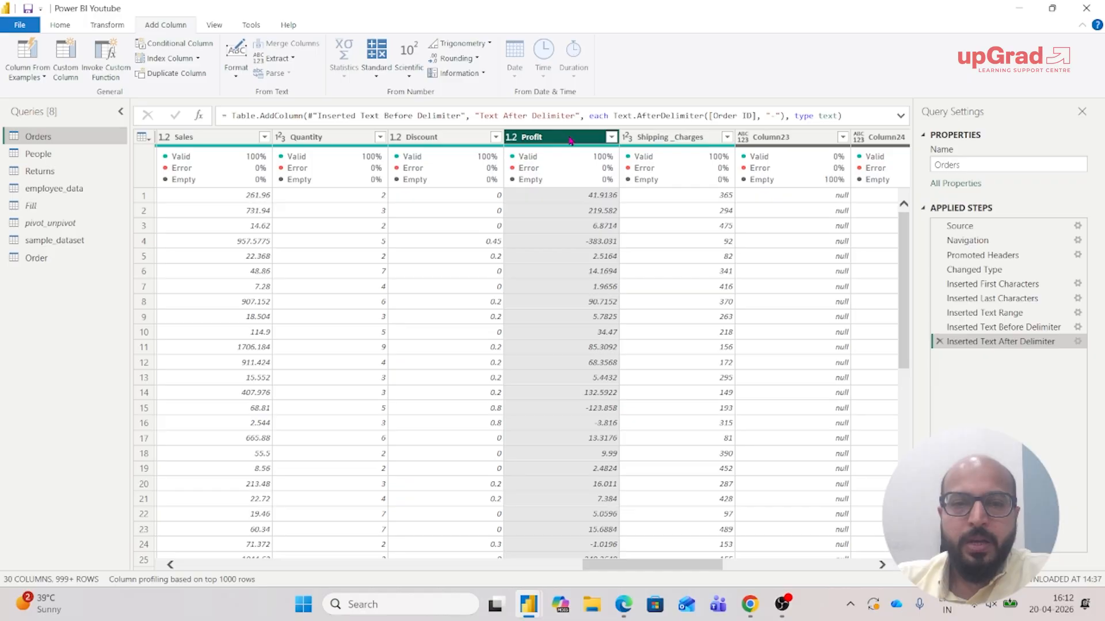
left_click(459, 59)
left_click(475, 106)
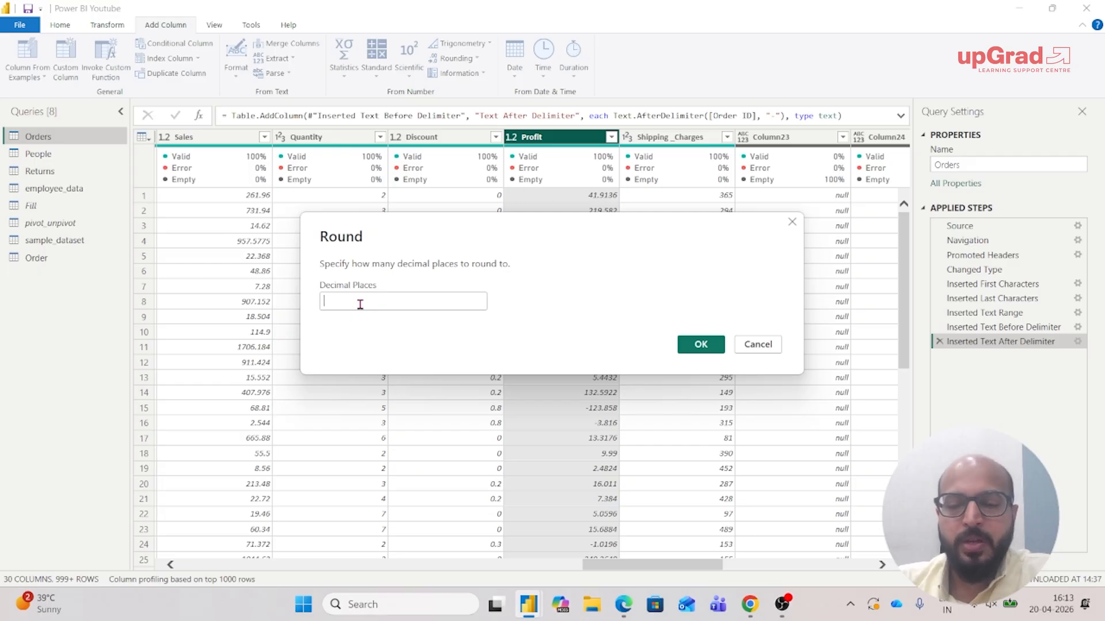
type("1")
key("Return")
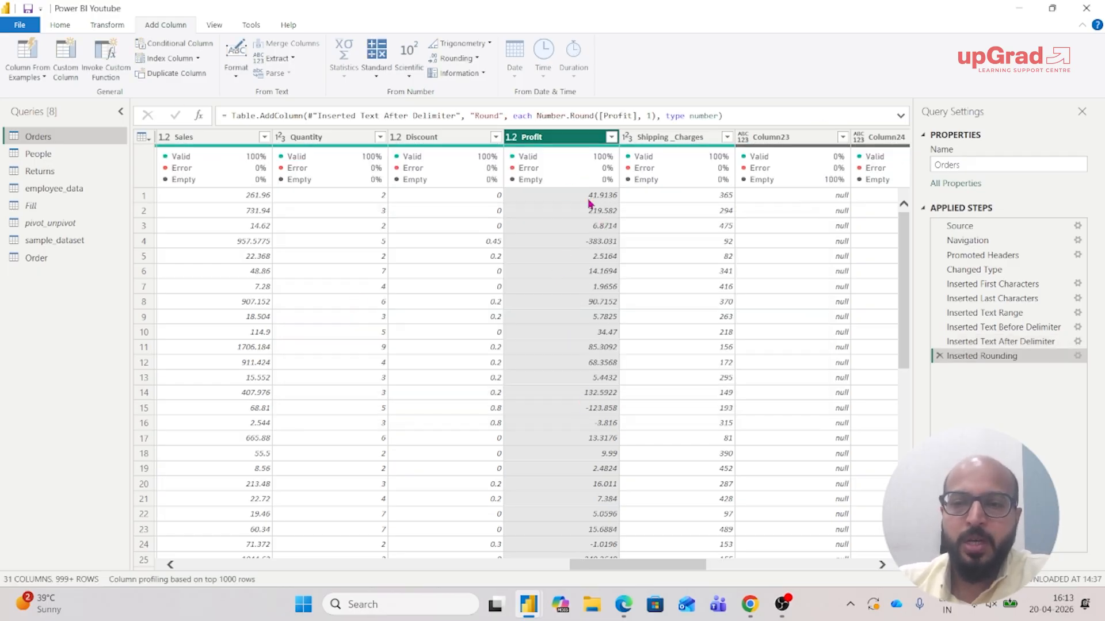
- Review the rounding settings and the rounded Profit column in Orders, and delete the rounding from the applied steps
left_click(1078, 356)
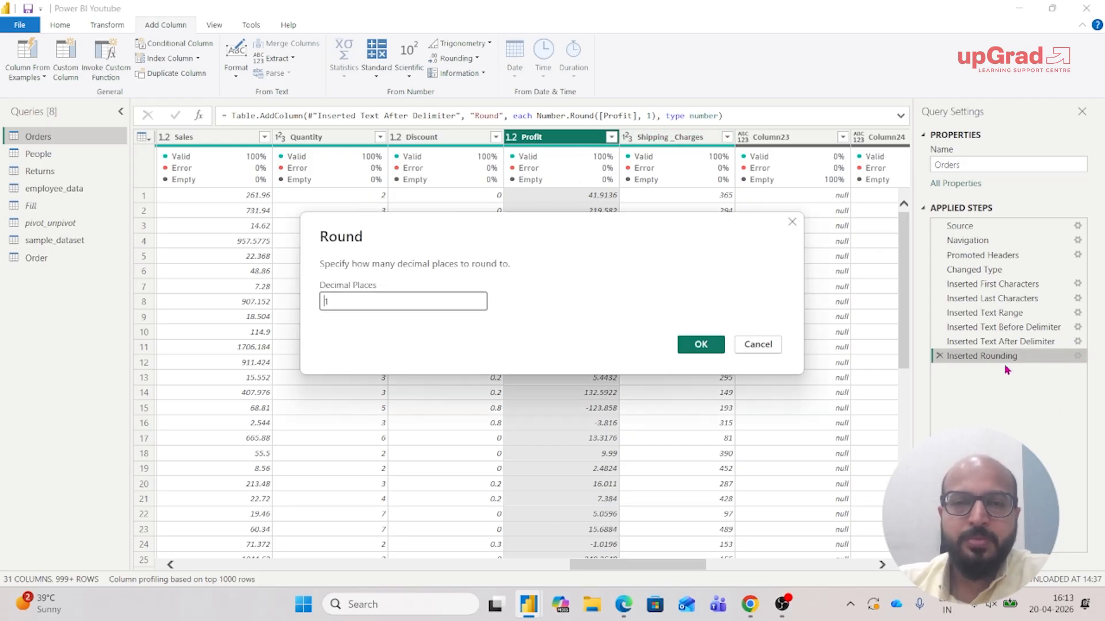
left_click(758, 344)
left_click_drag(615, 575, 782, 570)
left_click(846, 137)
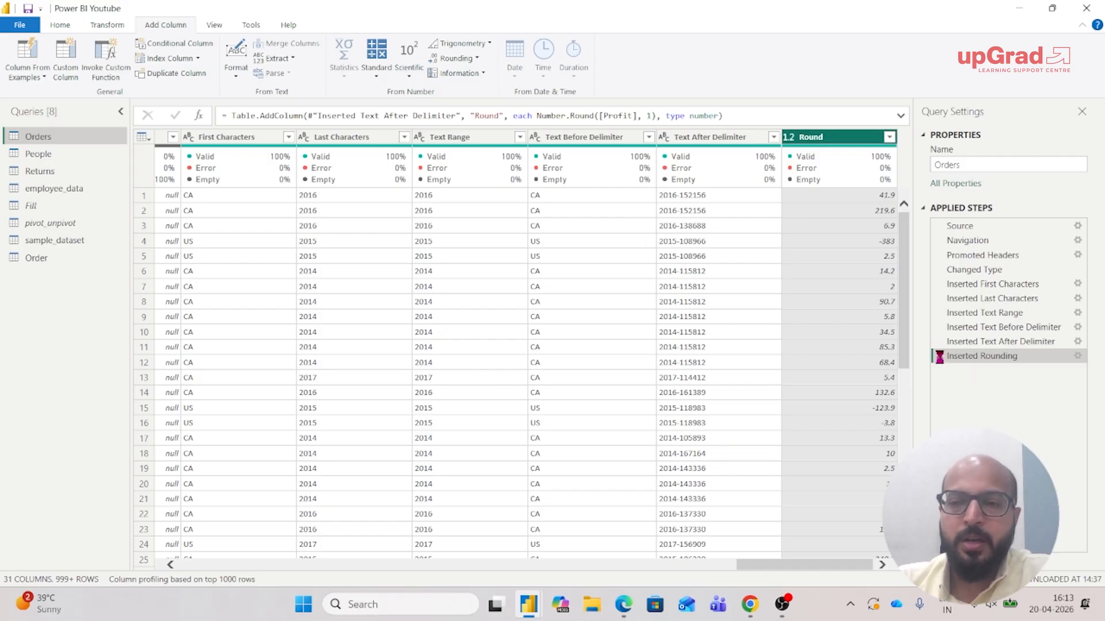
left_click(940, 357)
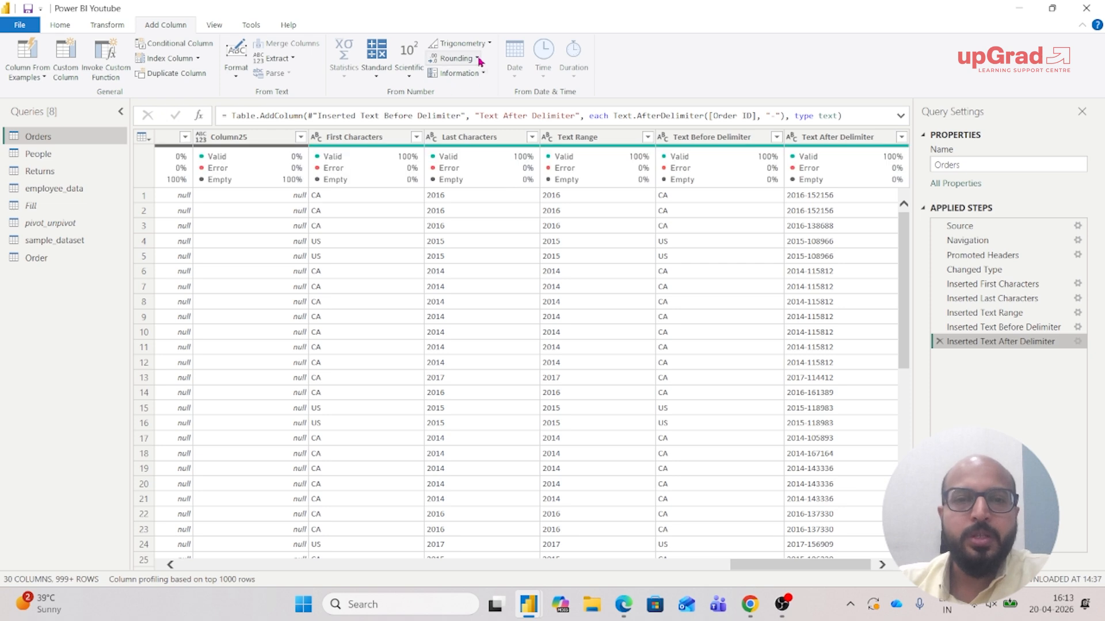
- Review the information operations offered for the Products.Price column in sample_dataset
scroll(473, 313, "left", 5)
left_click(51, 227)
left_click(52, 241)
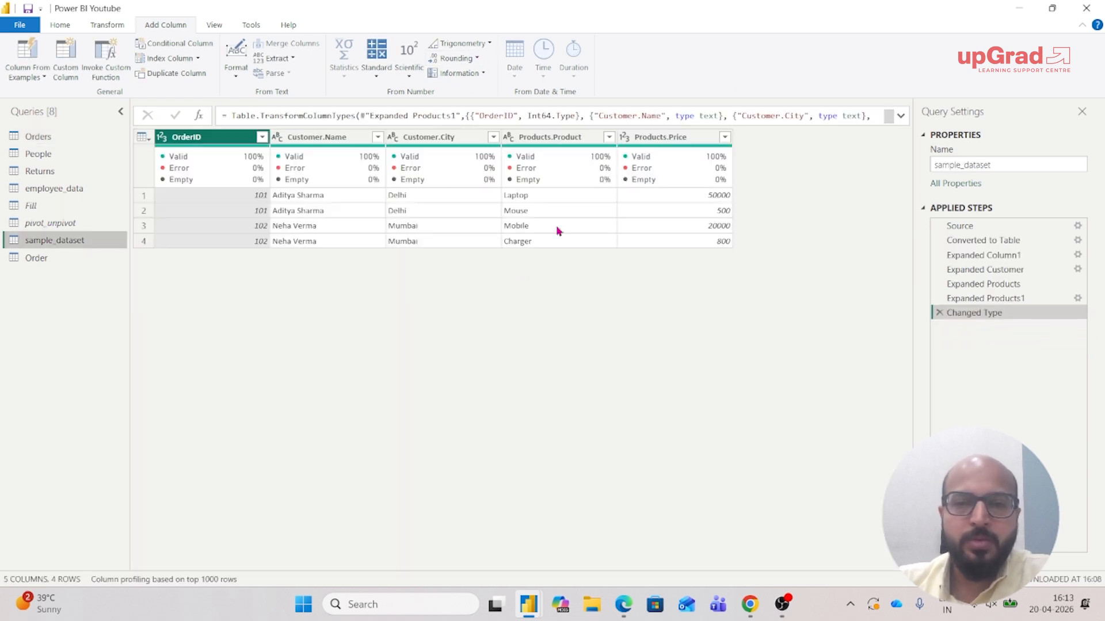
left_click(683, 136)
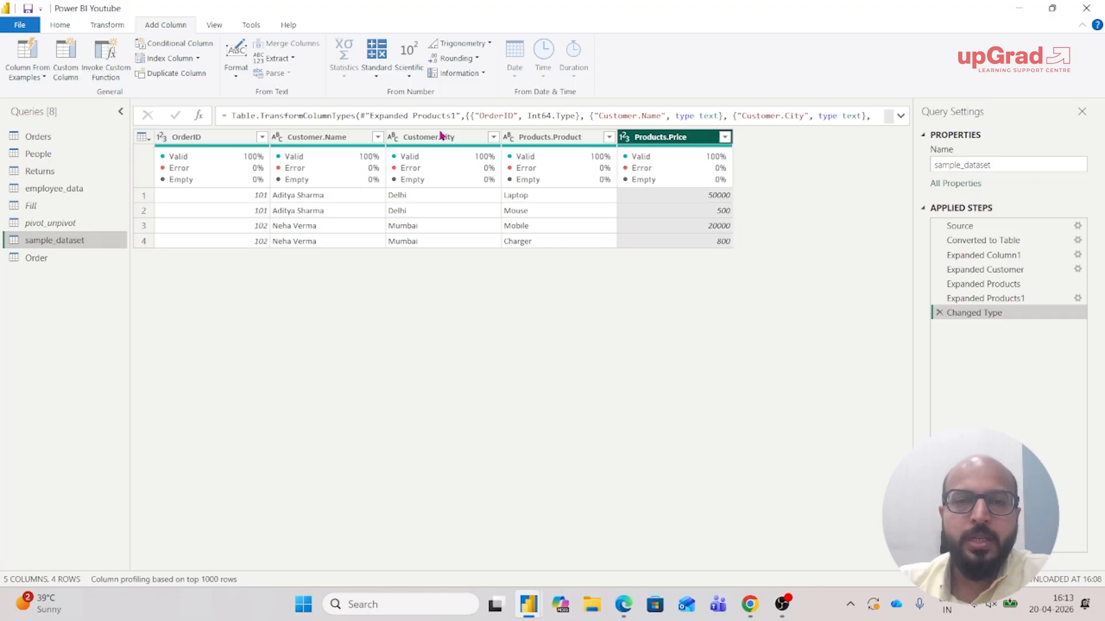
left_click(478, 82)
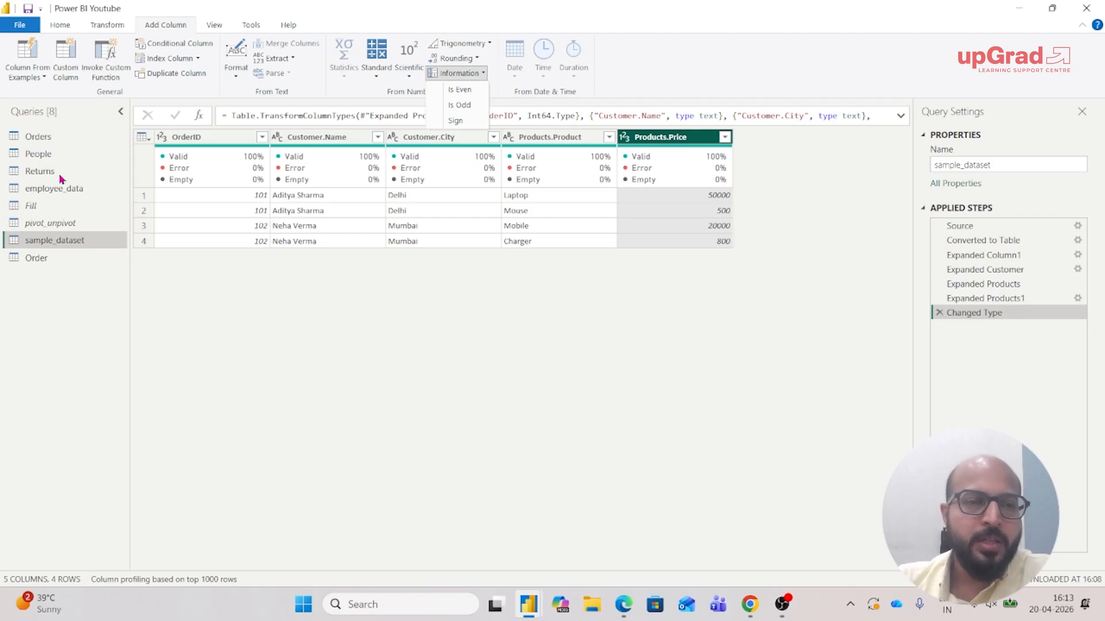
- Add a new column to Orders that returns the sign of each Profit value, and check its distinct values
left_click(38, 154)
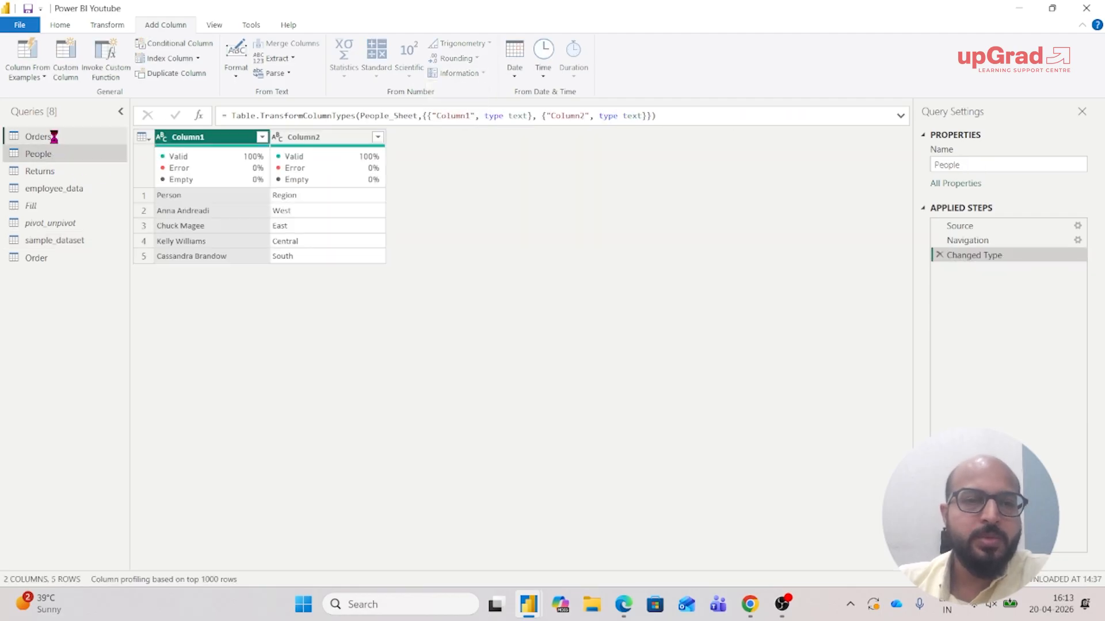
left_click(52, 136)
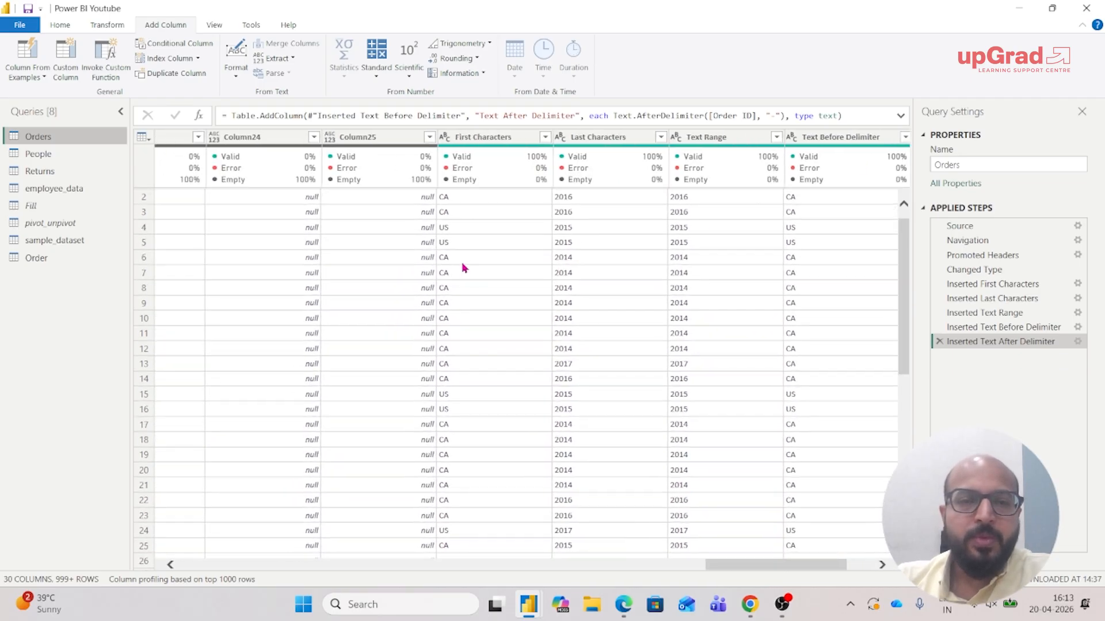
scroll(462, 261, "left", 10)
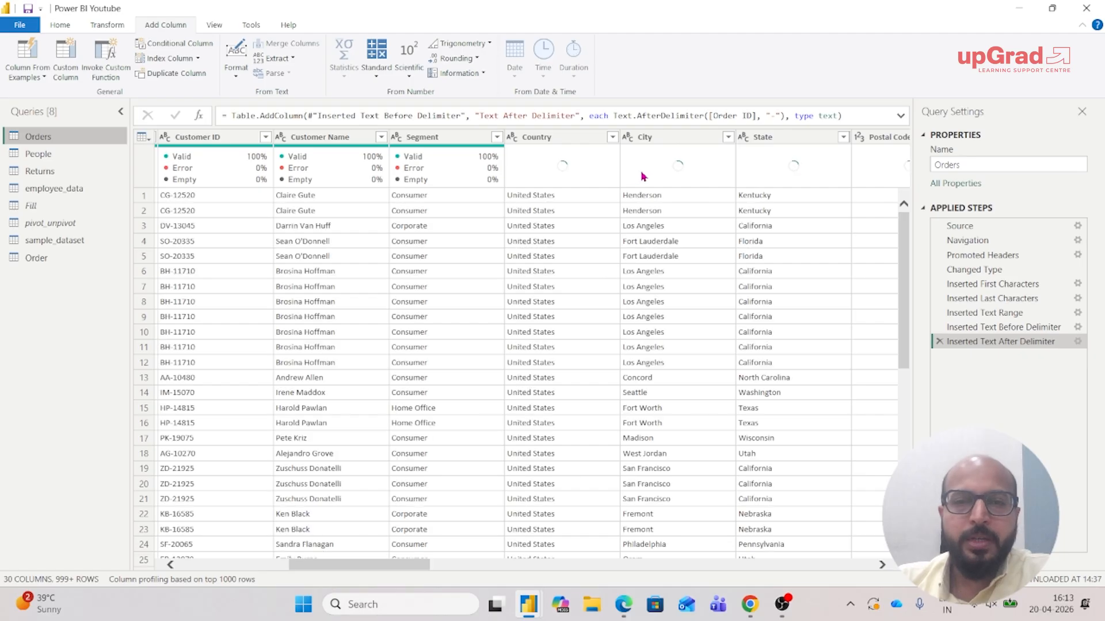
scroll(691, 190, "right", 6)
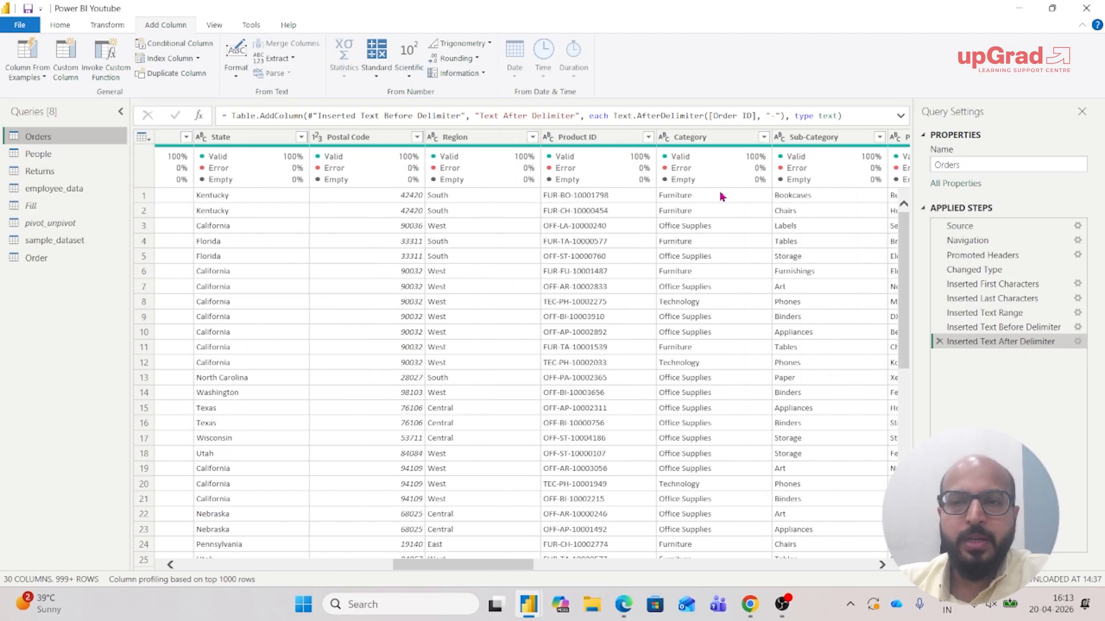
scroll(721, 196, "right", 5)
left_click(820, 137)
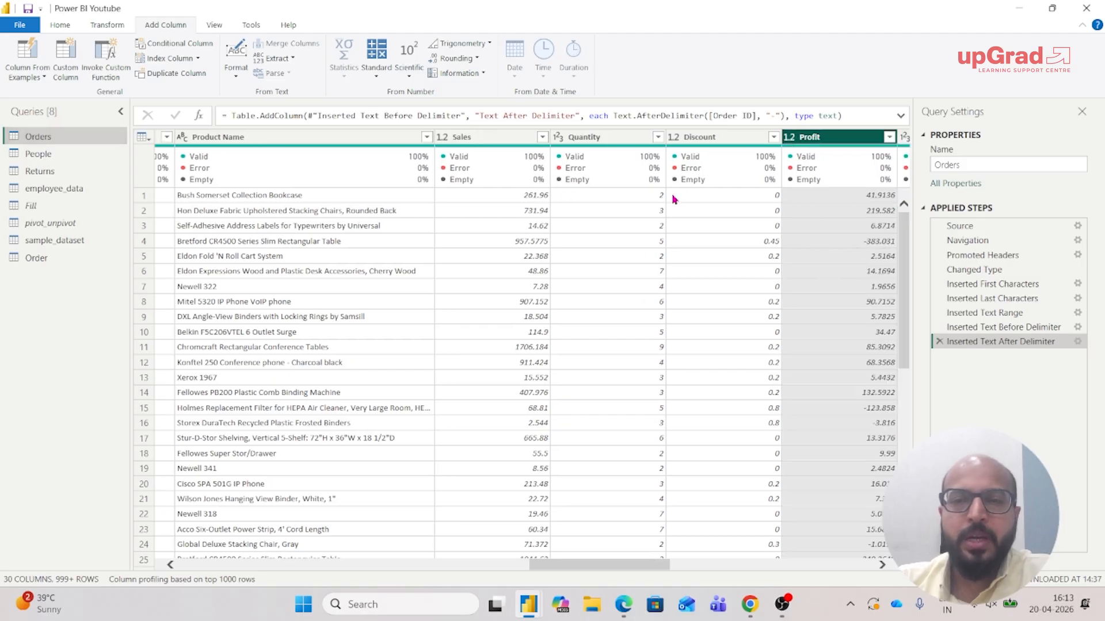
left_click(481, 73)
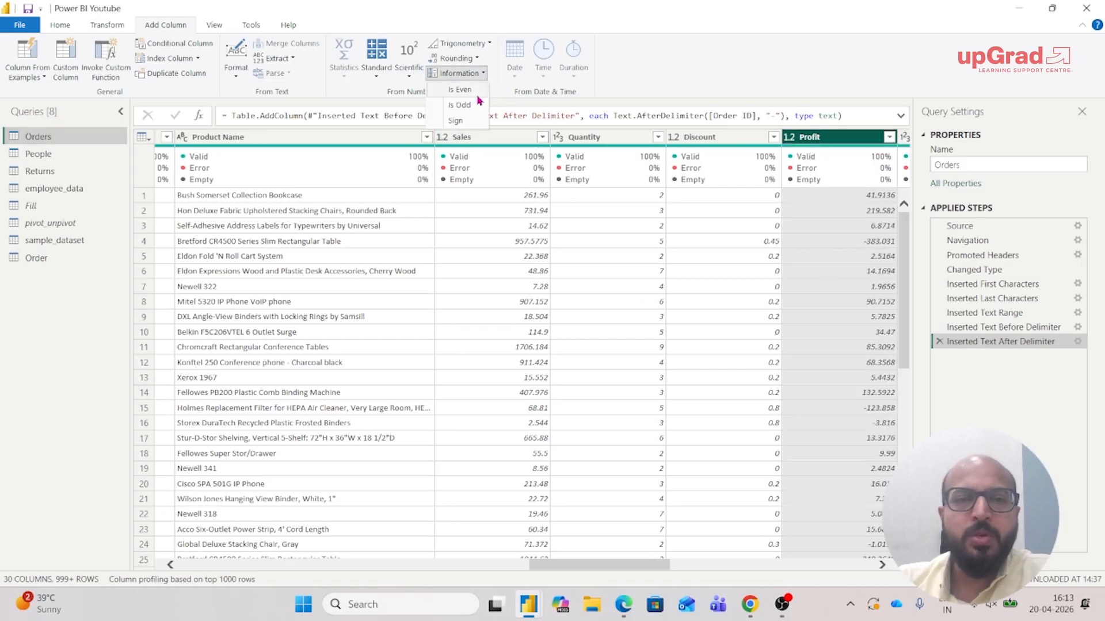
left_click(456, 120)
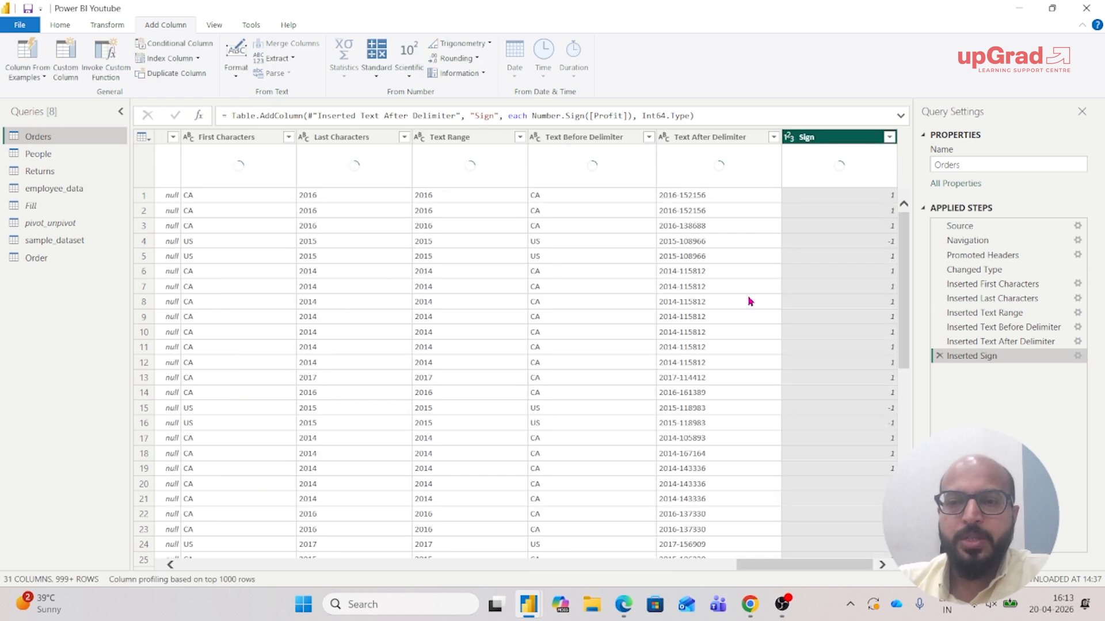
left_click(889, 138)
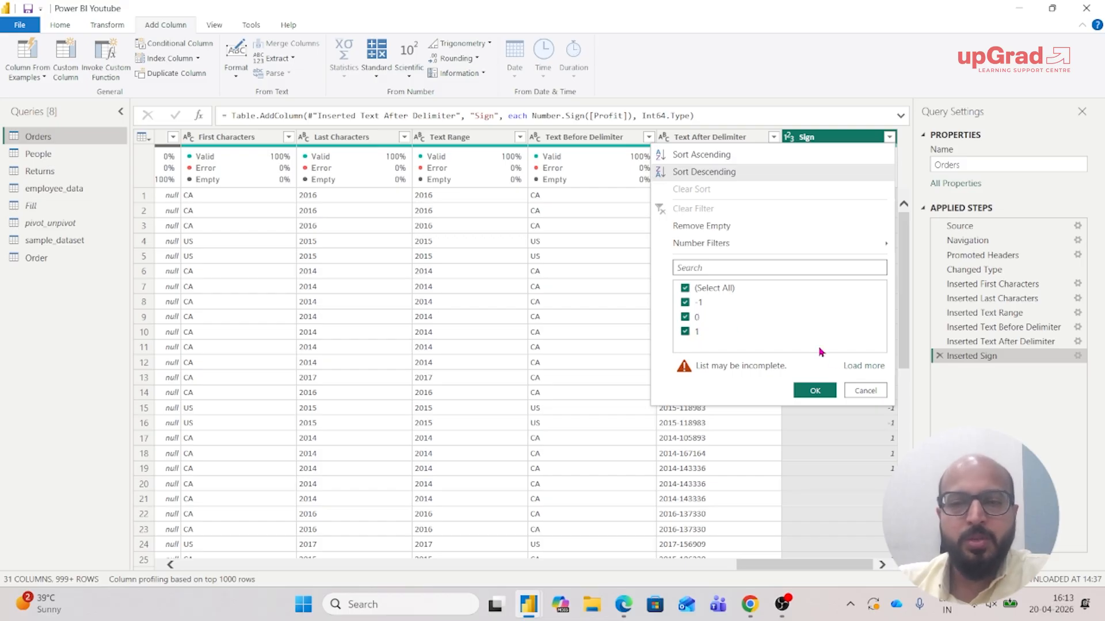
left_click(871, 392)
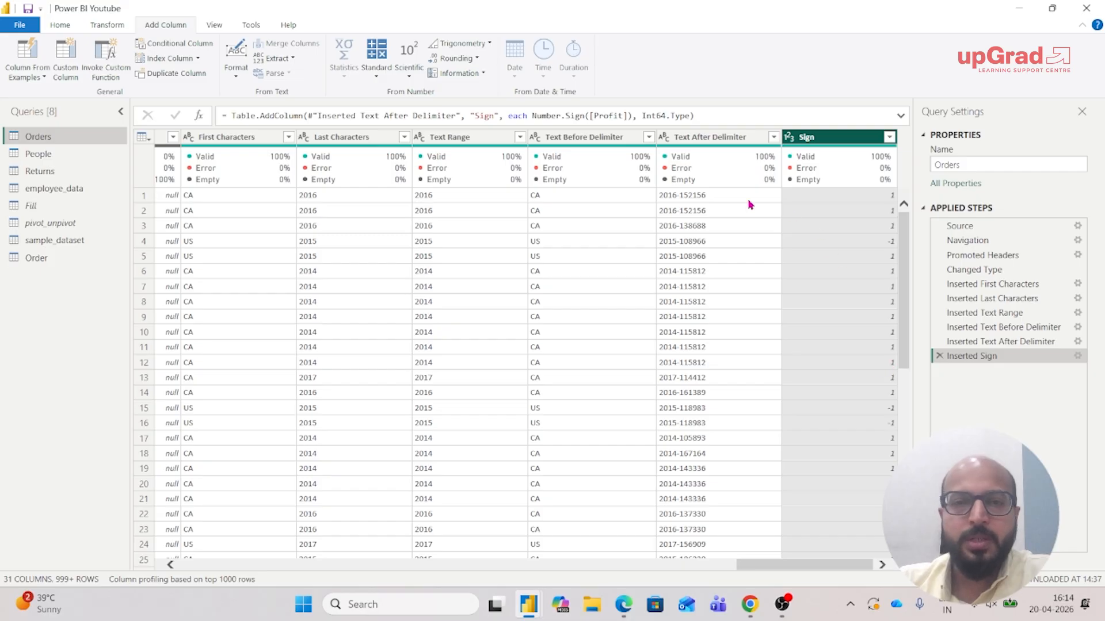
- Review the information operations for number columns and delete the inserted sign calculation from the applied steps of Orders
left_click(459, 73)
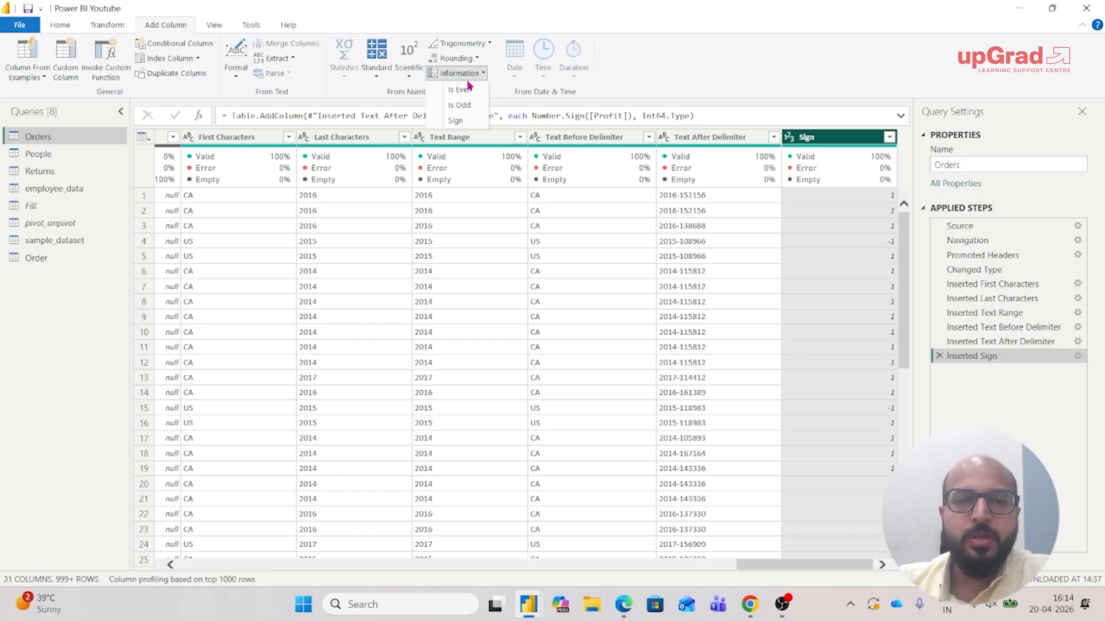
left_click(716, 68)
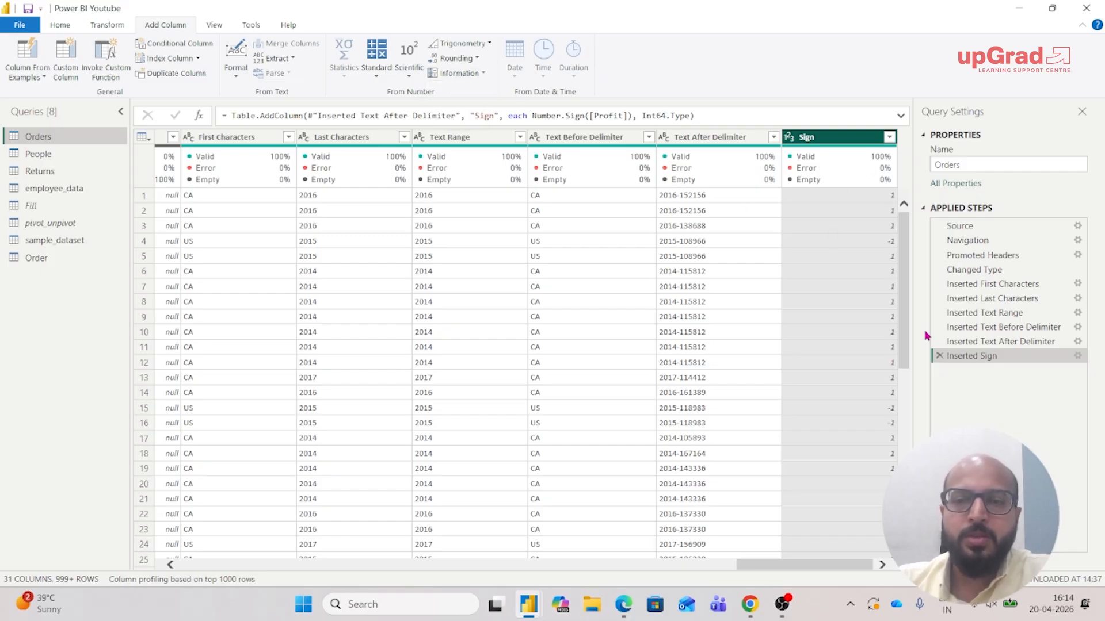
left_click(939, 357)
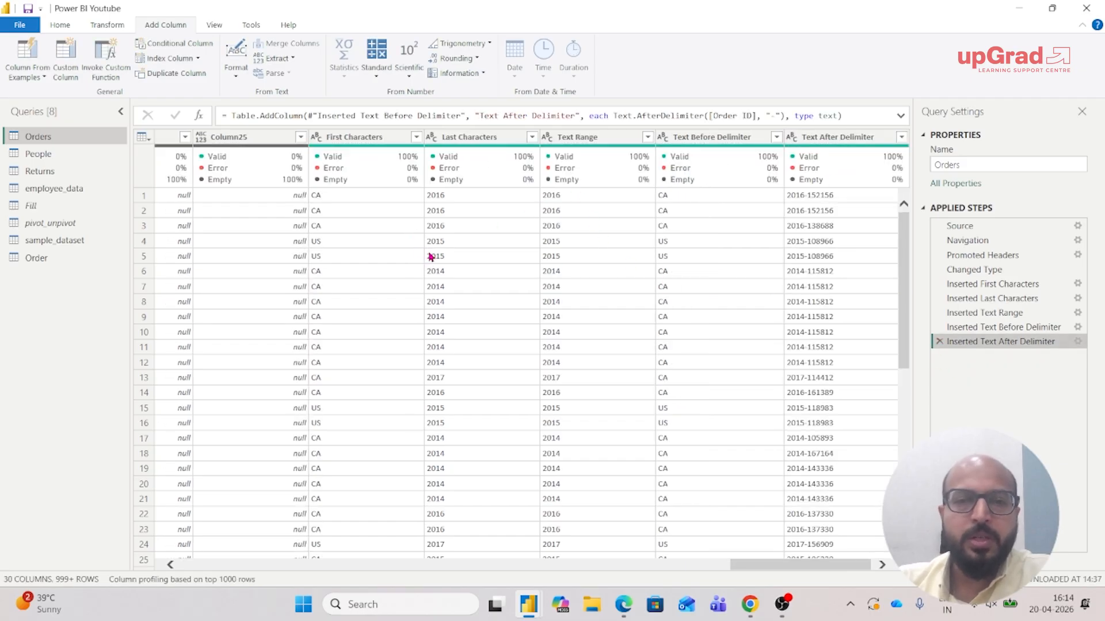
- Select the Order Date column in Orders and compare the commands for transforming it with those for adding new columns
scroll(449, 257, "left", 10)
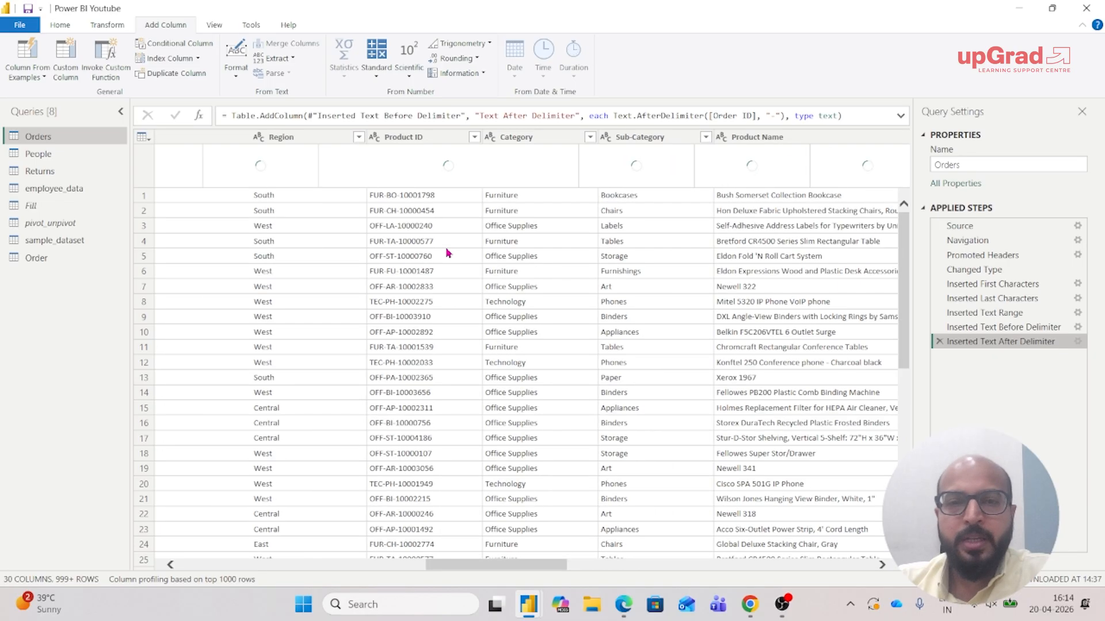
scroll(467, 256, "left", 5)
left_click(423, 136)
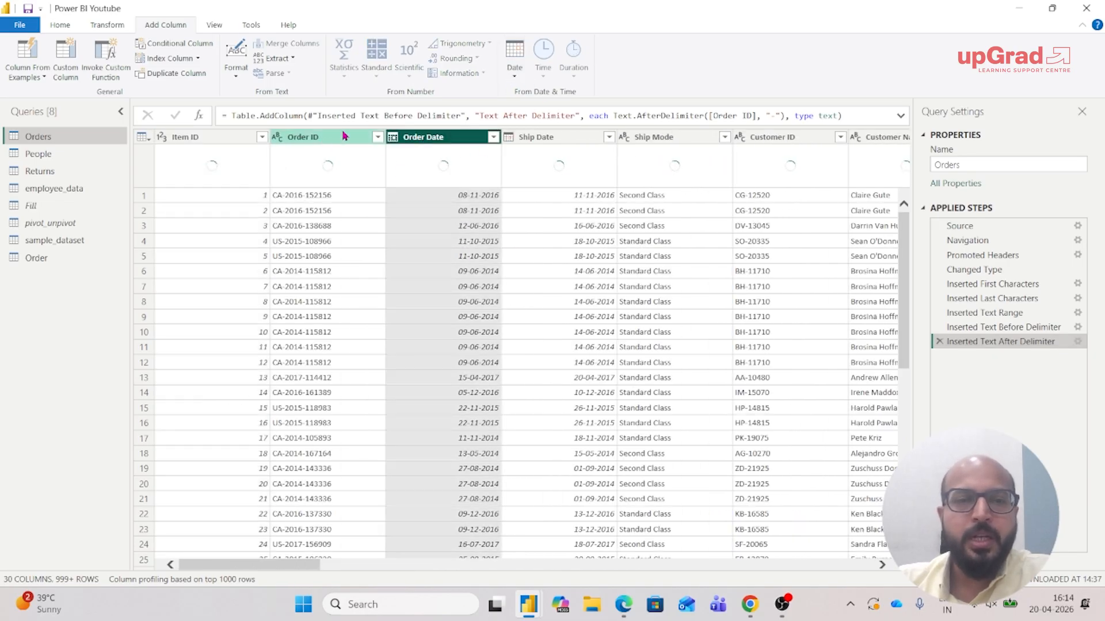
left_click(325, 141)
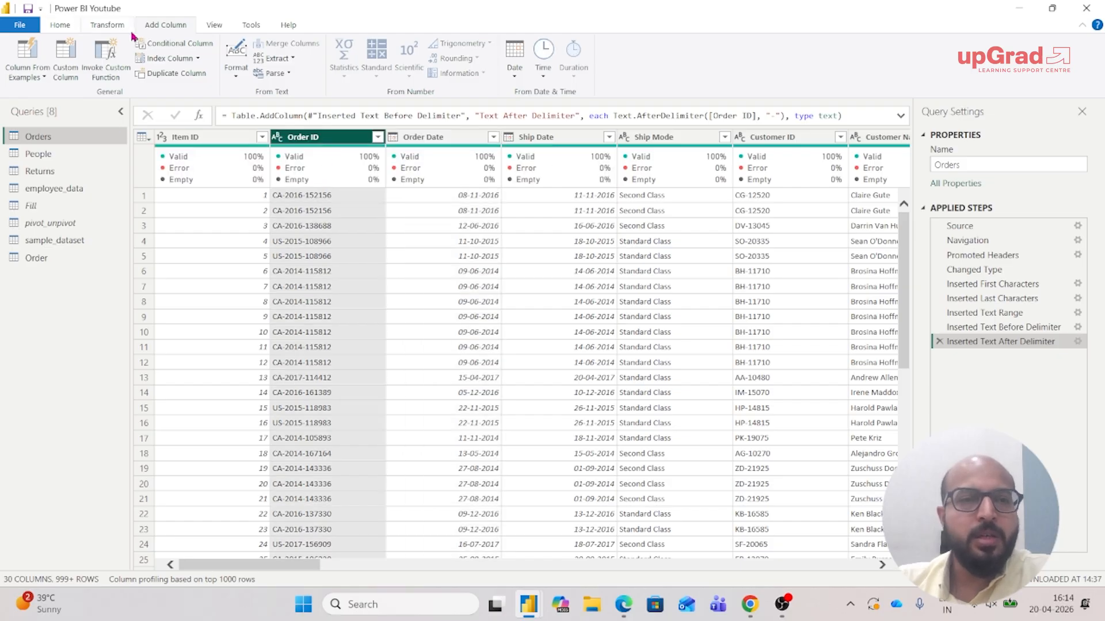
left_click(480, 139)
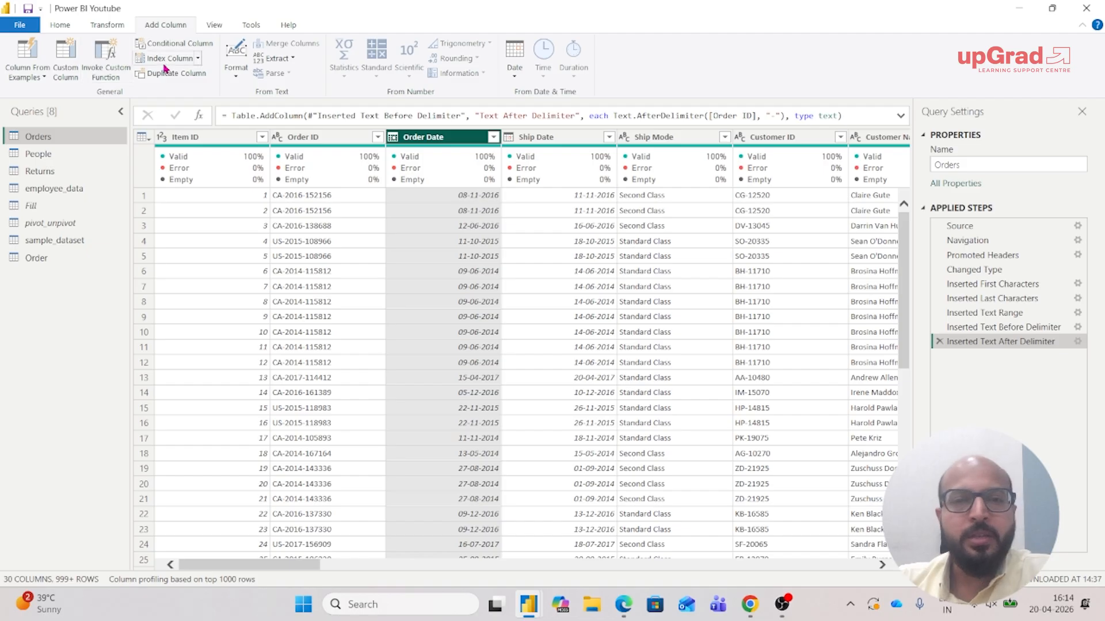
left_click(108, 25)
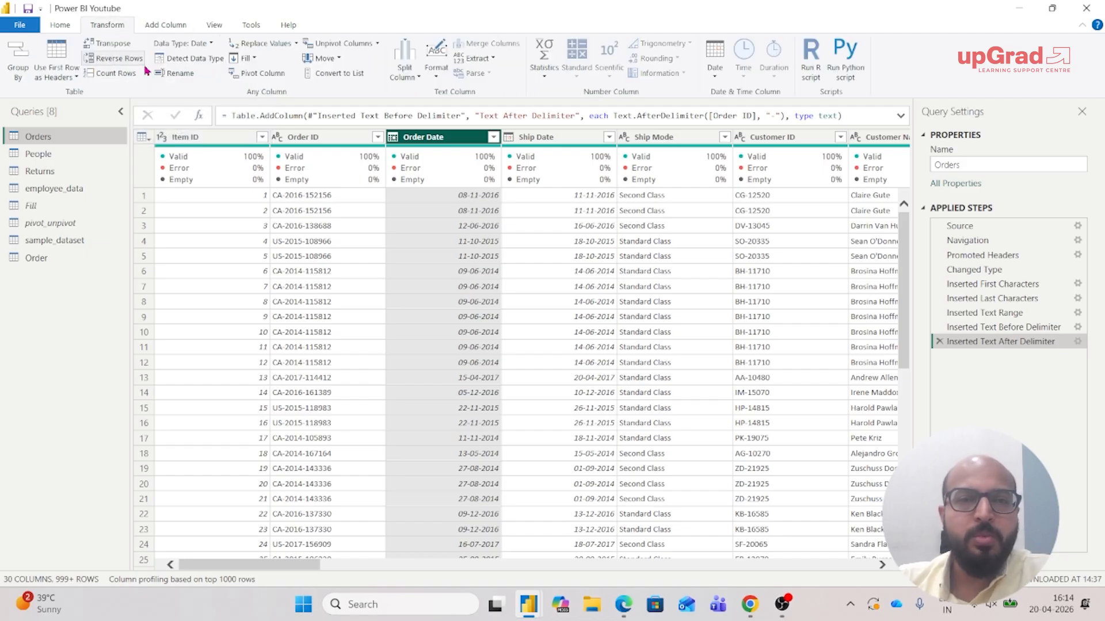
left_click(168, 25)
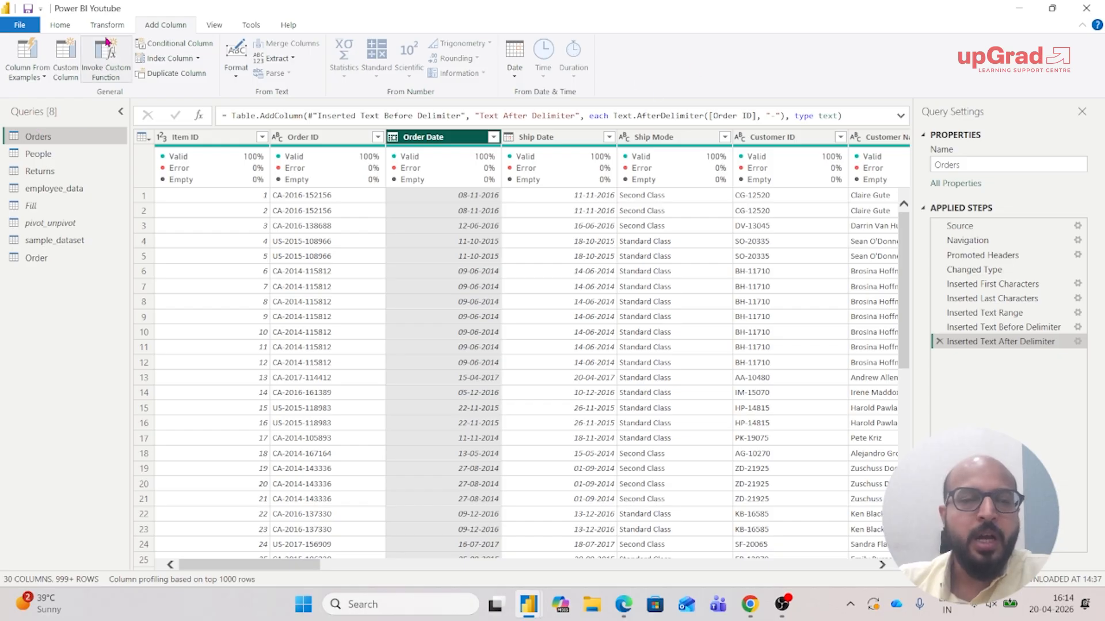
- Switch to the main Power BI Desktop window and look through the model view, the Orders table view and the report view
left_click(1020, 13)
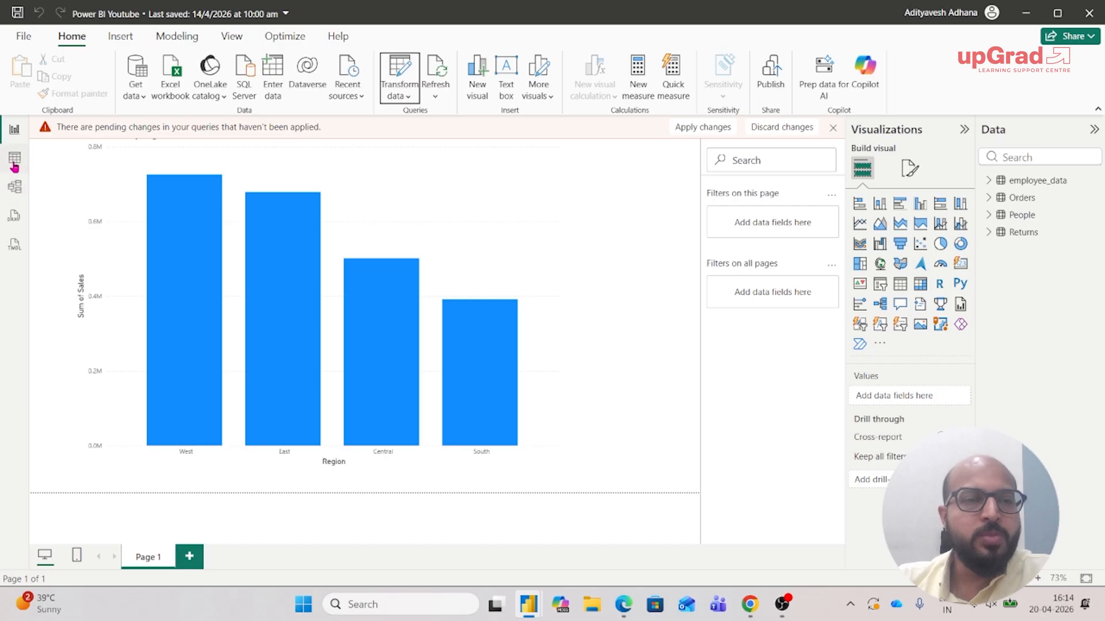
left_click(14, 196)
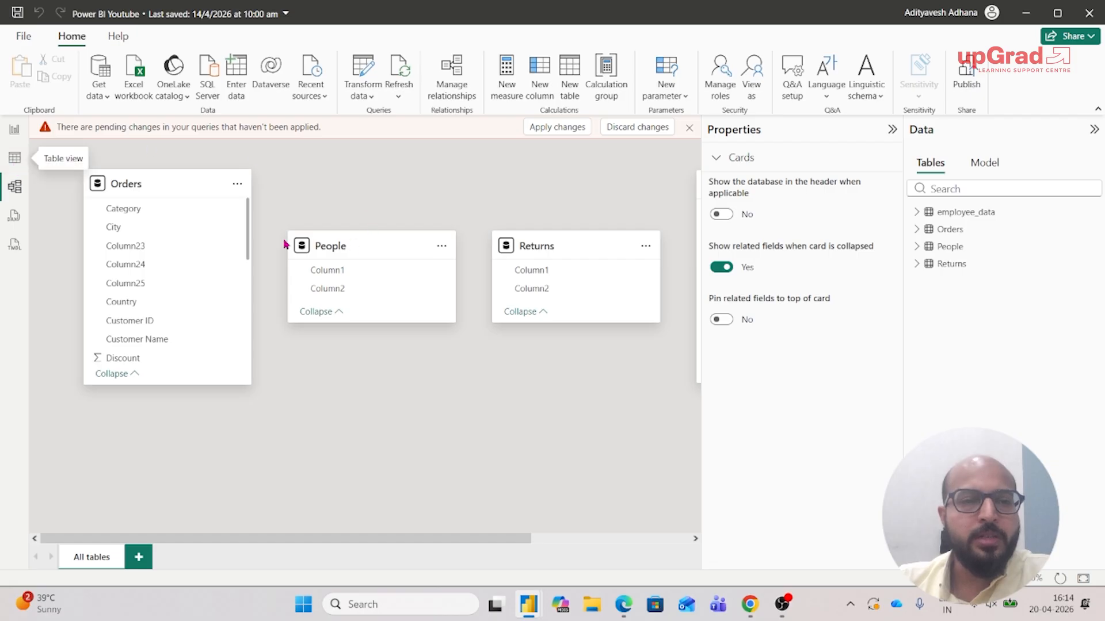
left_click(14, 158)
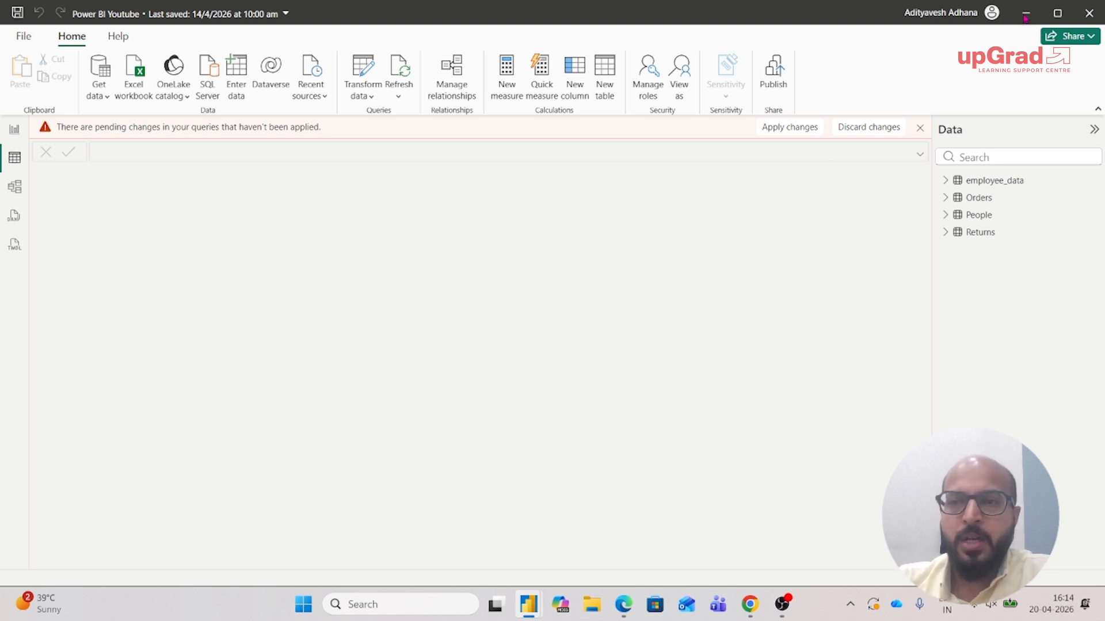
left_click(16, 151)
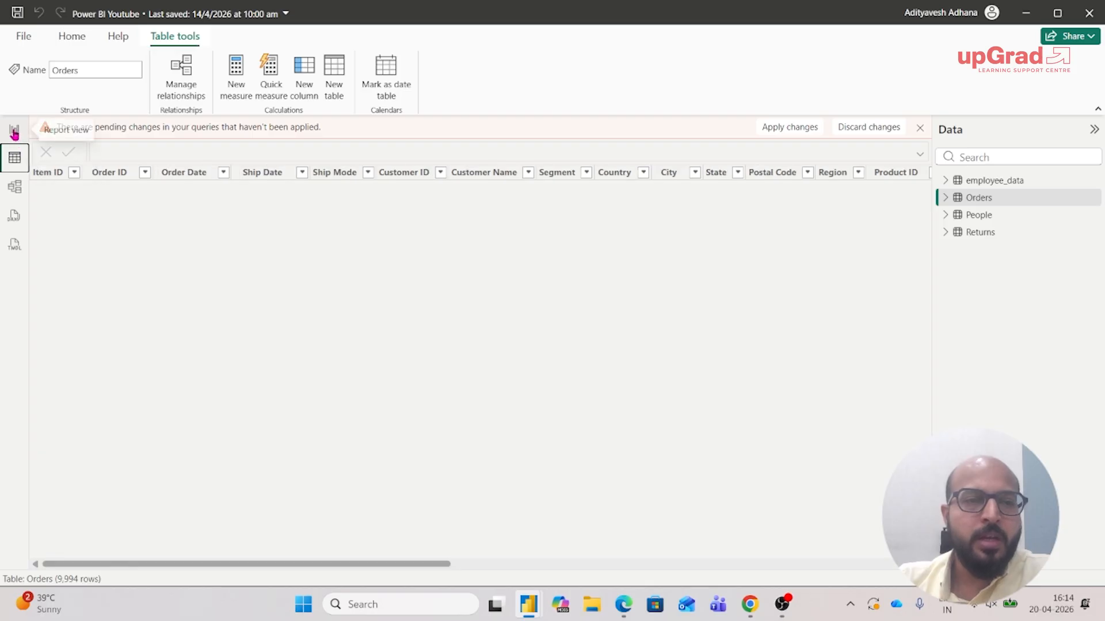
left_click(15, 132)
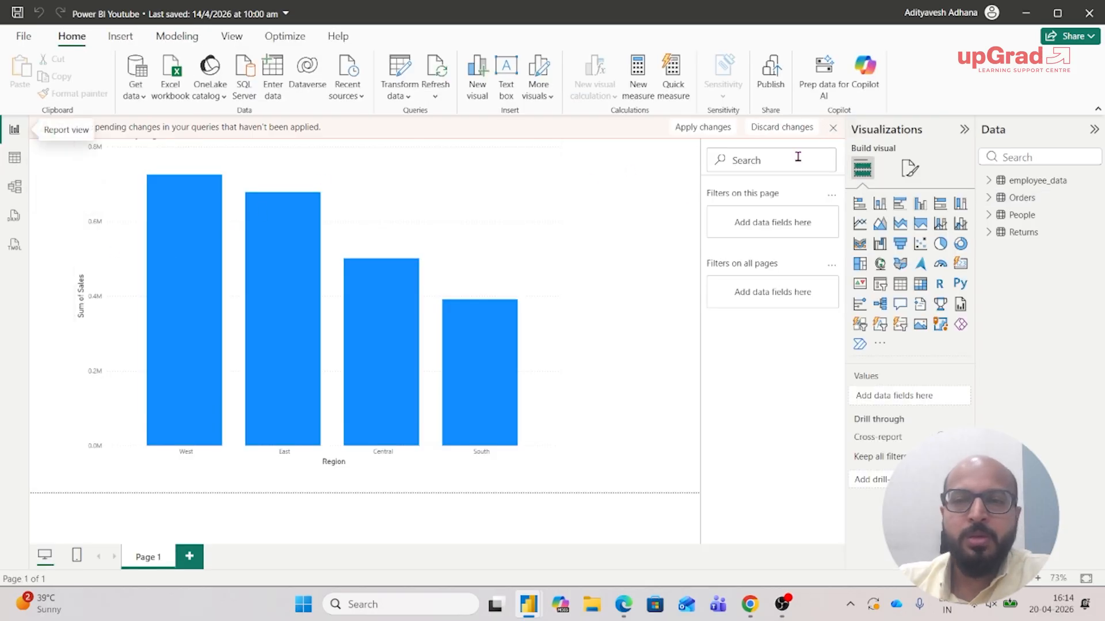